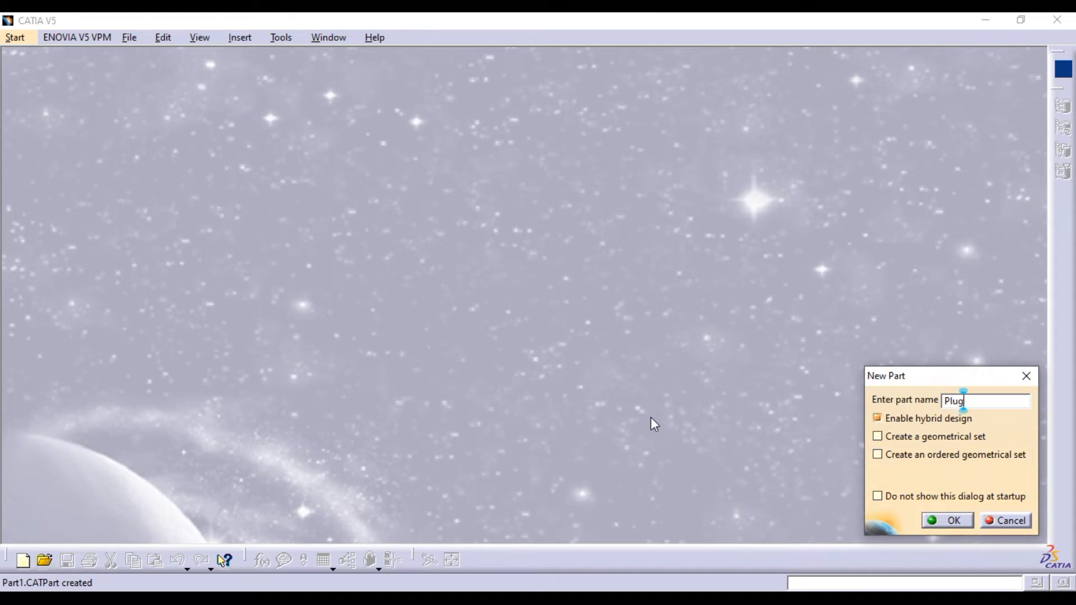
- Create the new part named Plug and start a sketch on the zx plane
{"action": "left_click", "coordinate": [971, 520]}
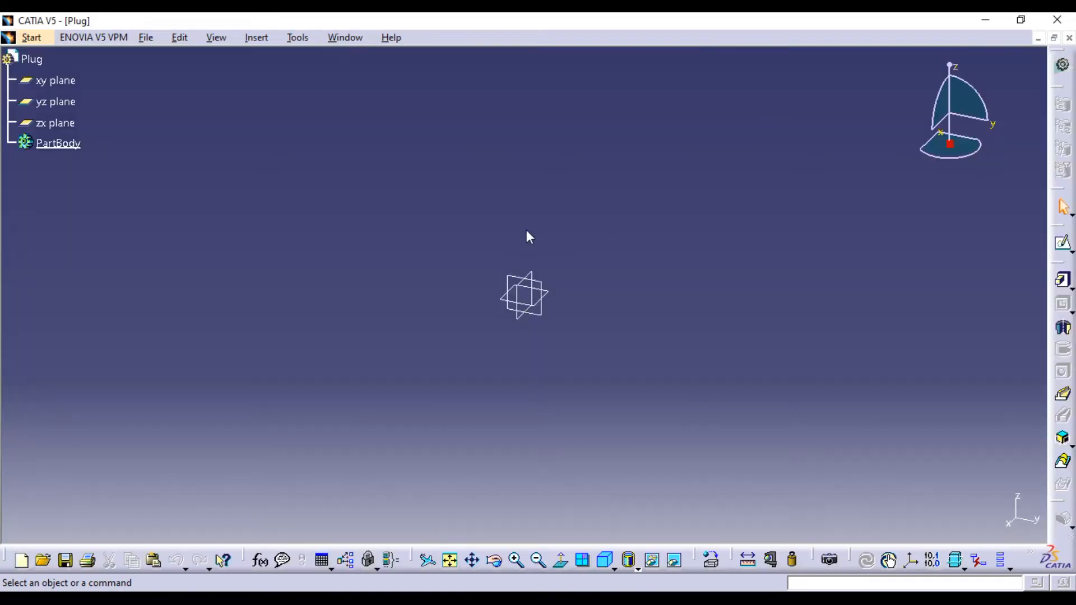
{"action": "middle_click_drag", "start_coordinate": [550, 294], "coordinate": [511, 241]}
{"action": "left_click", "coordinate": [511, 241]}
{"action": "left_click", "coordinate": [1062, 244]}
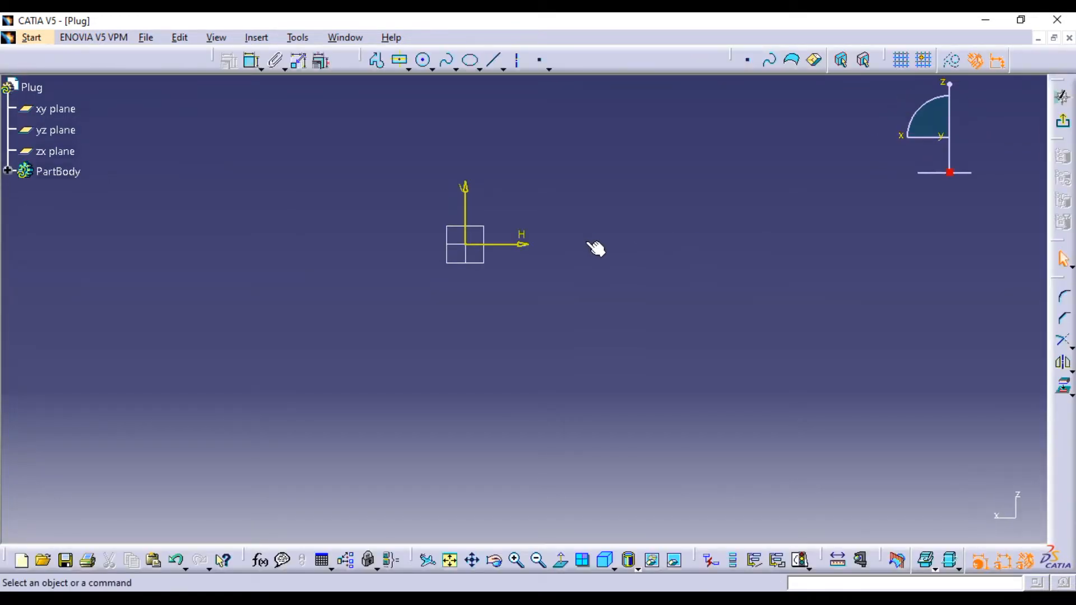
- Sketch a centered rectangle about 83 mm square at the origin
{"action": "left_click", "coordinate": [400, 62]}
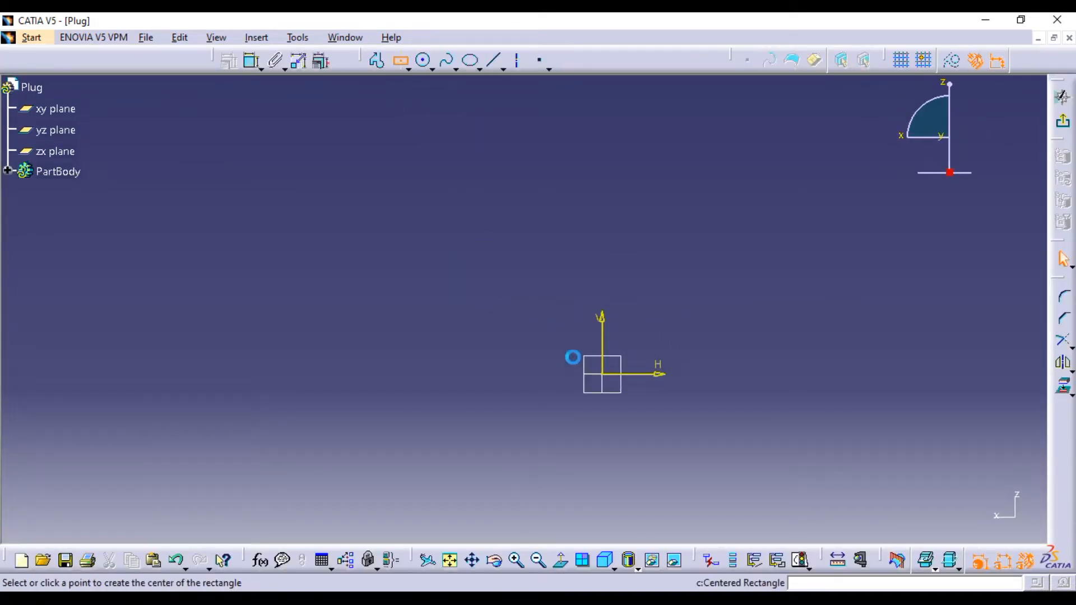
{"action": "left_click", "coordinate": [604, 375]}
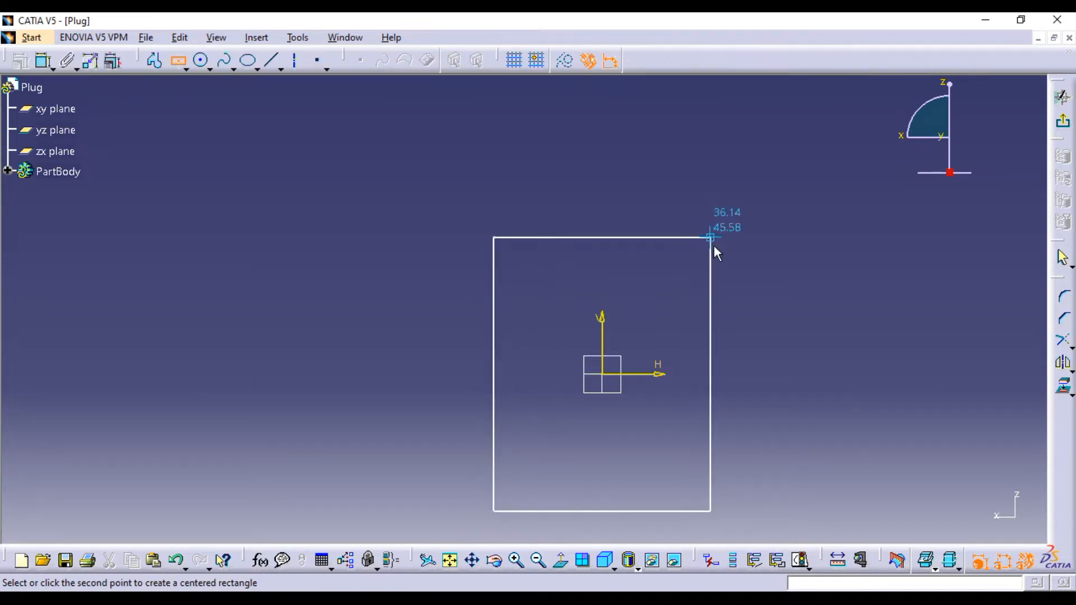
{"action": "left_click", "coordinate": [726, 250]}
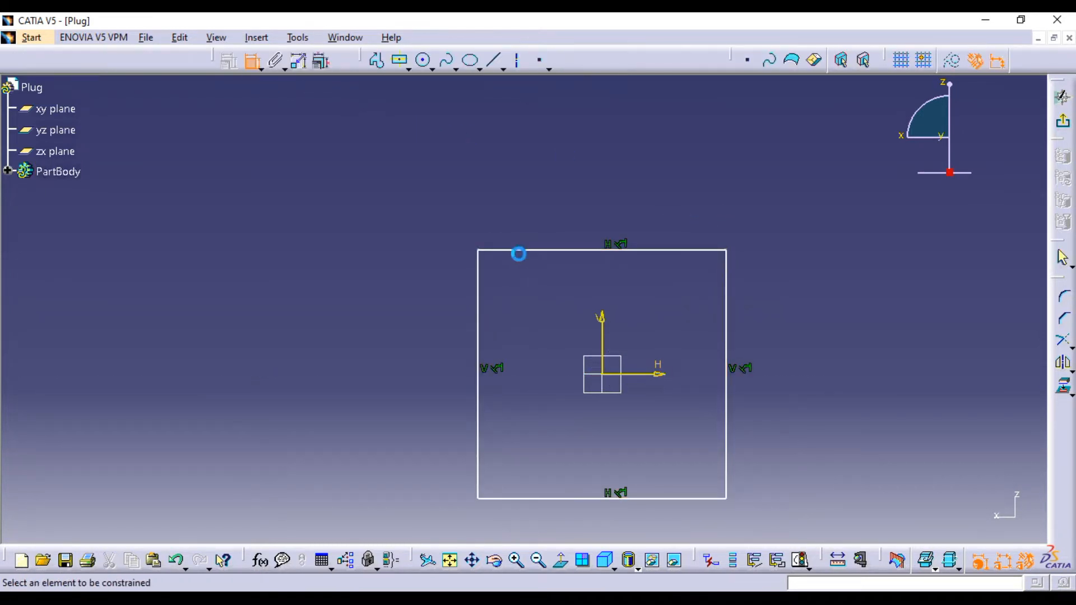
- Dimension the rectangle's width along its upper edge and set it to 210 mm
{"action": "left_click", "coordinate": [519, 250]}
{"action": "left_click", "coordinate": [544, 203]}
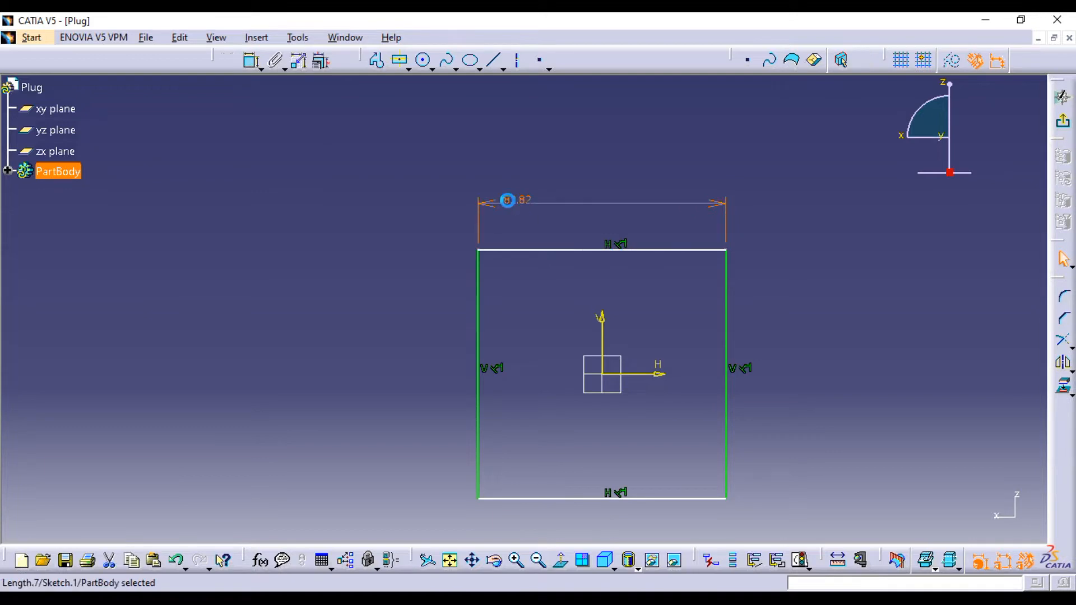
{"action": "double_click", "coordinate": [507, 200]}
{"action": "type", "text": "210"}
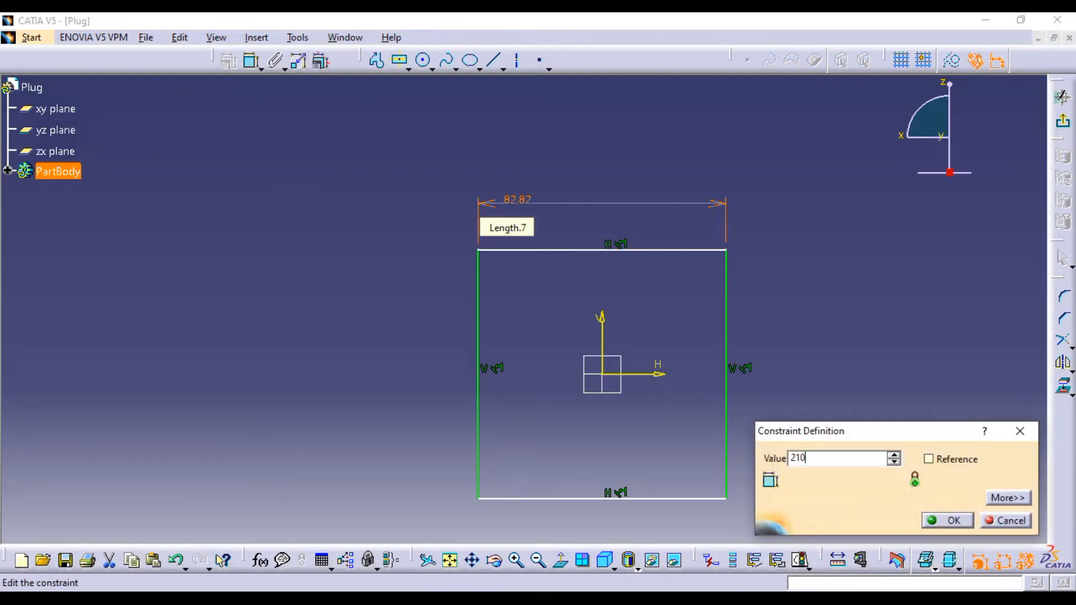
{"action": "left_click", "coordinate": [931, 521]}
{"action": "mouse_move", "coordinate": [751, 307]}
{"action": "middle_mouse_down"}
{"action": "mouse_move", "coordinate": [676, 306]}
{"action": "mouse_move", "coordinate": [677, 425]}
{"action": "middle_mouse_up"}
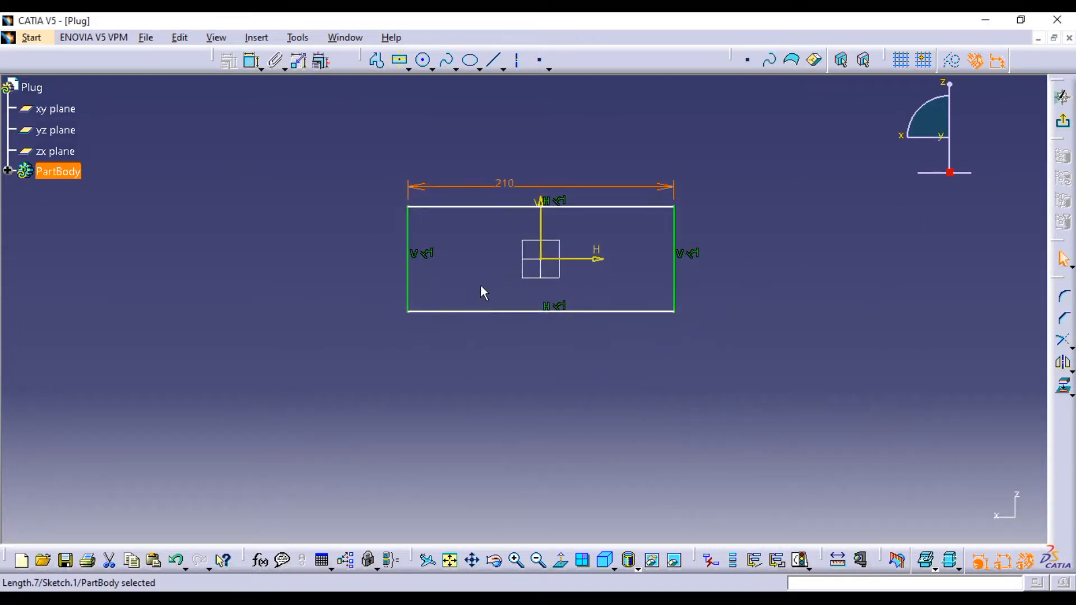
- Dimension the rectangle's height along its left edge and set it to 210 mm
{"action": "left_click", "coordinate": [251, 61]}
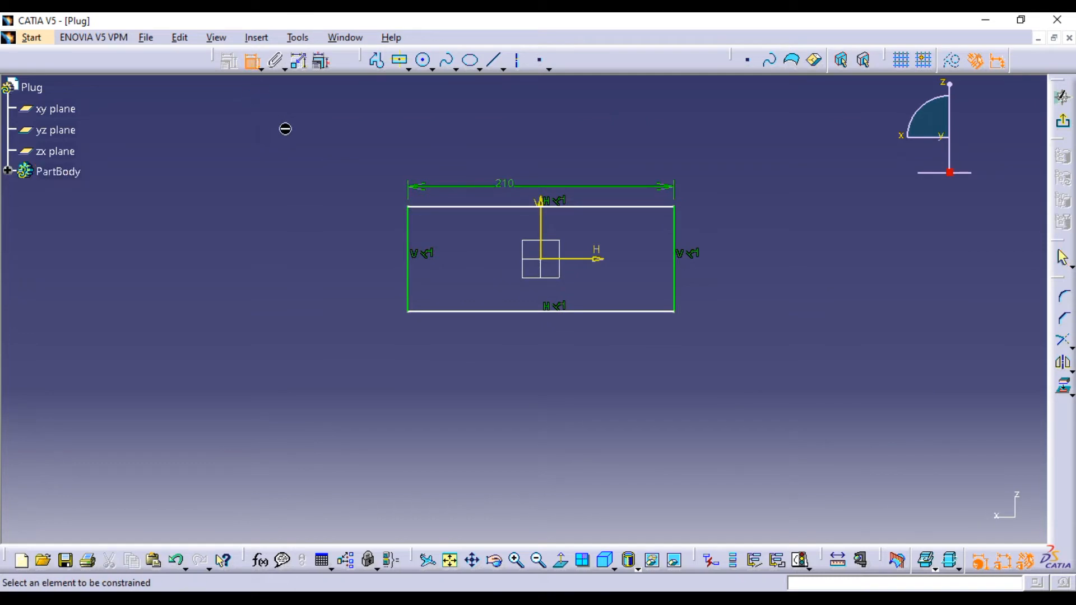
{"action": "left_click", "coordinate": [404, 271]}
{"action": "left_click", "coordinate": [375, 272]}
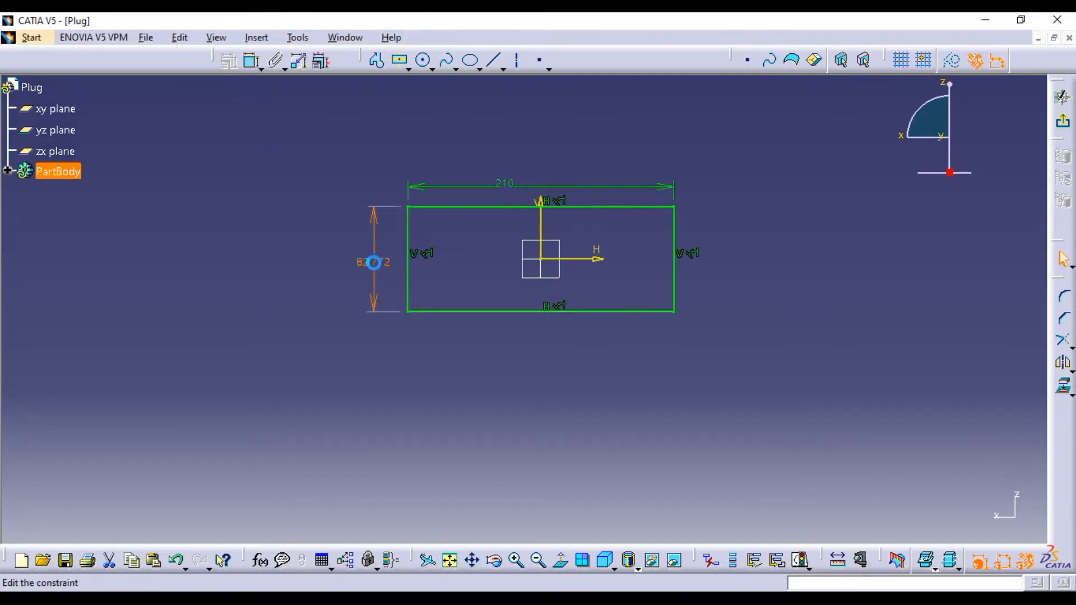
{"action": "double_click", "coordinate": [374, 262]}
{"action": "type", "text": "210"}
{"action": "left_click", "coordinate": [946, 520]}
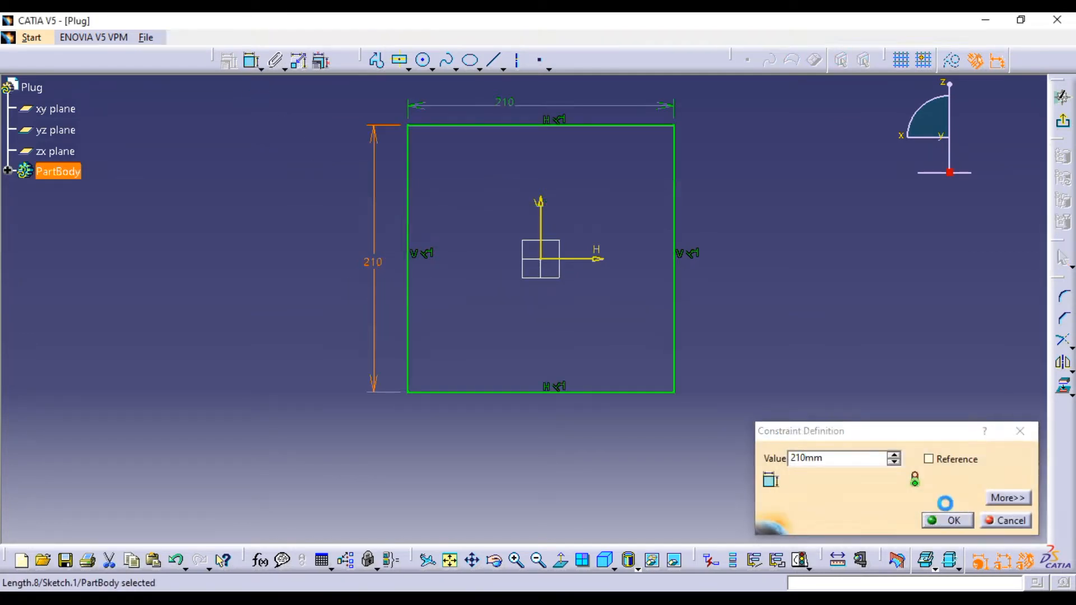
{"action": "mouse_move", "coordinate": [771, 341]}
{"action": "middle_mouse_down"}
{"action": "mouse_move", "coordinate": [759, 216]}
{"action": "mouse_move", "coordinate": [747, 322]}
{"action": "middle_mouse_up"}
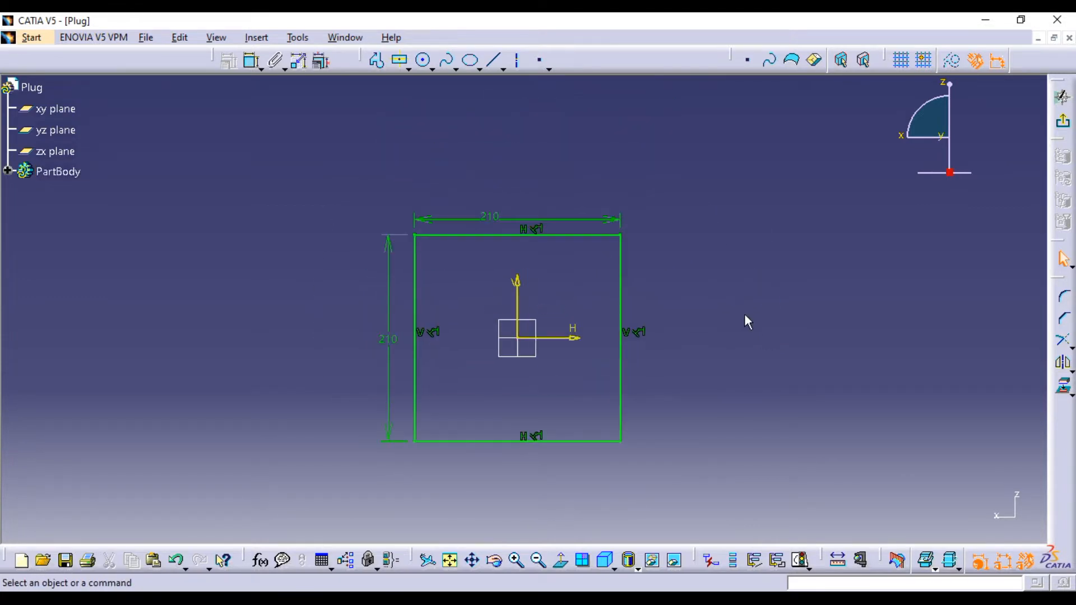
- Round the square's upper-right and lower-right corners with radii of about 45 mm and 48 mm using the Corner tool
{"action": "left_click", "coordinate": [1063, 298]}
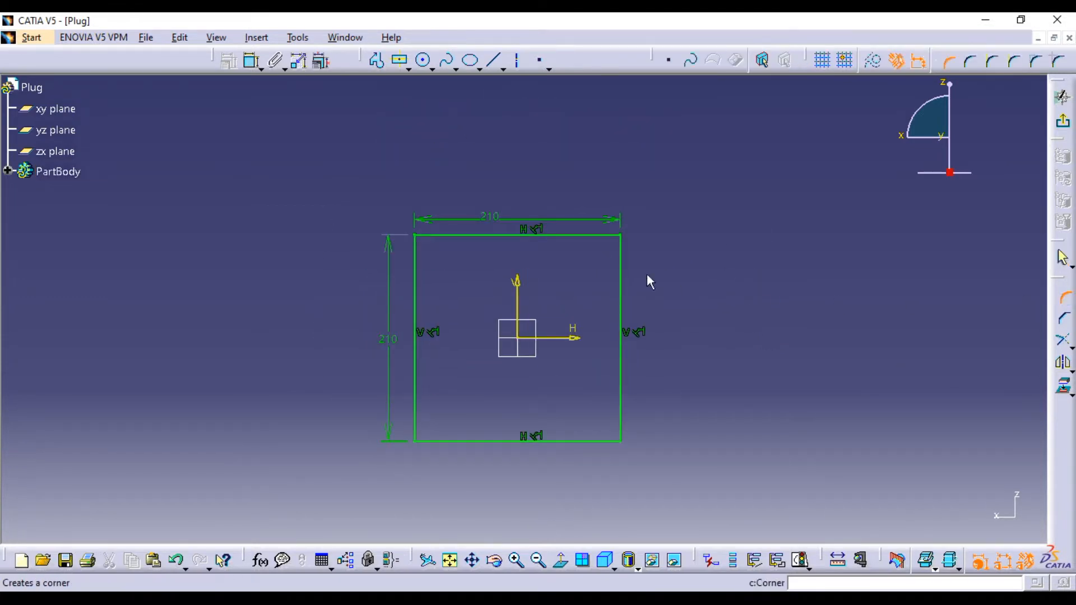
{"action": "left_click", "coordinate": [621, 236]}
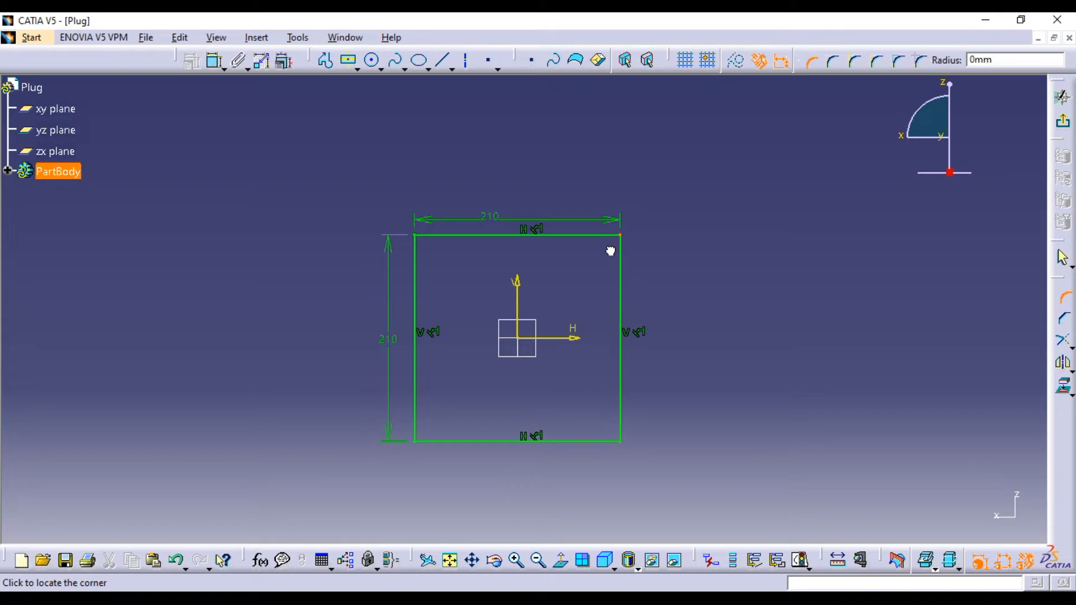
{"action": "left_click", "coordinate": [613, 257]}
{"action": "left_click", "coordinate": [617, 340]}
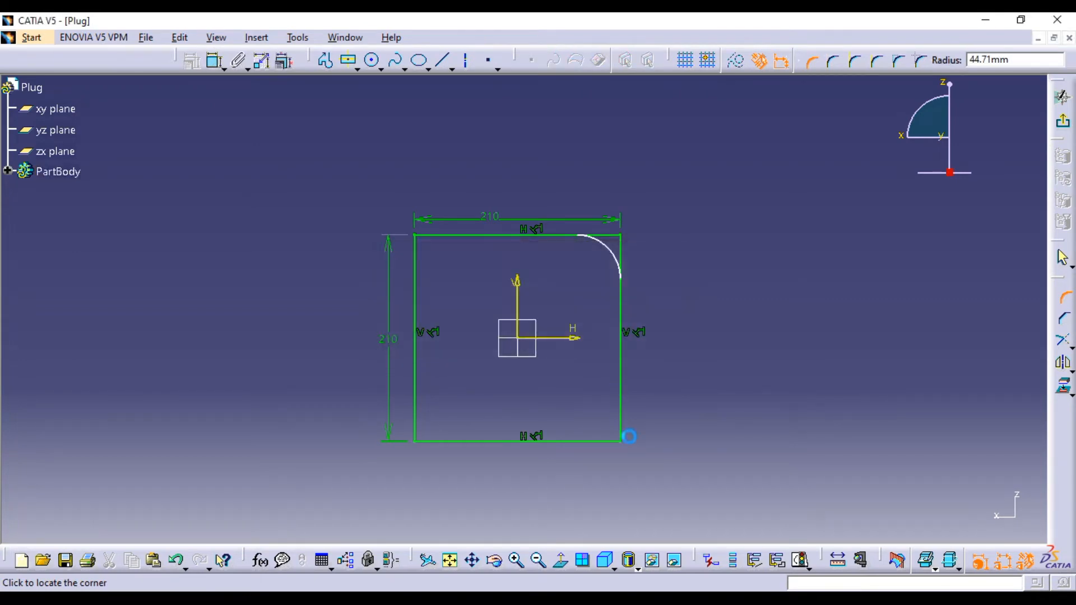
{"action": "left_click", "coordinate": [622, 442]}
{"action": "left_click", "coordinate": [604, 428]}
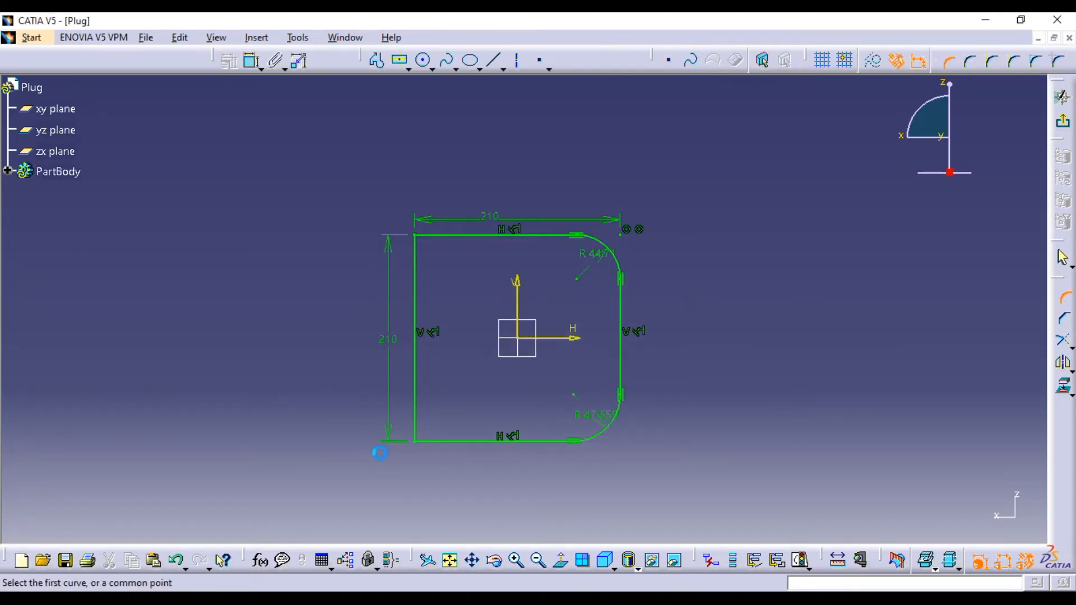
- Round the lower-left corner at about 61 mm radius, converting the length constraint to a distance, and the upper-left corner at about 60 mm
{"action": "left_click", "coordinate": [422, 444]}
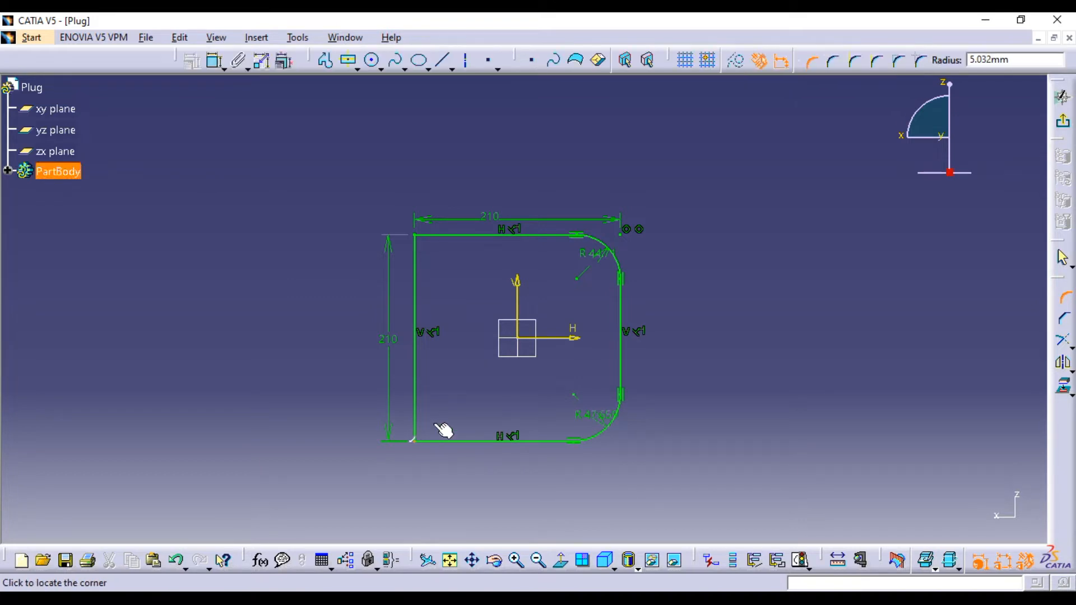
{"action": "left_click", "coordinate": [437, 429]}
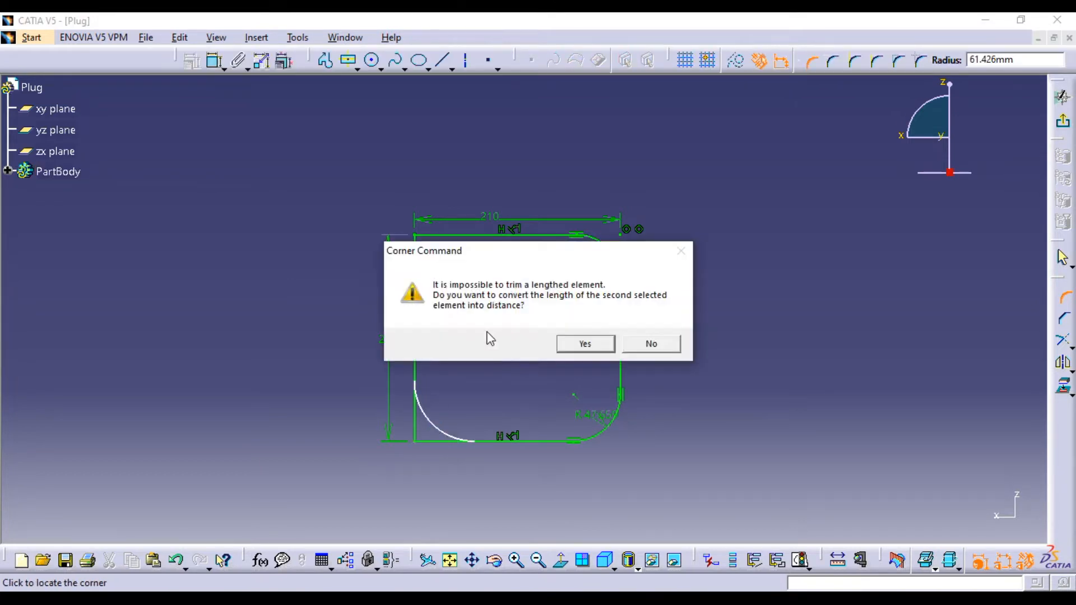
{"action": "left_click", "coordinate": [566, 344]}
{"action": "left_click", "coordinate": [423, 240]}
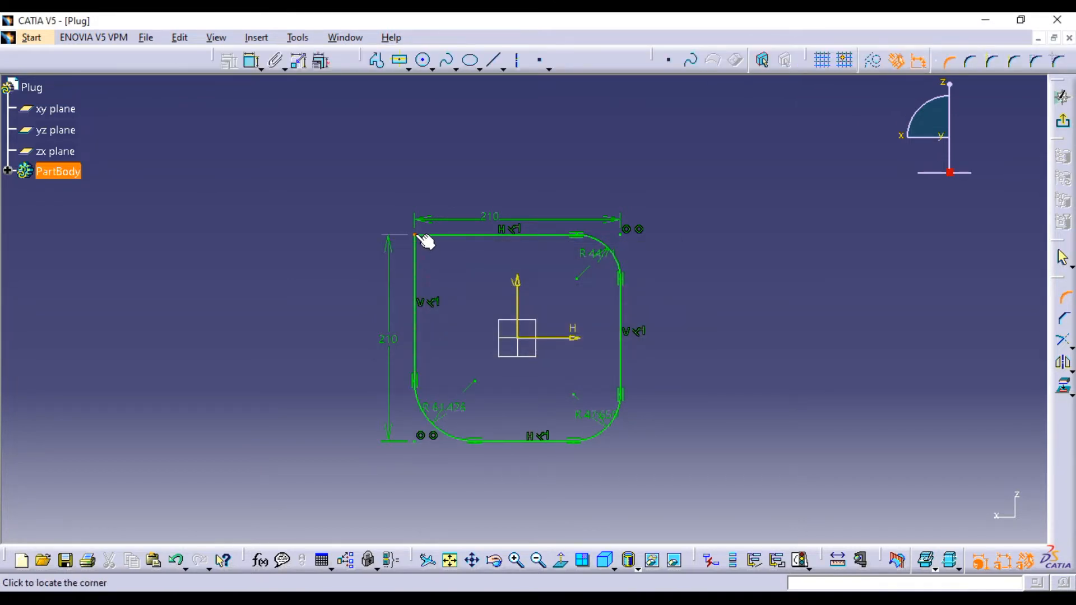
{"action": "left_click", "coordinate": [429, 266]}
{"action": "mouse_move", "coordinate": [774, 351]}
{"action": "middle_mouse_down"}
{"action": "mouse_move", "coordinate": [811, 299]}
{"action": "mouse_move", "coordinate": [817, 343]}
{"action": "middle_mouse_up"}
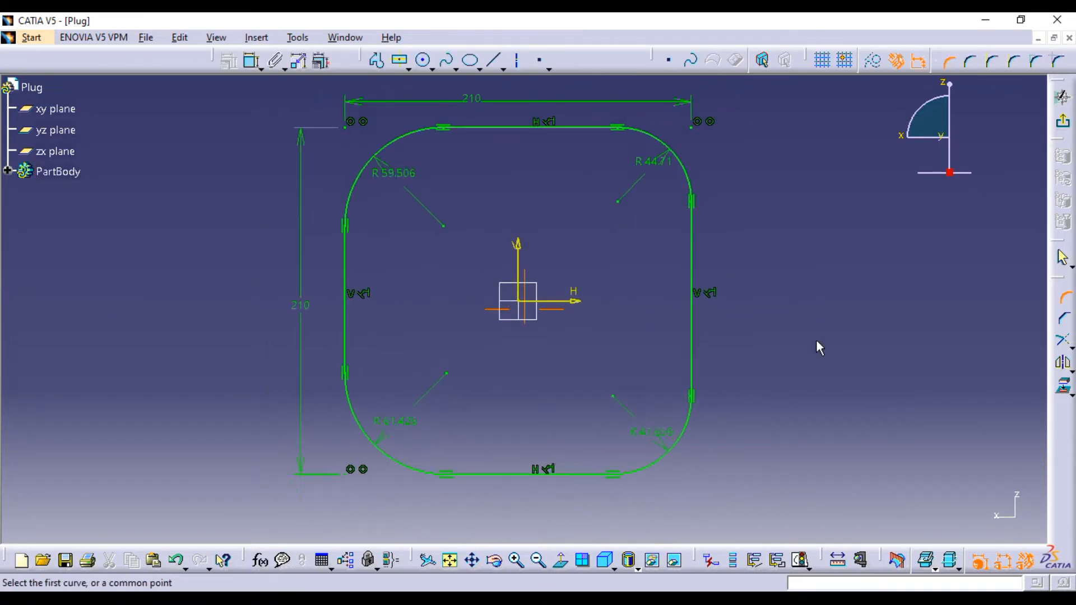
- Set the radius of the upper-right and lower-right corners to 20 mm
{"action": "double_click", "coordinate": [662, 175]}
{"action": "type", "text": "20"}
{"action": "key", "text": "Return"}
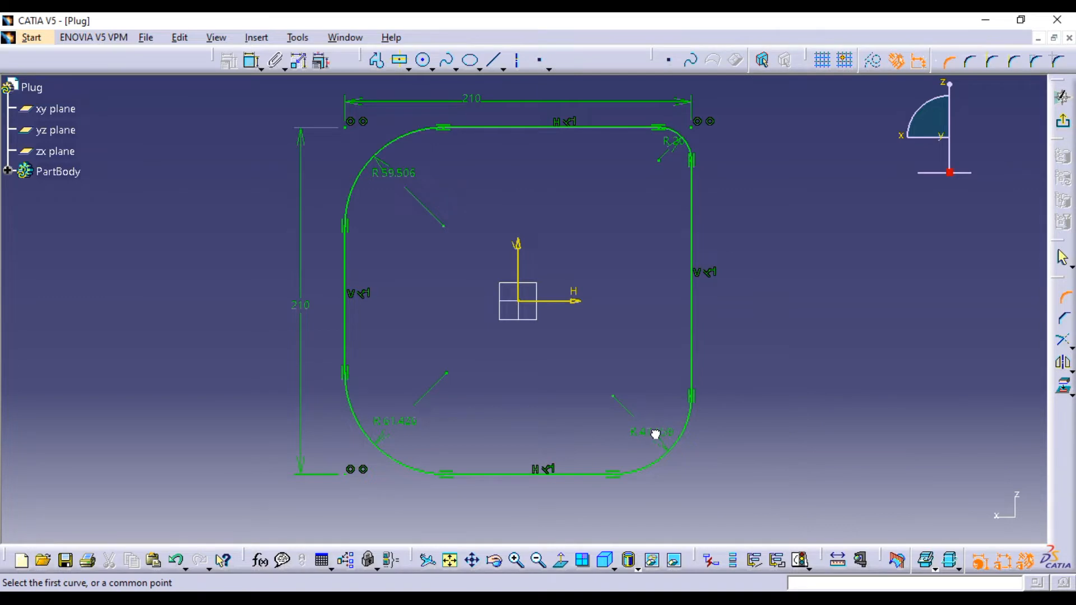
{"action": "double_click", "coordinate": [658, 441]}
{"action": "type", "text": "20"}
{"action": "left_click", "coordinate": [953, 521]}
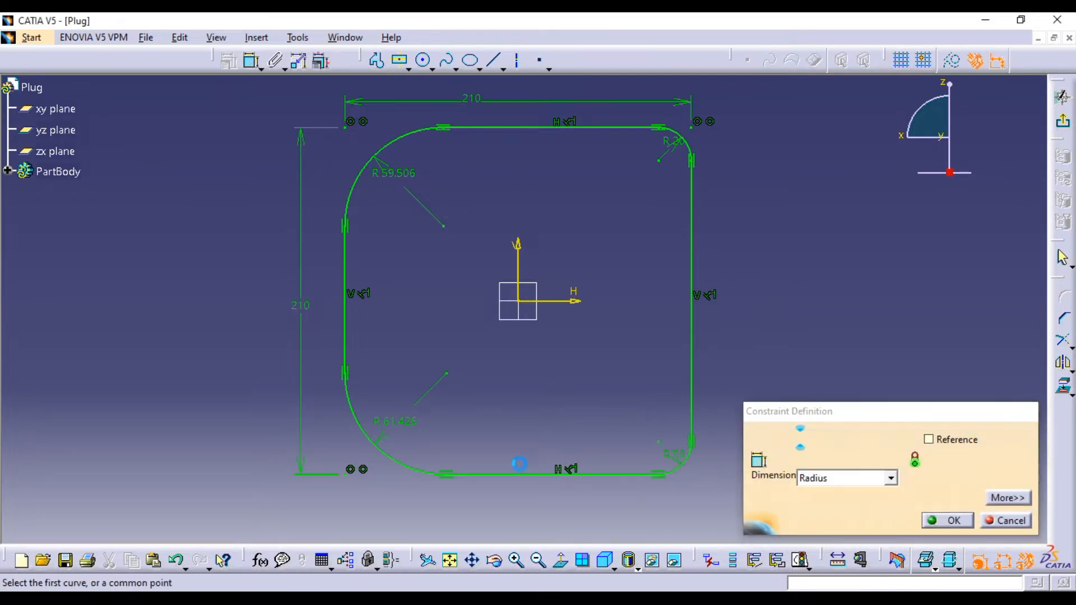
- Set the radius of the lower-left and upper-left corners to 20 mm
{"action": "double_click", "coordinate": [391, 422]}
{"action": "type", "text": "20"}
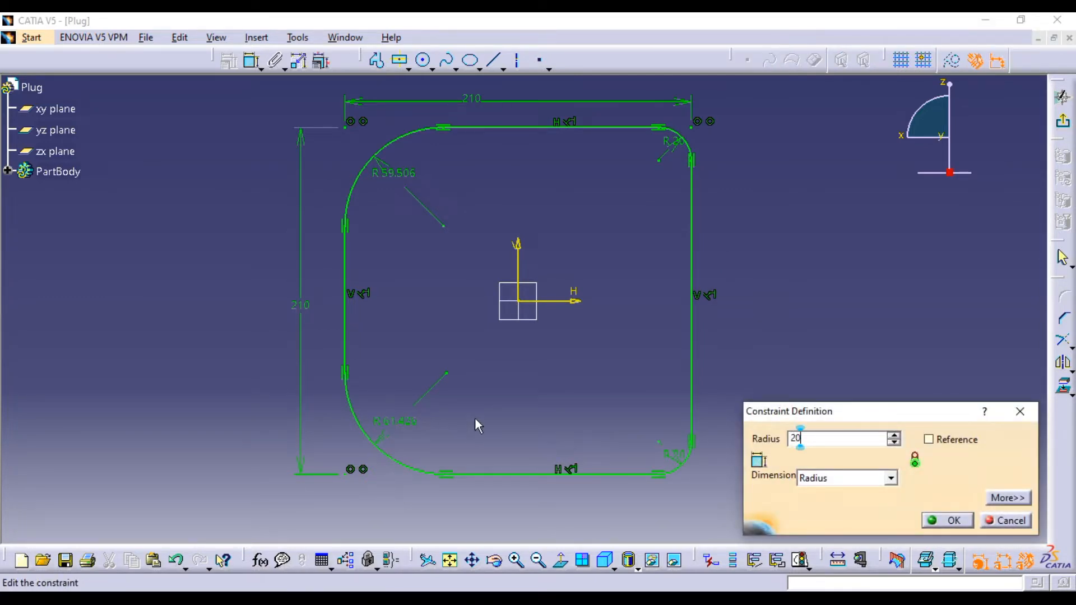
{"action": "left_click", "coordinate": [953, 521]}
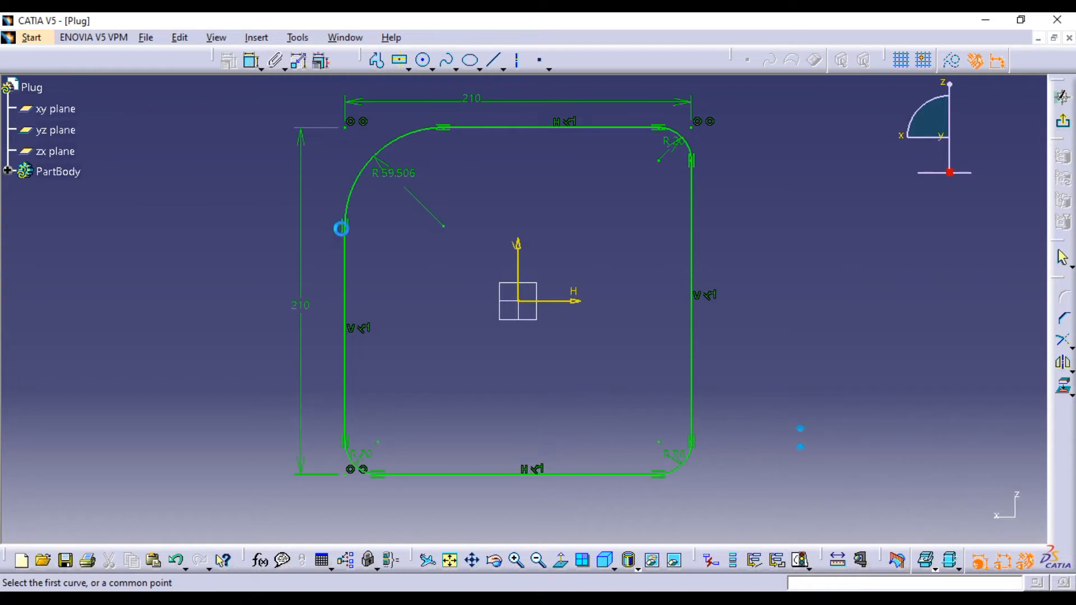
{"action": "double_click", "coordinate": [392, 175]}
{"action": "type", "text": "20"}
{"action": "left_click", "coordinate": [947, 520]}
- Exit the rounded square sketch to the 3D part and clear the selection
{"action": "middle_click_drag", "start_coordinate": [869, 317], "coordinate": [875, 337], "text": "ctrl"}
{"action": "left_click", "coordinate": [1064, 128]}
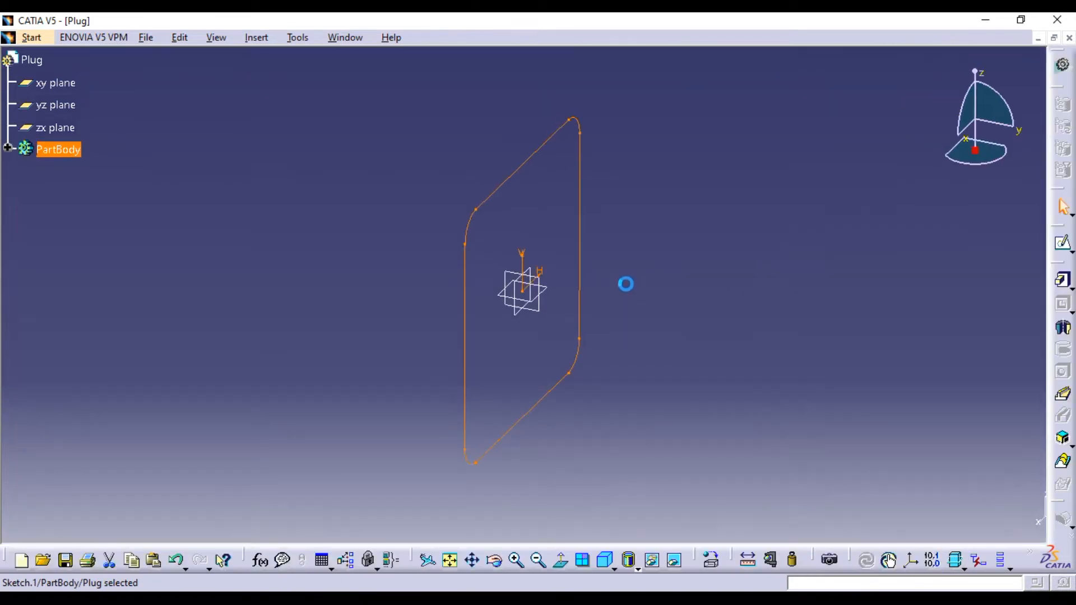
{"action": "mouse_move", "coordinate": [625, 284]}
{"action": "middle_mouse_down", "text": "ctrl"}
{"action": "mouse_move", "coordinate": [626, 294]}
{"action": "mouse_move", "coordinate": [631, 186]}
{"action": "middle_mouse_up", "text": "ctrl"}
{"action": "left_click", "coordinate": [658, 283]}
{"action": "middle_click_drag", "start_coordinate": [723, 275], "coordinate": [733, 325]}
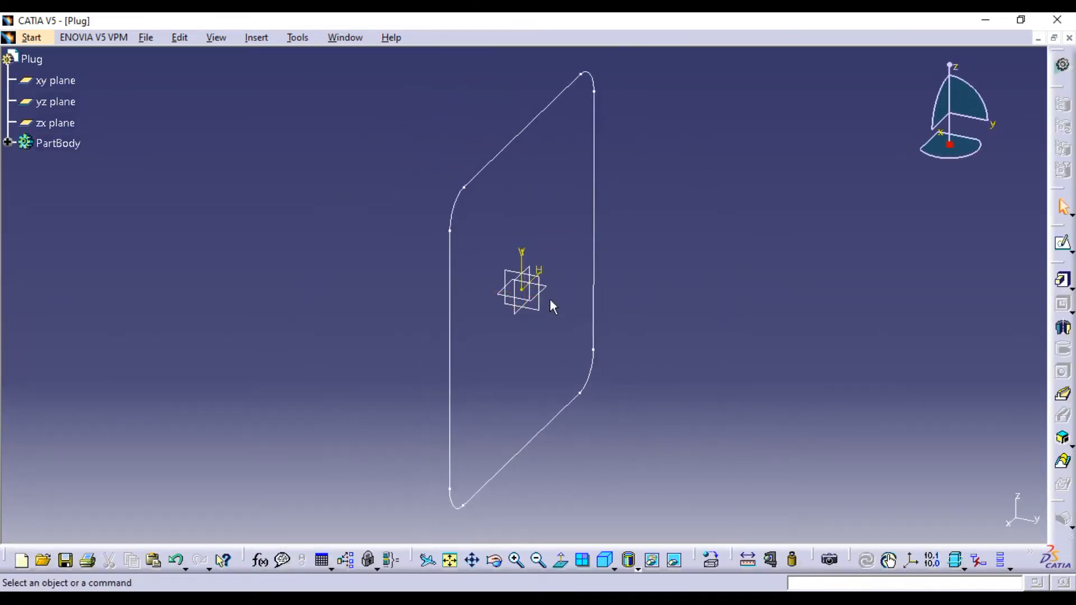
- Create a reference plane offset 60 mm from the zx plane
{"action": "left_click", "coordinate": [521, 289]}
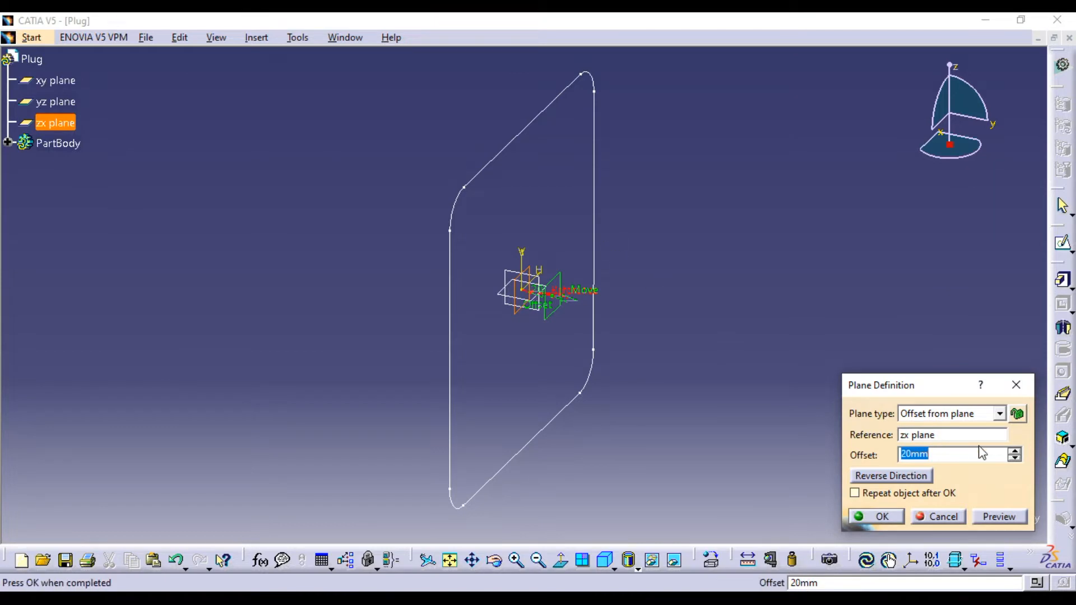
{"action": "type", "text": "60"}
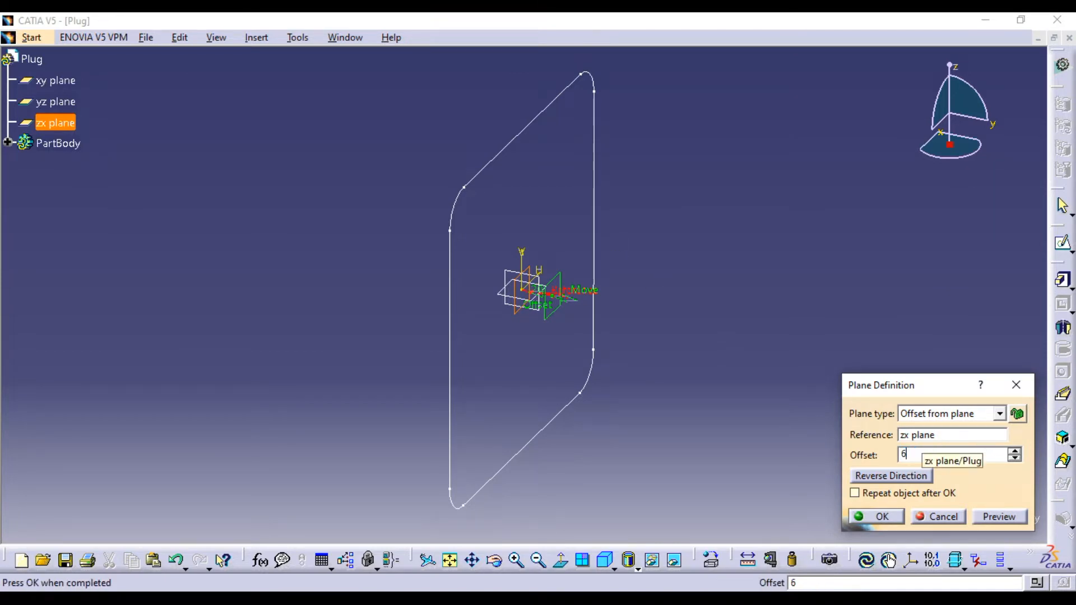
{"action": "left_click", "coordinate": [991, 517]}
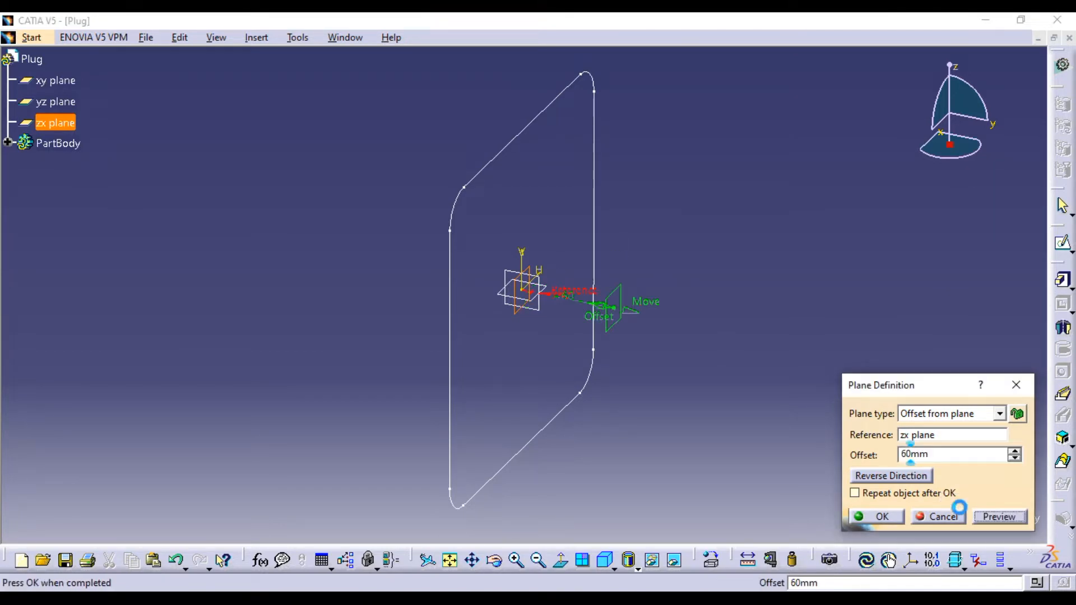
{"action": "left_click", "coordinate": [894, 516]}
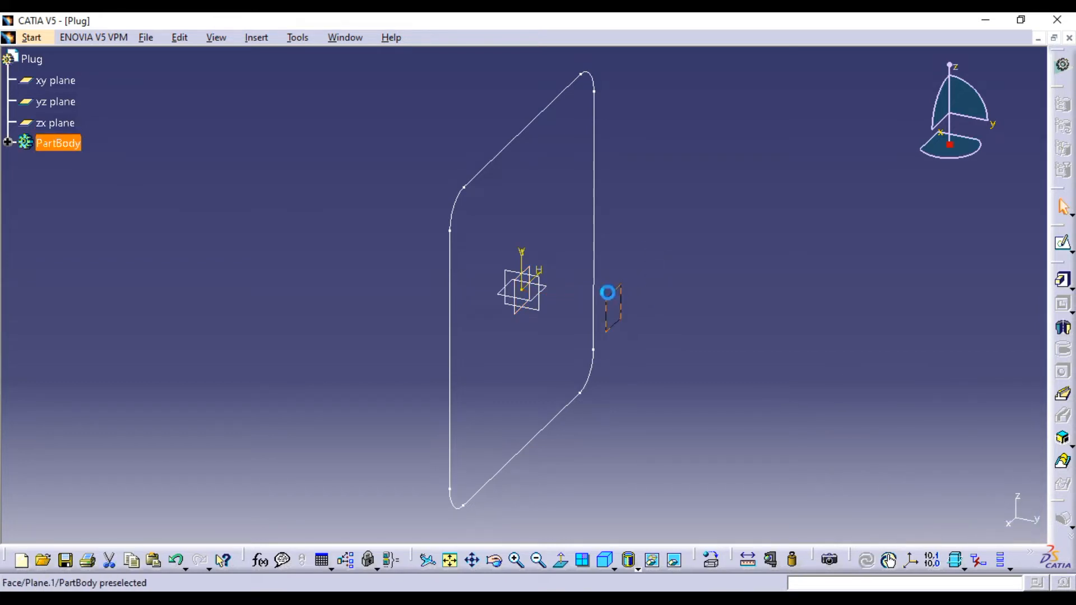
- Start a sketch on the offset plane and draw a centered rectangle about 115 mm wide at the origin
{"action": "left_click", "coordinate": [1054, 239]}
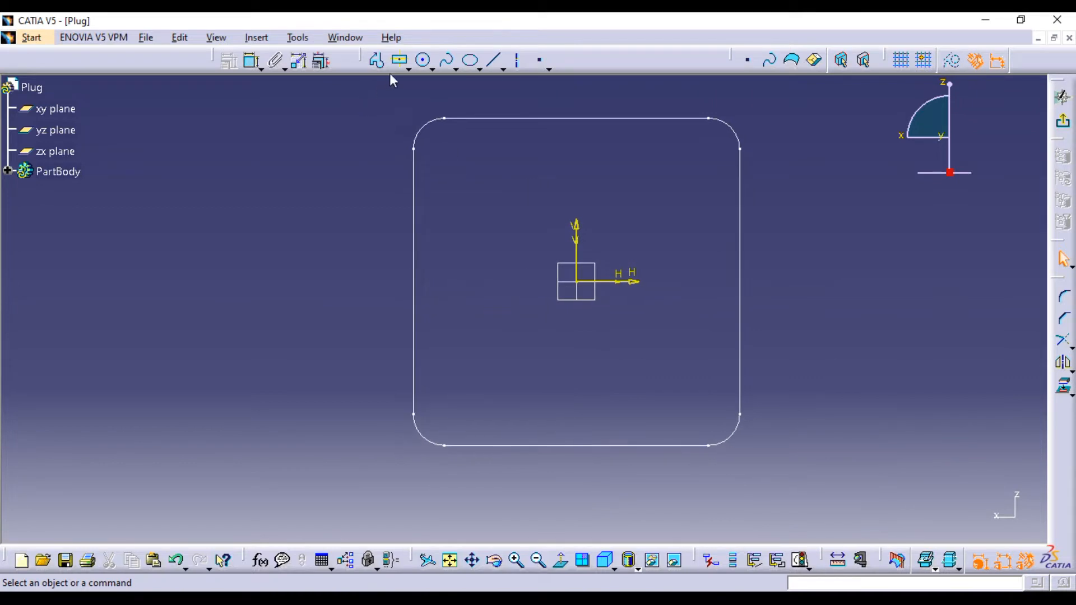
{"action": "left_click", "coordinate": [400, 60]}
{"action": "left_click", "coordinate": [576, 282]}
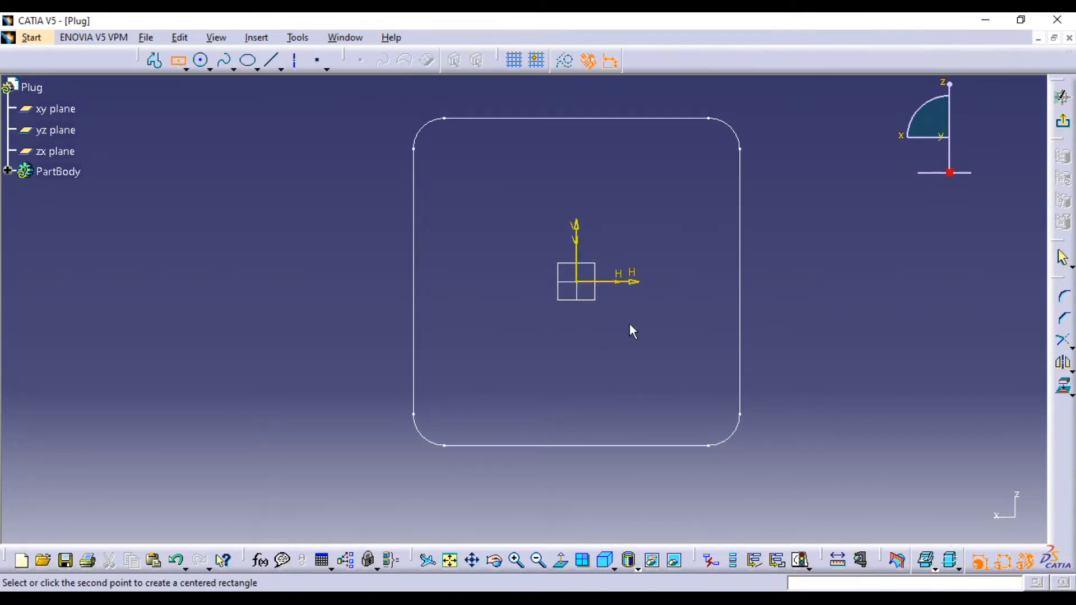
{"action": "left_click", "coordinate": [666, 367]}
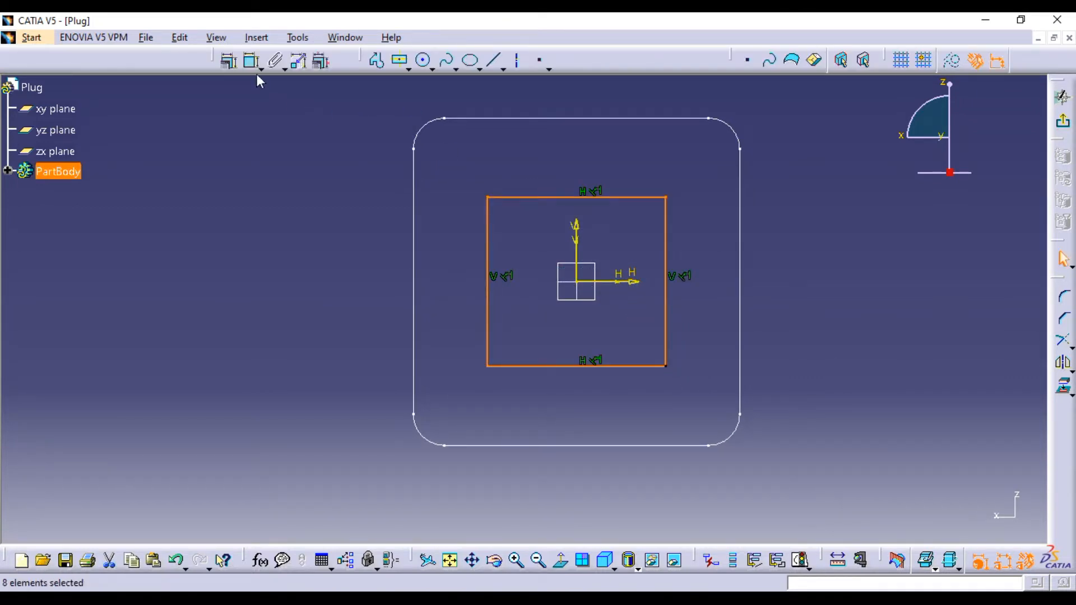
- Dimension the width of the centered rectangle and set it to 110 mm
{"action": "left_click", "coordinate": [261, 70]}
{"action": "left_click", "coordinate": [258, 64]}
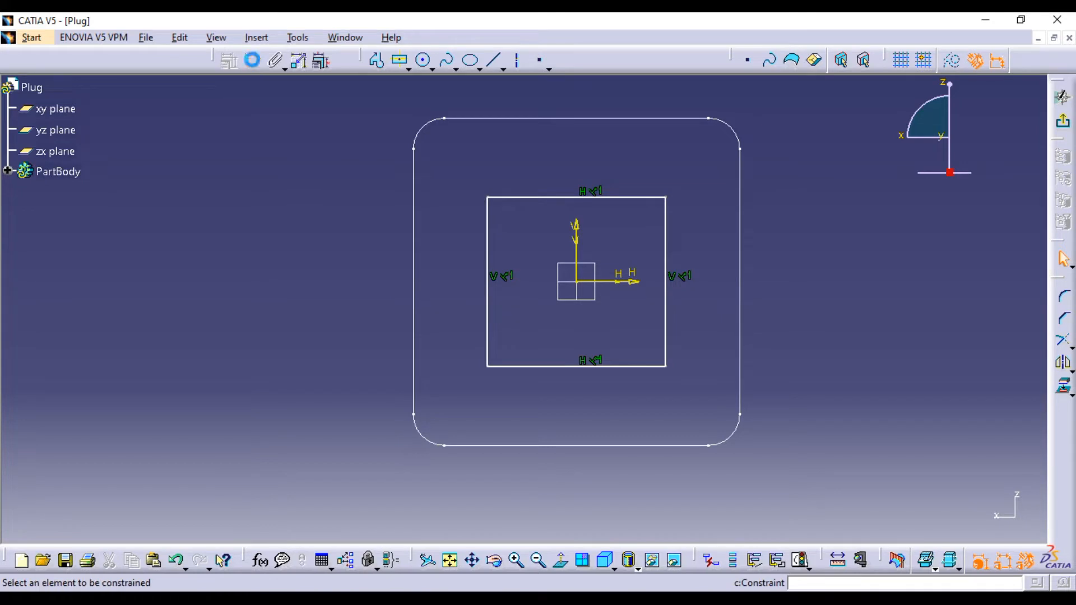
{"action": "left_click", "coordinate": [548, 197]}
{"action": "left_click", "coordinate": [571, 164]}
{"action": "double_click", "coordinate": [569, 161]}
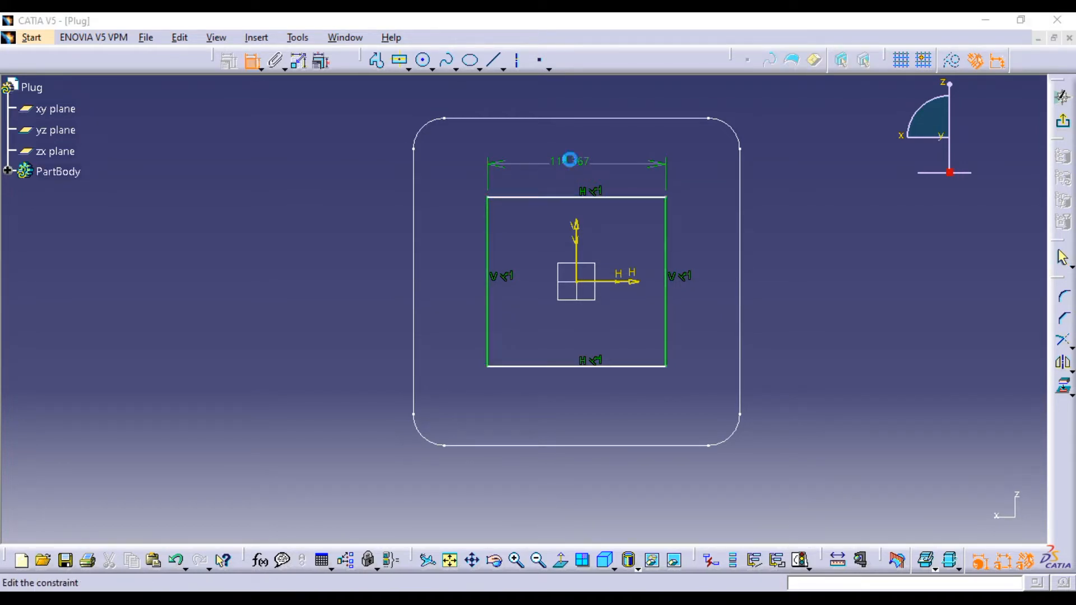
{"action": "type", "text": "10"}
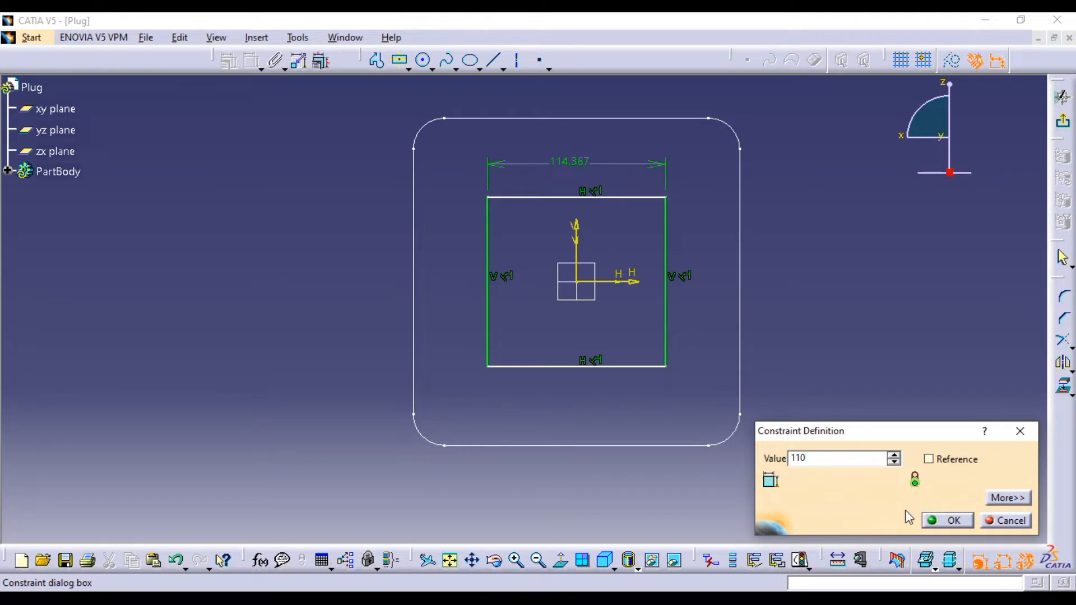
{"action": "left_click", "coordinate": [947, 520]}
- Dimension the height of the centered rectangle and set it to 110 mm
{"action": "left_click", "coordinate": [492, 234]}
{"action": "left_click", "coordinate": [466, 269]}
{"action": "double_click", "coordinate": [470, 259]}
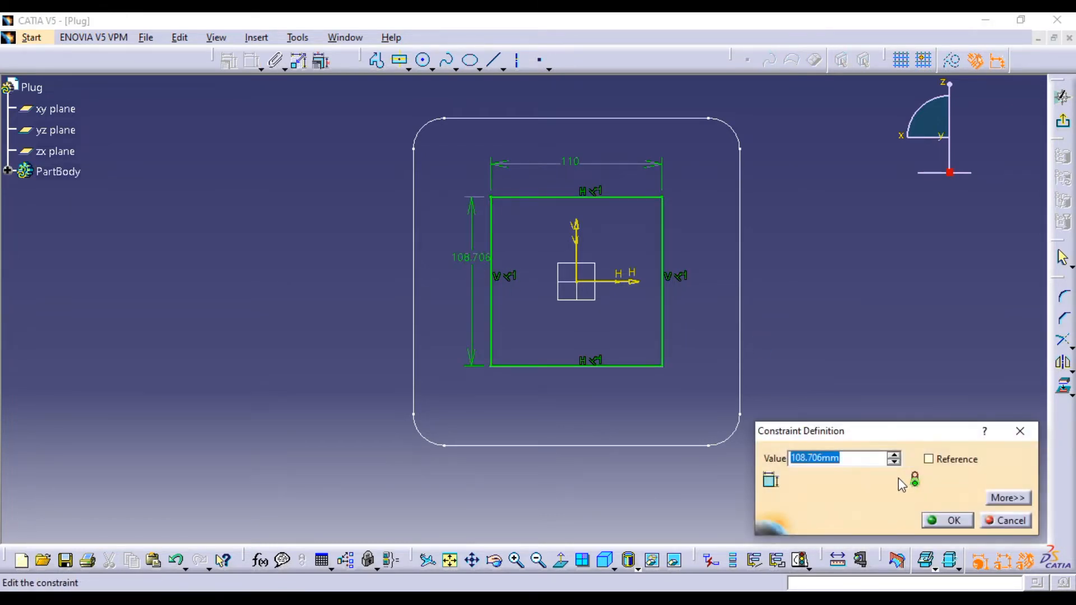
{"action": "type", "text": "110"}
{"action": "left_click", "coordinate": [947, 520]}
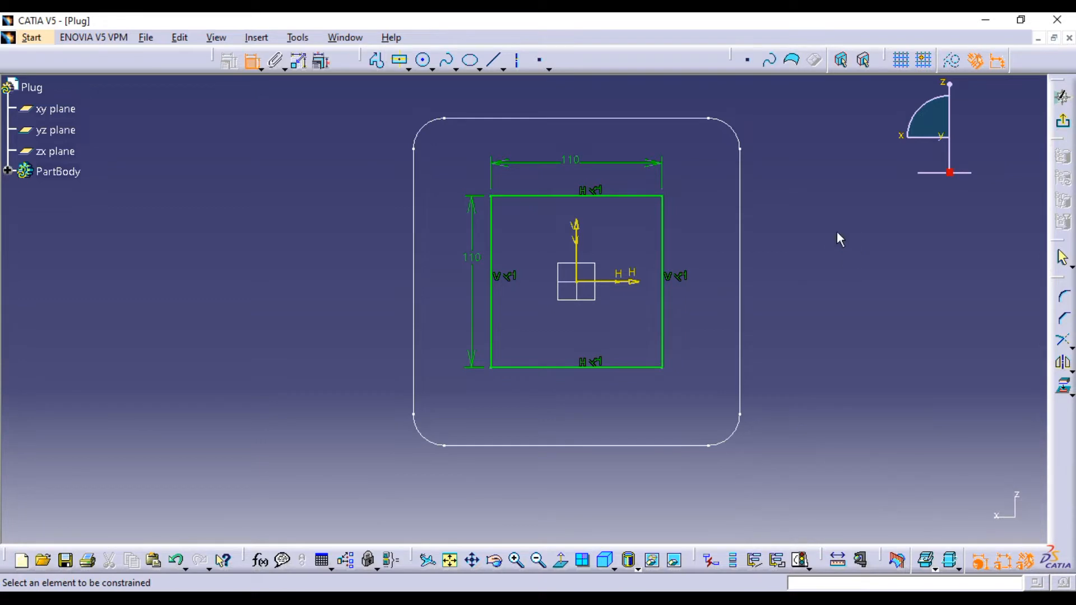
- Round the inner square's upper-right and upper-left corners with radii of about 34 mm and 38 mm
{"action": "left_click", "coordinate": [1065, 297]}
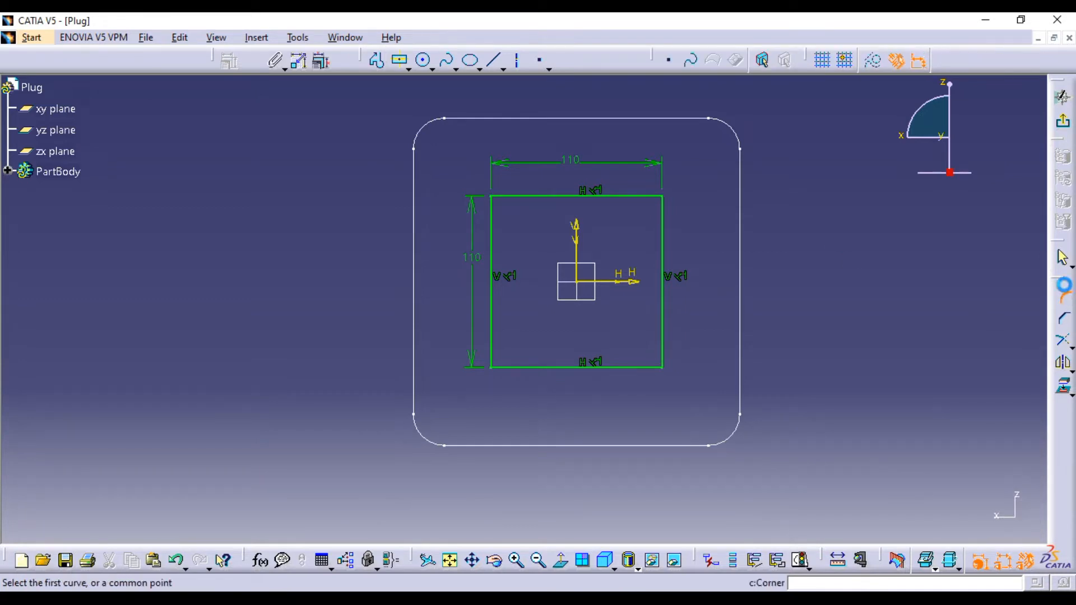
{"action": "left_click", "coordinate": [662, 197]}
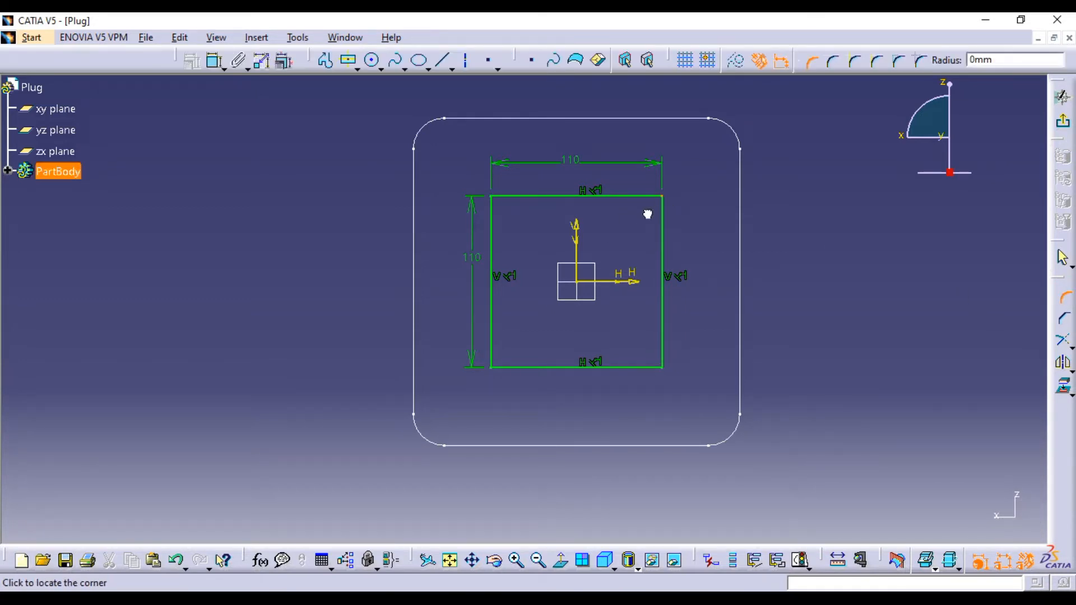
{"action": "left_click", "coordinate": [649, 219]}
{"action": "left_click", "coordinate": [602, 339]}
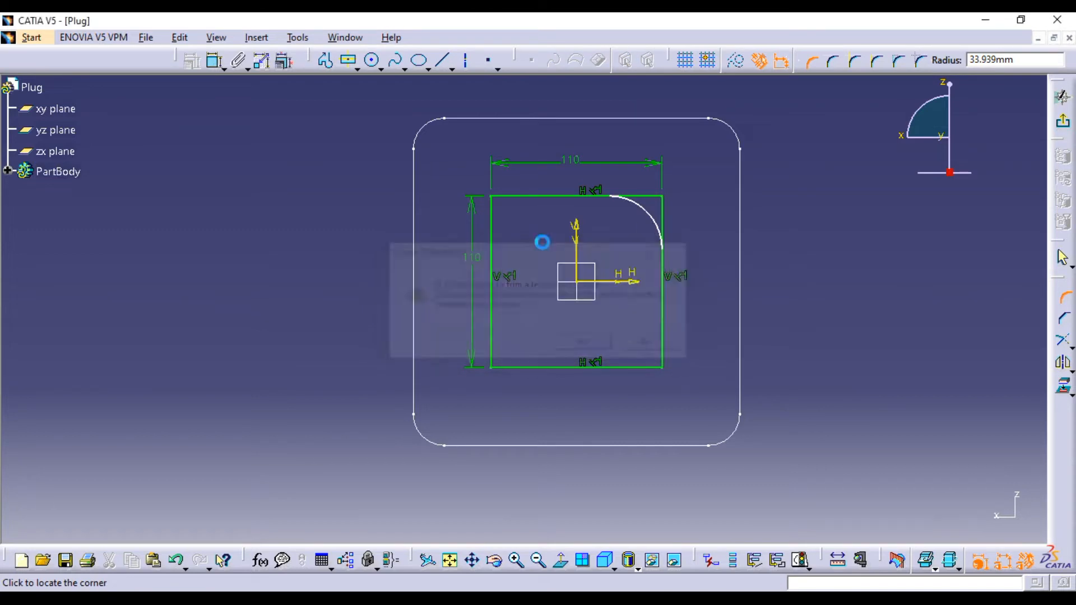
{"action": "left_click", "coordinate": [498, 200]}
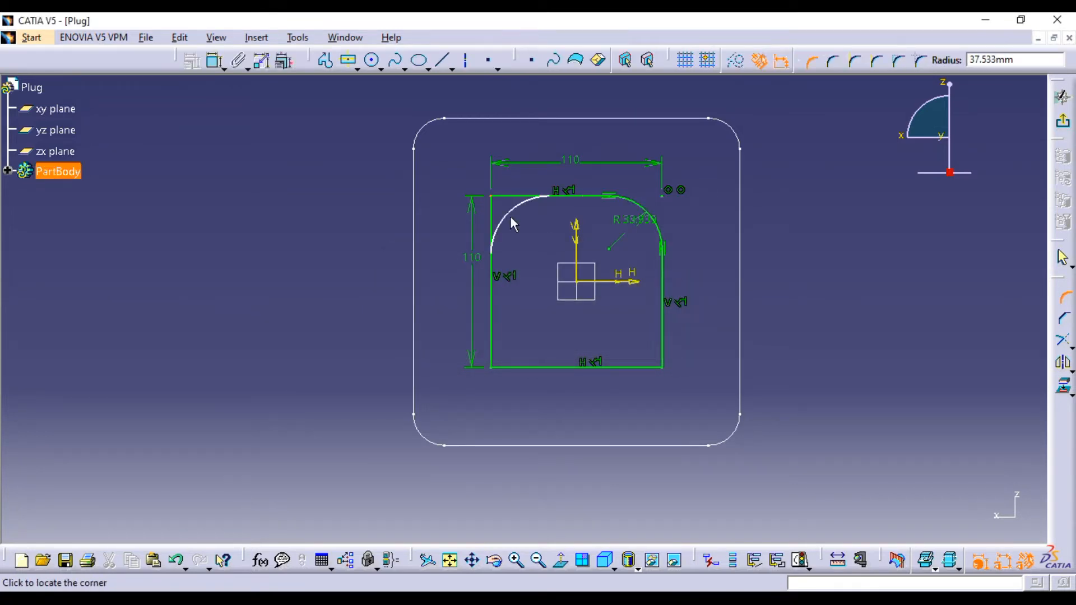
{"action": "left_click", "coordinate": [511, 217]}
{"action": "left_click", "coordinate": [578, 344]}
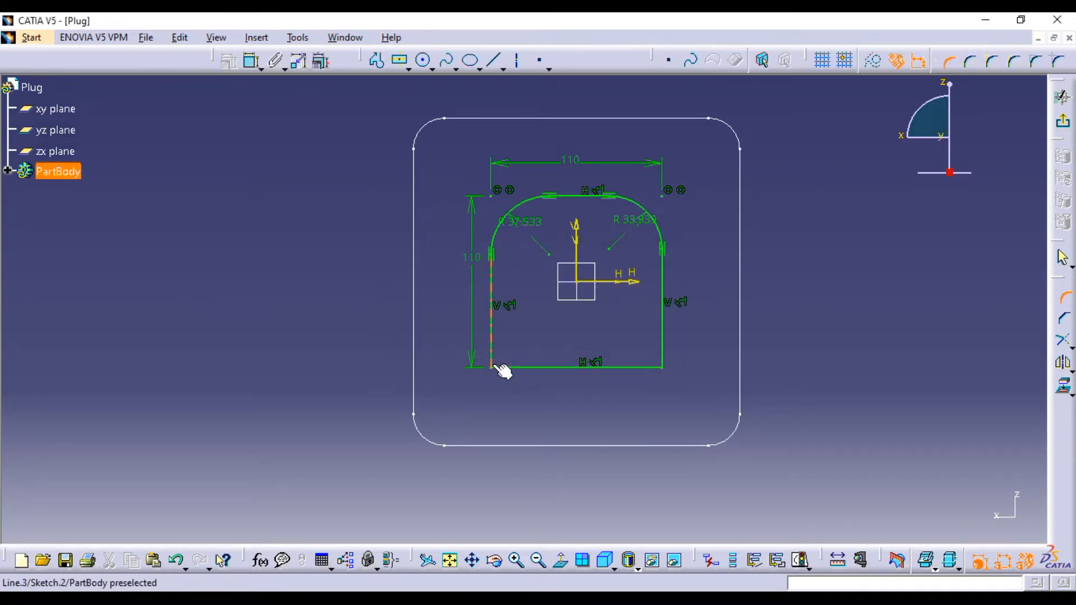
- Round the inner square's lower-left and lower-right corners with radii of about 38 mm and 42 mm
{"action": "left_click", "coordinate": [494, 369]}
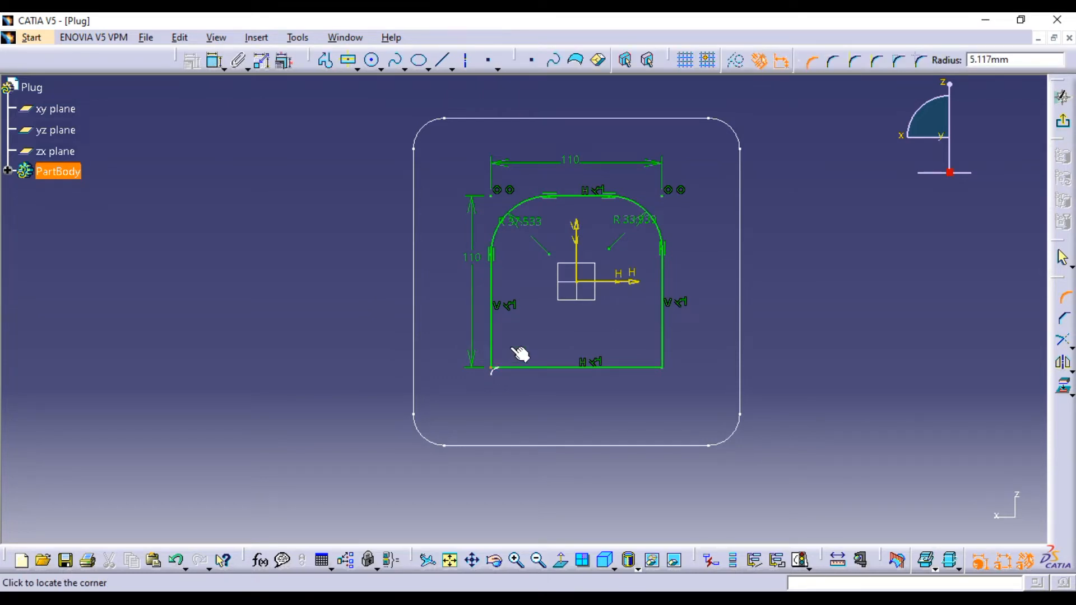
{"action": "left_click", "coordinate": [510, 356]}
{"action": "left_click", "coordinate": [665, 366]}
{"action": "left_click", "coordinate": [645, 354]}
{"action": "middle_click_drag", "start_coordinate": [711, 364], "coordinate": [687, 285]}
{"action": "left_click", "coordinate": [711, 364]}
- Set the radius of the inner square's upper-left and upper-right corners to 10 mm
{"action": "double_click", "coordinate": [534, 181]}
{"action": "type", "text": "10"}
{"action": "key", "text": "Return"}
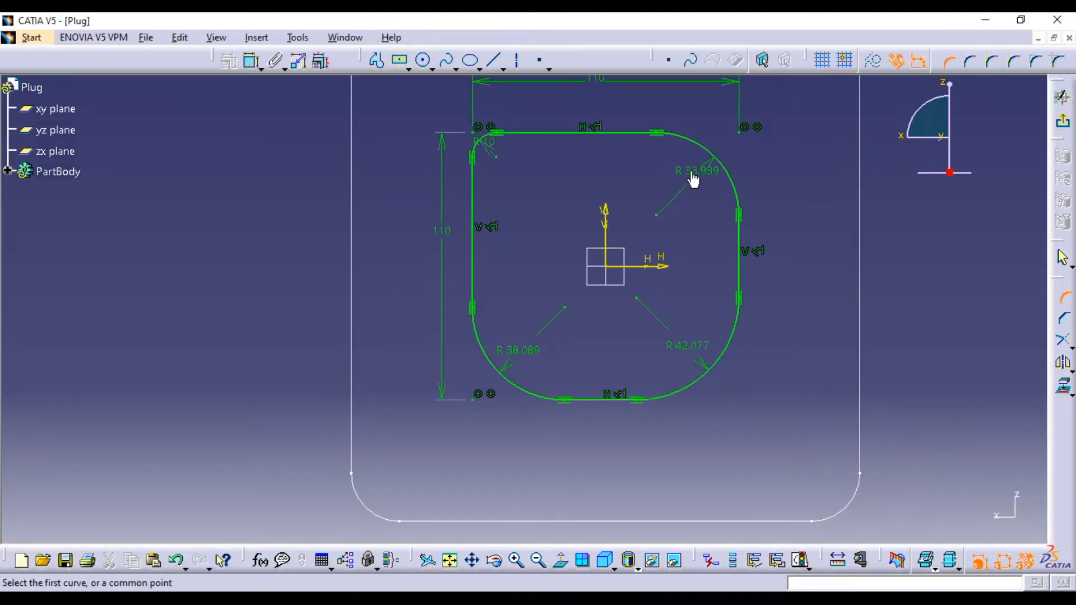
{"action": "double_click", "coordinate": [695, 171]}
{"action": "type", "text": "10"}
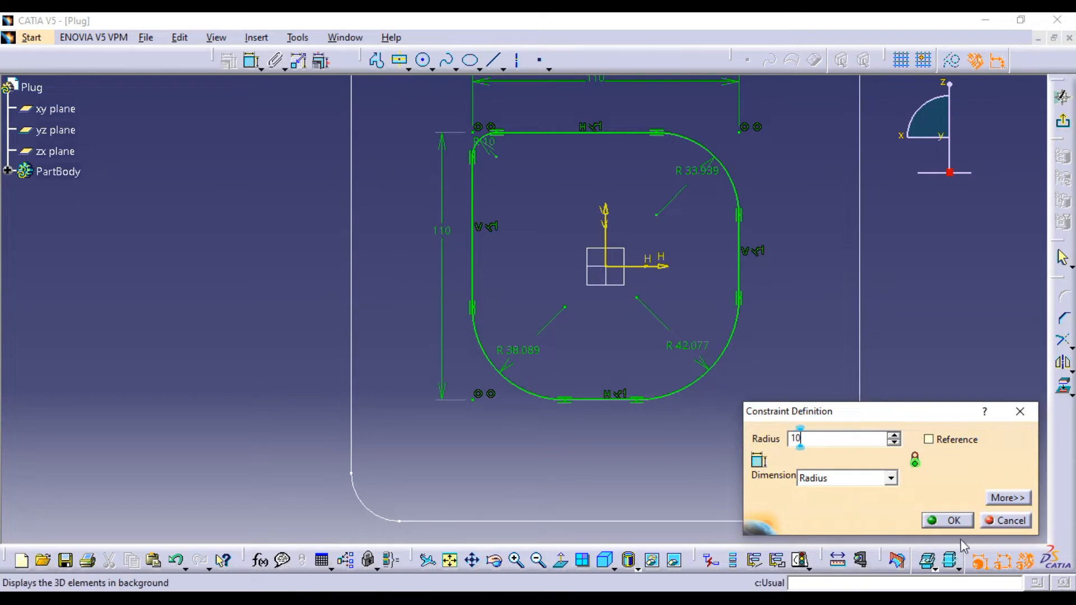
{"action": "left_click", "coordinate": [947, 521]}
- Set the radius of the inner square's lower-left and lower-right corners to 10 mm
{"action": "double_click", "coordinate": [529, 350]}
{"action": "type", "text": "10"}
{"action": "left_click", "coordinate": [947, 520]}
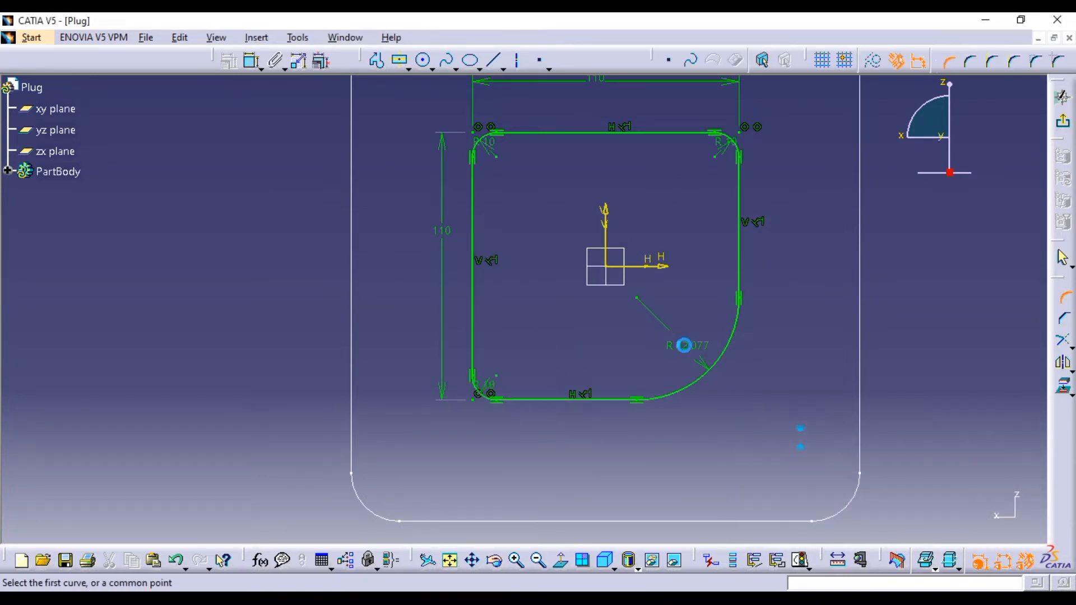
{"action": "double_click", "coordinate": [685, 346]}
{"action": "type", "text": "10"}
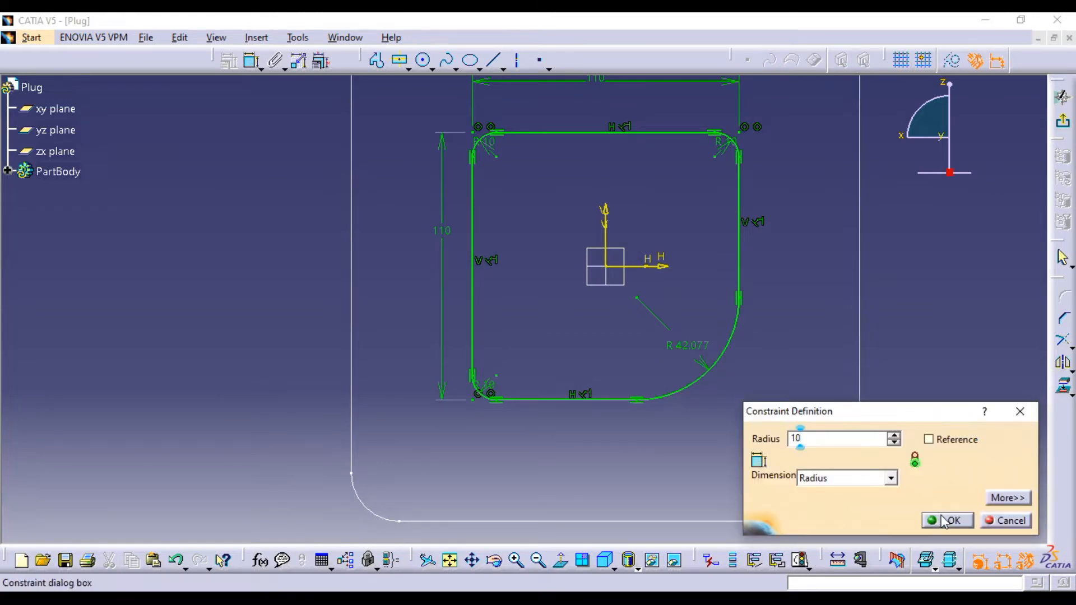
{"action": "left_click", "coordinate": [946, 521]}
- Exit the sketch and create a multi-sections solid from the small rounded square to the large one
{"action": "middle_click_drag", "start_coordinate": [935, 288], "coordinate": [915, 330], "text": "ctrl"}
{"action": "left_click", "coordinate": [1063, 124]}
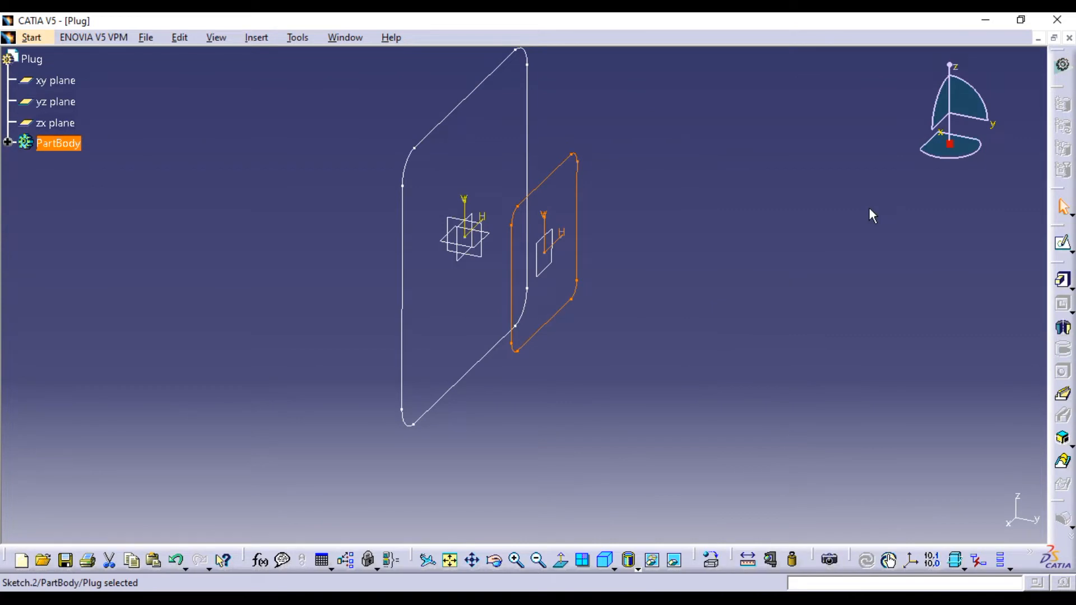
{"action": "left_click", "coordinate": [1061, 439]}
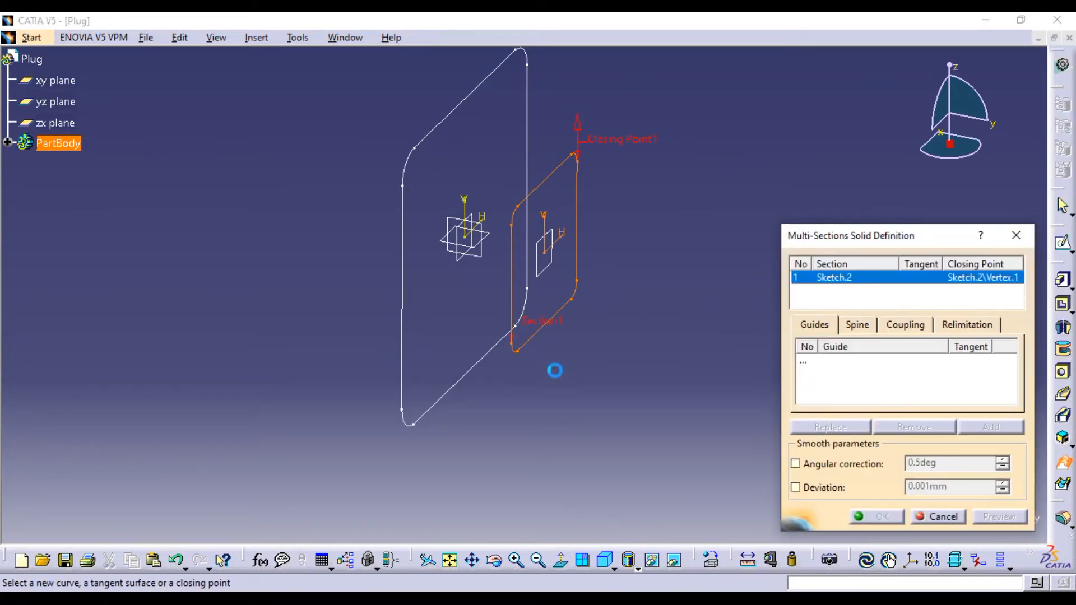
{"action": "left_click", "coordinate": [403, 234]}
{"action": "left_click", "coordinate": [999, 516]}
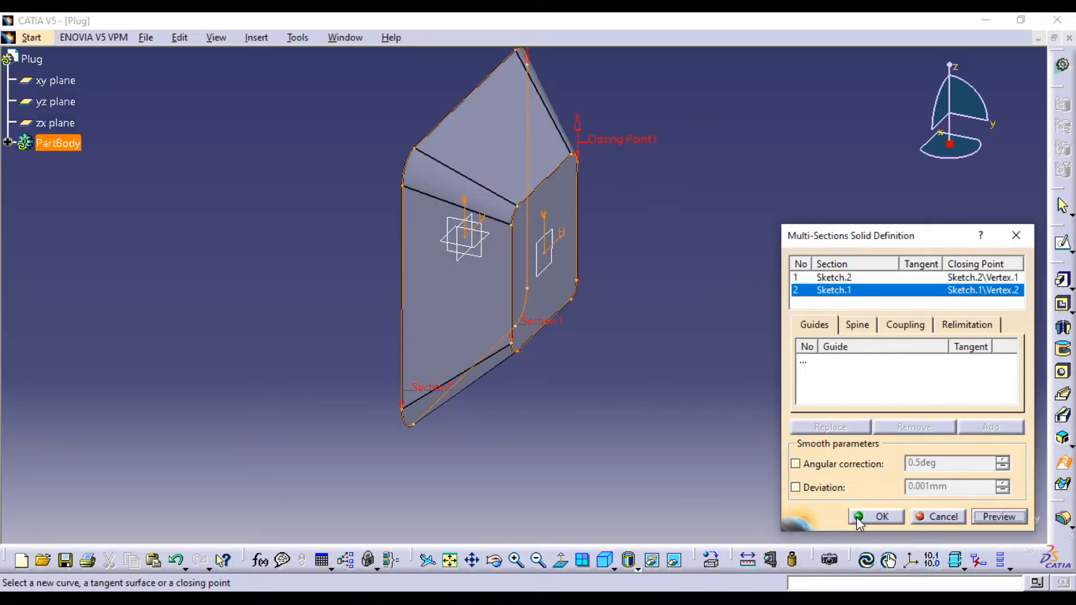
{"action": "left_click", "coordinate": [878, 517]}
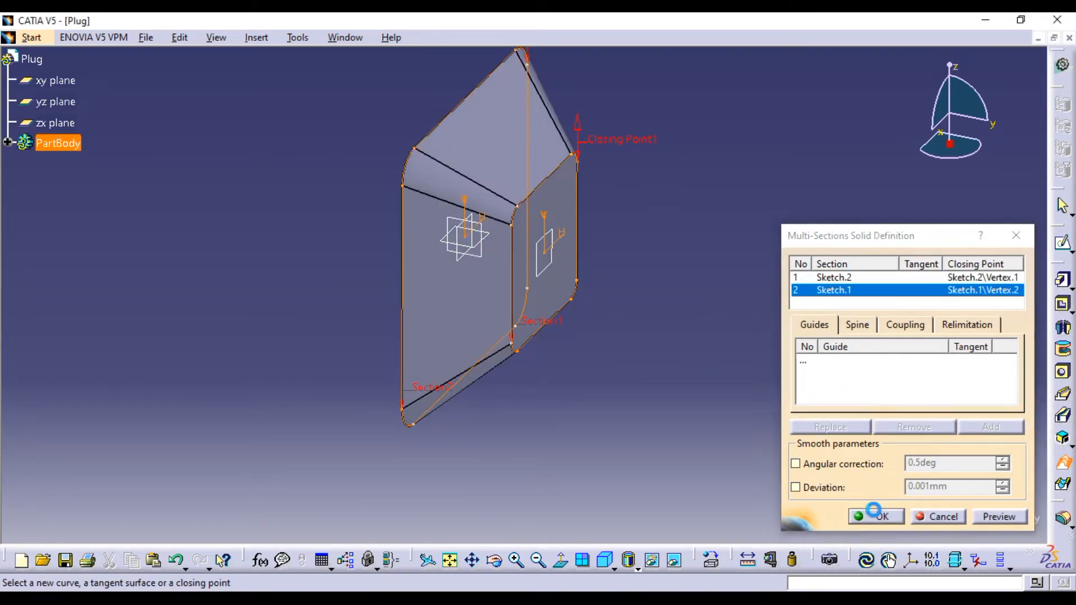
{"action": "middle_click_drag", "start_coordinate": [671, 363], "coordinate": [684, 384]}
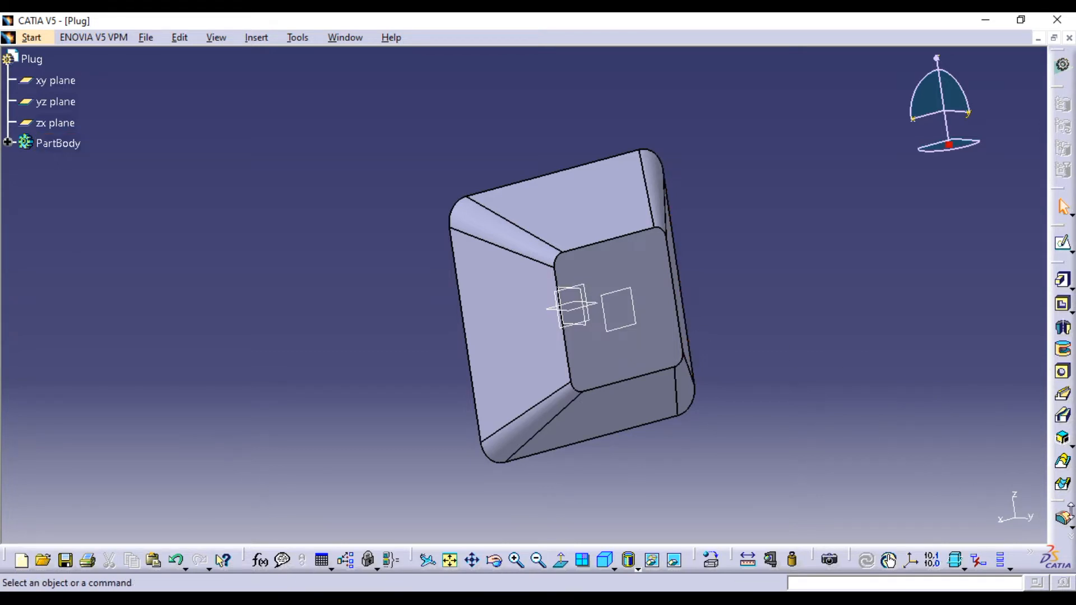
{"action": "left_click", "coordinate": [1063, 518]}
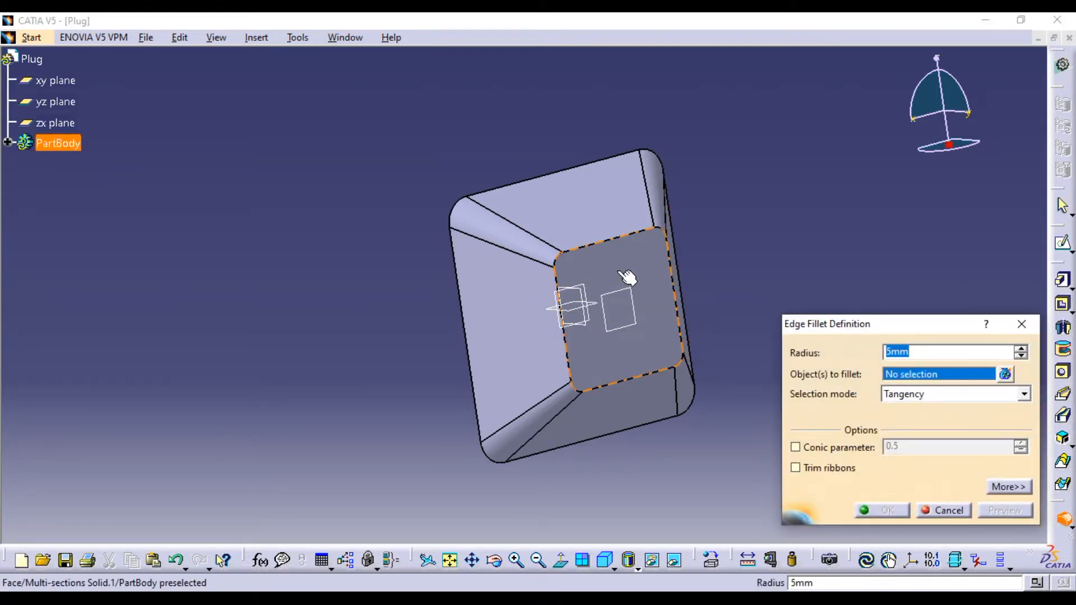
{"action": "type", "text": "1"}
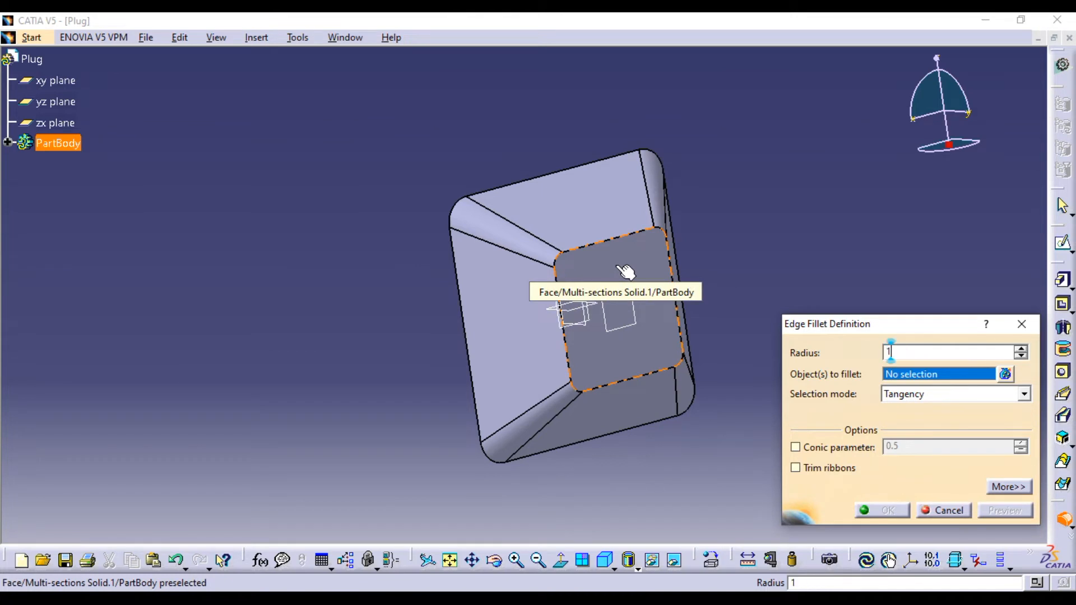
{"action": "type", "text": "0"}
{"action": "key", "text": "Return"}
{"action": "left_click", "coordinate": [636, 276]}
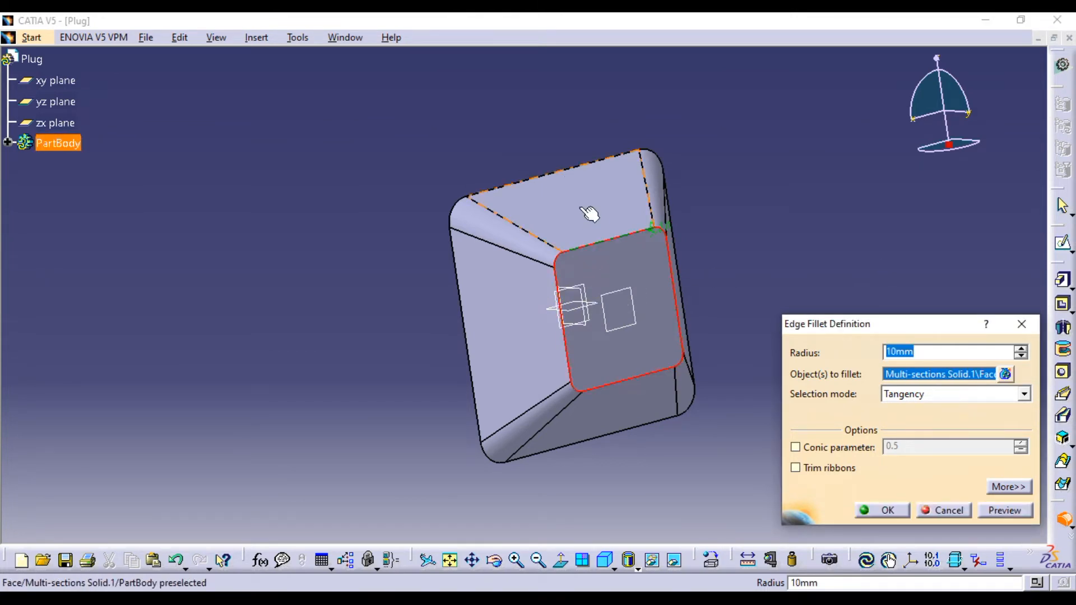
{"action": "left_click", "coordinate": [475, 209]}
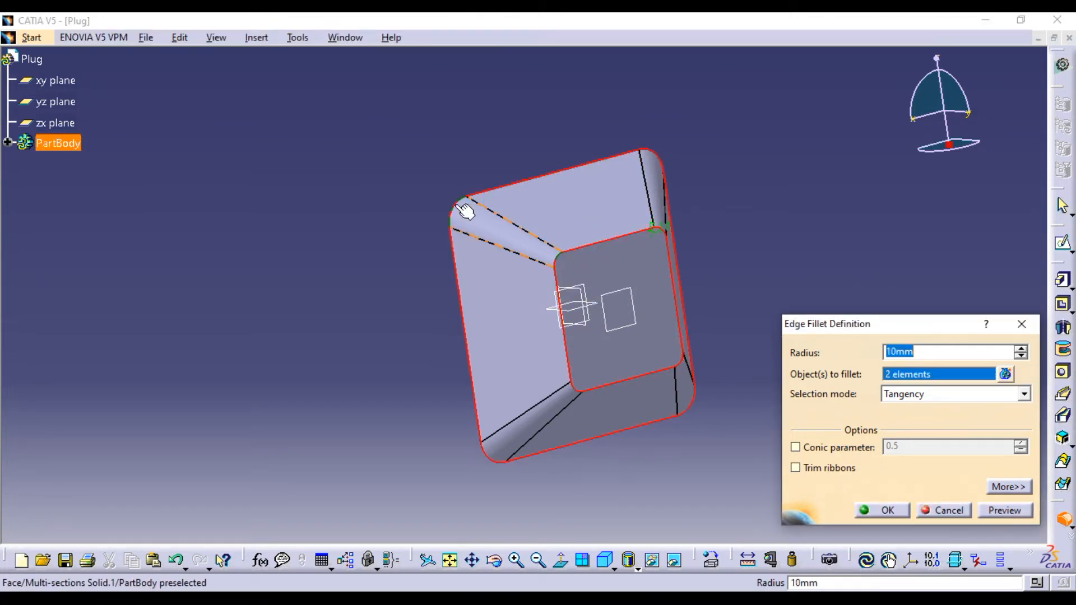
{"action": "left_click", "coordinate": [457, 205]}
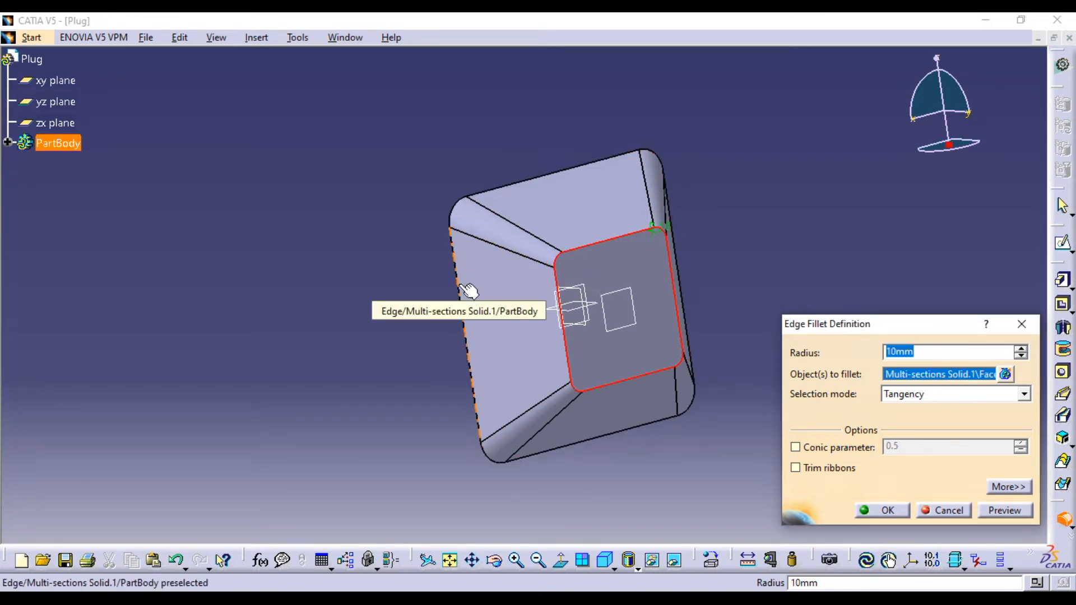
{"action": "left_click", "coordinate": [465, 289]}
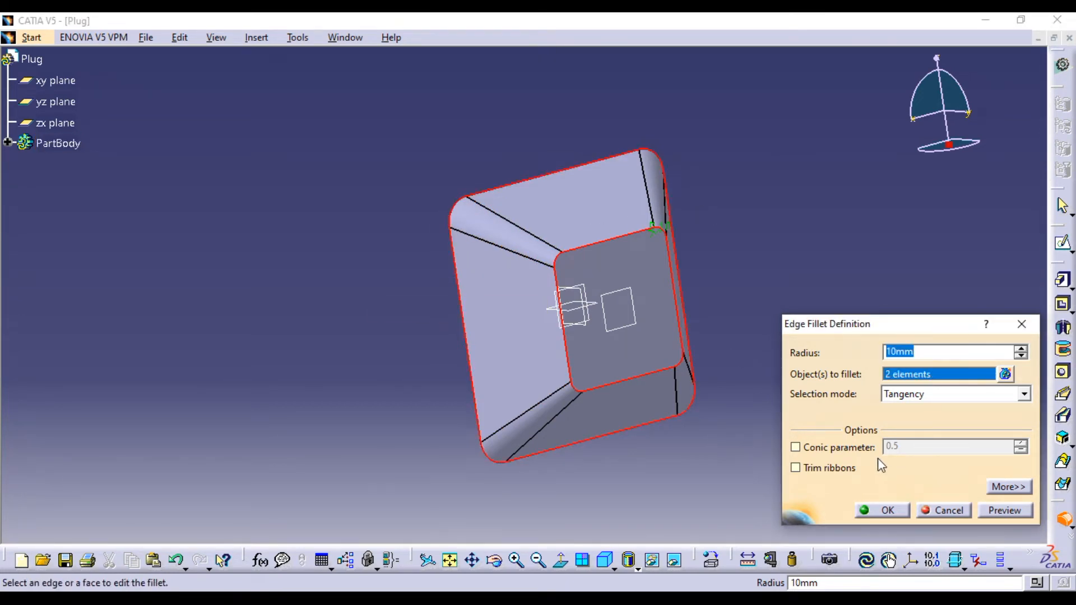
{"action": "left_click", "coordinate": [1005, 510]}
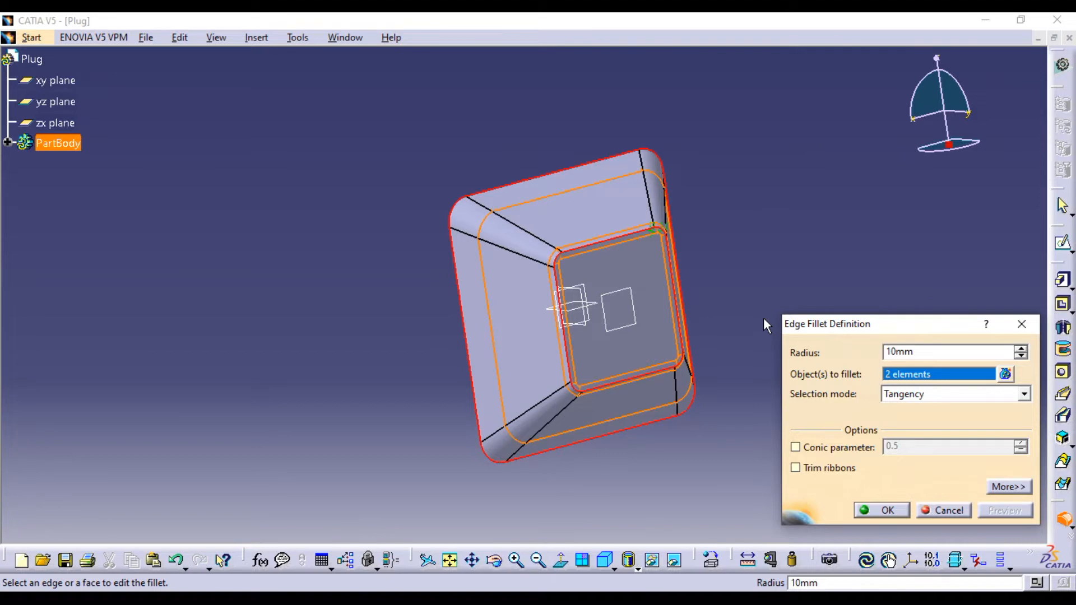
{"action": "left_click", "coordinate": [960, 511]}
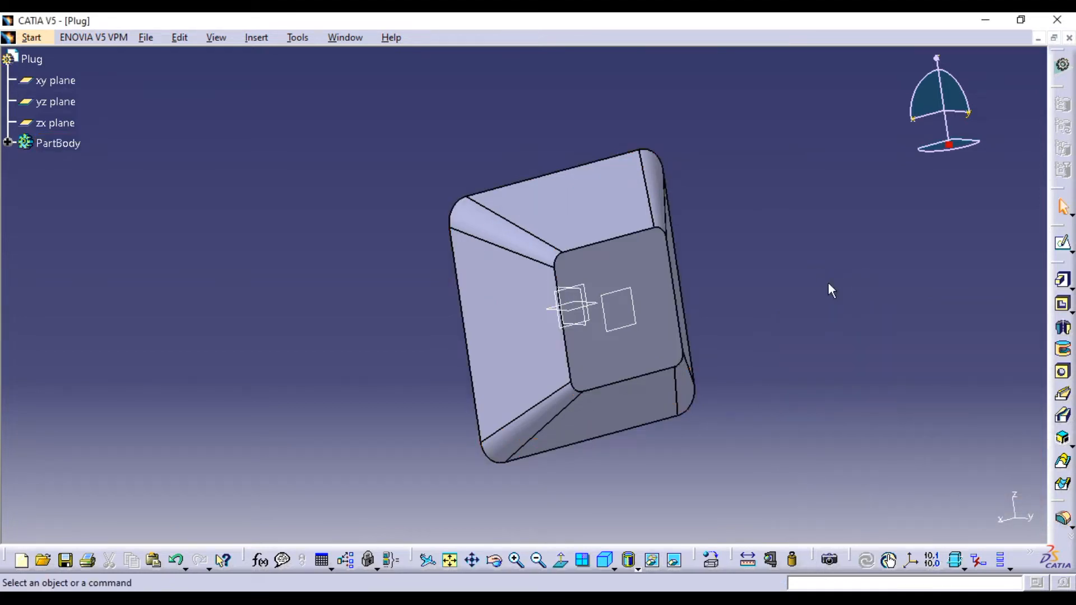
- Apply a 10 mm edge fillet around the small front face of the solid
{"action": "left_click", "coordinate": [1064, 520]}
{"action": "left_click", "coordinate": [651, 264]}
{"action": "left_click", "coordinate": [997, 511]}
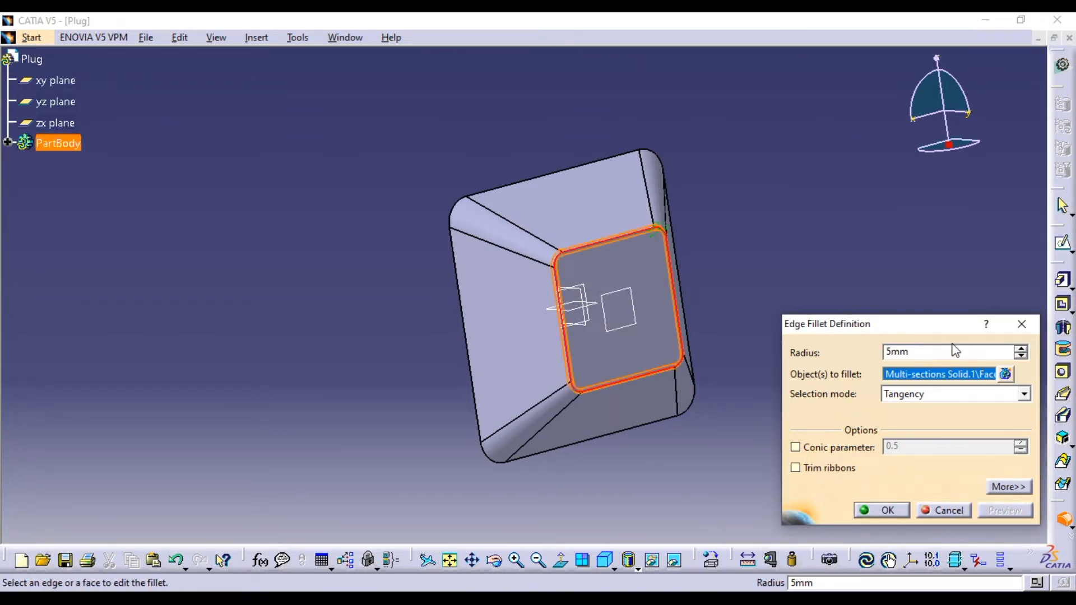
{"action": "left_click", "coordinate": [948, 354]}
{"action": "type", "text": "10"}
{"action": "left_click", "coordinate": [1003, 512]}
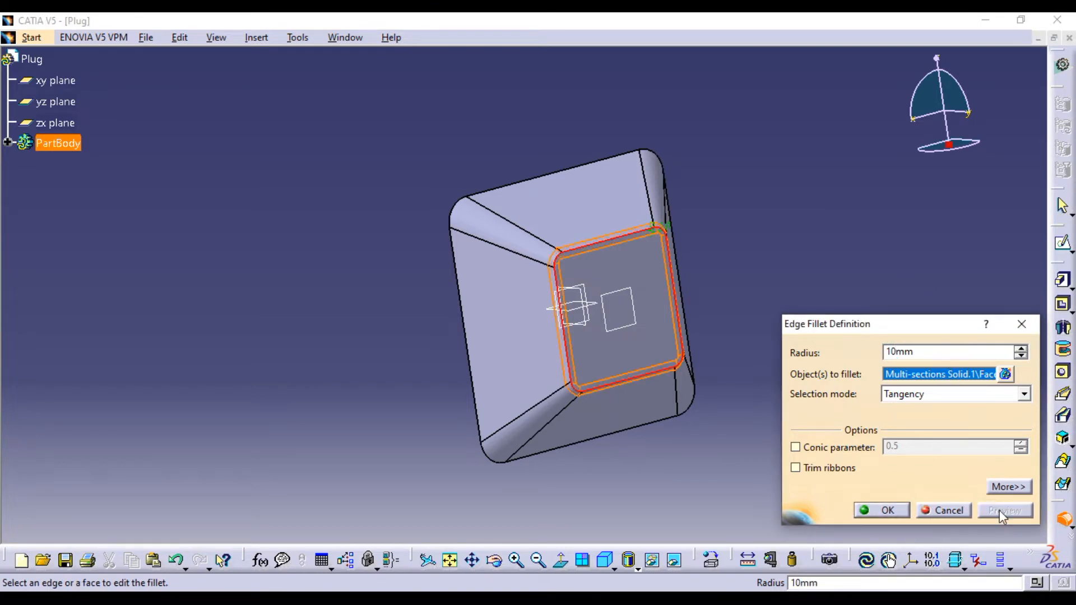
{"action": "left_click", "coordinate": [894, 511]}
- Sketch on the large back face, project that face's outline into the sketch, and exit to the 3D part
{"action": "middle_click_drag", "start_coordinate": [549, 387], "coordinate": [650, 306]}
{"action": "left_click", "coordinate": [502, 230]}
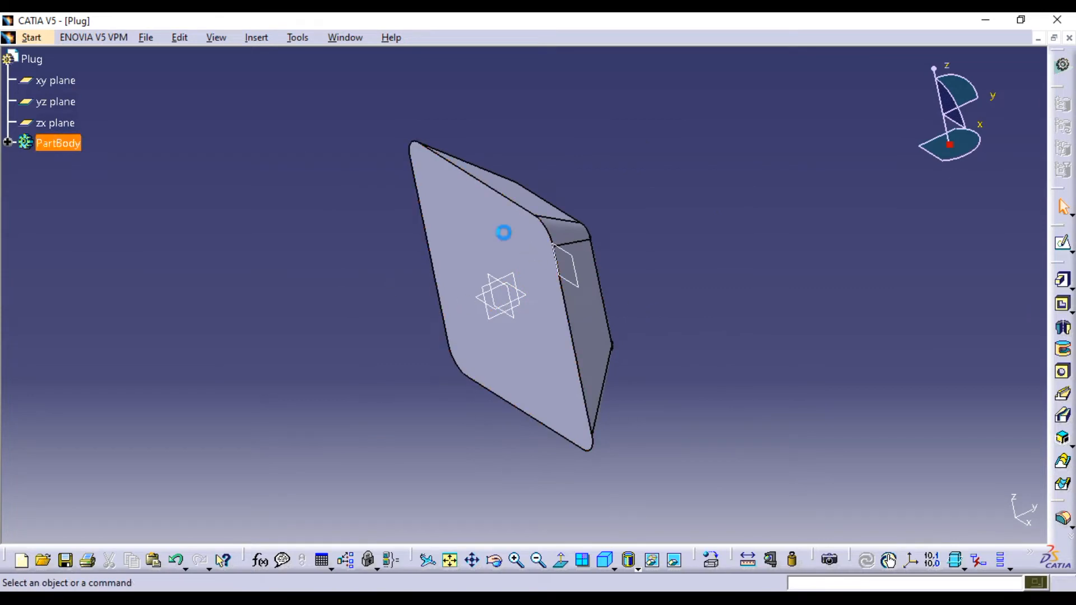
{"action": "left_click", "coordinate": [1064, 243]}
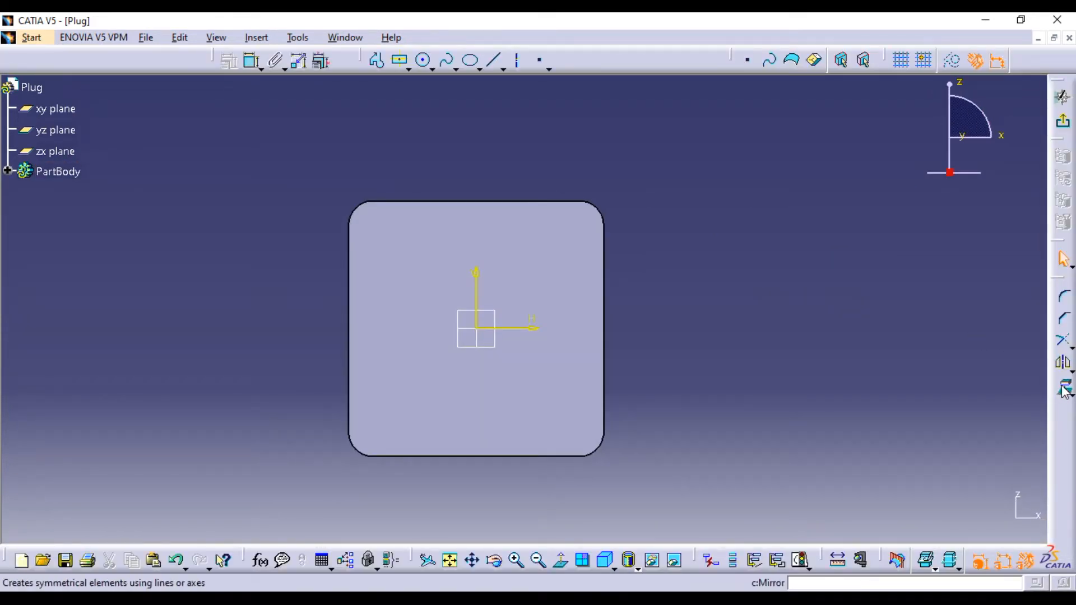
{"action": "left_click", "coordinate": [1064, 387]}
{"action": "left_click", "coordinate": [500, 247]}
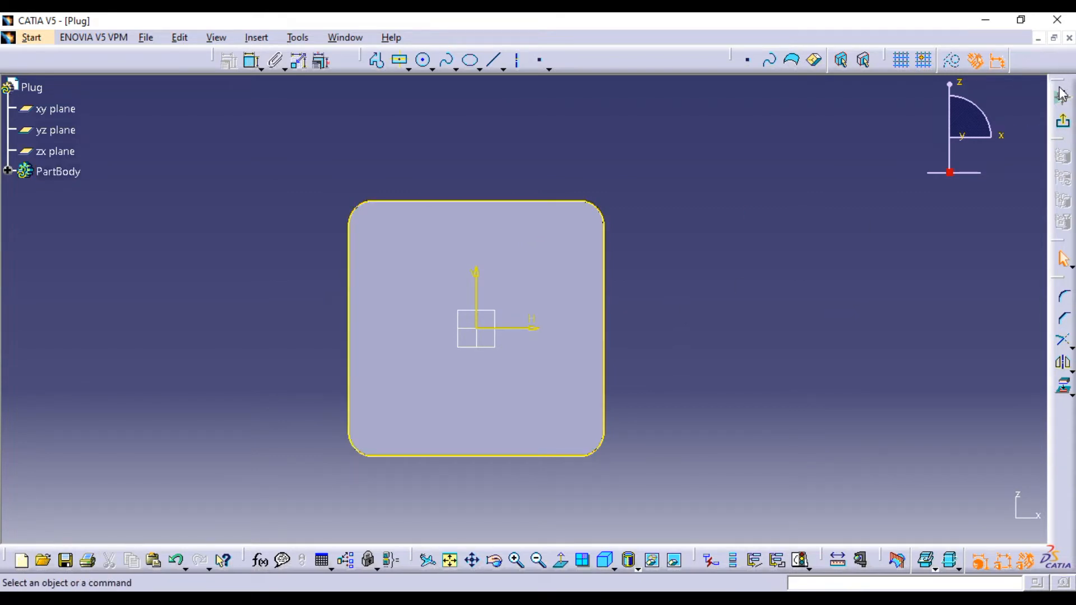
{"action": "left_click", "coordinate": [1062, 121]}
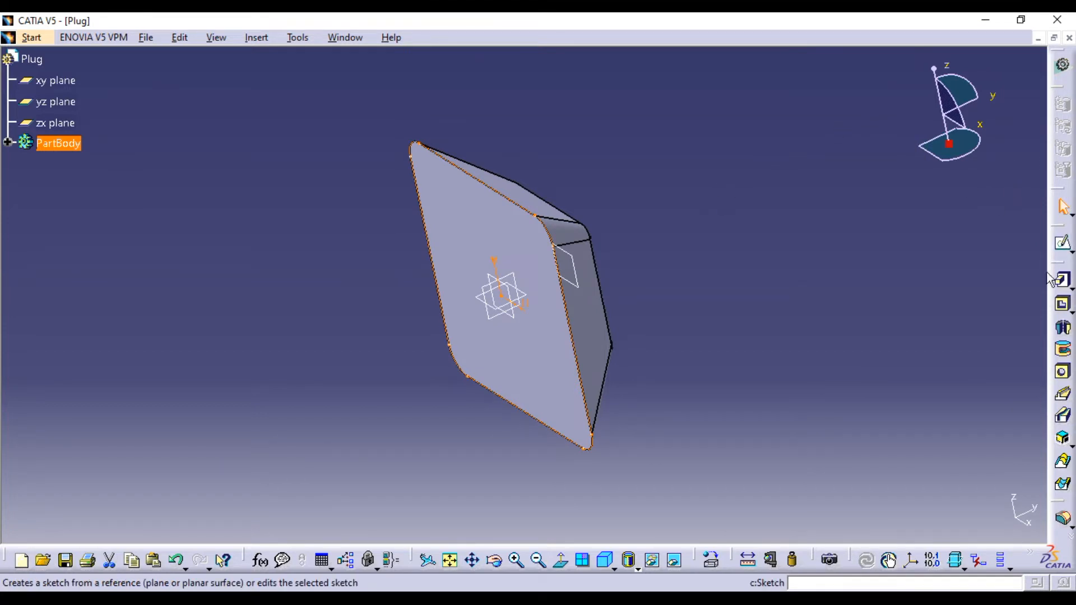
- Pad the projected back-face outline 30 mm outward from the large face
{"action": "left_click", "coordinate": [1064, 282]}
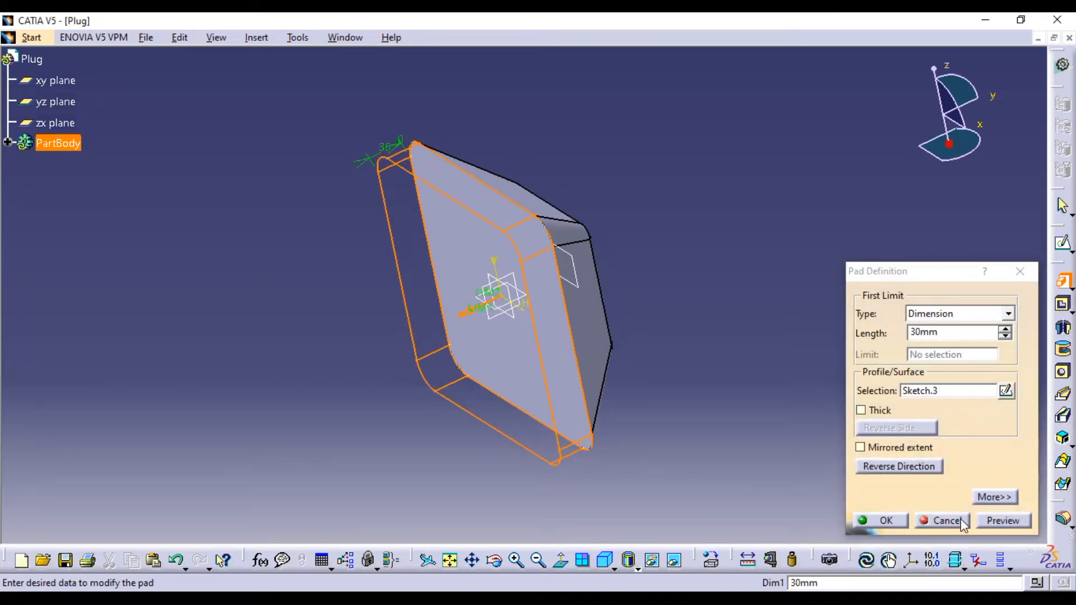
{"action": "left_click", "coordinate": [992, 527]}
{"action": "left_click", "coordinate": [877, 520]}
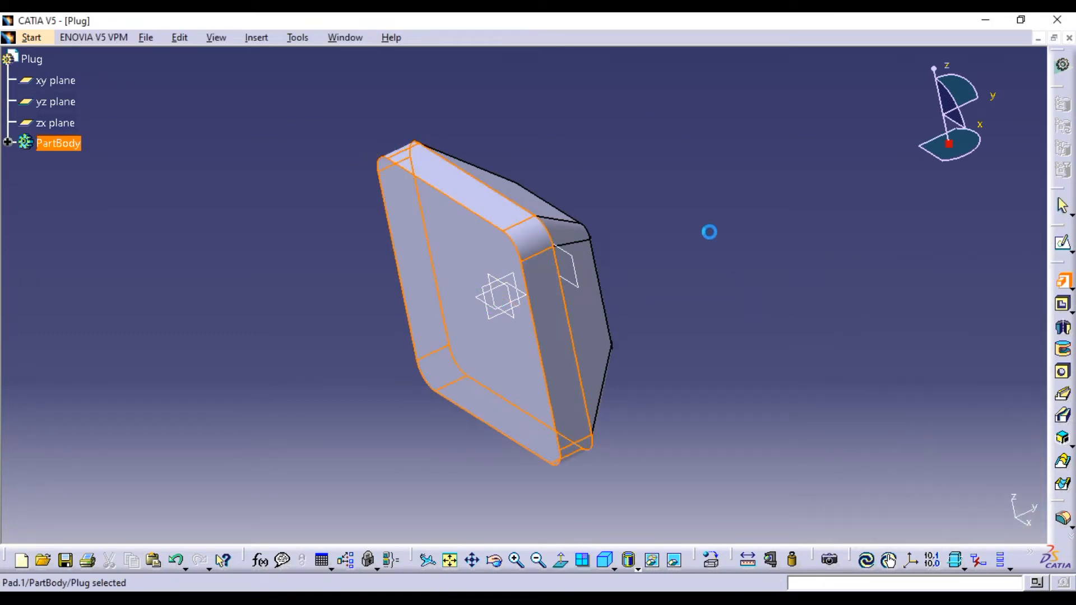
- Apply a 10 mm edge fillet with tangency to the edge loop between the pad and the tapered body
{"action": "mouse_move", "coordinate": [724, 276]}
{"action": "middle_mouse_down"}
{"action": "mouse_move", "coordinate": [720, 291]}
{"action": "mouse_move", "coordinate": [759, 240]}
{"action": "mouse_move", "coordinate": [686, 301]}
{"action": "mouse_move", "coordinate": [712, 288]}
{"action": "middle_mouse_up"}
{"action": "middle_click_drag", "start_coordinate": [564, 284], "coordinate": [461, 343]}
{"action": "left_click", "coordinate": [1062, 513]}
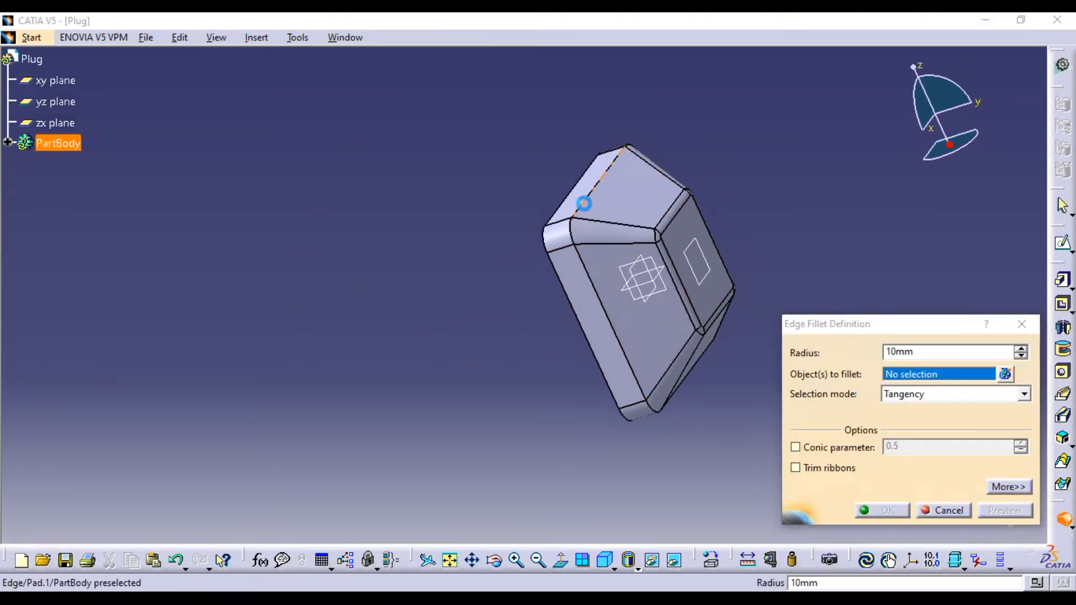
{"action": "left_click", "coordinate": [583, 203]}
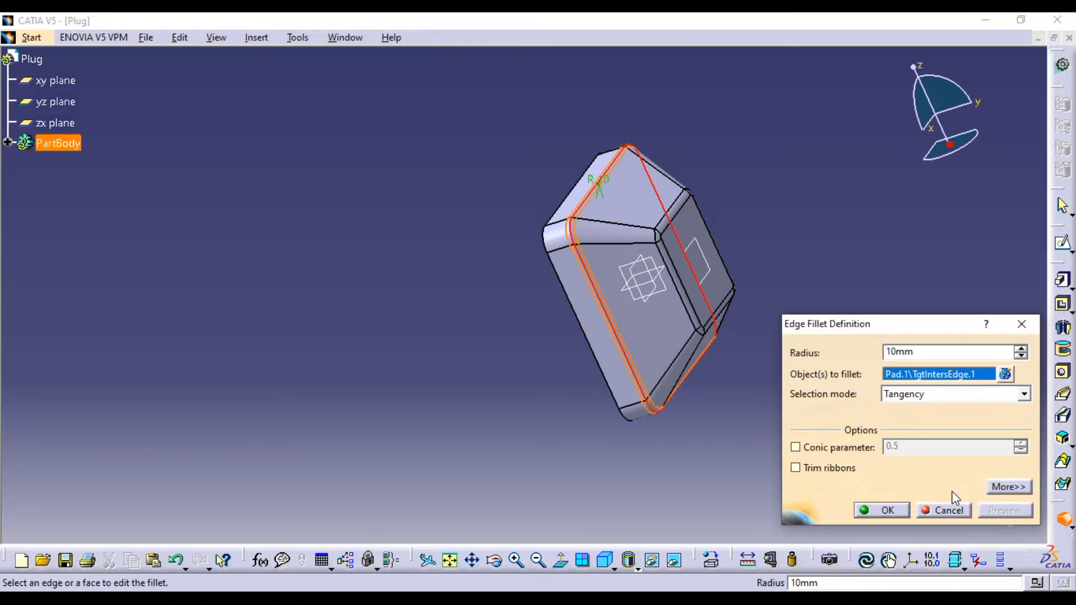
{"action": "left_click", "coordinate": [887, 510]}
- Start a sketch on the flat back face of the pad
{"action": "middle_click_drag", "start_coordinate": [521, 363], "coordinate": [476, 291]}
{"action": "middle_click_drag", "start_coordinate": [476, 237], "coordinate": [557, 262]}
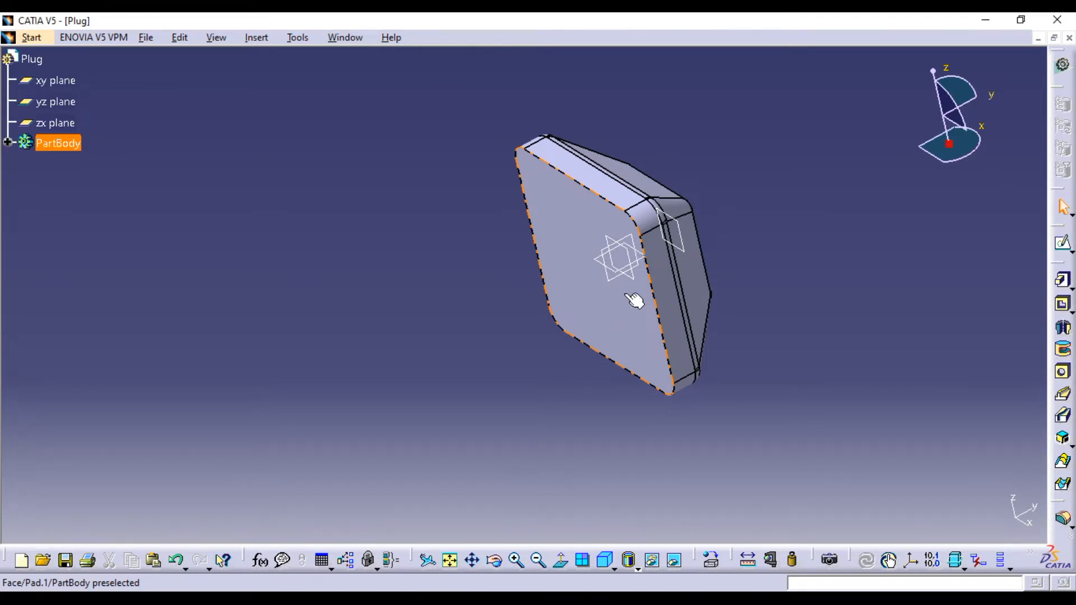
{"action": "left_click", "coordinate": [572, 303]}
{"action": "left_click", "coordinate": [1065, 247]}
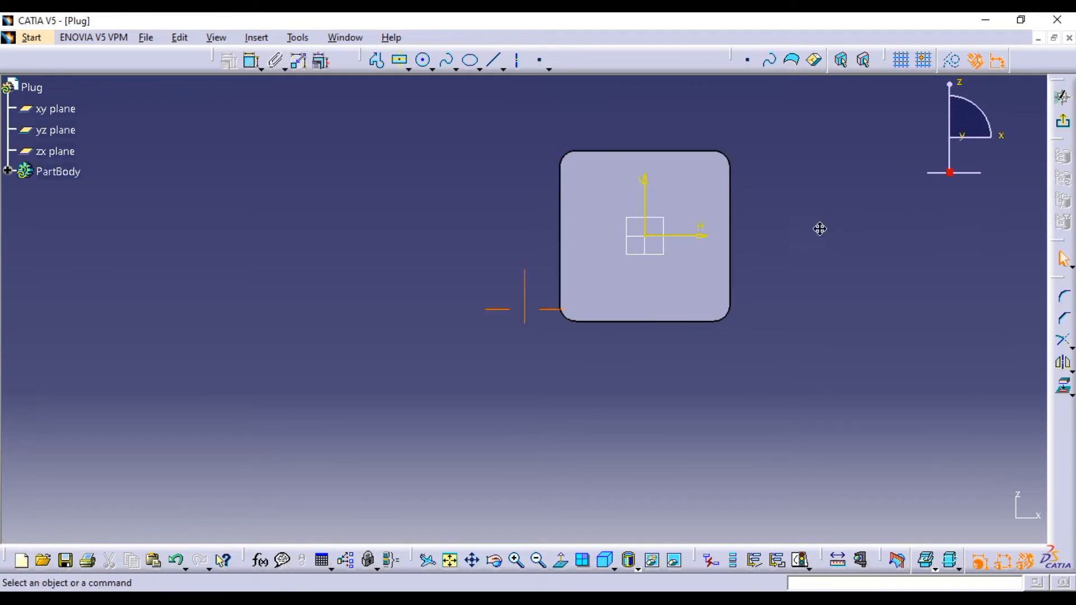
{"action": "mouse_move", "coordinate": [821, 229]}
{"action": "middle_mouse_down"}
{"action": "mouse_move", "coordinate": [694, 303]}
{"action": "mouse_move", "coordinate": [686, 269]}
{"action": "middle_mouse_up"}
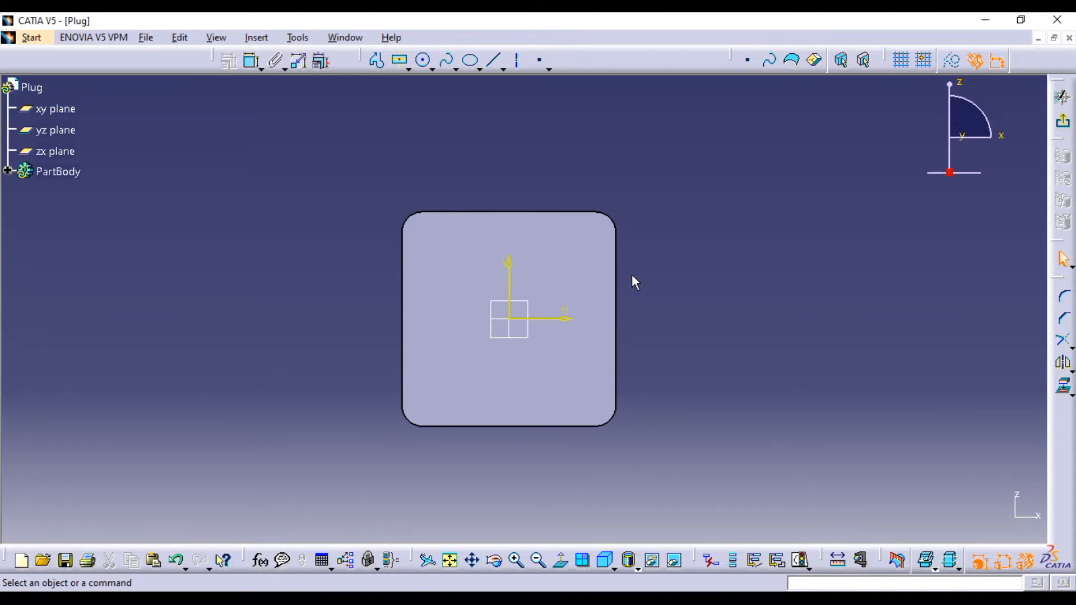
- Draw a vertical axis about 212 mm long upward from the sketch origin
{"action": "left_click", "coordinate": [493, 60]}
{"action": "left_click", "coordinate": [514, 60]}
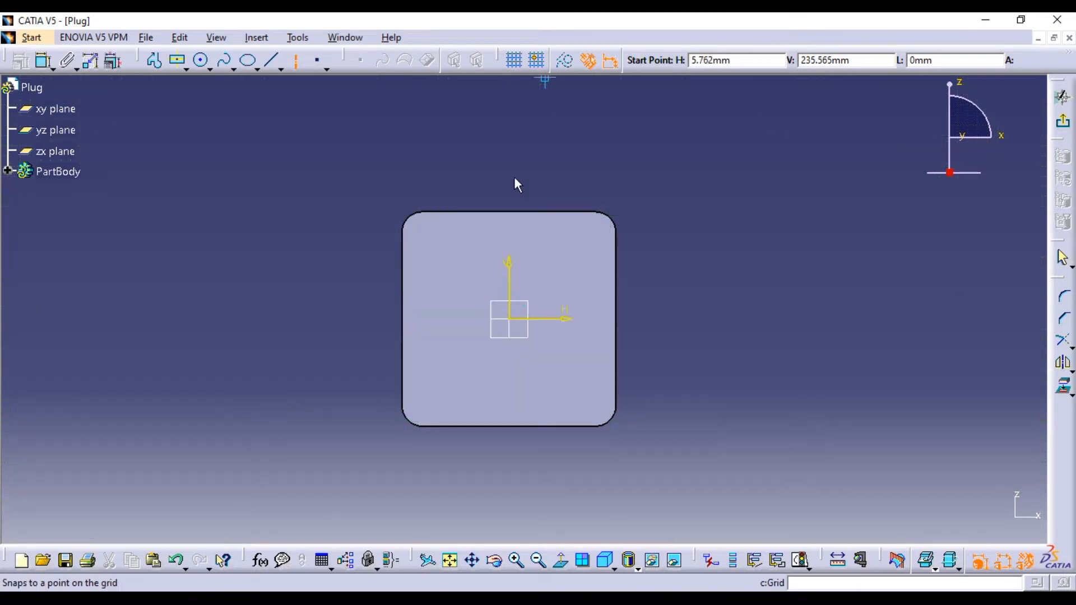
{"action": "left_click", "coordinate": [510, 319]}
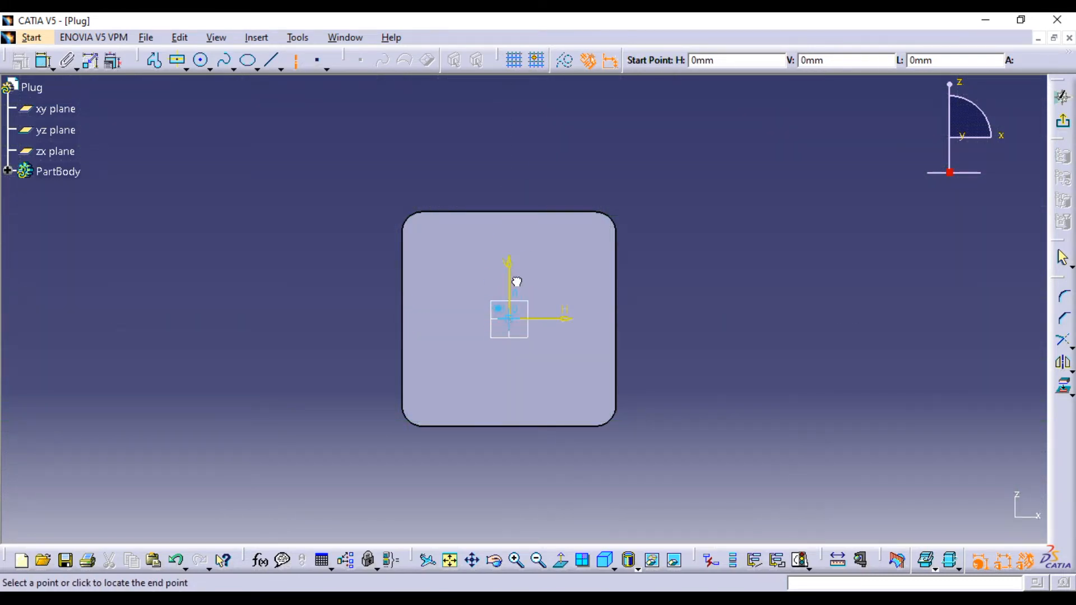
{"action": "left_click", "coordinate": [509, 102]}
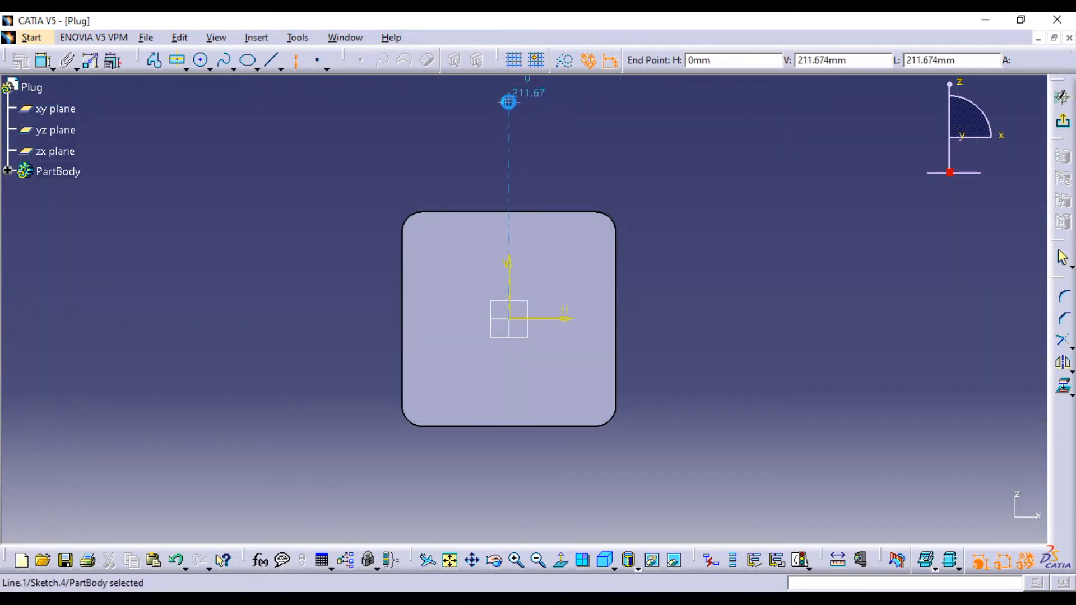
{"action": "left_click", "coordinate": [593, 177]}
{"action": "left_click", "coordinate": [517, 60]}
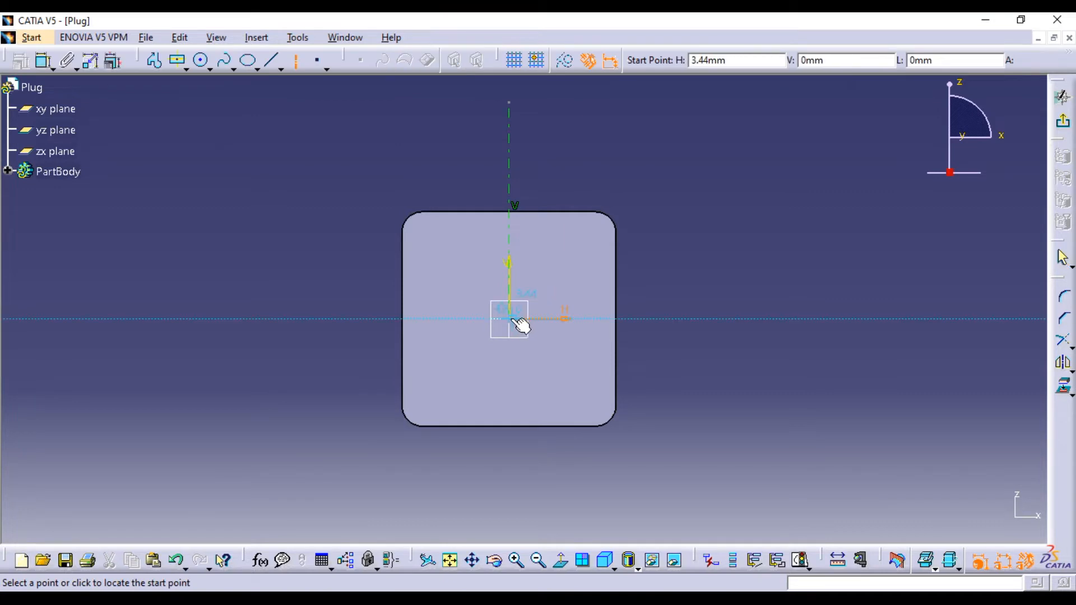
{"action": "left_click", "coordinate": [511, 319]}
{"action": "left_click", "coordinate": [864, 319]}
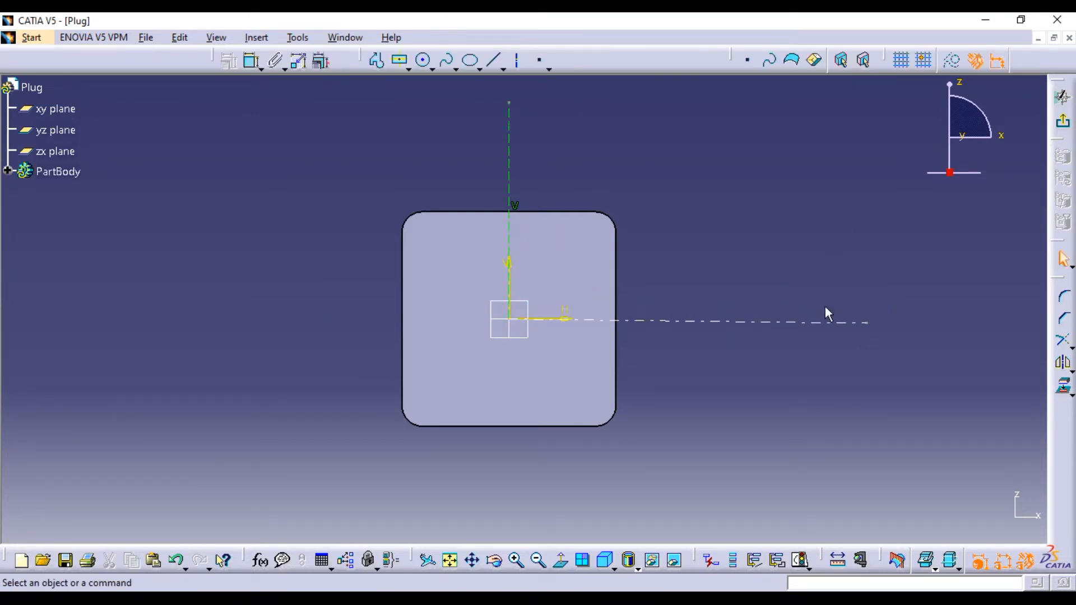
{"action": "left_click", "coordinate": [824, 322]}
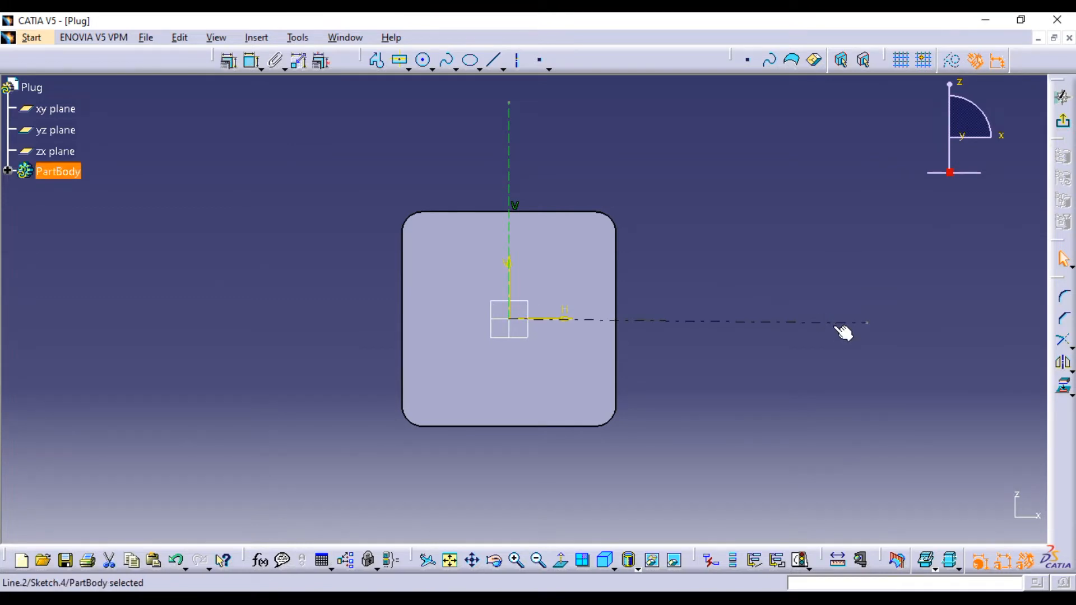
{"action": "key", "text": "Delete"}
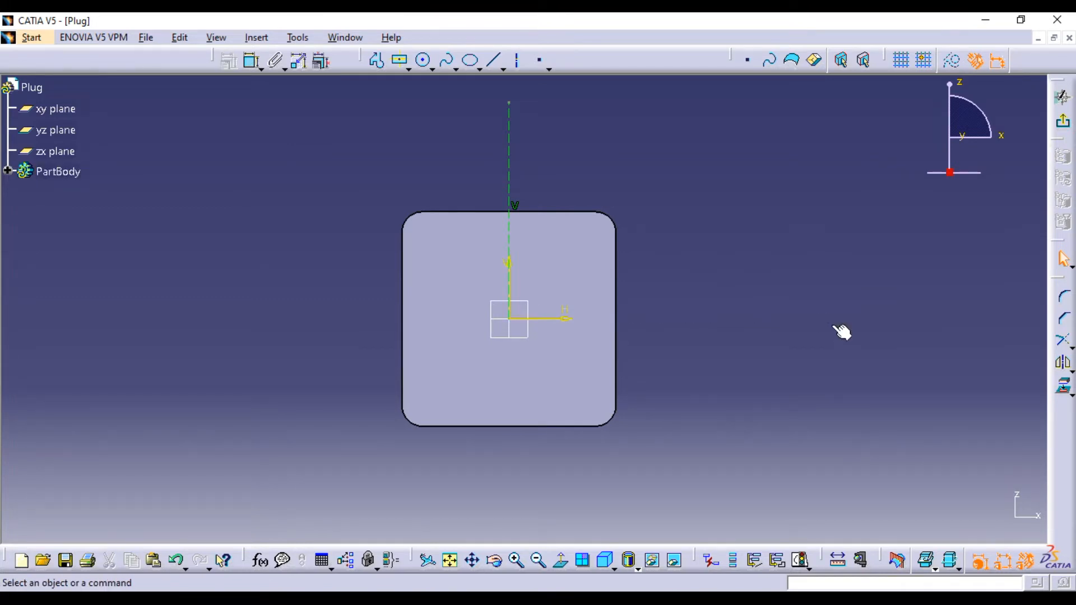
- Draw a horizontal axis about 330 mm long from the sketch origin, toward positive H
{"action": "left_click", "coordinate": [517, 60]}
{"action": "left_click", "coordinate": [519, 325]}
{"action": "left_click", "coordinate": [846, 318]}
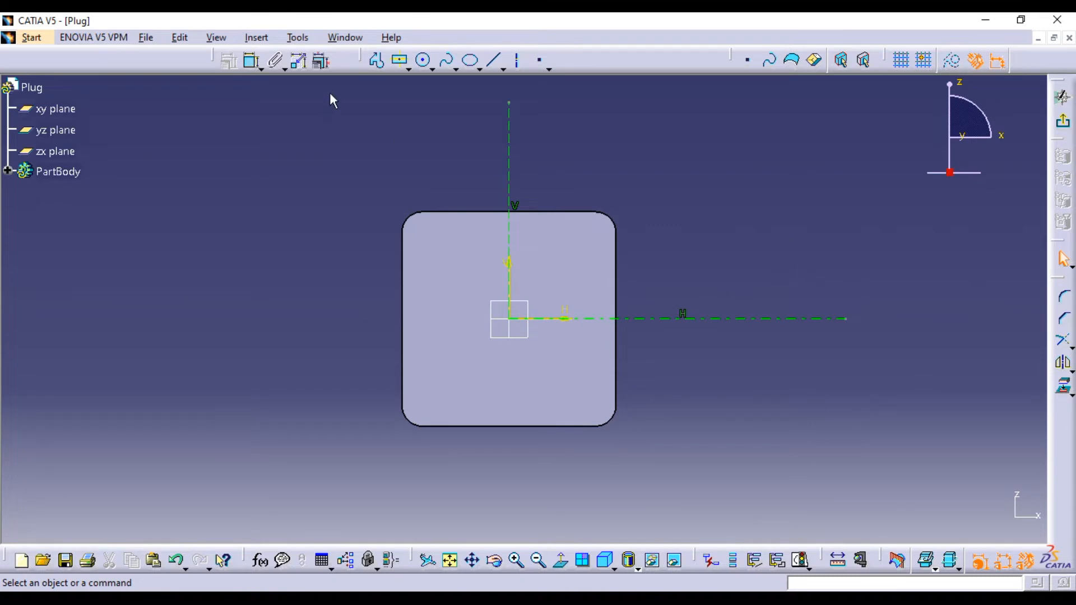
- Draw a centered rectangle about 102 mm high and wider than the face, centered near the vertical axis below the origin
{"action": "left_click", "coordinate": [399, 60]}
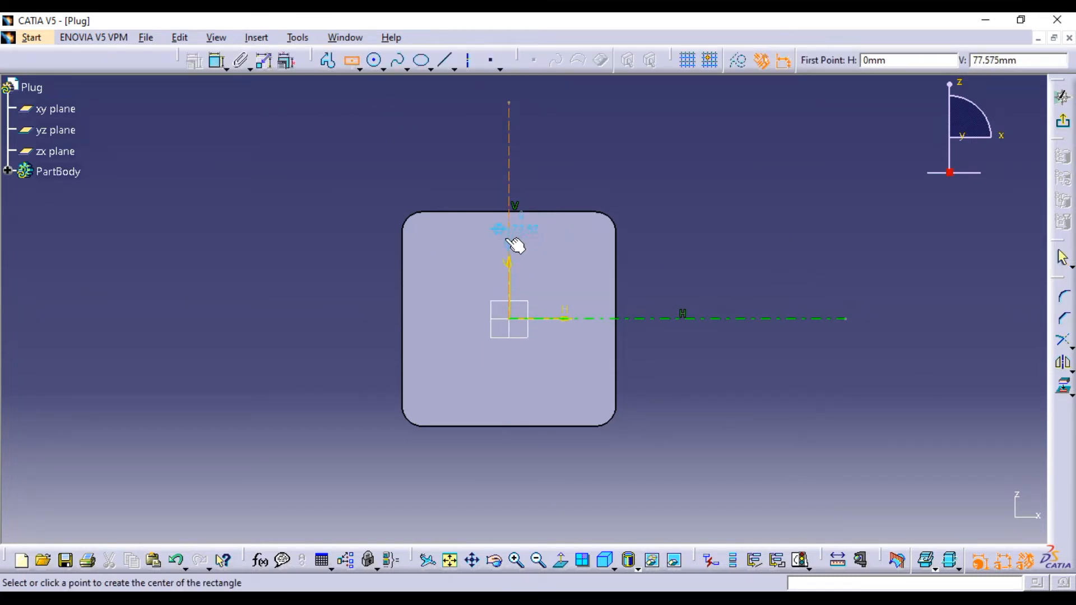
{"action": "left_click", "coordinate": [515, 372]}
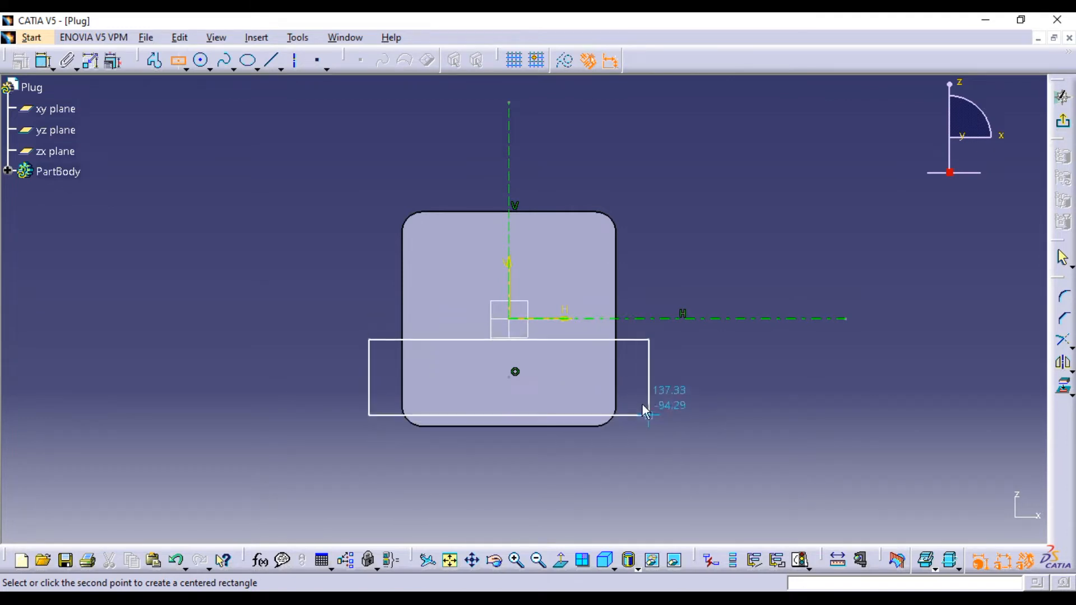
{"action": "left_click", "coordinate": [634, 430]}
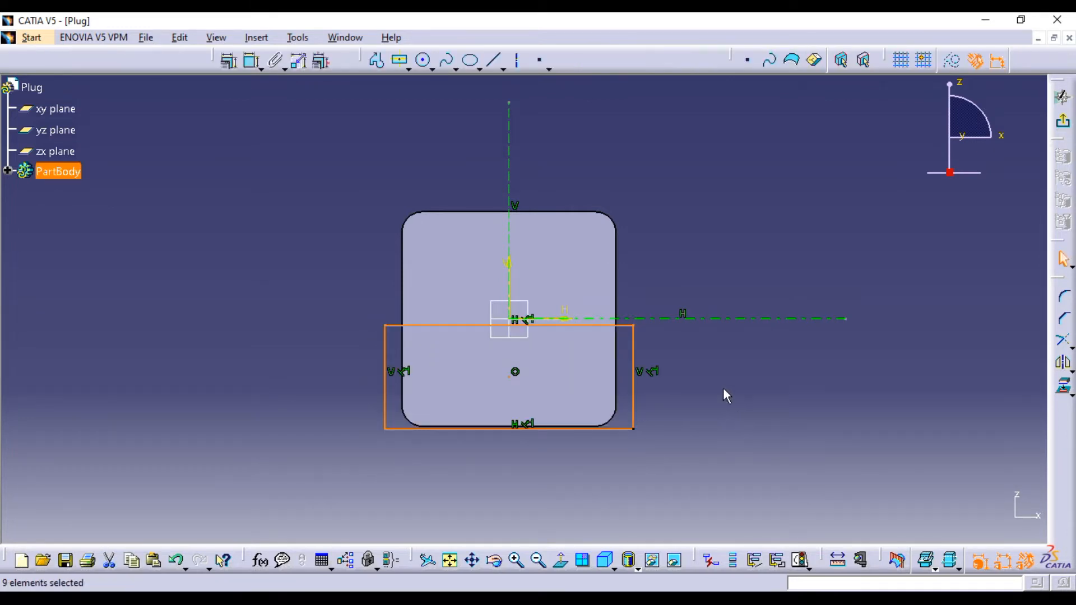
{"action": "left_click", "coordinate": [315, 108]}
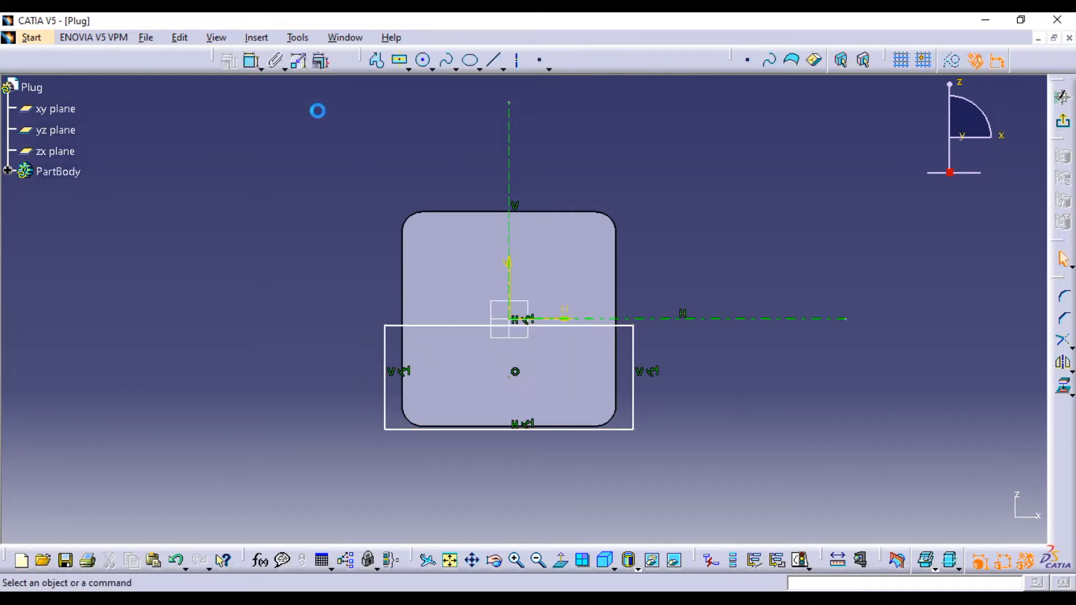
- Dimension the rectangle's lower side and set its width to 170 mm
{"action": "left_click", "coordinate": [252, 62]}
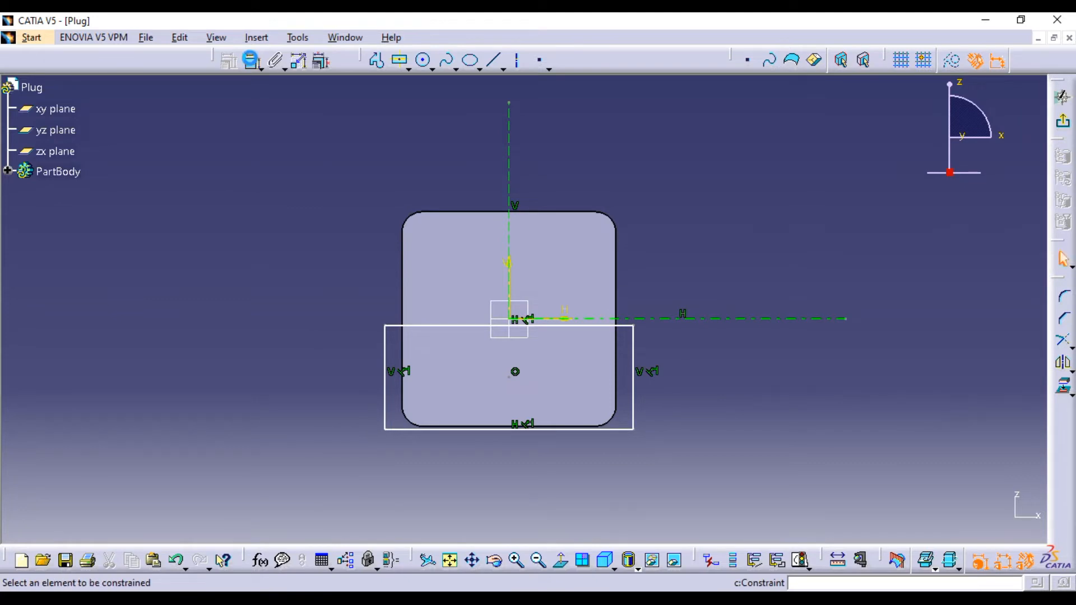
{"action": "left_click", "coordinate": [430, 430]}
{"action": "double_click", "coordinate": [529, 478]}
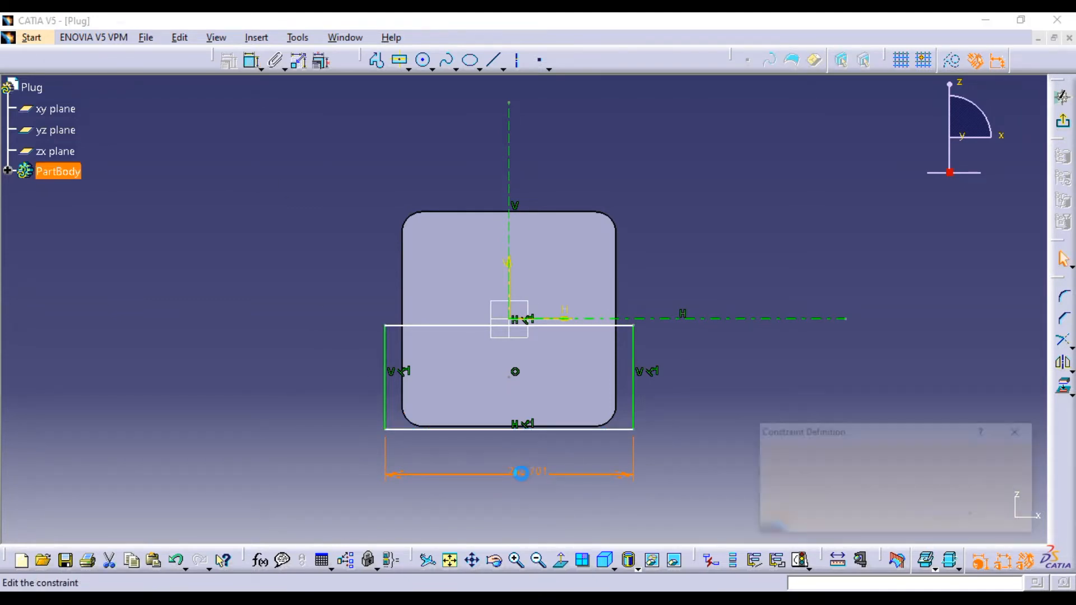
{"action": "type", "text": "170"}
{"action": "key", "text": "Return"}
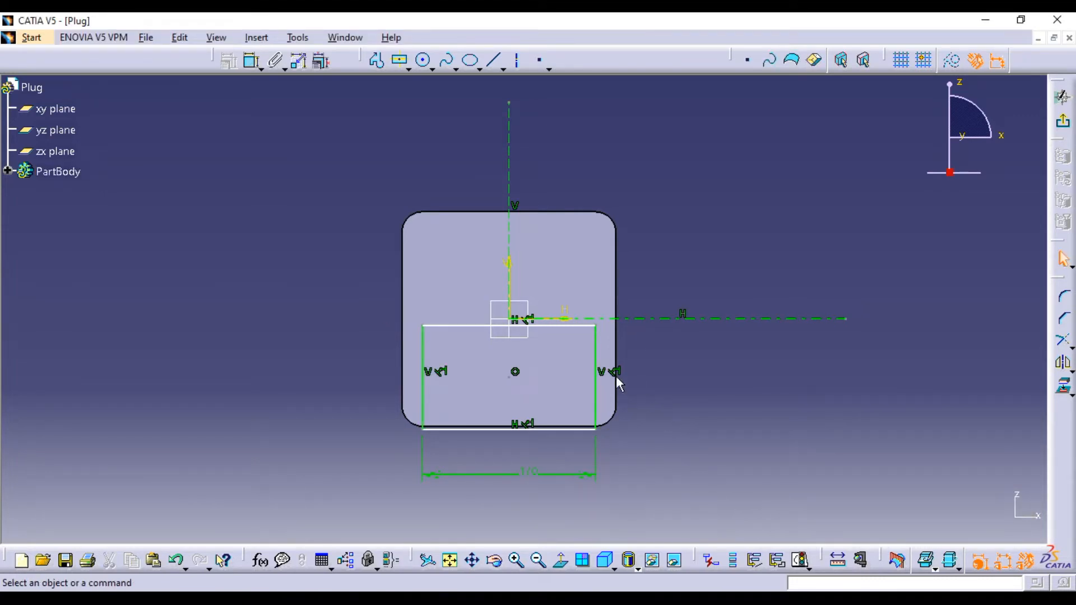
- Dimension one vertical side of the rectangle and set its height to 135 mm
{"action": "left_click", "coordinate": [252, 62]}
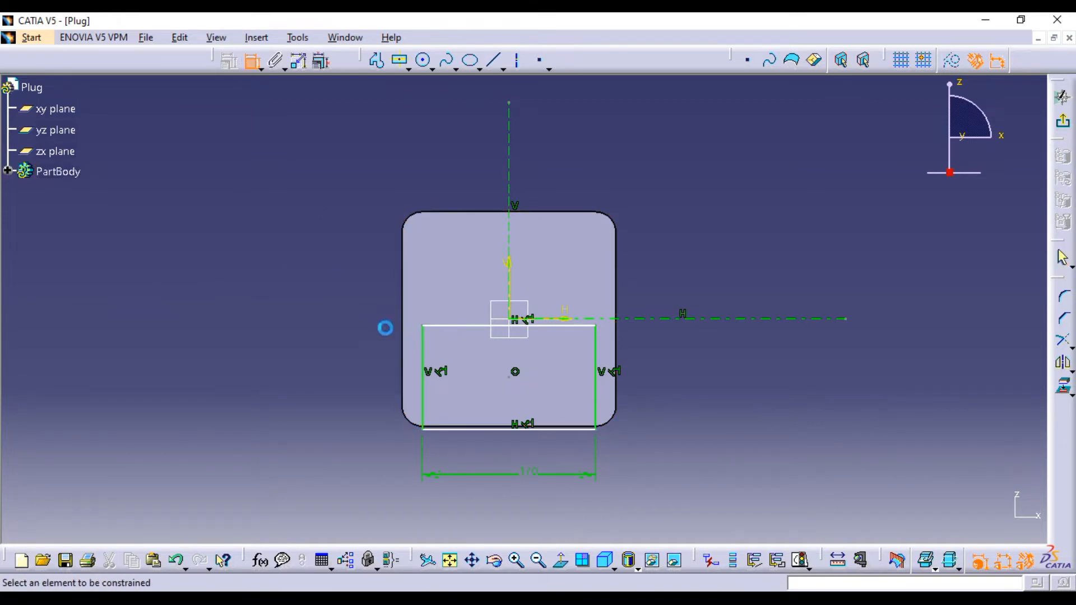
{"action": "left_click", "coordinate": [421, 354]}
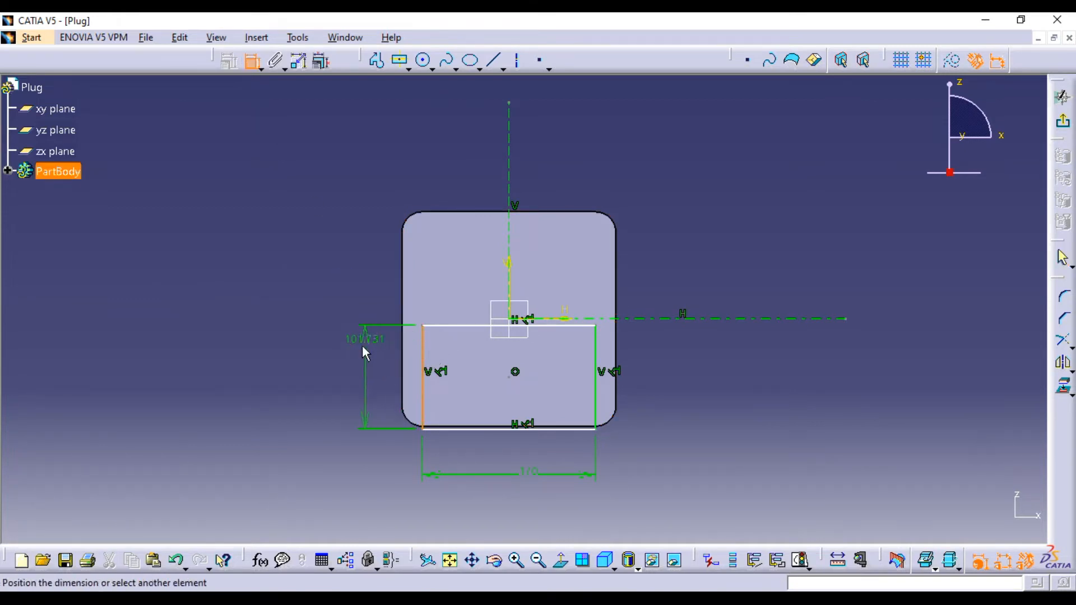
{"action": "left_click", "coordinate": [362, 347]}
{"action": "double_click", "coordinate": [359, 358]}
{"action": "type", "text": "13"}
{"action": "key", "text": "Return"}
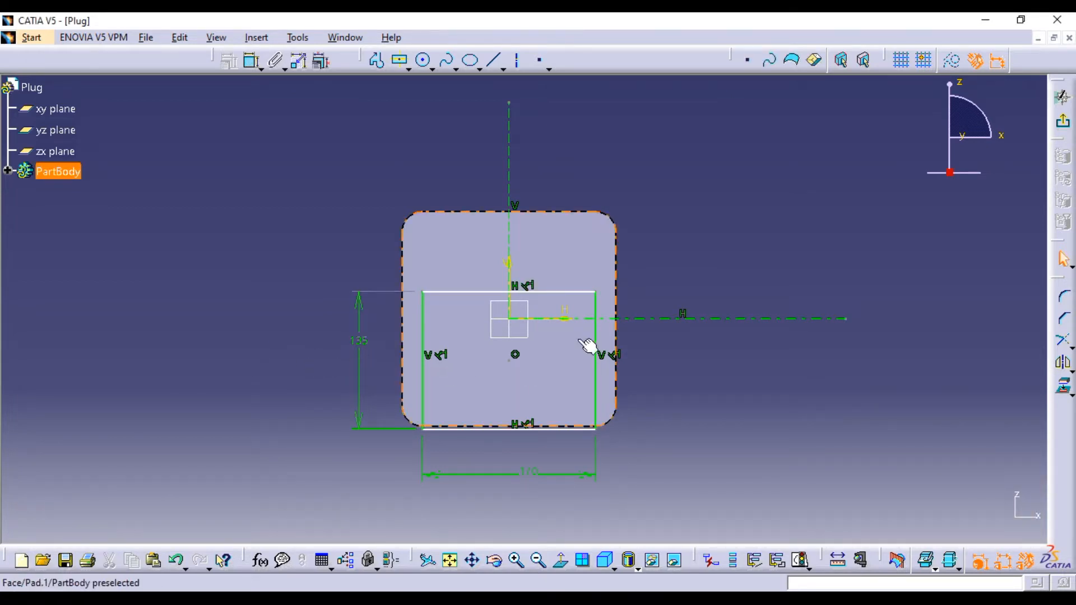
- Constrain the distance between the horizontal axis and the rectangle's lower side to 85 mm
{"action": "left_click", "coordinate": [253, 61]}
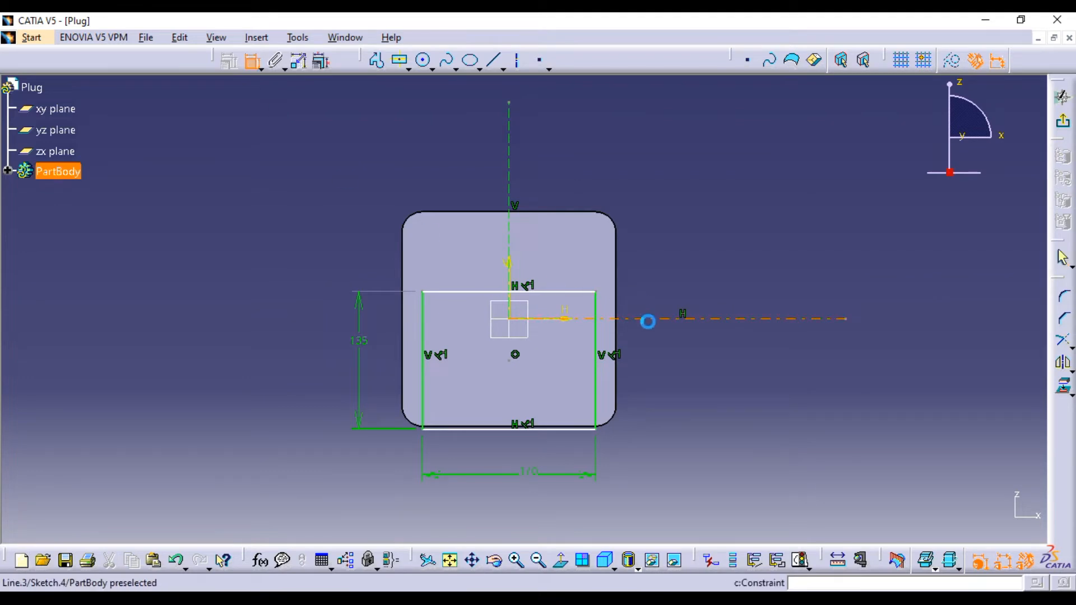
{"action": "left_click", "coordinate": [654, 319]}
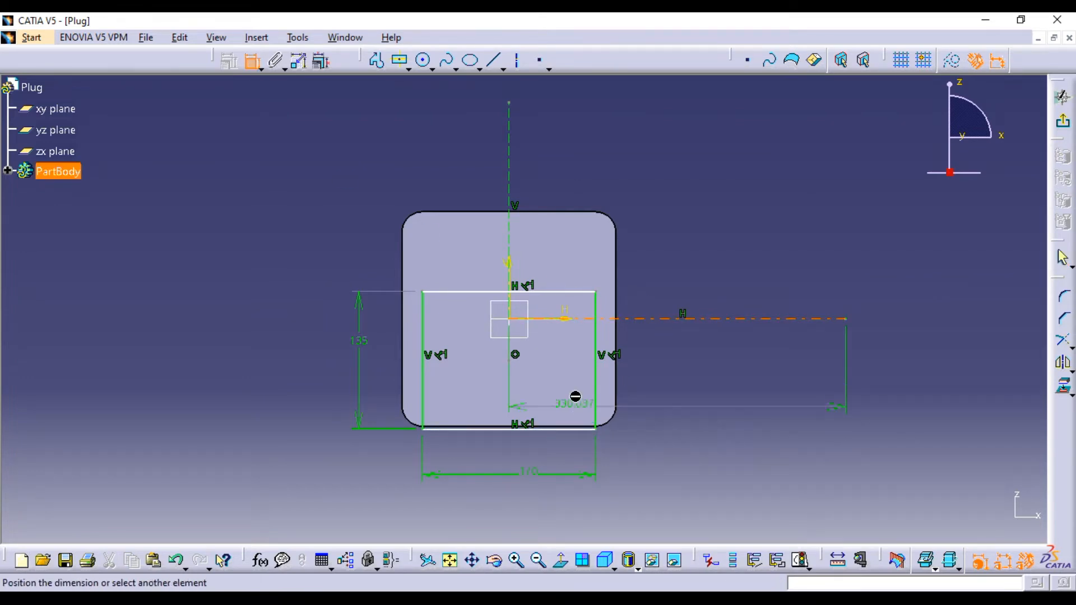
{"action": "left_click", "coordinate": [577, 430]}
{"action": "left_click", "coordinate": [681, 392]}
{"action": "double_click", "coordinate": [681, 382]}
{"action": "type", "text": "8"}
{"action": "left_click", "coordinate": [947, 520]}
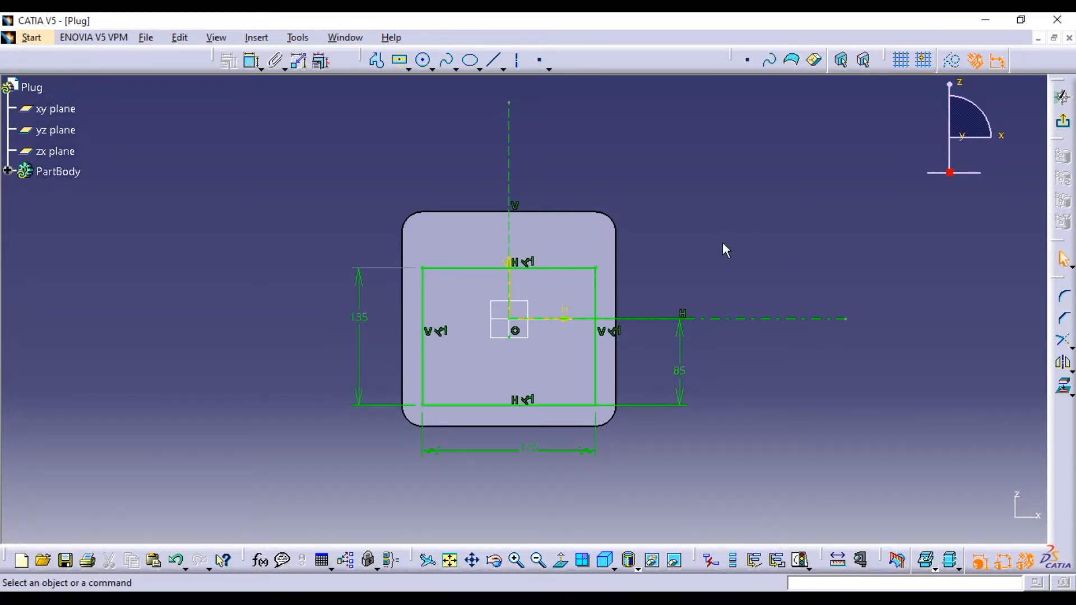
- Draw a second centered rectangle about 89 mm wide, centered on the midpoint of the first rectangle's upper side
{"action": "left_click", "coordinate": [400, 60]}
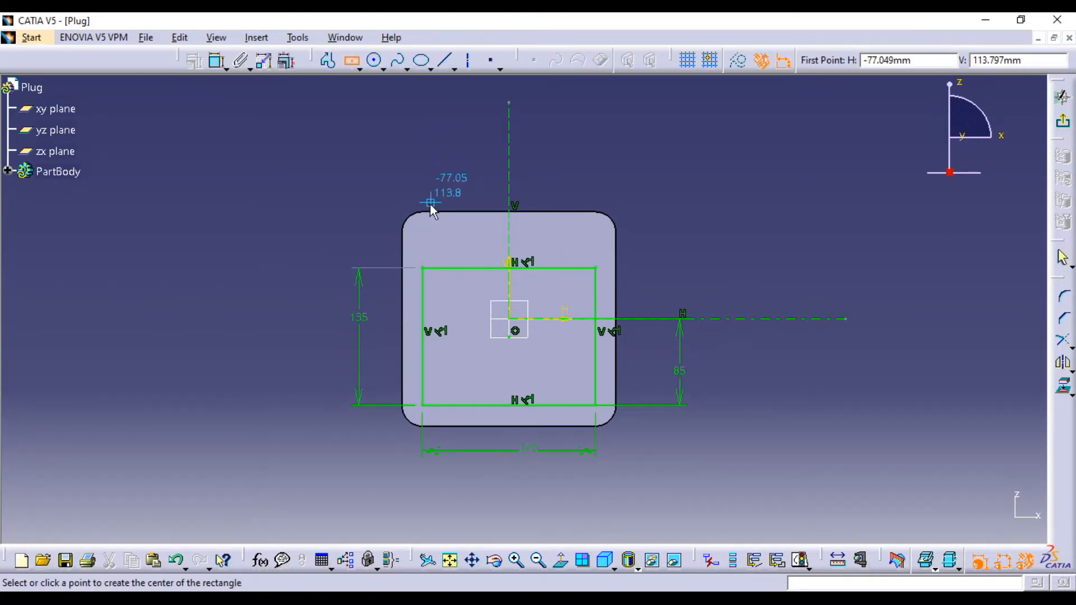
{"action": "left_click", "coordinate": [509, 268]}
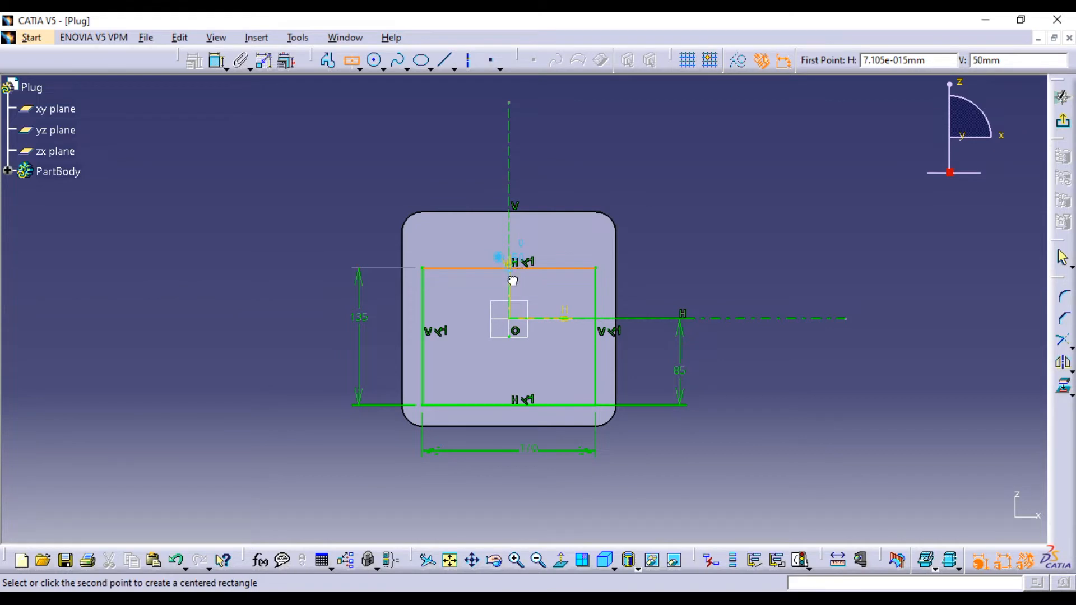
{"action": "left_click", "coordinate": [555, 297]}
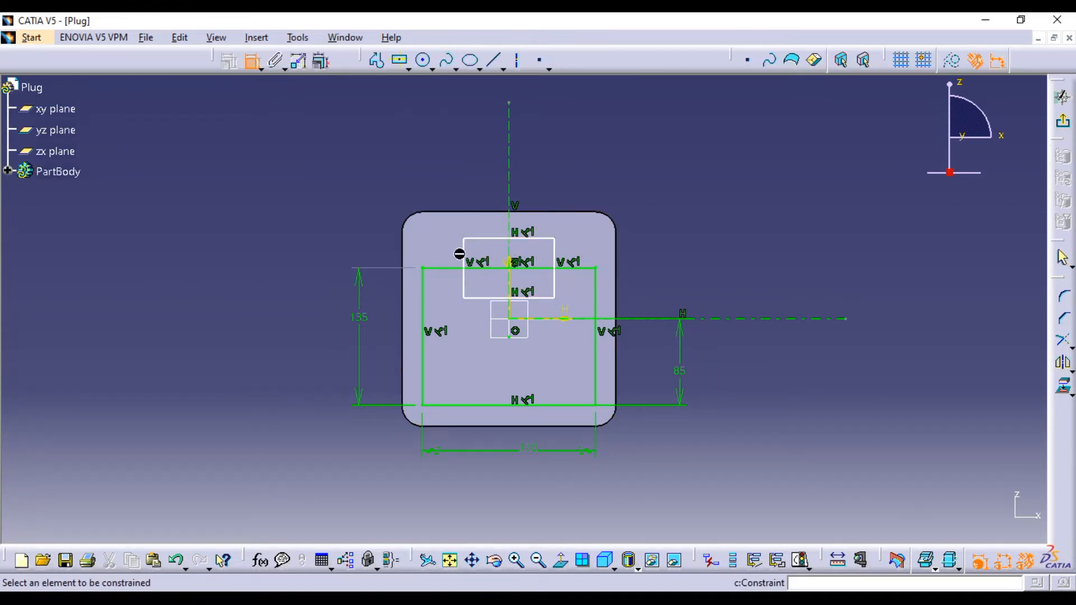
- Dimension the second rectangle's upper side and set its width to 110 mm
{"action": "left_click", "coordinate": [482, 238]}
{"action": "left_click", "coordinate": [494, 161]}
{"action": "double_click", "coordinate": [496, 162]}
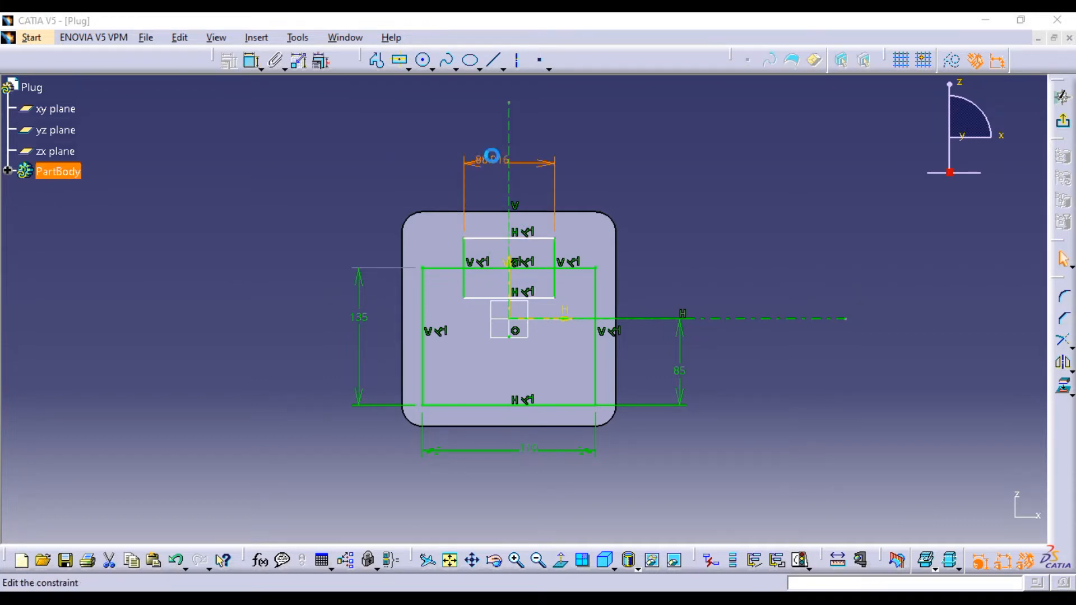
{"action": "type", "text": "110"}
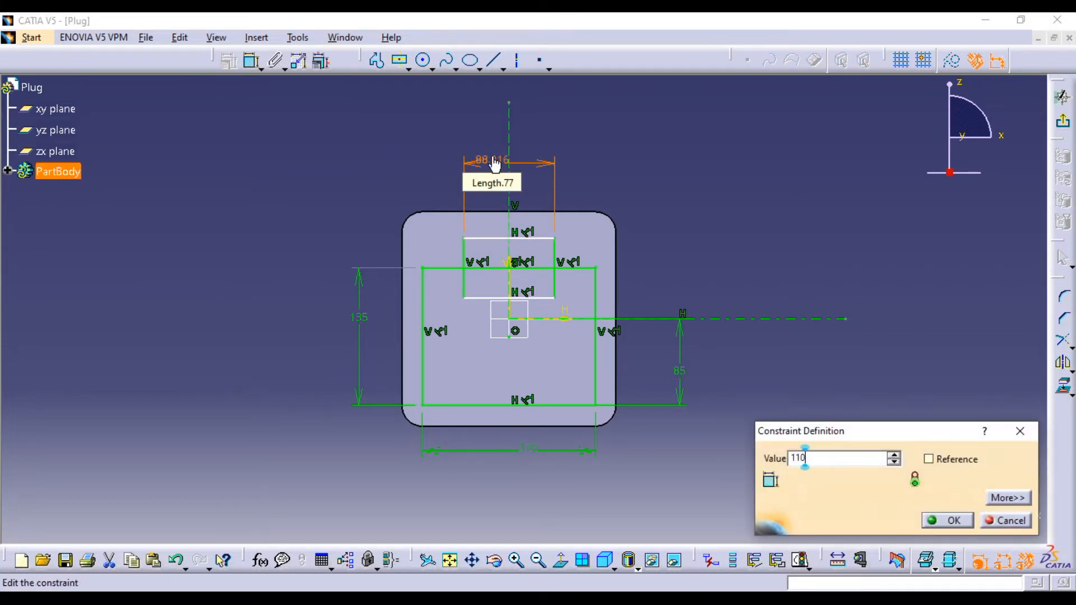
{"action": "left_click", "coordinate": [948, 521]}
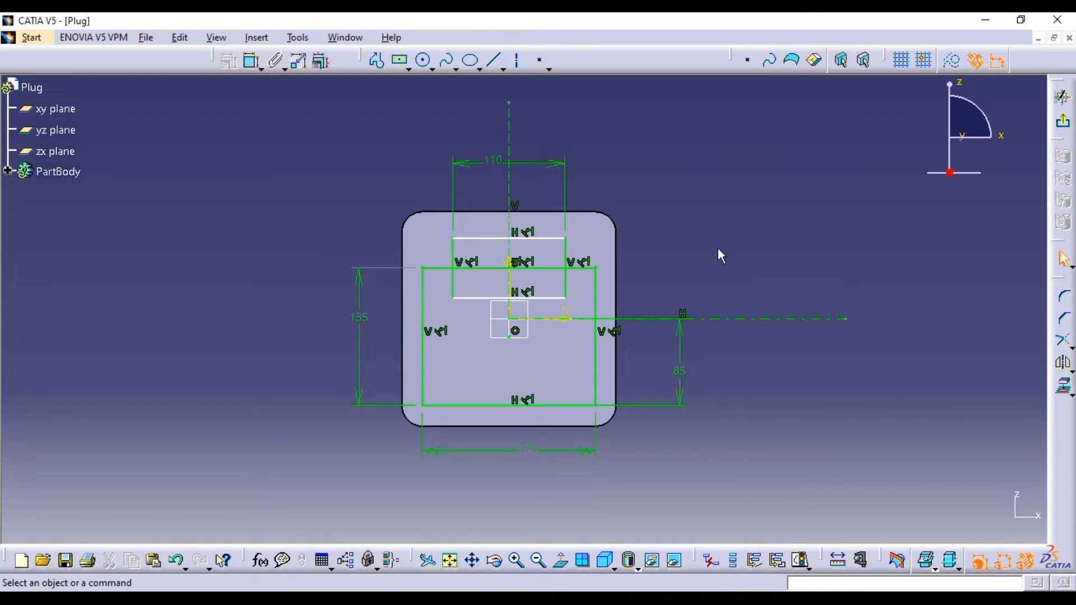
- Constrain the distance between the upper sides of the two rectangles and set it to 50 mm
{"action": "left_click", "coordinate": [252, 60]}
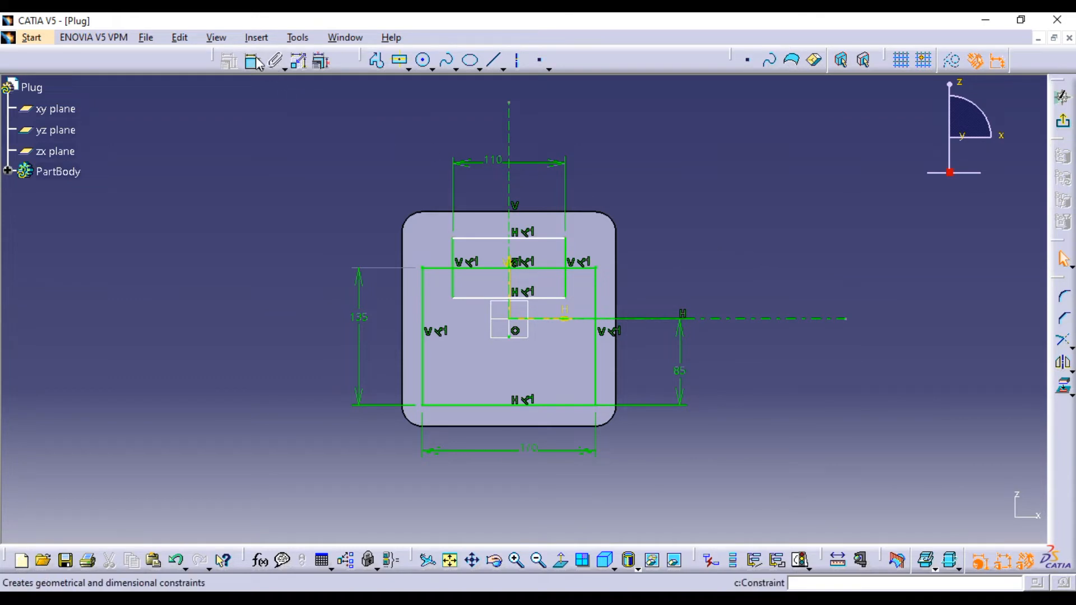
{"action": "left_click", "coordinate": [549, 240]}
{"action": "left_click", "coordinate": [565, 269]}
{"action": "left_click", "coordinate": [675, 191]}
{"action": "left_click", "coordinate": [676, 192]}
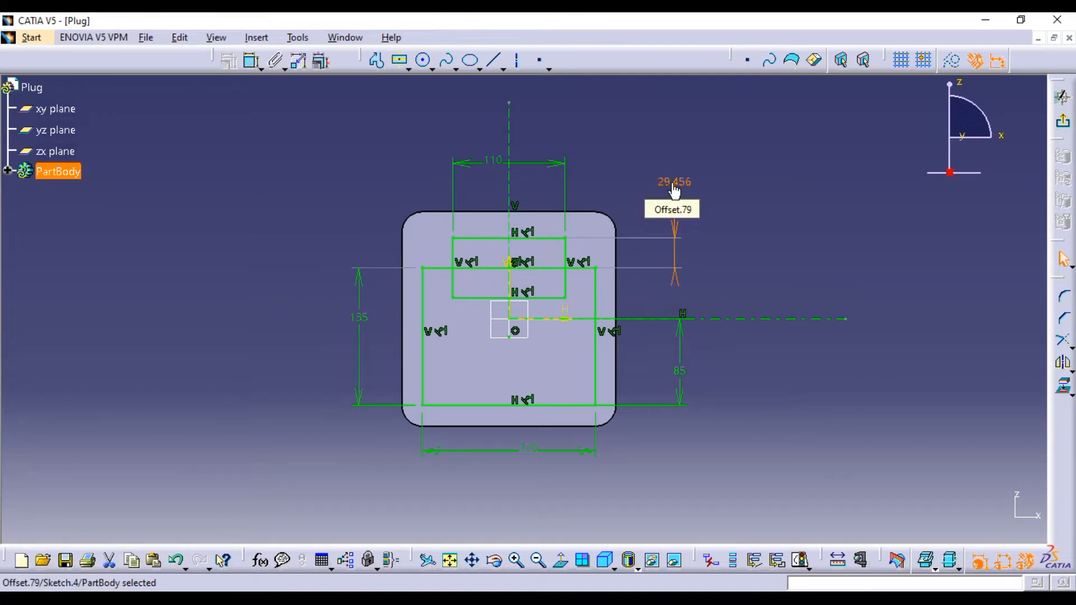
{"action": "double_click", "coordinate": [675, 191]}
{"action": "type", "text": "50"}
{"action": "left_click", "coordinate": [953, 519]}
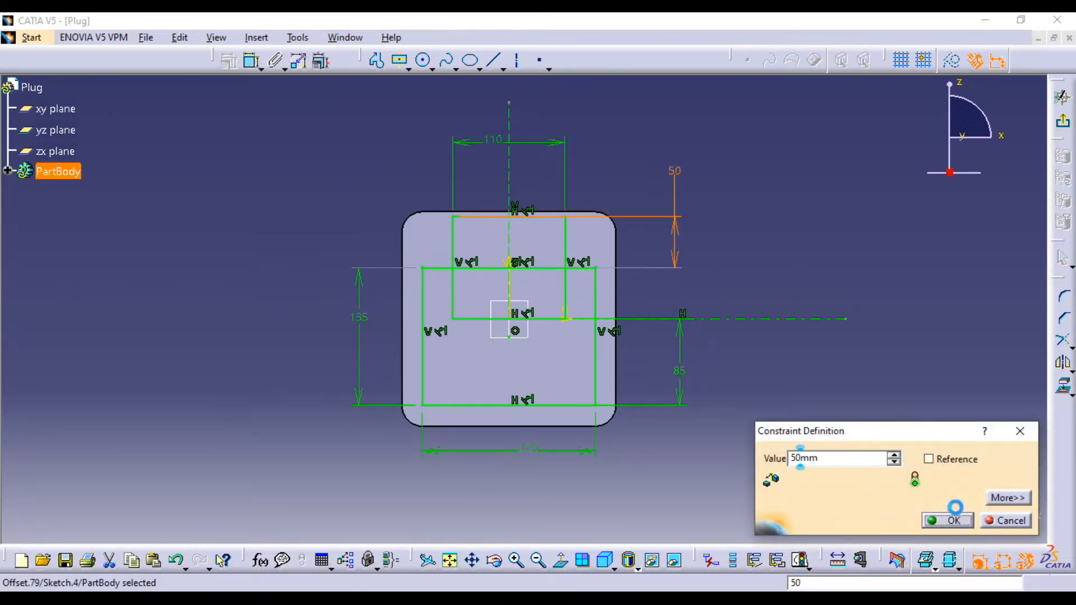
- Quick Trim the overlapping inner segments of the two rectangles to leave a single stepped outline
{"action": "middle_click_drag", "start_coordinate": [786, 288], "coordinate": [776, 255]}
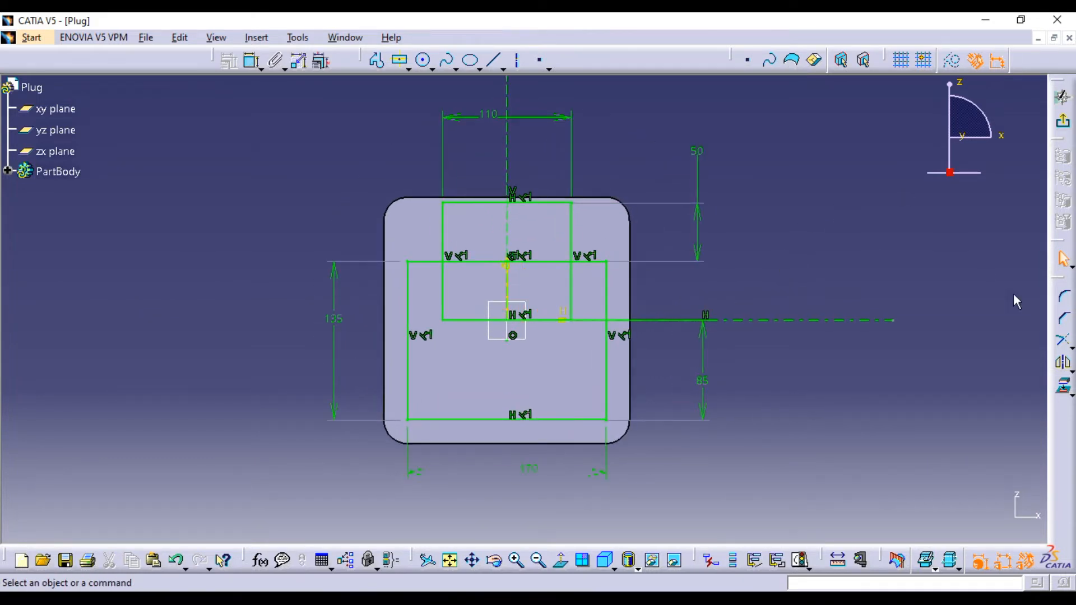
{"action": "left_click", "coordinate": [1070, 350]}
{"action": "left_click", "coordinate": [1016, 354]}
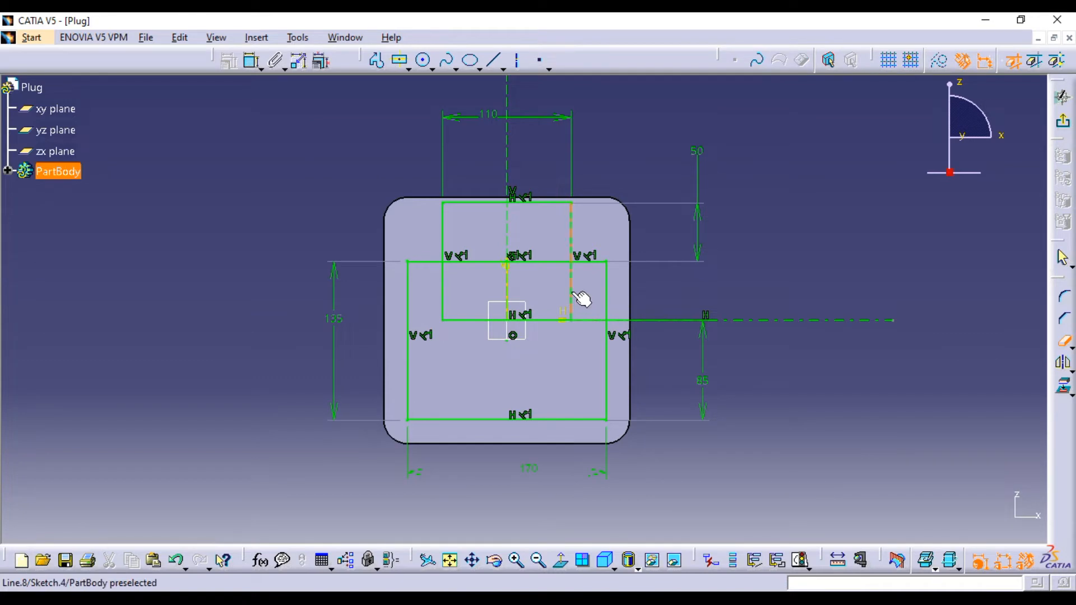
{"action": "left_click", "coordinate": [538, 261]}
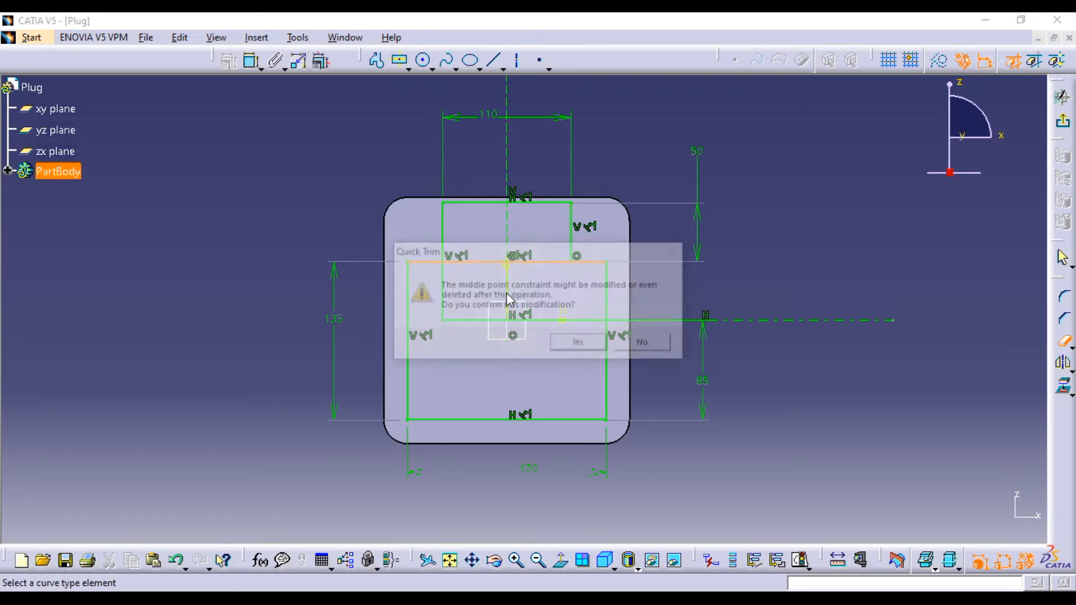
{"action": "left_click", "coordinate": [574, 345]}
{"action": "middle_click_drag", "start_coordinate": [536, 297], "coordinate": [499, 205]}
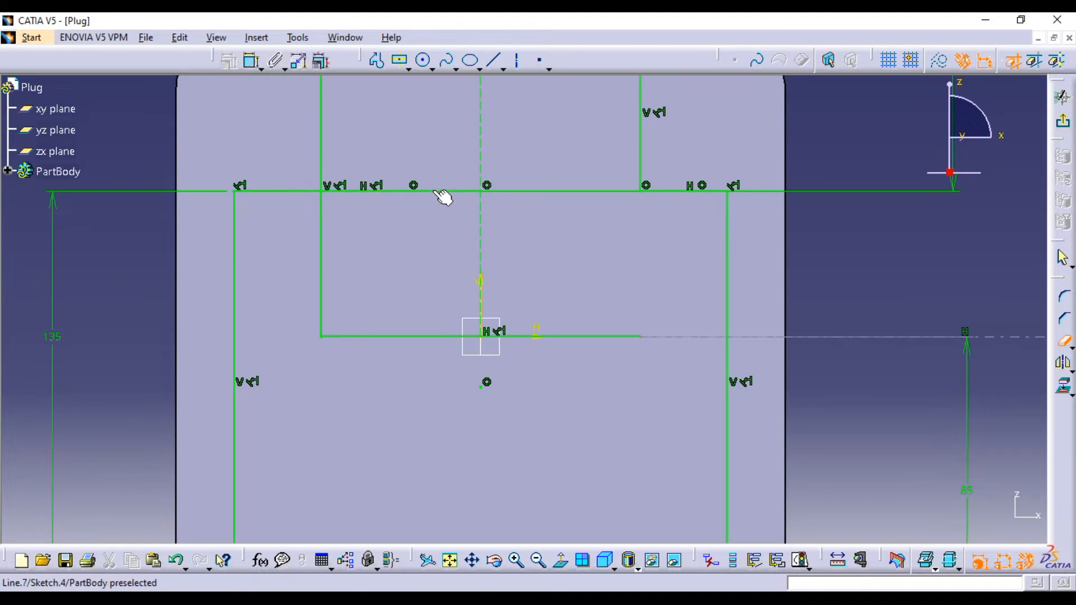
{"action": "left_click", "coordinate": [444, 192]}
{"action": "left_click", "coordinate": [409, 336]}
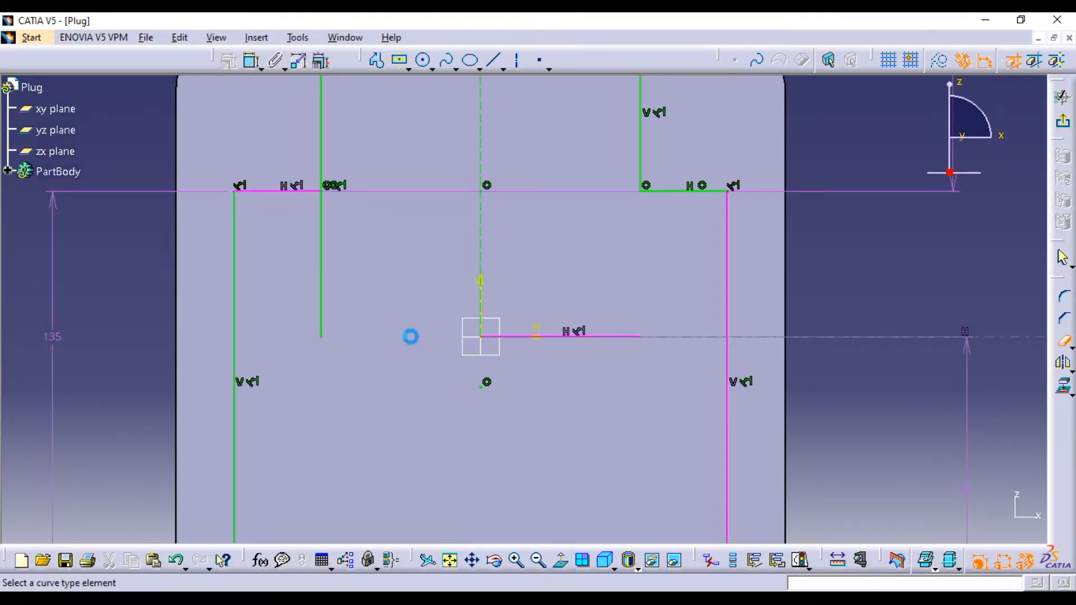
{"action": "left_click", "coordinate": [534, 335]}
{"action": "left_click", "coordinate": [323, 250]}
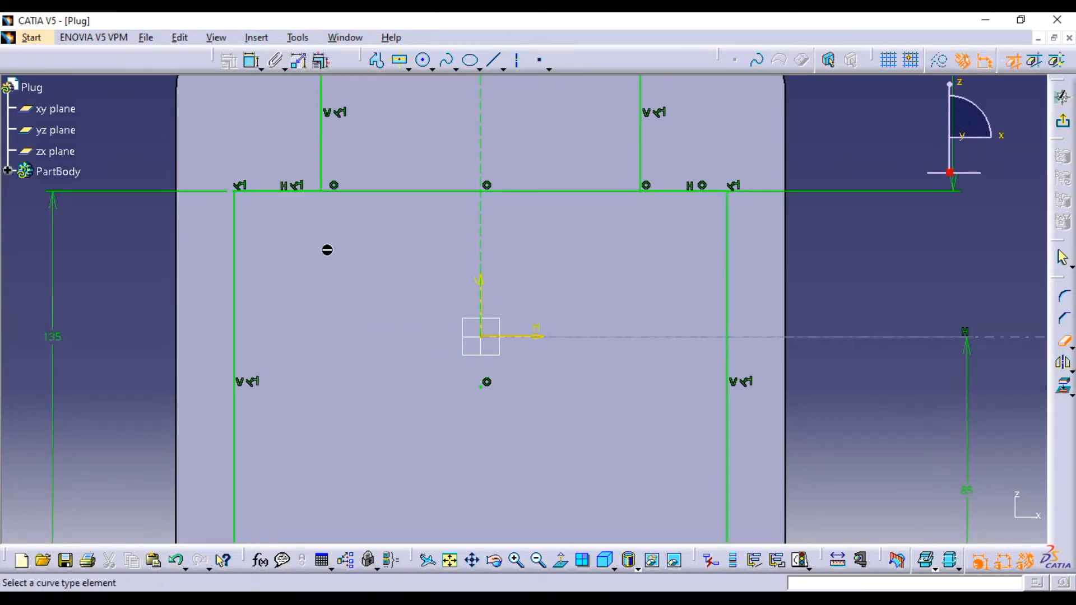
{"action": "mouse_move", "coordinate": [362, 280]}
{"action": "middle_mouse_down"}
{"action": "mouse_move", "coordinate": [385, 360]}
{"action": "mouse_move", "coordinate": [400, 368]}
{"action": "middle_mouse_up"}
{"action": "middle_click_drag", "start_coordinate": [401, 369], "coordinate": [452, 343]}
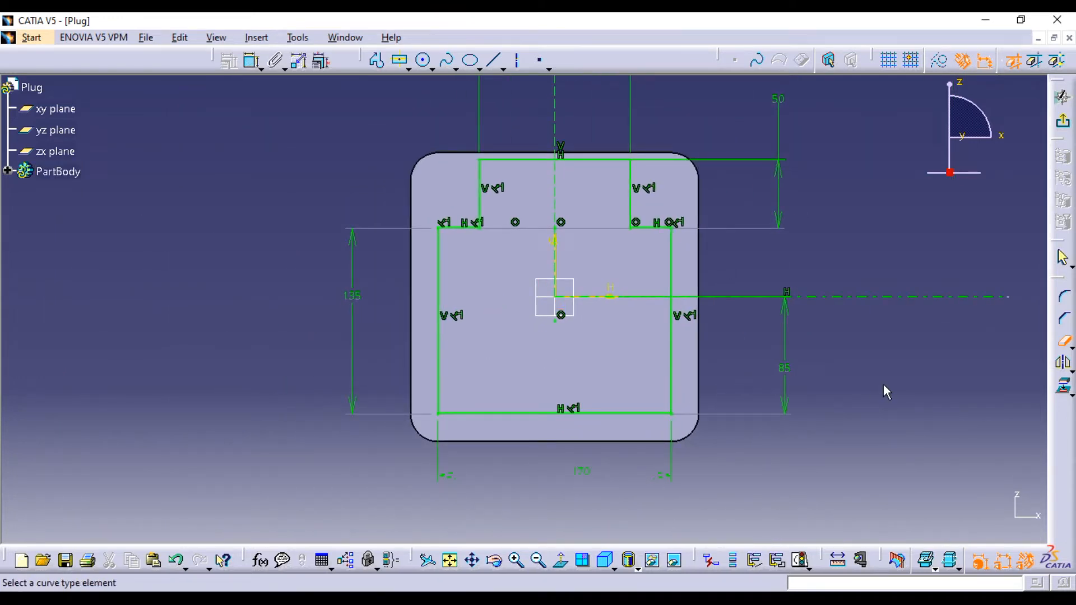
- Round the two upper corners of the narrow section with radii of about 11.5 mm on the right and 17.7 mm on the left
{"action": "mouse_move", "coordinate": [884, 388]}
{"action": "middle_mouse_down"}
{"action": "mouse_move", "coordinate": [764, 234]}
{"action": "mouse_move", "coordinate": [656, 487]}
{"action": "mouse_move", "coordinate": [637, 406]}
{"action": "mouse_move", "coordinate": [661, 481]}
{"action": "mouse_move", "coordinate": [648, 398]}
{"action": "mouse_move", "coordinate": [660, 453]}
{"action": "middle_mouse_up"}
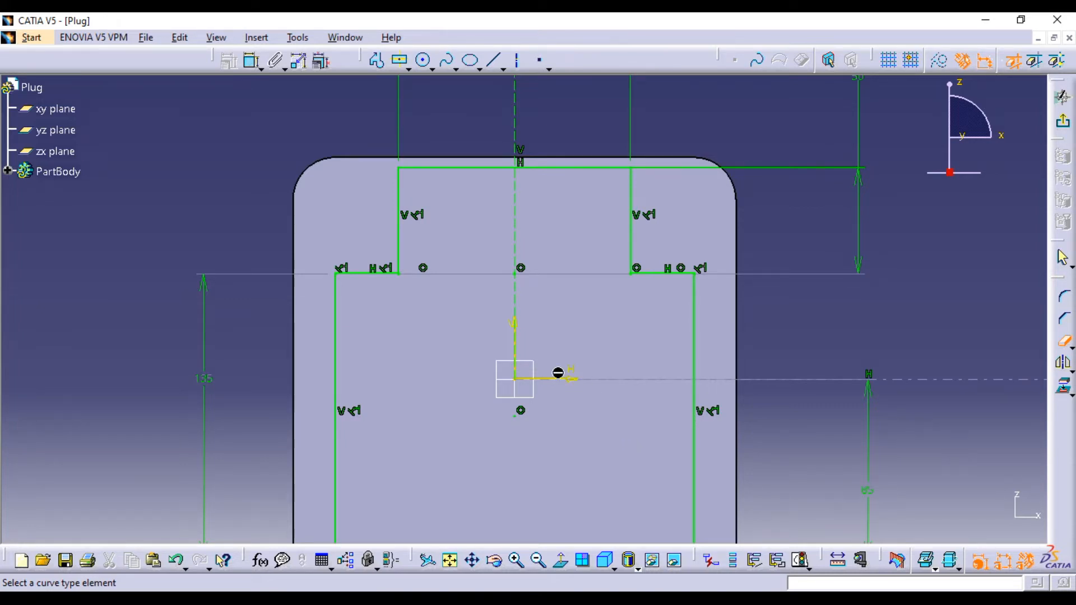
{"action": "left_click", "coordinate": [1065, 297]}
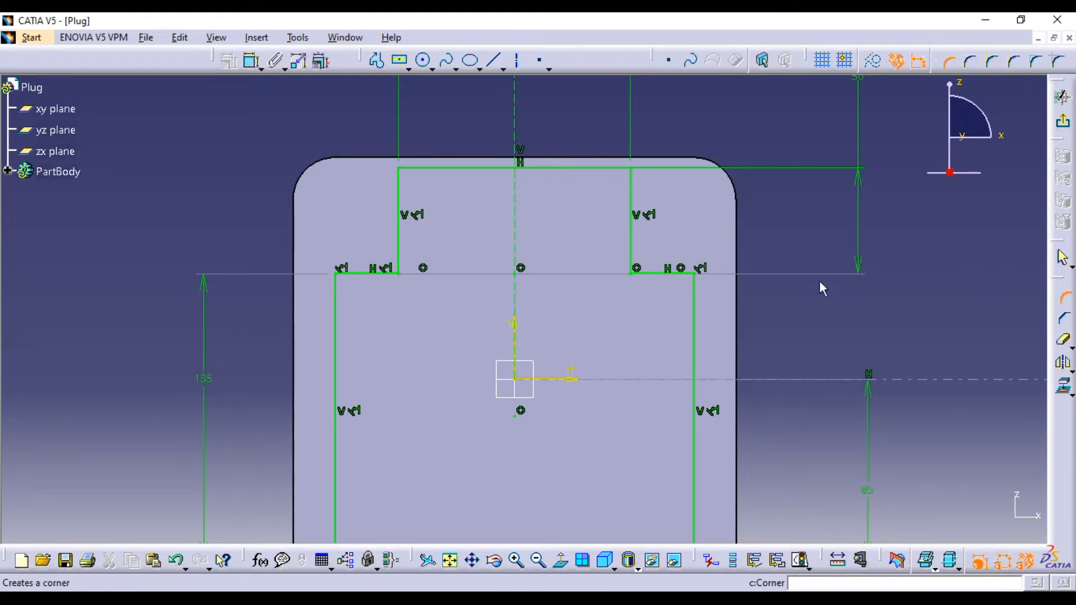
{"action": "left_click", "coordinate": [631, 168]}
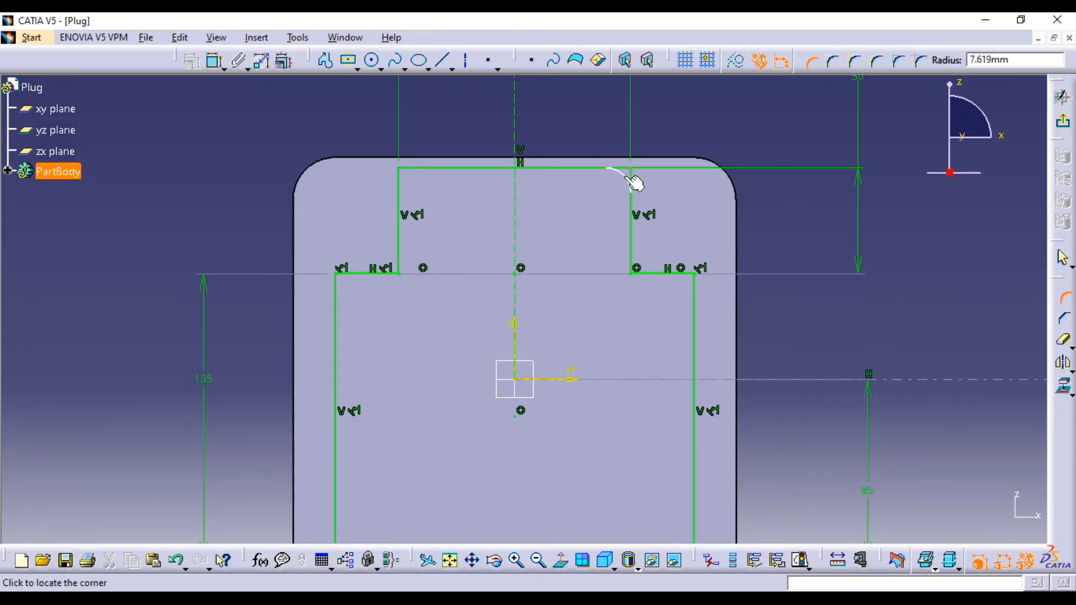
{"action": "left_click", "coordinate": [622, 179]}
{"action": "left_click", "coordinate": [586, 344]}
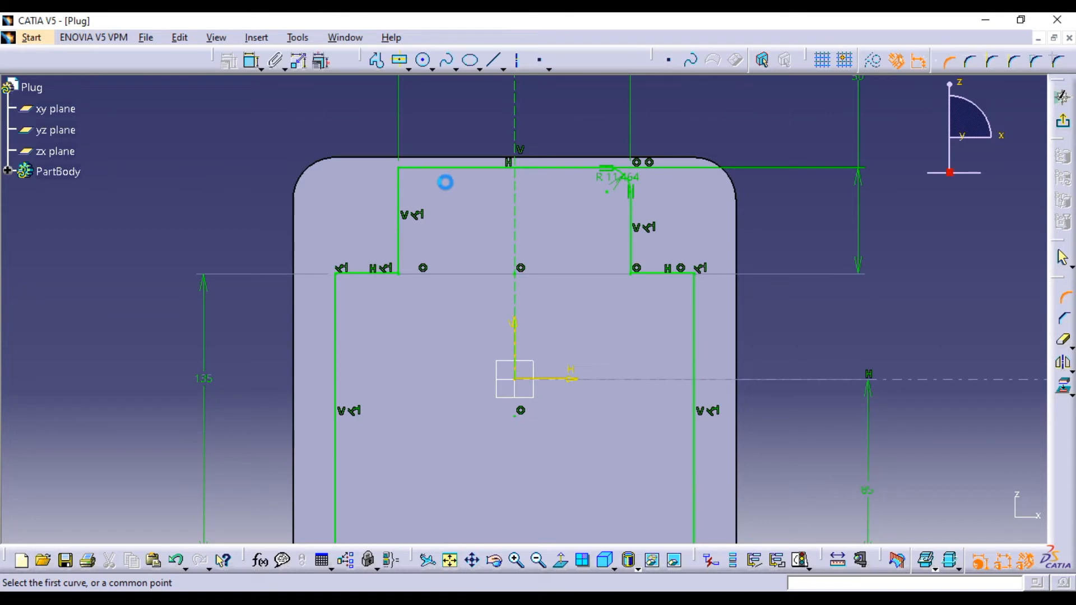
{"action": "left_click", "coordinate": [411, 174]}
{"action": "left_click", "coordinate": [415, 190]}
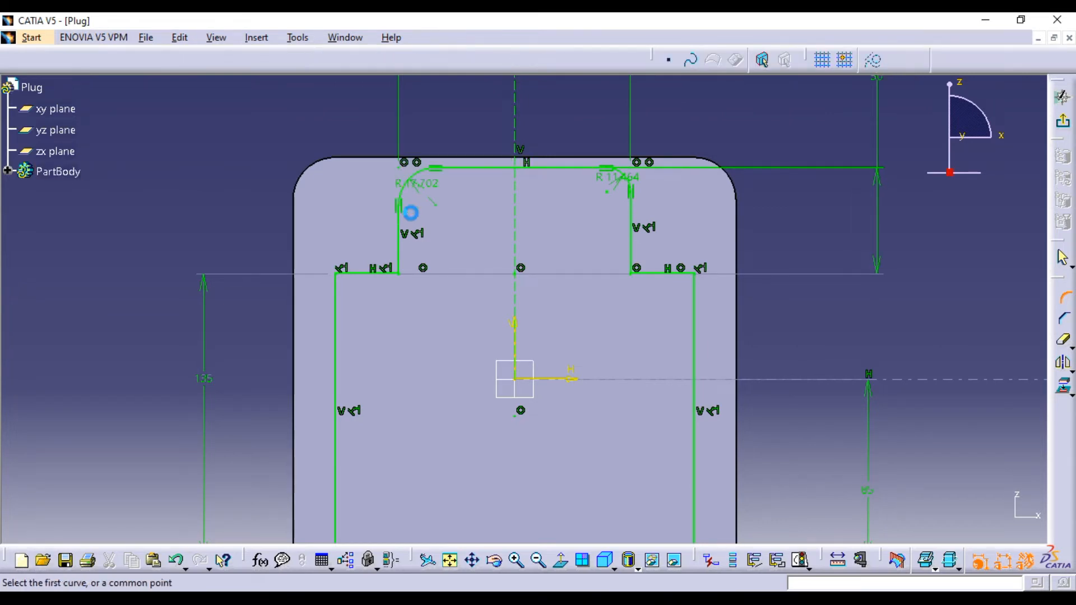
- Round the two inner corners where the narrow section meets the wide one, with radii of about 12.1 mm left and 12.9 mm right
{"action": "left_click", "coordinate": [400, 272]}
{"action": "left_click", "coordinate": [393, 258]}
{"action": "left_click", "coordinate": [636, 270]}
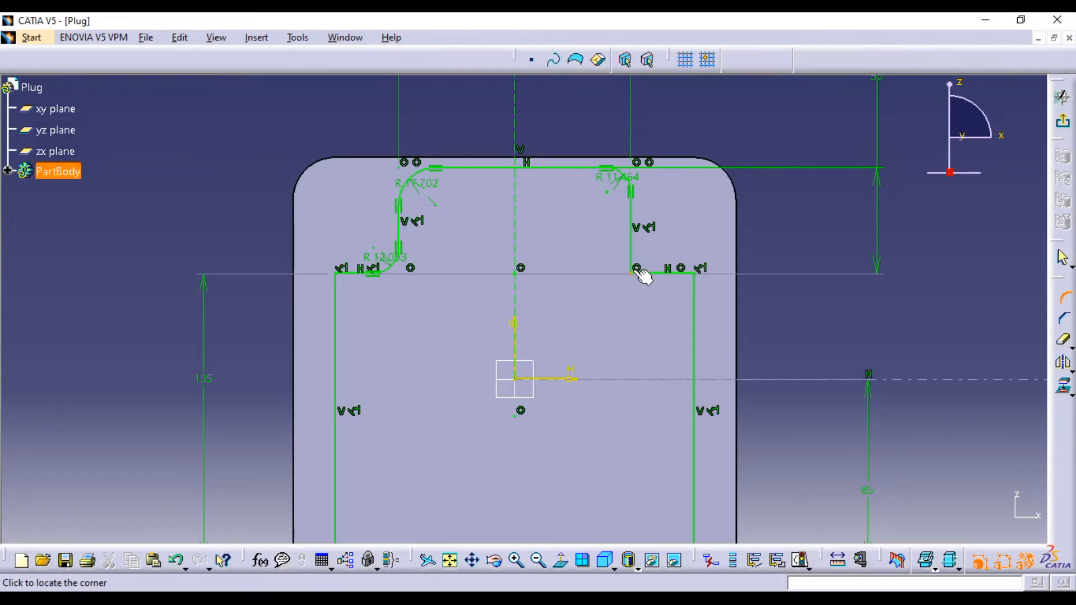
{"action": "left_click", "coordinate": [666, 278]}
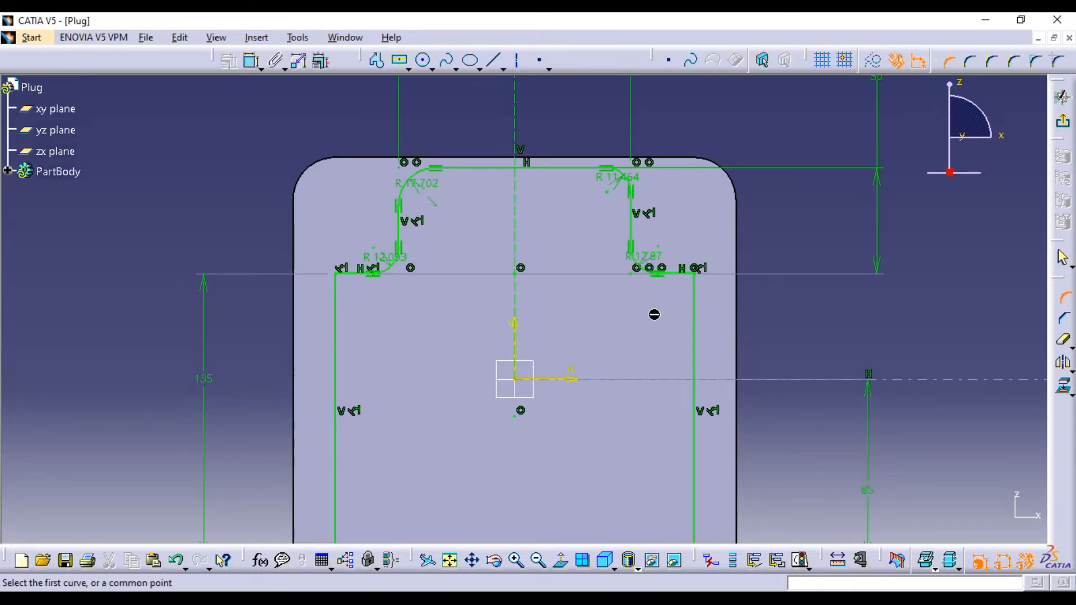
- Round the left and right outer shoulder corners of the wide section with radii of about 9 mm
{"action": "mouse_move", "coordinate": [594, 321]}
{"action": "middle_mouse_down", "text": "ctrl"}
{"action": "mouse_move", "coordinate": [601, 348]}
{"action": "mouse_move", "coordinate": [618, 330]}
{"action": "mouse_move", "coordinate": [603, 269]}
{"action": "middle_mouse_up", "text": "ctrl"}
{"action": "middle_click_drag", "start_coordinate": [576, 283], "coordinate": [652, 285]}
{"action": "middle_click_drag", "start_coordinate": [505, 284], "coordinate": [487, 226], "text": "ctrl"}
{"action": "left_click", "coordinate": [290, 187]}
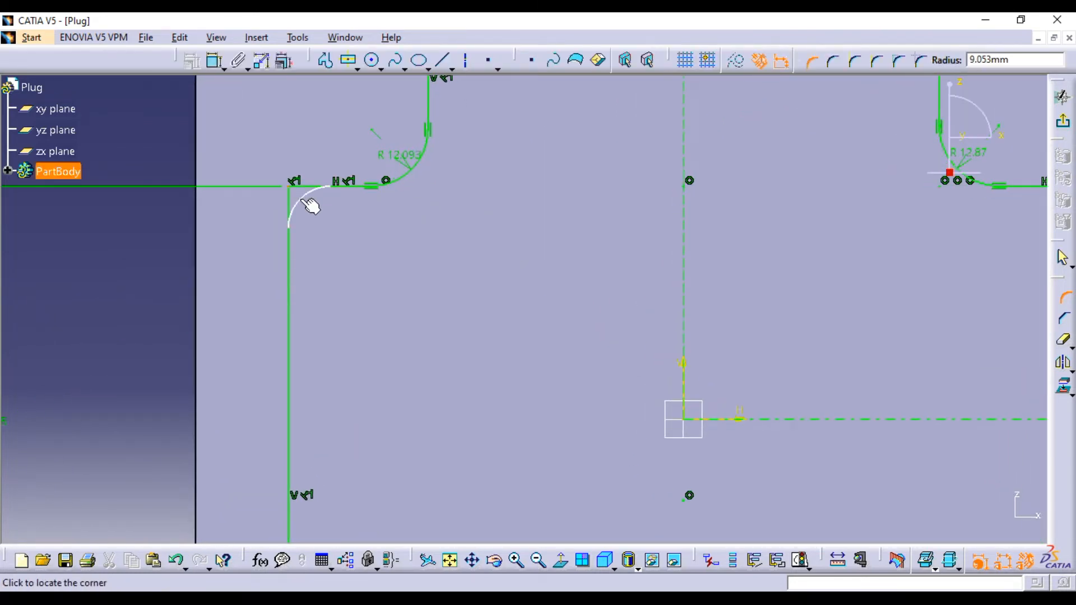
{"action": "left_click", "coordinate": [303, 207]}
{"action": "middle_click_drag", "start_coordinate": [555, 271], "coordinate": [565, 301]}
{"action": "mouse_move", "coordinate": [865, 300]}
{"action": "middle_mouse_down"}
{"action": "mouse_move", "coordinate": [637, 355]}
{"action": "mouse_move", "coordinate": [634, 317]}
{"action": "middle_mouse_up"}
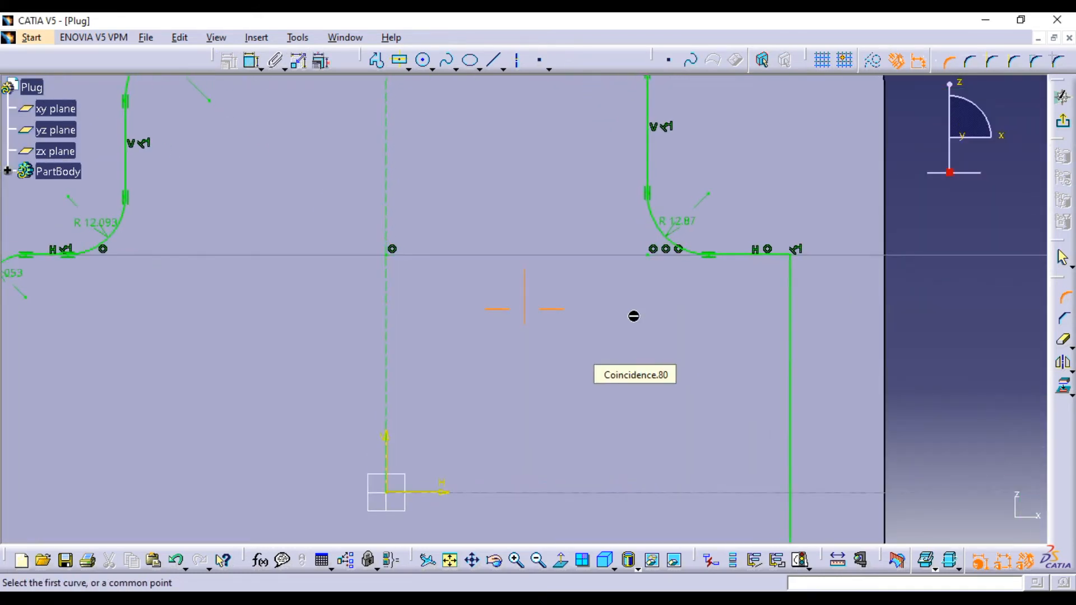
{"action": "left_click", "coordinate": [792, 255]}
{"action": "left_click", "coordinate": [787, 275]}
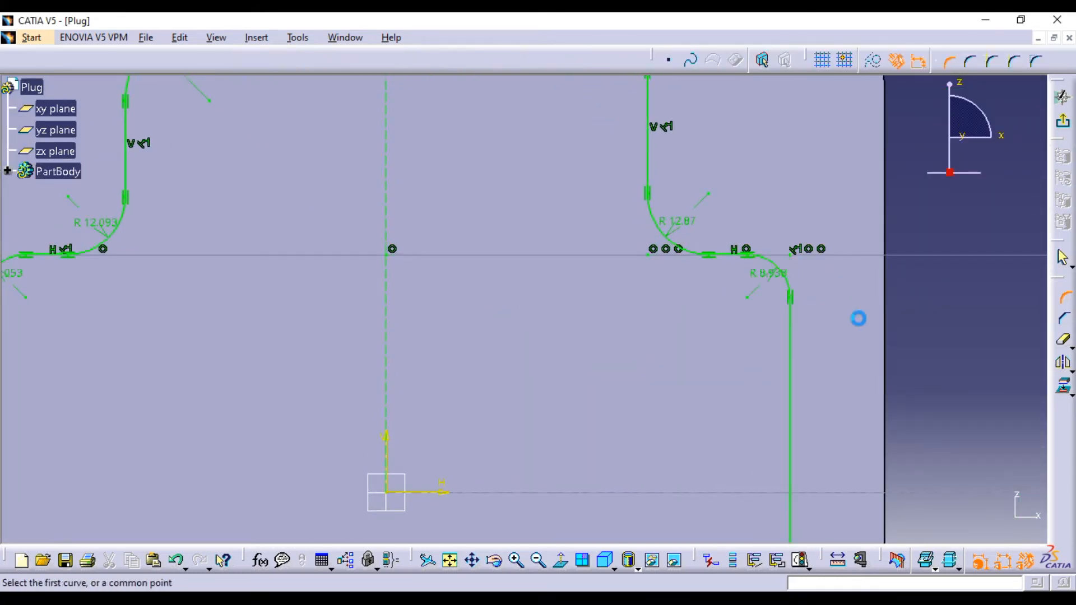
- Round the profile's two lower corners with radii of about 17.4 mm on the right and 22.4 mm on the left
{"action": "mouse_move", "coordinate": [860, 335]}
{"action": "middle_mouse_down"}
{"action": "mouse_move", "coordinate": [853, 247]}
{"action": "mouse_move", "coordinate": [754, 424]}
{"action": "middle_mouse_up"}
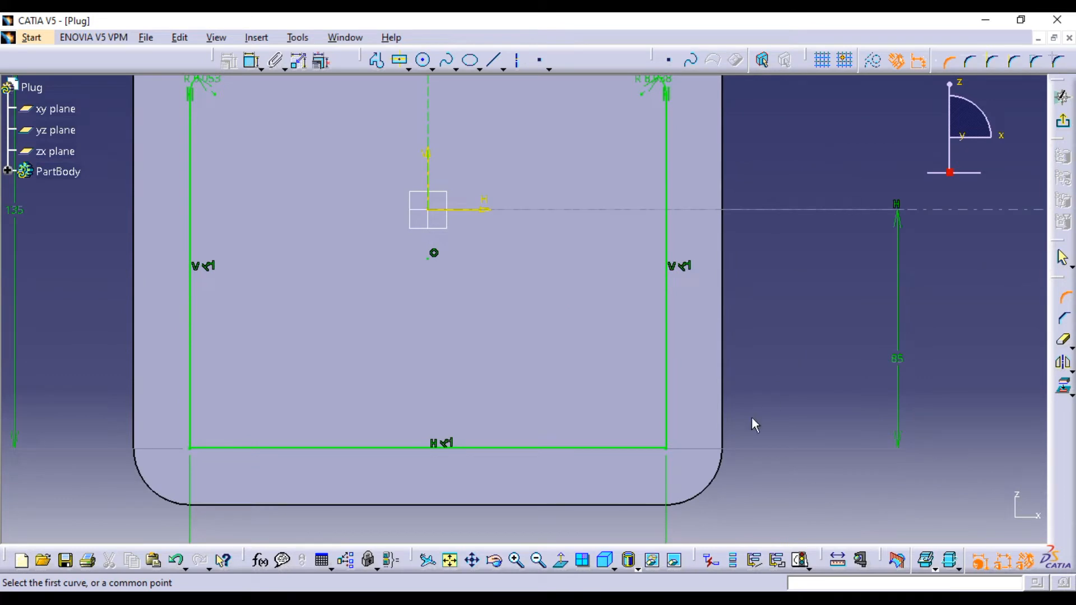
{"action": "left_click", "coordinate": [667, 448]}
{"action": "left_click", "coordinate": [649, 434]}
{"action": "left_click", "coordinate": [598, 352]}
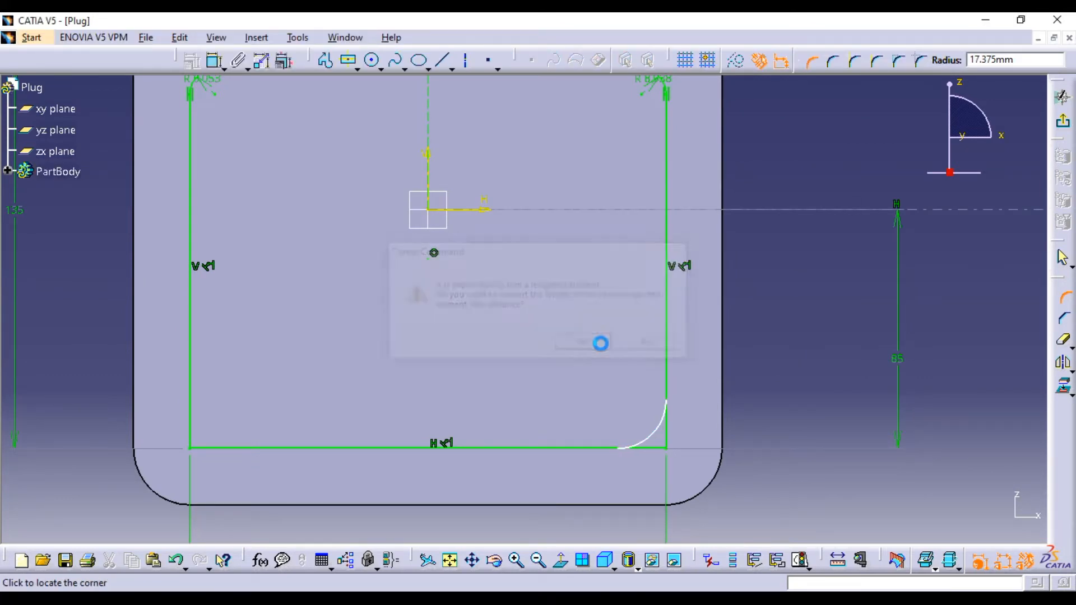
{"action": "left_click", "coordinate": [198, 450]}
{"action": "left_click", "coordinate": [207, 428]}
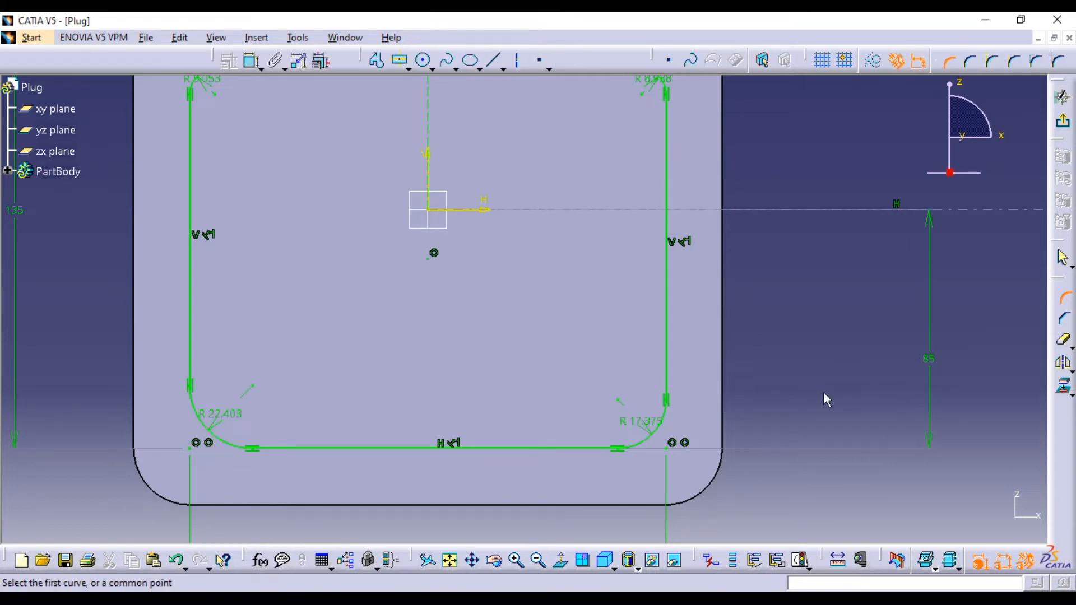
- Set the radii of both lower corners of the profile to 15 mm
{"action": "middle_click", "coordinate": [826, 399]}
{"action": "mouse_move", "coordinate": [824, 394]}
{"action": "middle_mouse_down"}
{"action": "mouse_move", "coordinate": [425, 396]}
{"action": "mouse_move", "coordinate": [511, 364]}
{"action": "middle_mouse_up"}
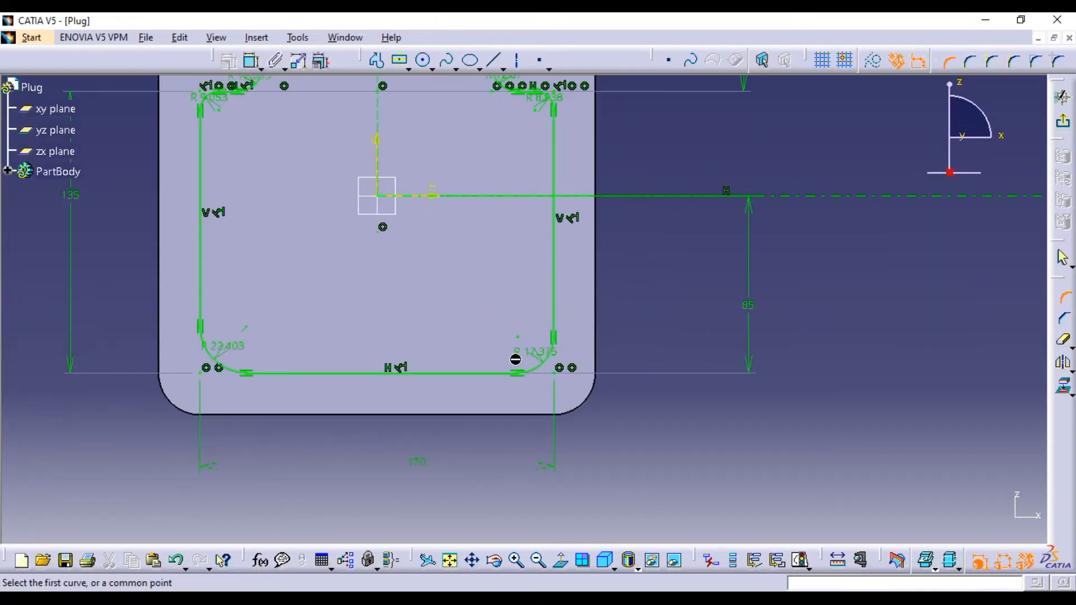
{"action": "double_click", "coordinate": [537, 359]}
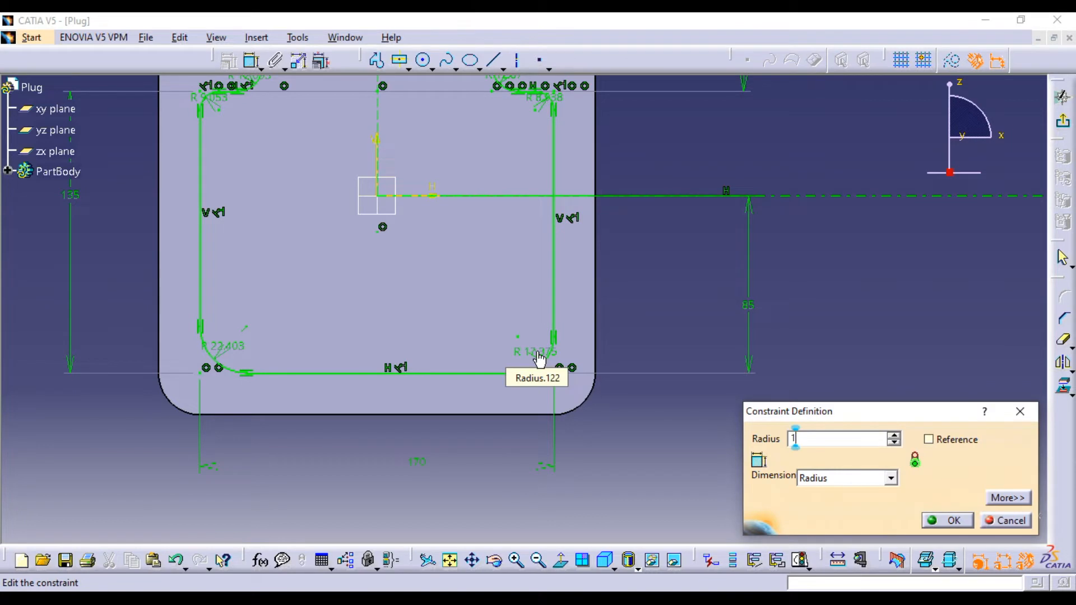
{"action": "type", "text": "15"}
{"action": "key", "text": "Return"}
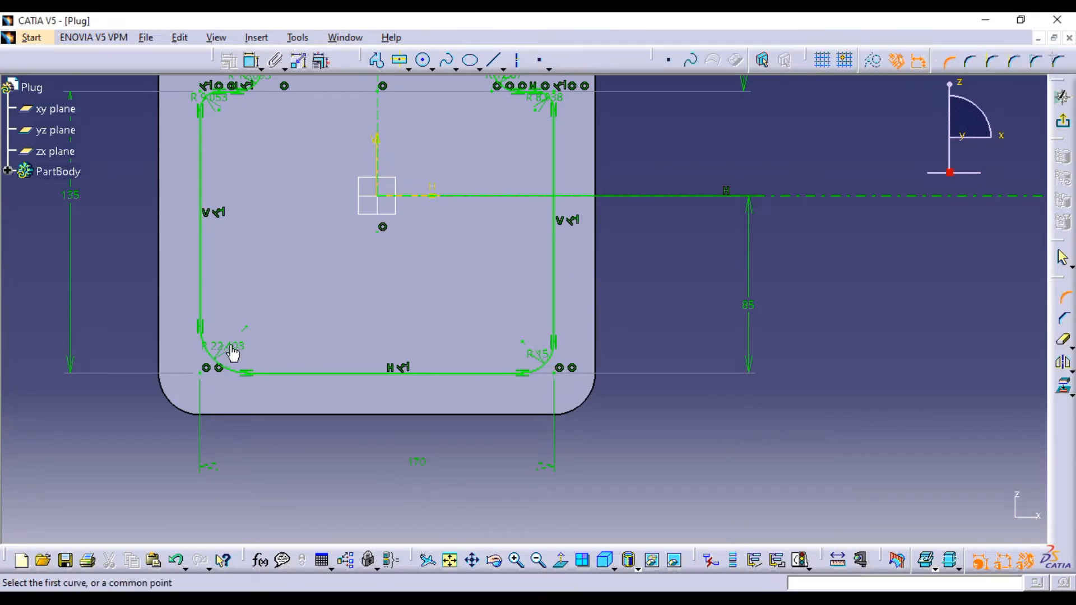
{"action": "double_click", "coordinate": [230, 344]}
{"action": "type", "text": "15mm"}
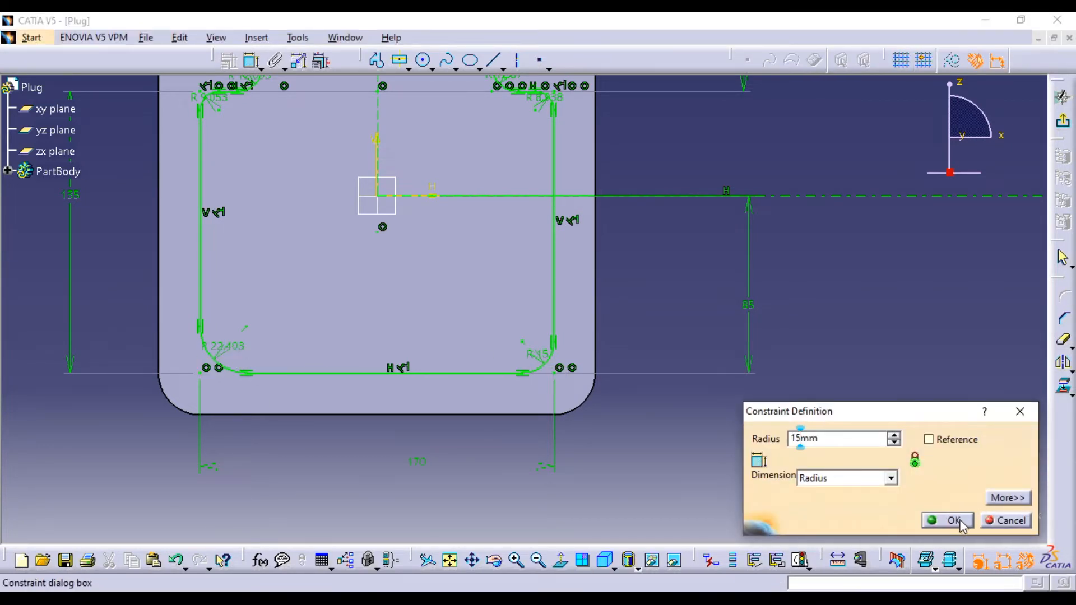
{"action": "left_click", "coordinate": [948, 521]}
- Set the radii of the right outer shoulder corner and the right inner corner to 10 mm
{"action": "mouse_move", "coordinate": [687, 292]}
{"action": "middle_mouse_down"}
{"action": "mouse_move", "coordinate": [631, 379]}
{"action": "mouse_move", "coordinate": [611, 328]}
{"action": "mouse_move", "coordinate": [724, 375]}
{"action": "middle_mouse_up"}
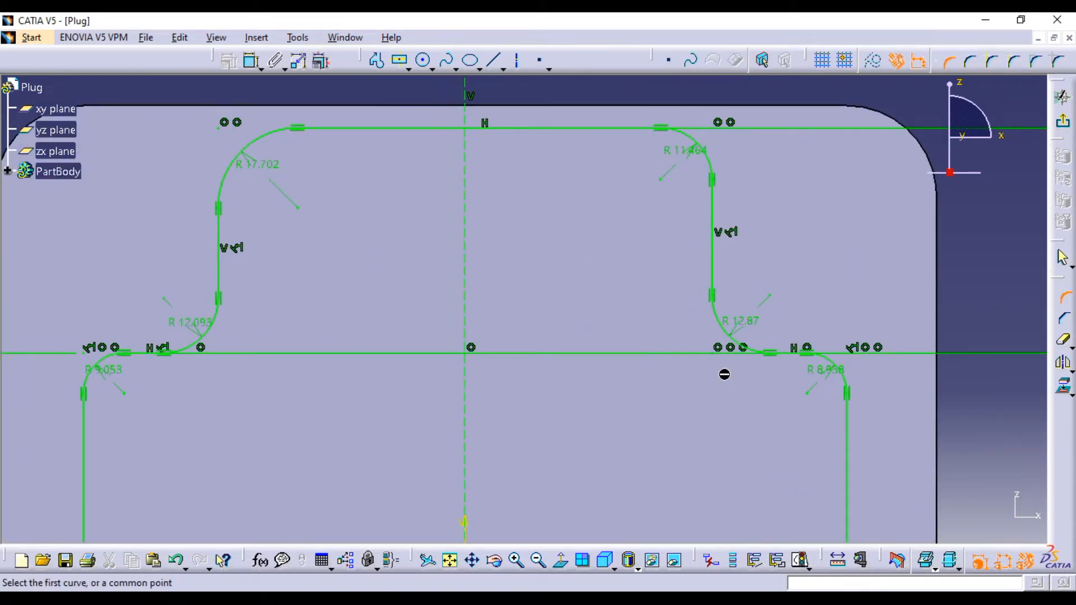
{"action": "double_click", "coordinate": [827, 380]}
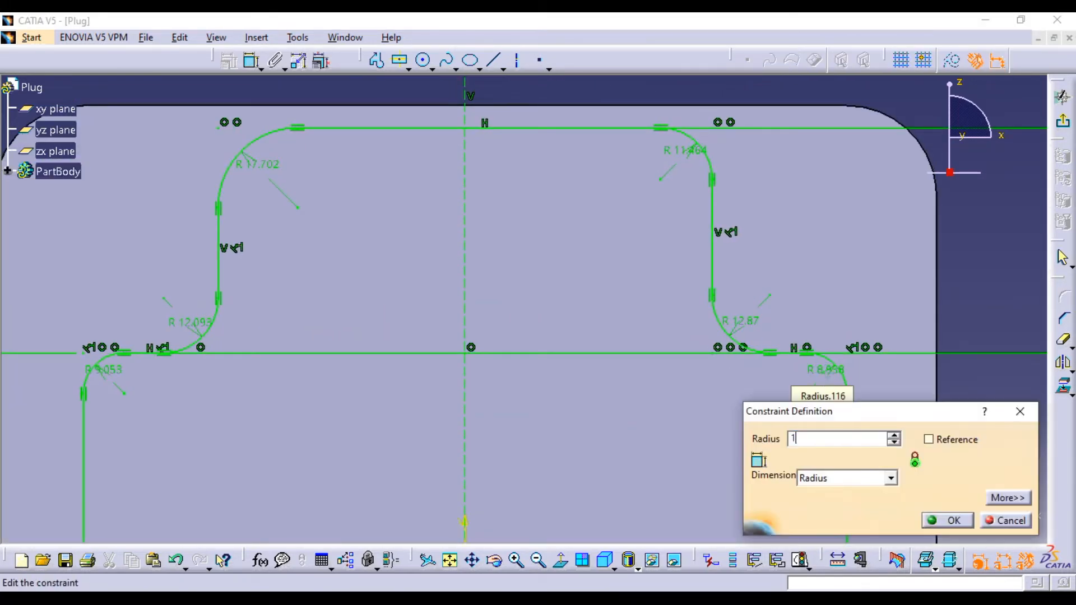
{"action": "key", "text": "Return"}
{"action": "double_click", "coordinate": [748, 322]}
{"action": "type", "text": "10mm"}
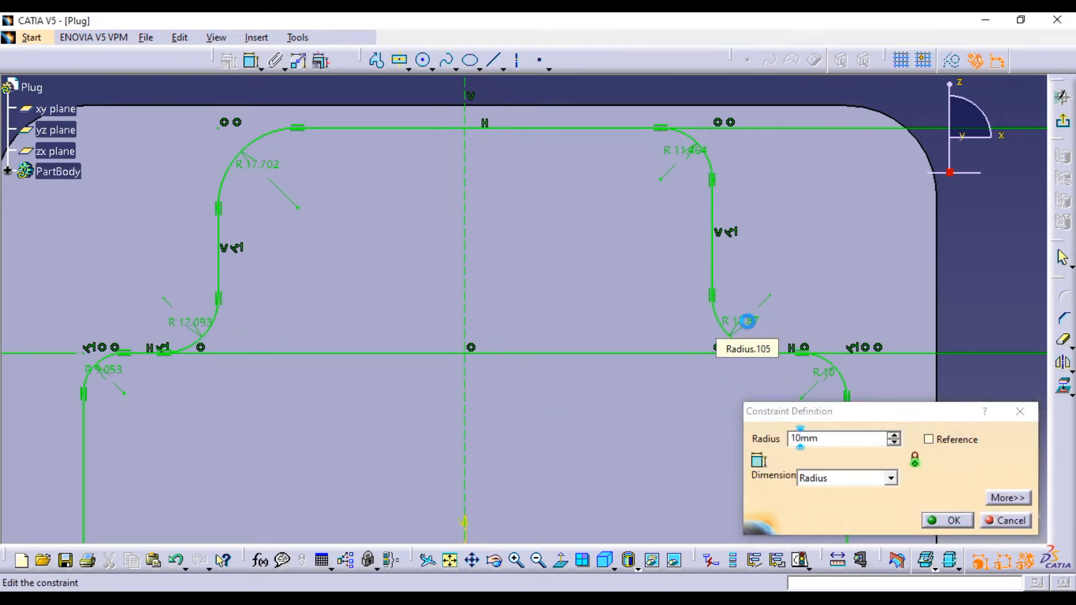
{"action": "key", "text": "Return"}
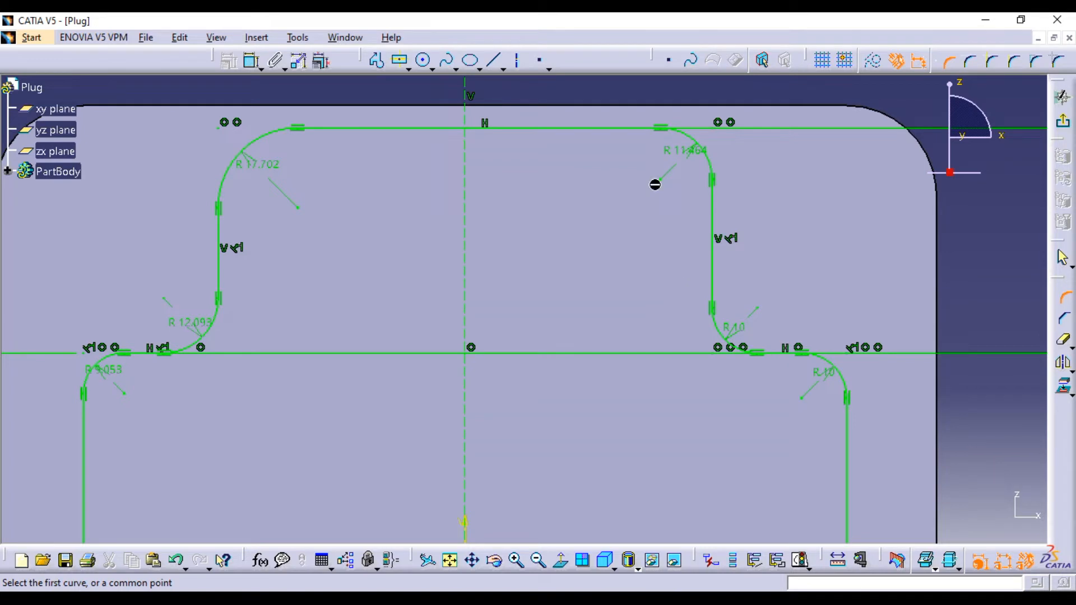
- Set the radii of both upper corners of the narrow section to 15 mm
{"action": "double_click", "coordinate": [693, 160]}
{"action": "type", "text": "1"}
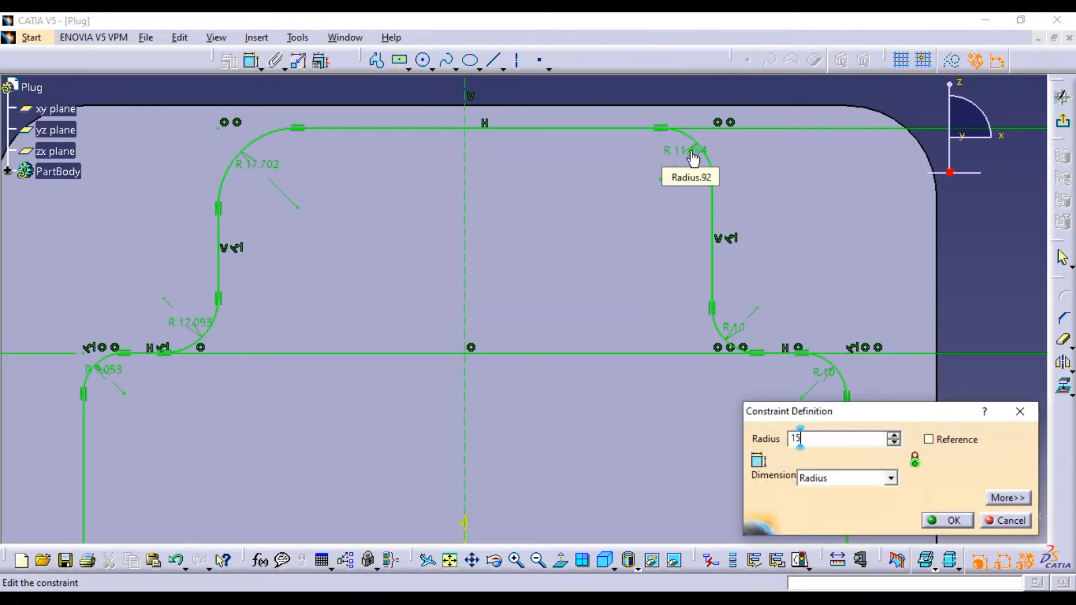
{"action": "type", "text": "5"}
{"action": "key", "text": "Return"}
{"action": "double_click", "coordinate": [265, 165]}
{"action": "type", "text": "15"}
{"action": "key", "text": "Return"}
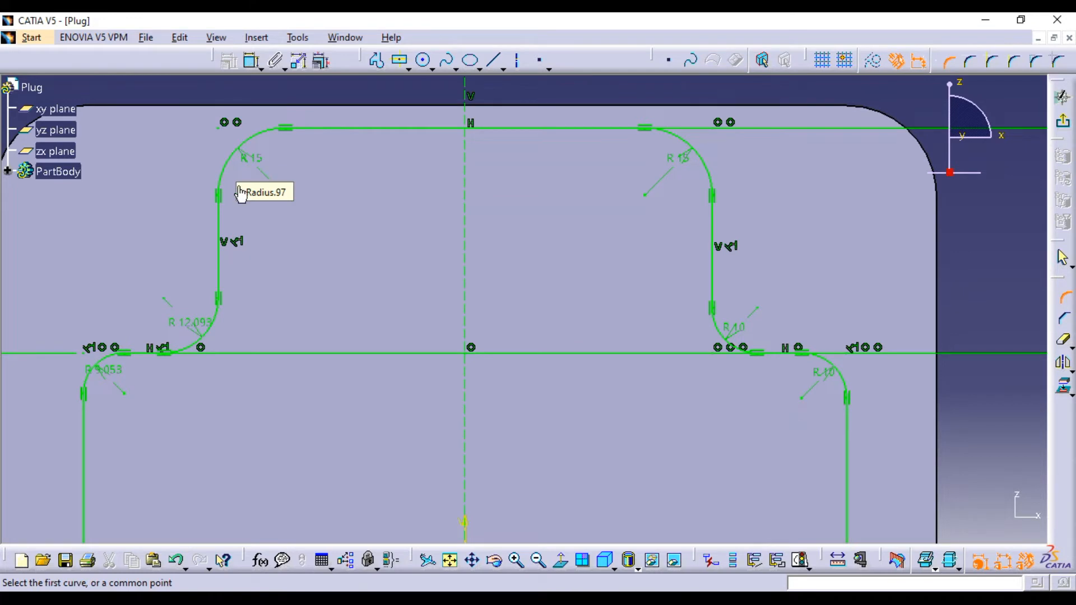
- Set the radii of the left inner corner and the left outer shoulder corner to 10 mm
{"action": "double_click", "coordinate": [199, 324]}
{"action": "type", "text": "10"}
{"action": "key", "text": "Return"}
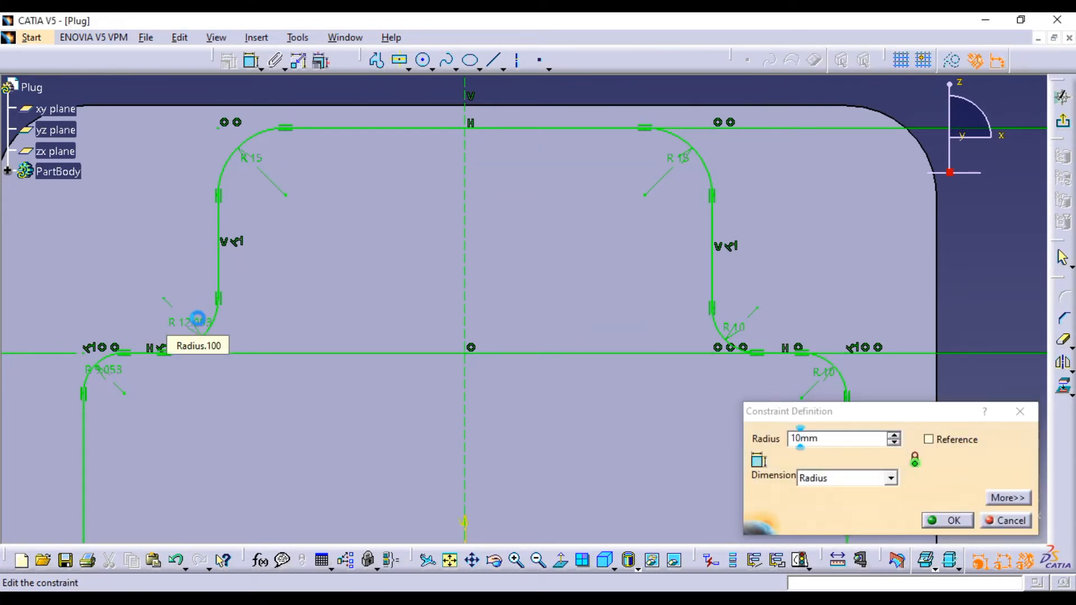
{"action": "double_click", "coordinate": [107, 370]}
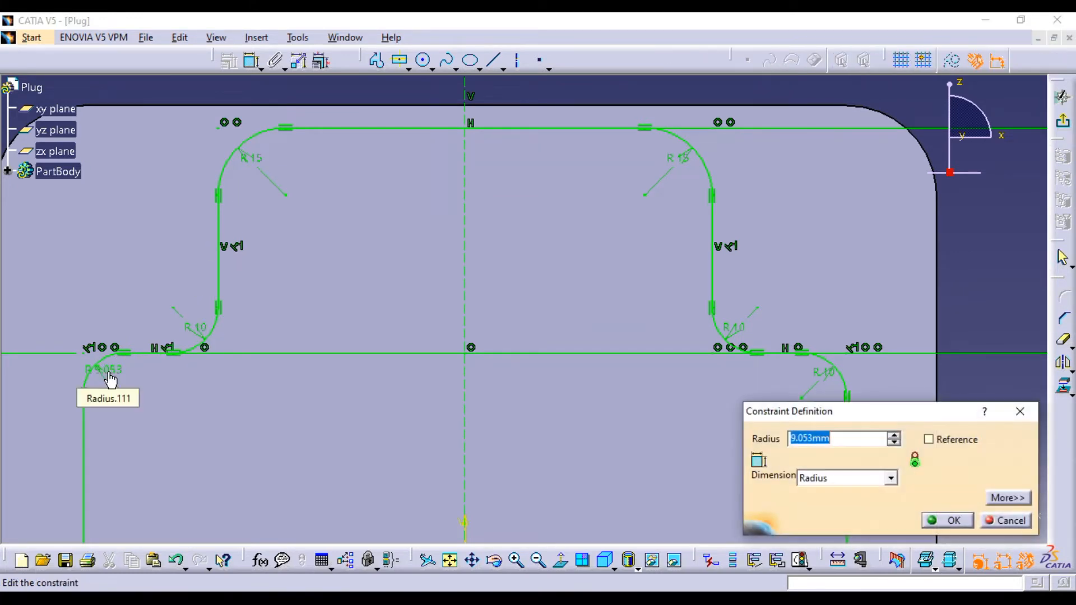
{"action": "type", "text": "10"}
{"action": "key", "text": "Return"}
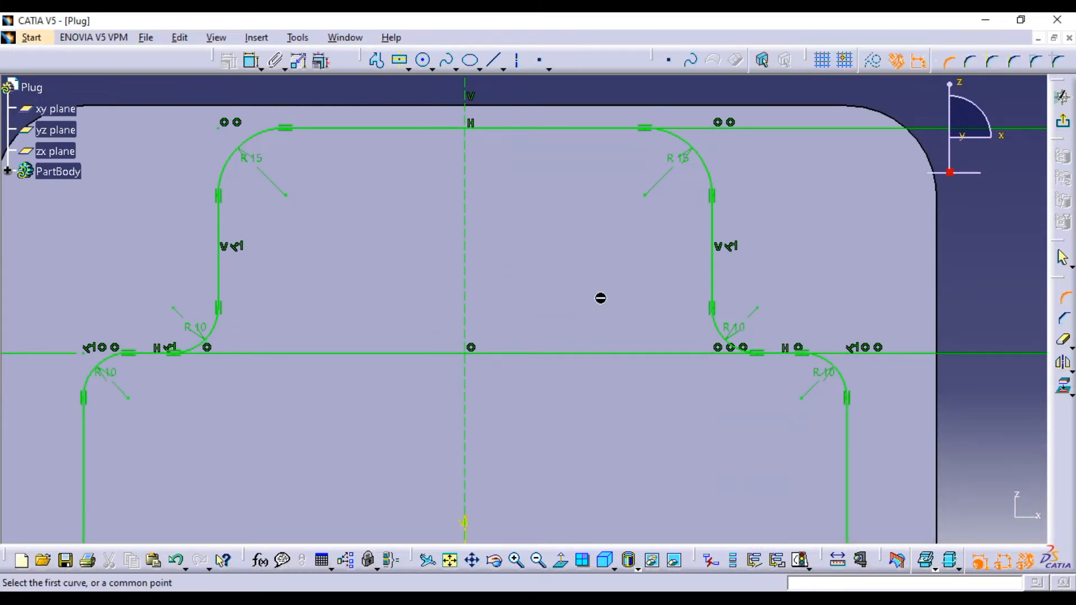
- Finish the sketch and pad the stepped profile 50 mm outward from the back face
{"action": "mouse_move", "coordinate": [1019, 267]}
{"action": "middle_mouse_down"}
{"action": "mouse_move", "coordinate": [982, 243]}
{"action": "mouse_move", "coordinate": [952, 354]}
{"action": "mouse_move", "coordinate": [897, 269]}
{"action": "mouse_move", "coordinate": [903, 315]}
{"action": "mouse_move", "coordinate": [822, 298]}
{"action": "mouse_move", "coordinate": [814, 347]}
{"action": "middle_mouse_up"}
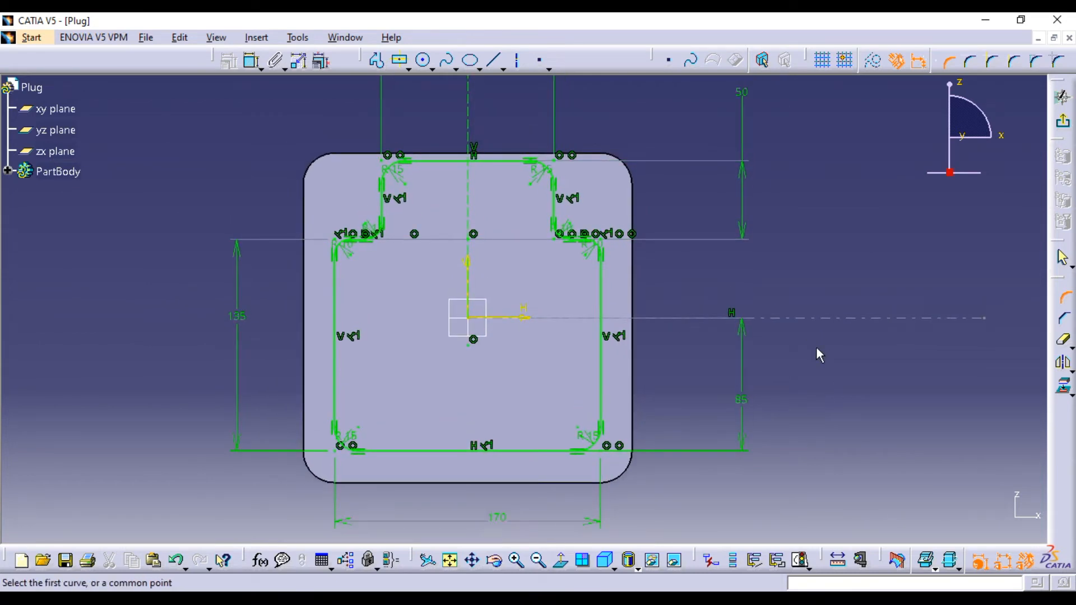
{"action": "left_click", "coordinate": [1064, 125]}
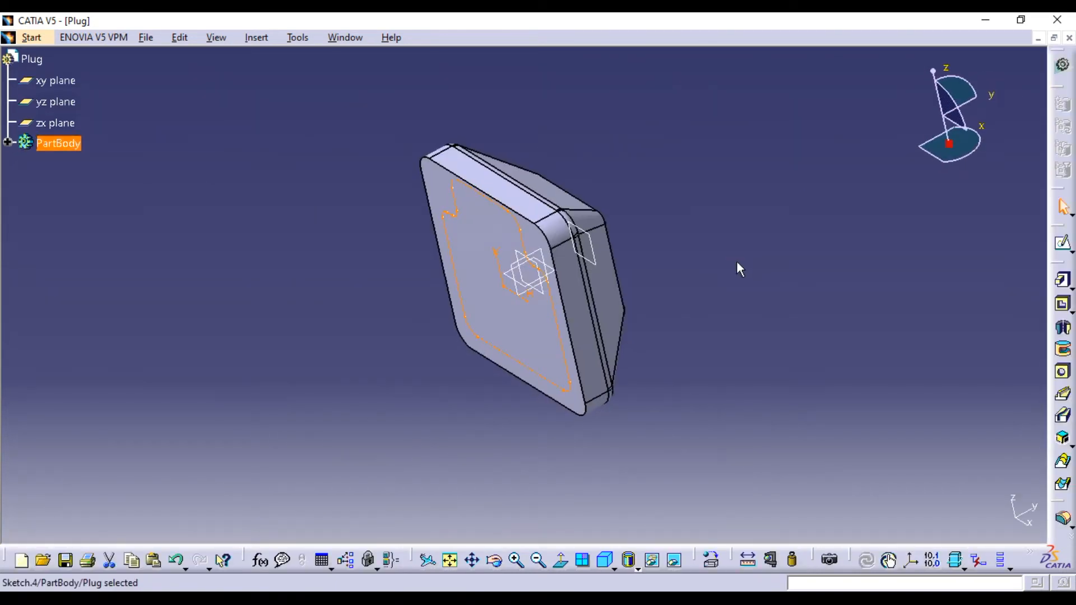
{"action": "left_click", "coordinate": [1064, 280]}
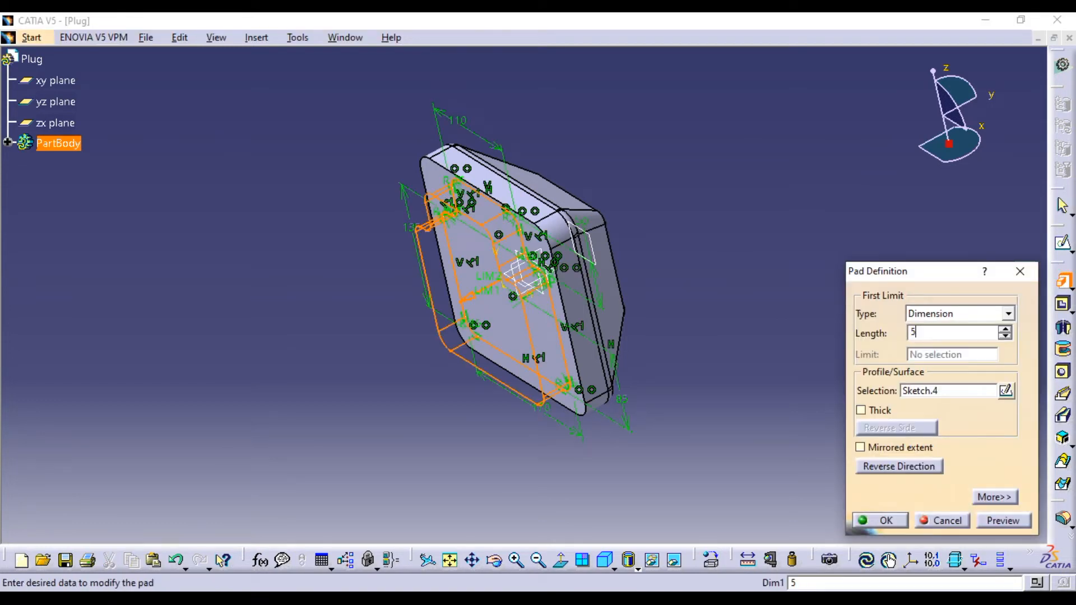
{"action": "type", "text": "50"}
{"action": "left_click", "coordinate": [752, 303]}
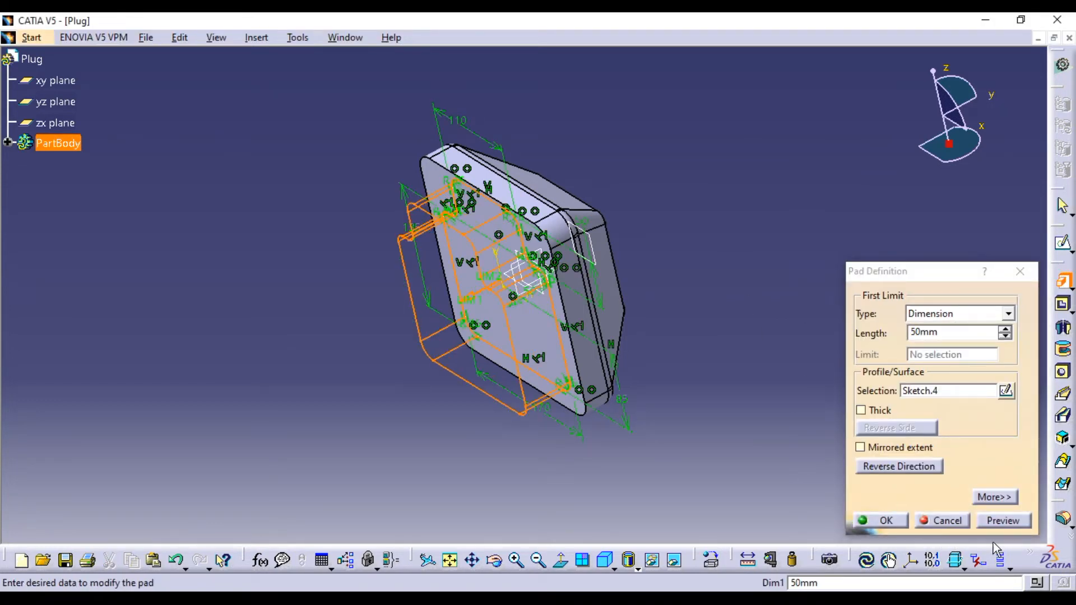
{"action": "left_click", "coordinate": [996, 520]}
{"action": "left_click", "coordinate": [903, 523]}
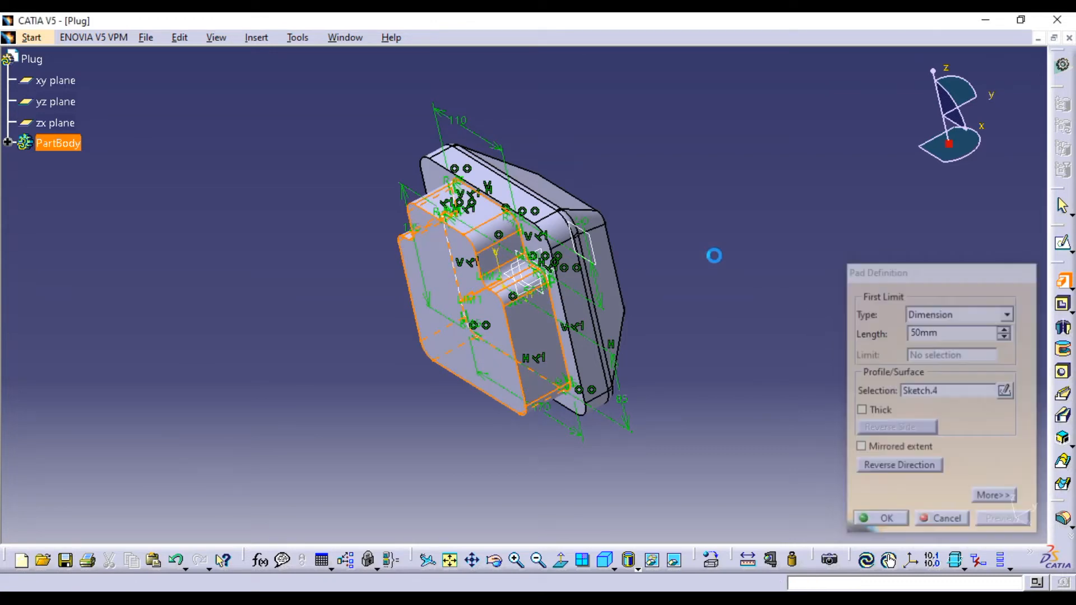
- Open a new sketch on the outer face of the stepped pad
{"action": "middle_click_drag", "start_coordinate": [701, 262], "coordinate": [725, 271]}
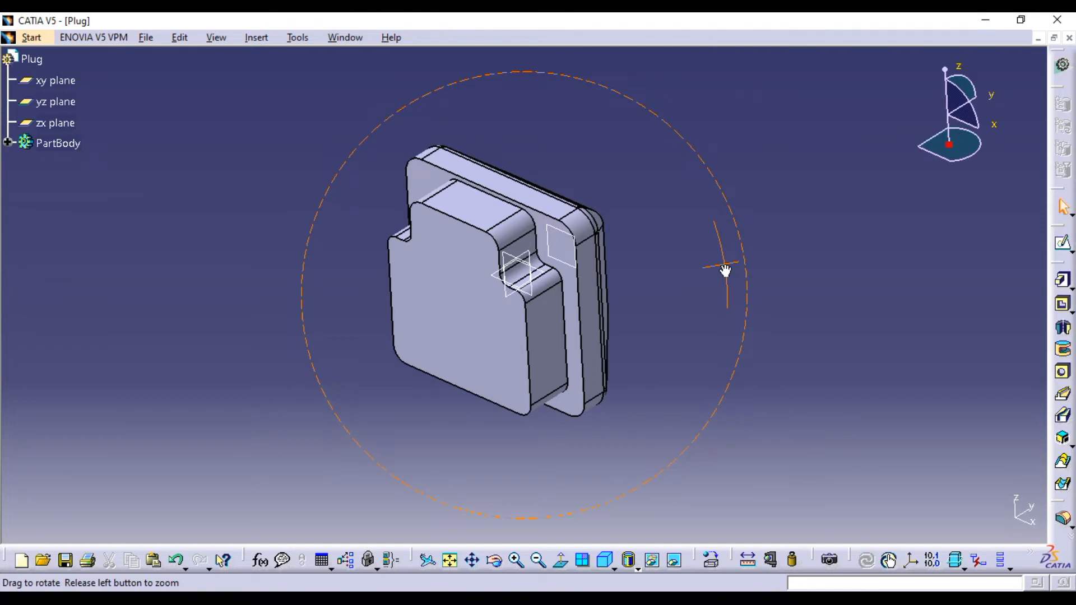
{"action": "mouse_move", "coordinate": [725, 270]}
{"action": "middle_mouse_down"}
{"action": "mouse_move", "coordinate": [720, 262]}
{"action": "mouse_move", "coordinate": [755, 281]}
{"action": "mouse_move", "coordinate": [590, 312]}
{"action": "mouse_move", "coordinate": [695, 245]}
{"action": "mouse_move", "coordinate": [726, 262]}
{"action": "mouse_move", "coordinate": [704, 250]}
{"action": "mouse_move", "coordinate": [718, 289]}
{"action": "middle_mouse_up"}
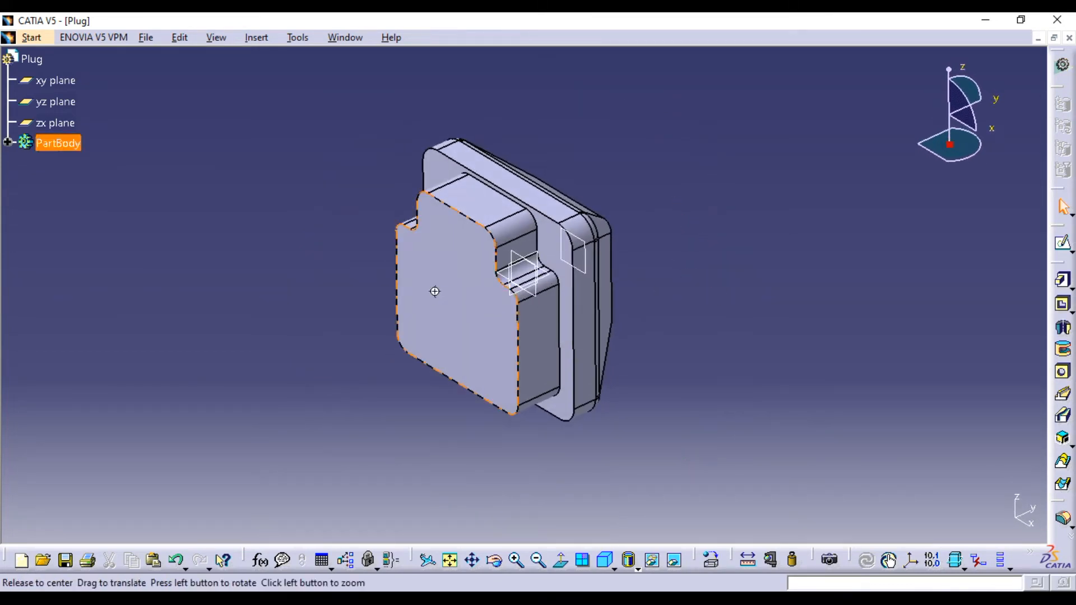
{"action": "middle_click_drag", "start_coordinate": [436, 291], "coordinate": [456, 294]}
{"action": "left_click", "coordinate": [480, 299]}
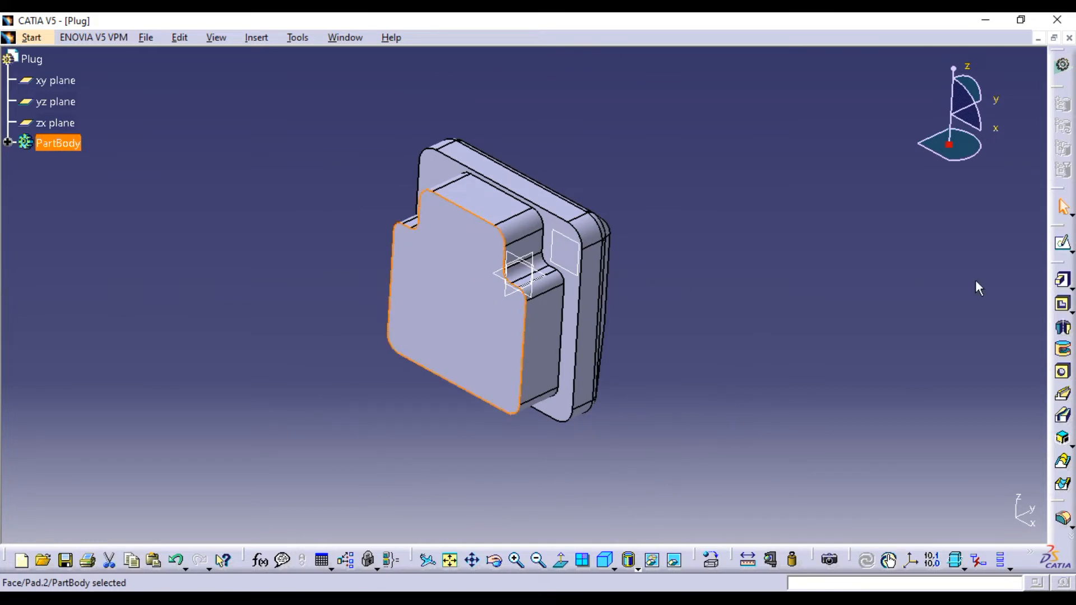
{"action": "left_click", "coordinate": [1063, 245]}
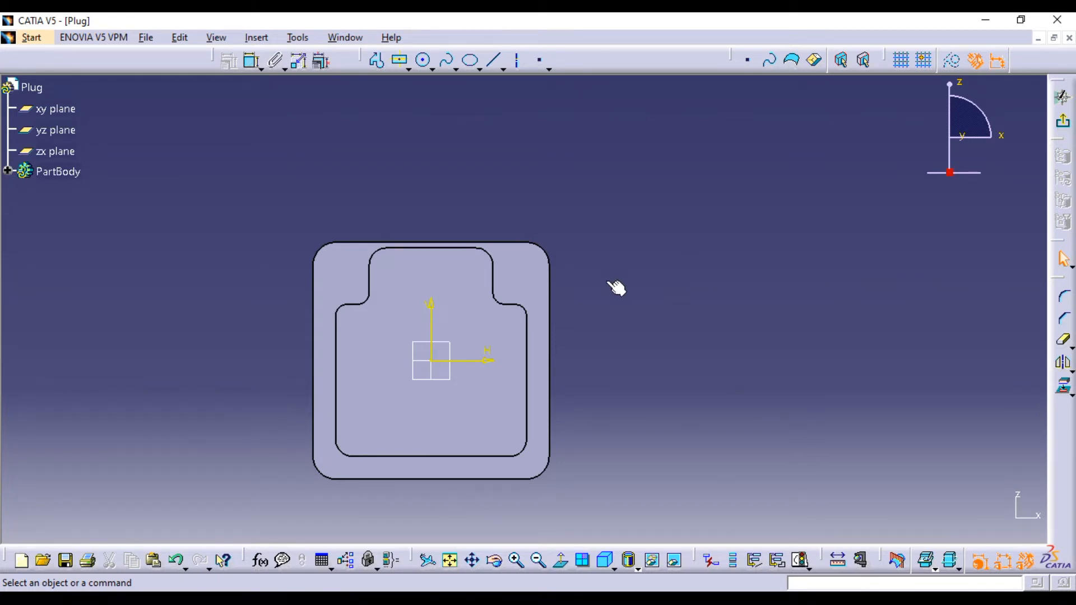
- Draw a vertical and a horizontal axis line from the sketch origin
{"action": "left_click", "coordinate": [517, 62]}
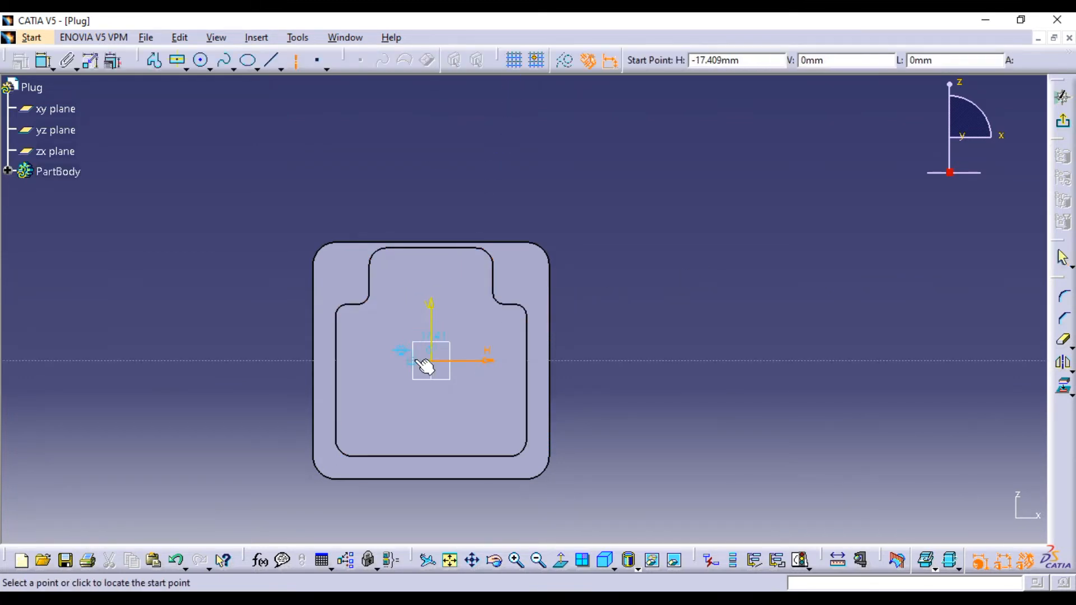
{"action": "left_click", "coordinate": [433, 114]}
{"action": "left_click", "coordinate": [514, 63]}
{"action": "left_click", "coordinate": [835, 362]}
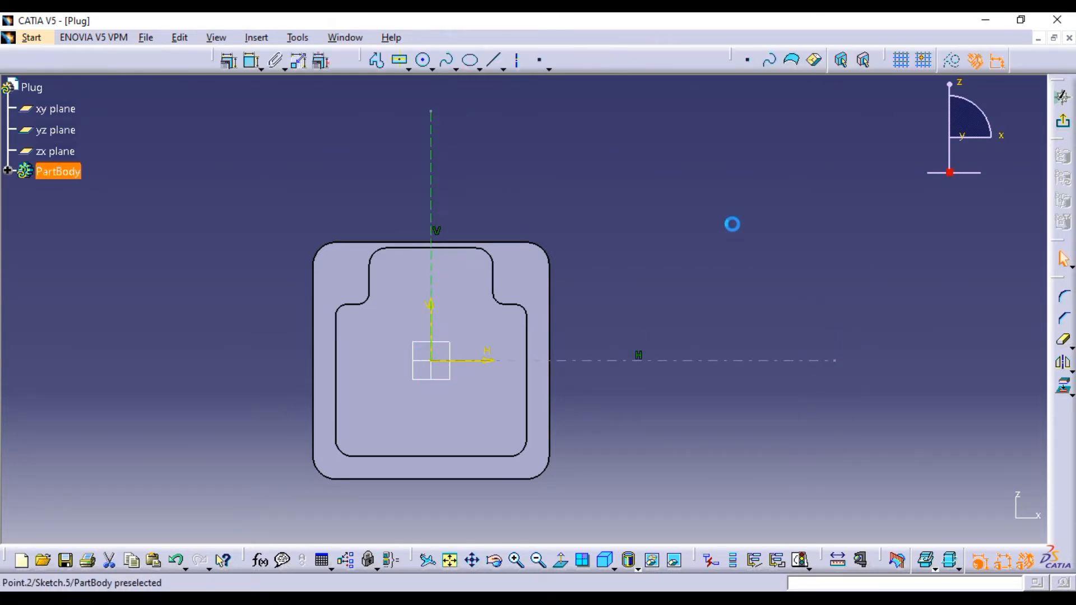
- Draw a centered rectangle about 18 mm wide on the vertical axis above the origin
{"action": "middle_click_drag", "start_coordinate": [622, 278], "coordinate": [610, 205]}
{"action": "middle_click_drag", "start_coordinate": [555, 250], "coordinate": [621, 209]}
{"action": "left_click", "coordinate": [399, 59]}
{"action": "left_click", "coordinate": [417, 262]}
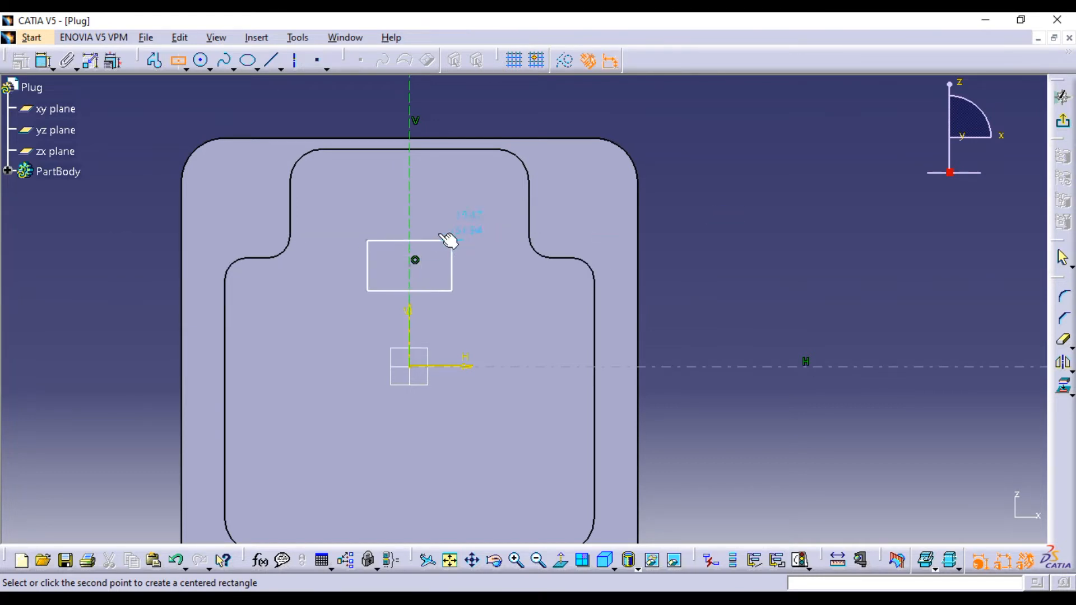
{"action": "left_click", "coordinate": [428, 238]}
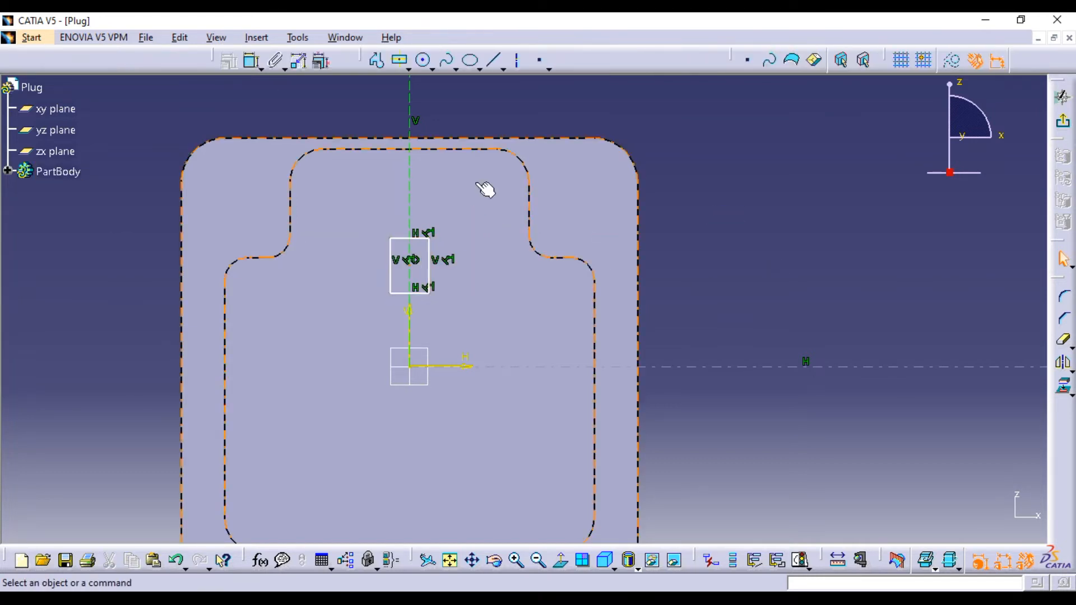
- Dimension the rectangle's width and set it to 15 mm
{"action": "left_click", "coordinate": [250, 60]}
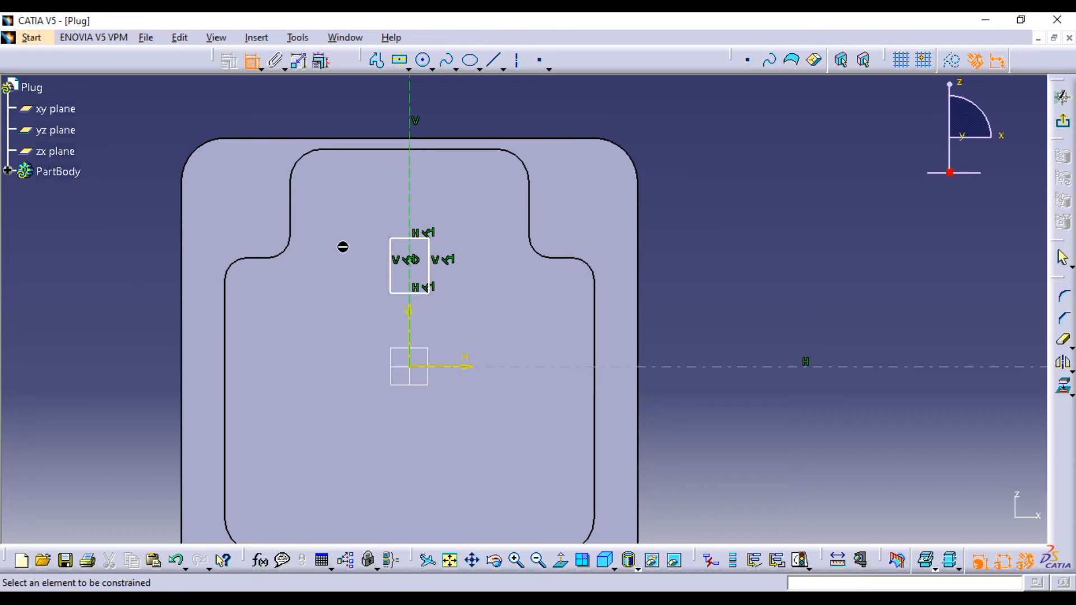
{"action": "left_click", "coordinate": [401, 240]}
{"action": "left_click", "coordinate": [341, 208]}
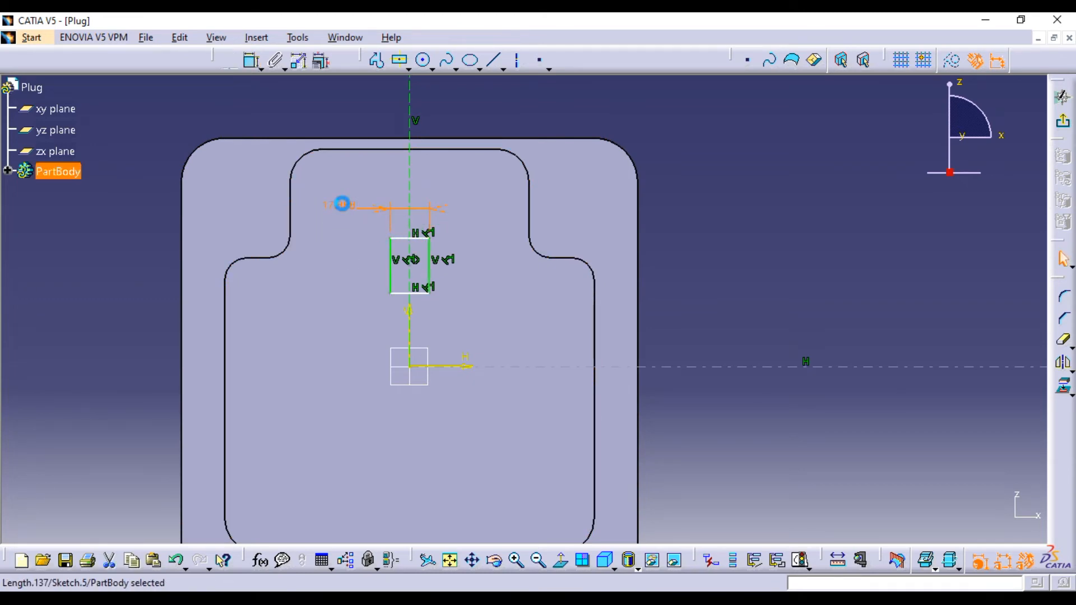
{"action": "double_click", "coordinate": [342, 204]}
{"action": "type", "text": "1"}
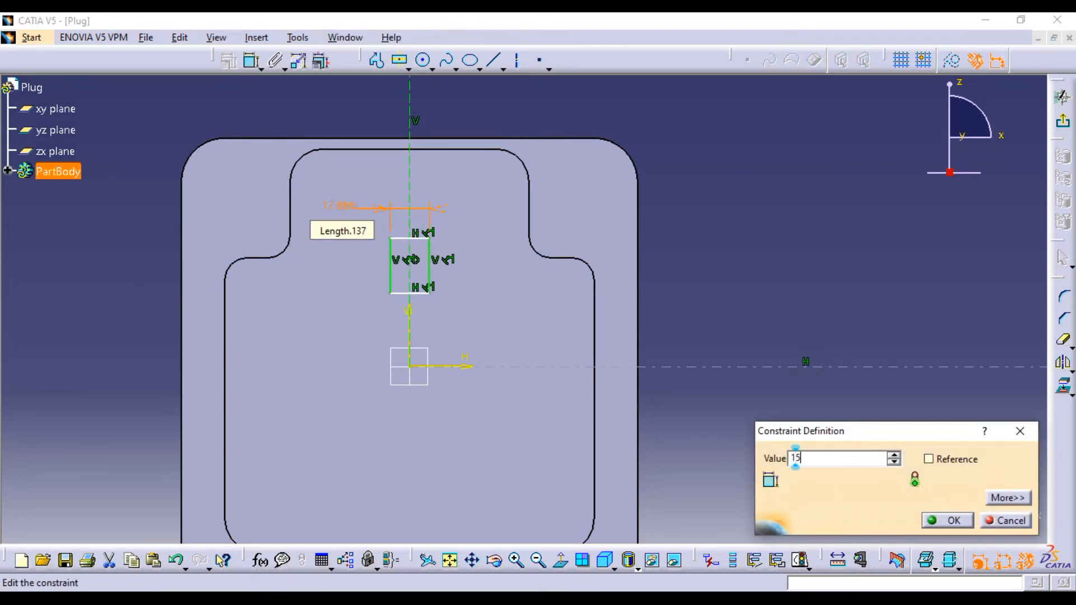
{"action": "type", "text": "5"}
{"action": "key", "text": "Return"}
- Change the rectangle's width to 10 mm
{"action": "mouse_move", "coordinate": [745, 233]}
{"action": "middle_mouse_down"}
{"action": "mouse_move", "coordinate": [742, 260]}
{"action": "mouse_move", "coordinate": [745, 224]}
{"action": "mouse_move", "coordinate": [749, 233]}
{"action": "mouse_move", "coordinate": [738, 204]}
{"action": "mouse_move", "coordinate": [764, 260]}
{"action": "middle_mouse_up"}
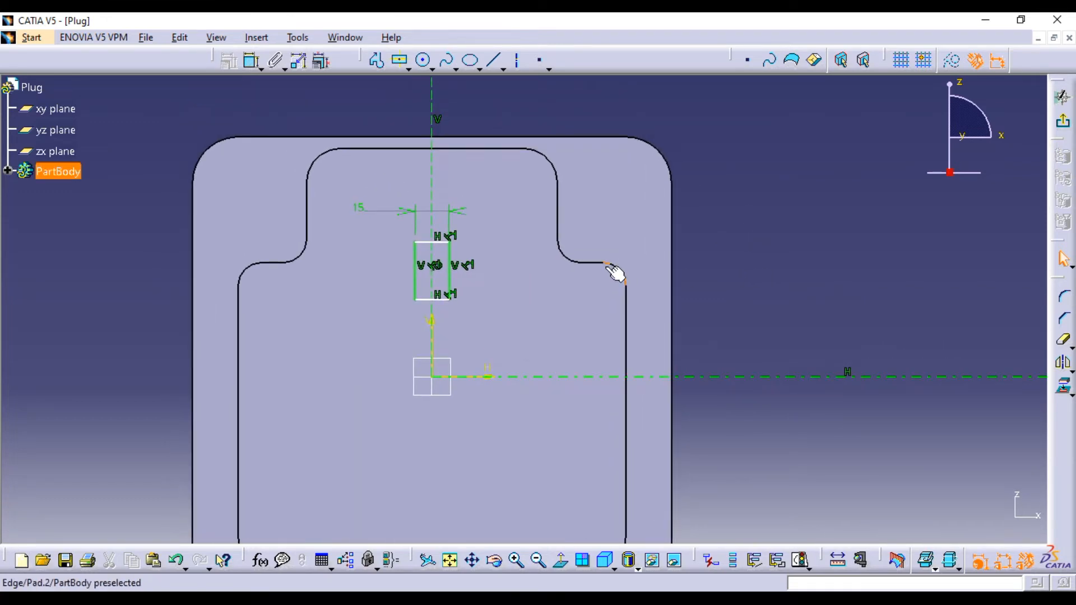
{"action": "double_click", "coordinate": [358, 209]}
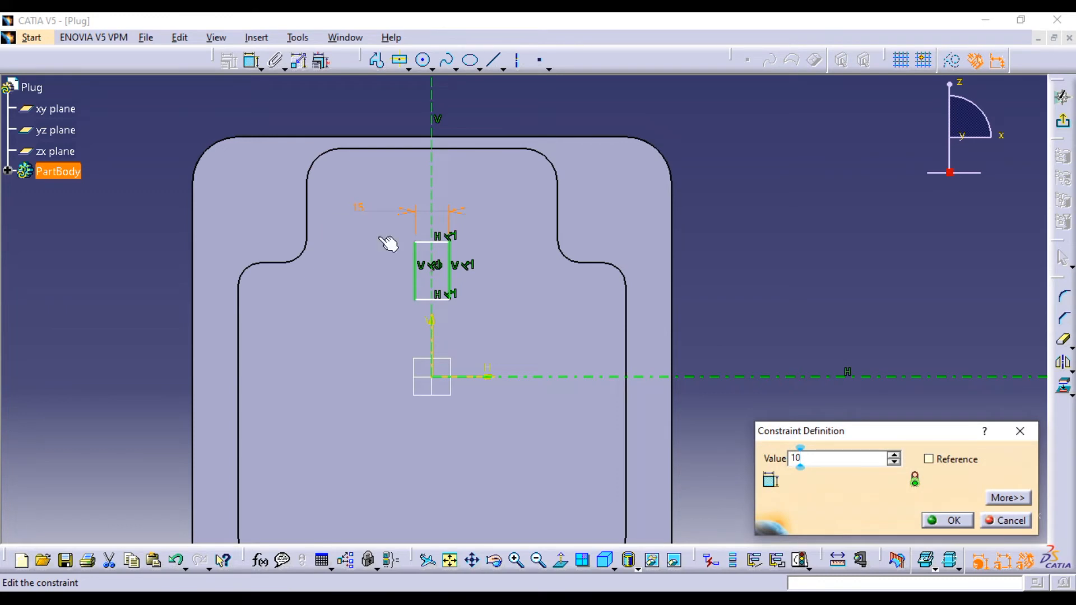
{"action": "left_click", "coordinate": [933, 520]}
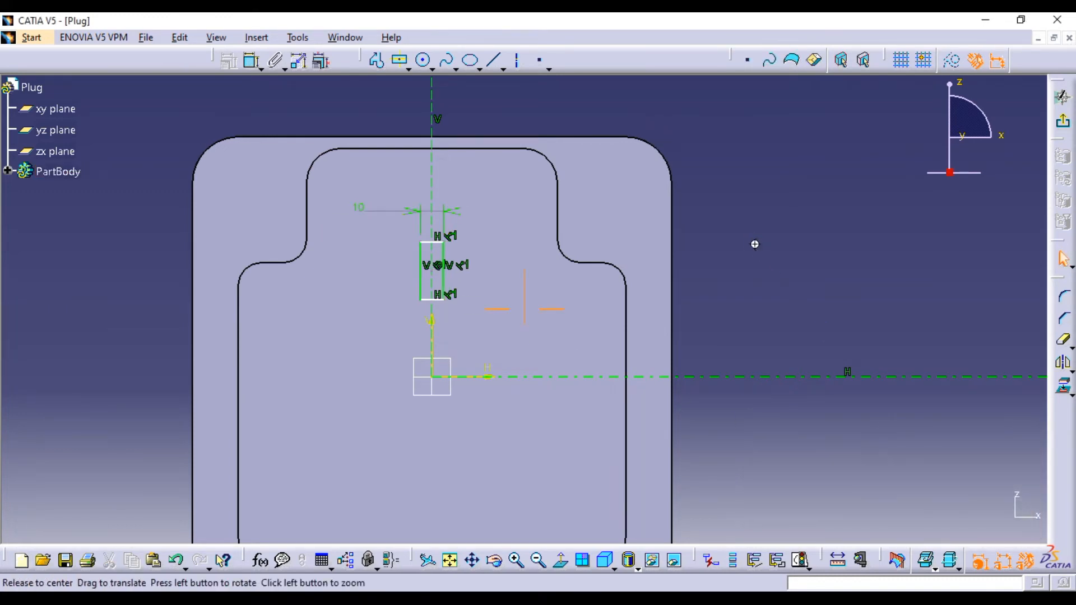
- Dimension the rectangle's height and set it to 20 mm
{"action": "mouse_move", "coordinate": [755, 245]}
{"action": "middle_mouse_down", "text": "ctrl"}
{"action": "mouse_move", "coordinate": [760, 262]}
{"action": "mouse_move", "coordinate": [748, 253]}
{"action": "mouse_move", "coordinate": [743, 210]}
{"action": "middle_mouse_up", "text": "ctrl"}
{"action": "left_click", "coordinate": [251, 60]}
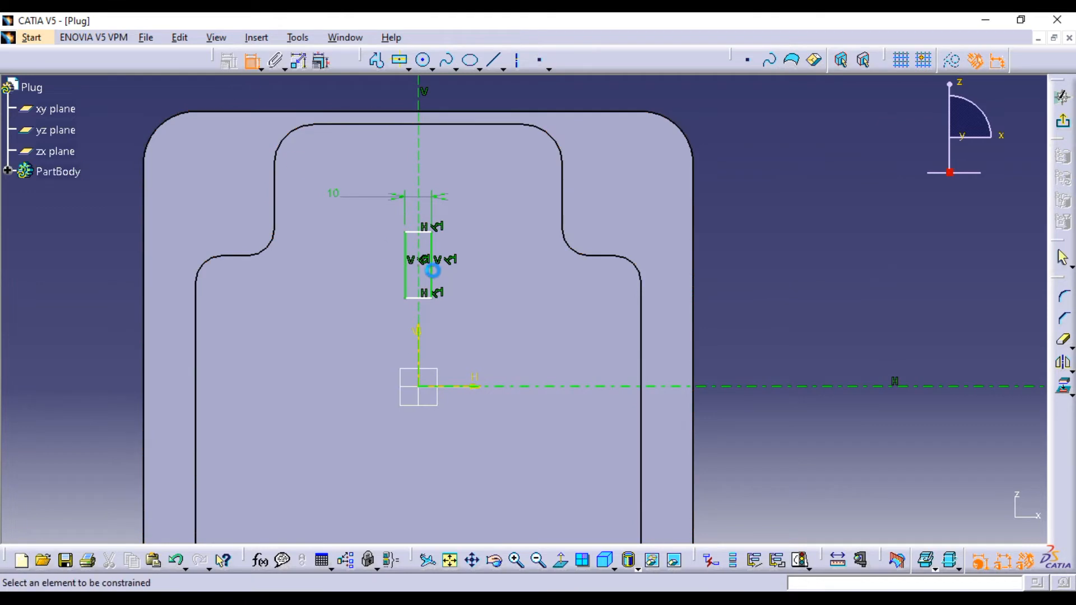
{"action": "left_click", "coordinate": [443, 276]}
{"action": "left_click", "coordinate": [497, 261]}
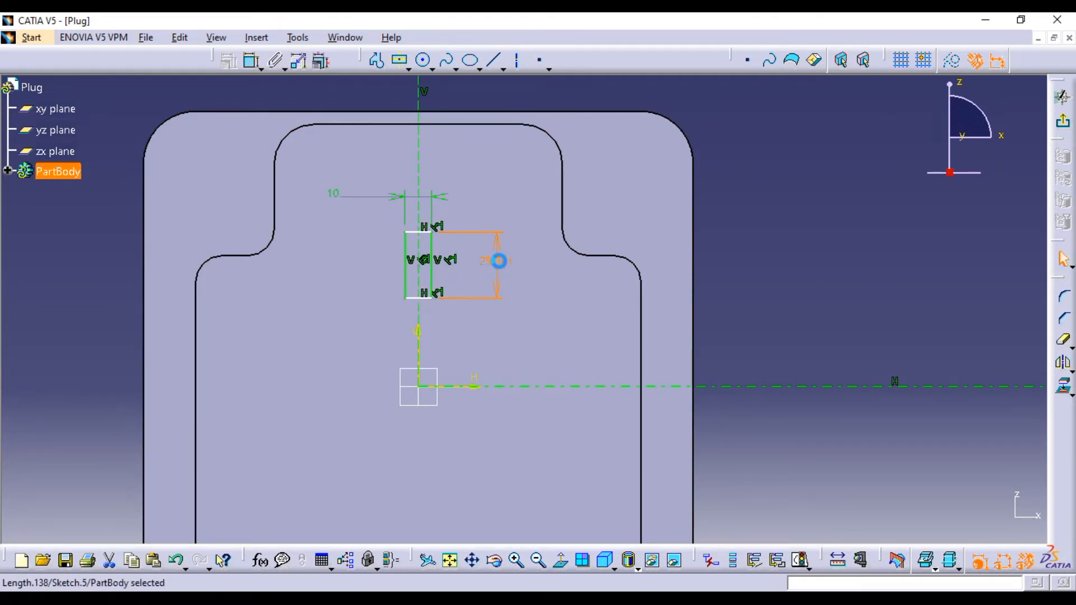
{"action": "double_click", "coordinate": [499, 260]}
{"action": "type", "text": "20"}
{"action": "key", "text": "Return"}
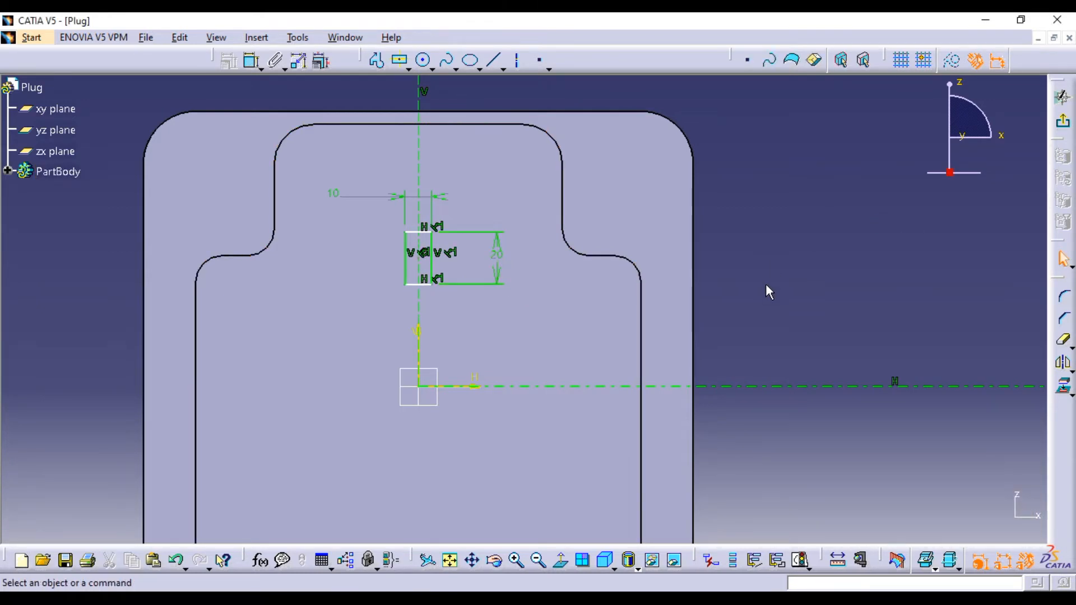
- Try to dimension the rectangle's lower edge to the horizontal axis, and undo the misplaced dimension
{"action": "middle_click_drag", "start_coordinate": [759, 241], "coordinate": [773, 258]}
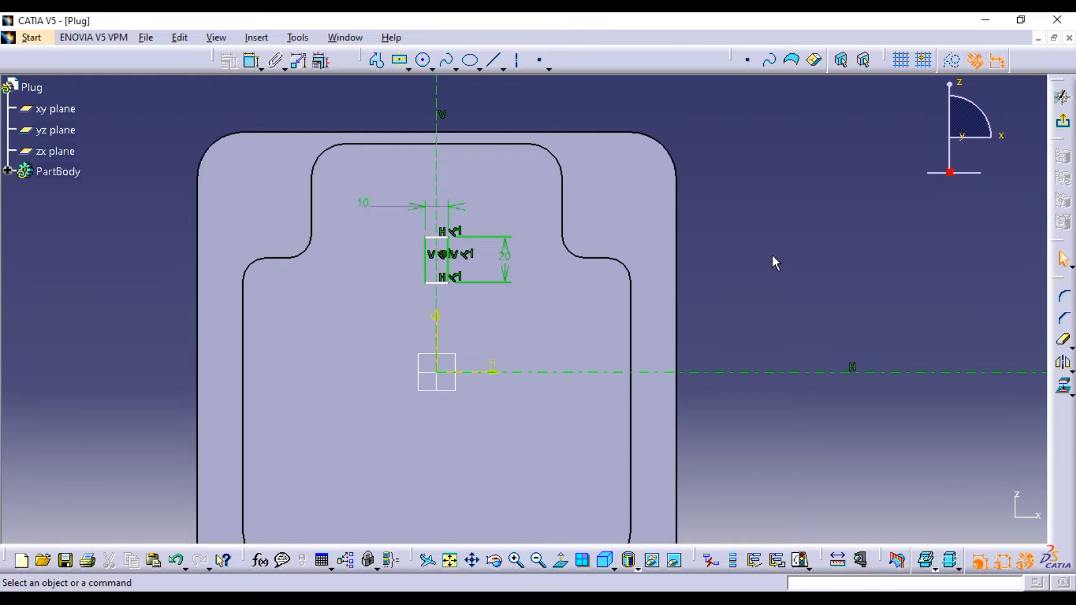
{"action": "mouse_move", "coordinate": [759, 240]}
{"action": "middle_mouse_down"}
{"action": "mouse_move", "coordinate": [781, 243]}
{"action": "mouse_move", "coordinate": [779, 214]}
{"action": "mouse_move", "coordinate": [787, 238]}
{"action": "middle_mouse_up"}
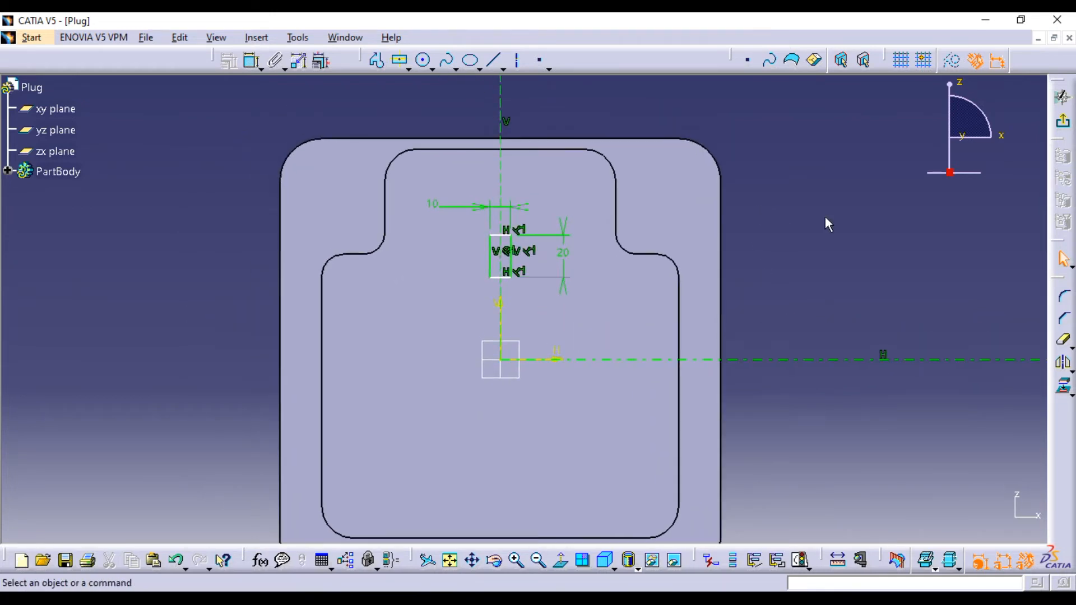
{"action": "left_click", "coordinate": [256, 66]}
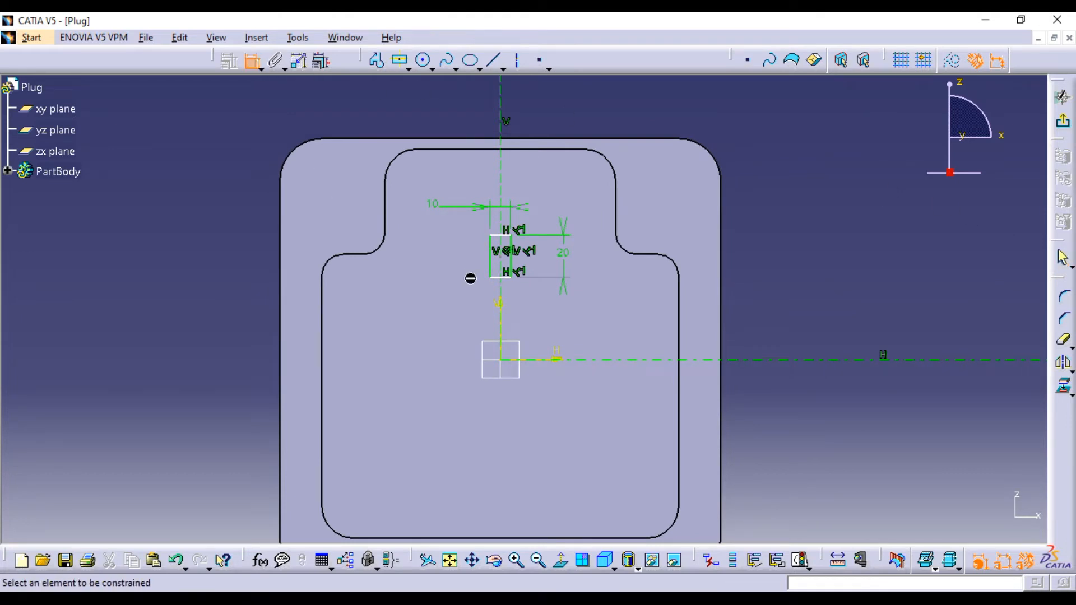
{"action": "left_click", "coordinate": [505, 278]}
{"action": "left_click", "coordinate": [602, 364]}
{"action": "left_click", "coordinate": [604, 361]}
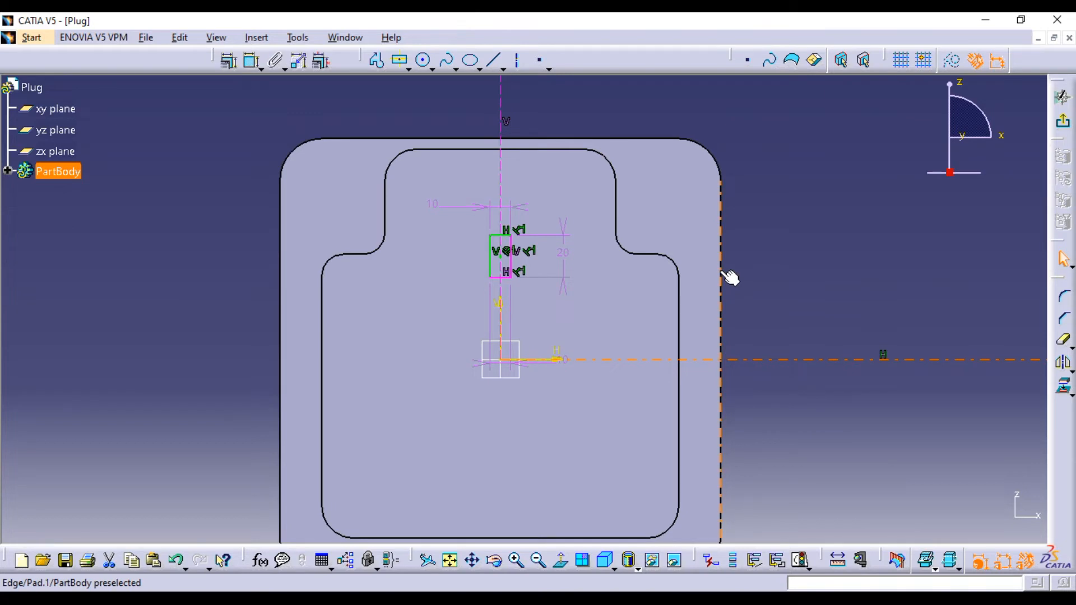
{"action": "left_click", "coordinate": [763, 289]}
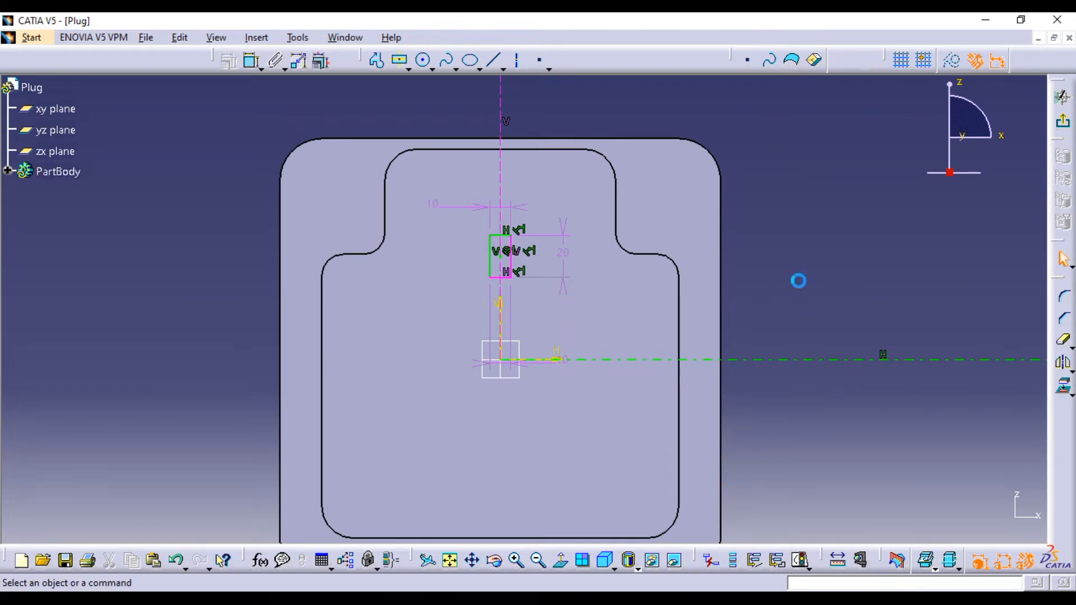
{"action": "key", "text": "ctrl+z"}
- Dimension the distance from the rectangle's lower edge to the horizontal axis and set it to 40 mm
{"action": "left_click", "coordinate": [251, 60]}
{"action": "left_click", "coordinate": [501, 276]}
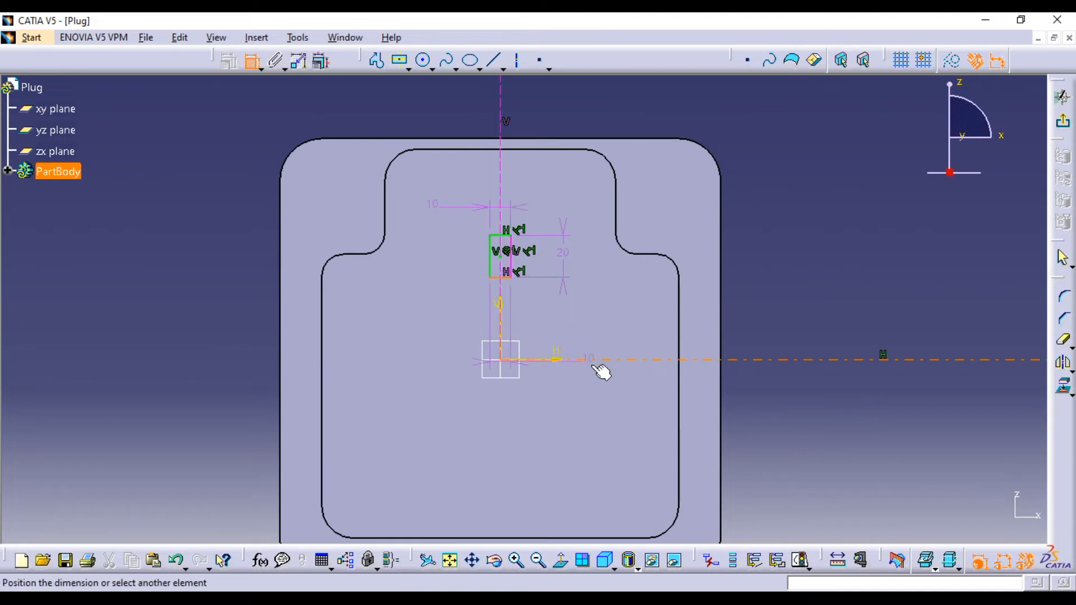
{"action": "left_click", "coordinate": [593, 360]}
{"action": "left_click", "coordinate": [593, 329]}
{"action": "double_click", "coordinate": [593, 328]}
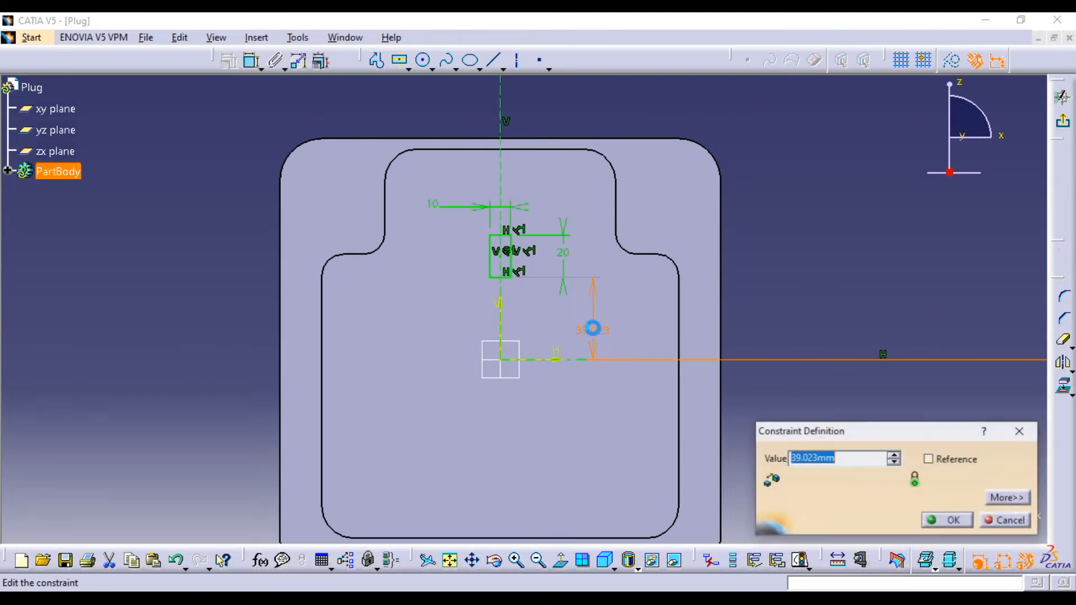
{"action": "type", "text": "40"}
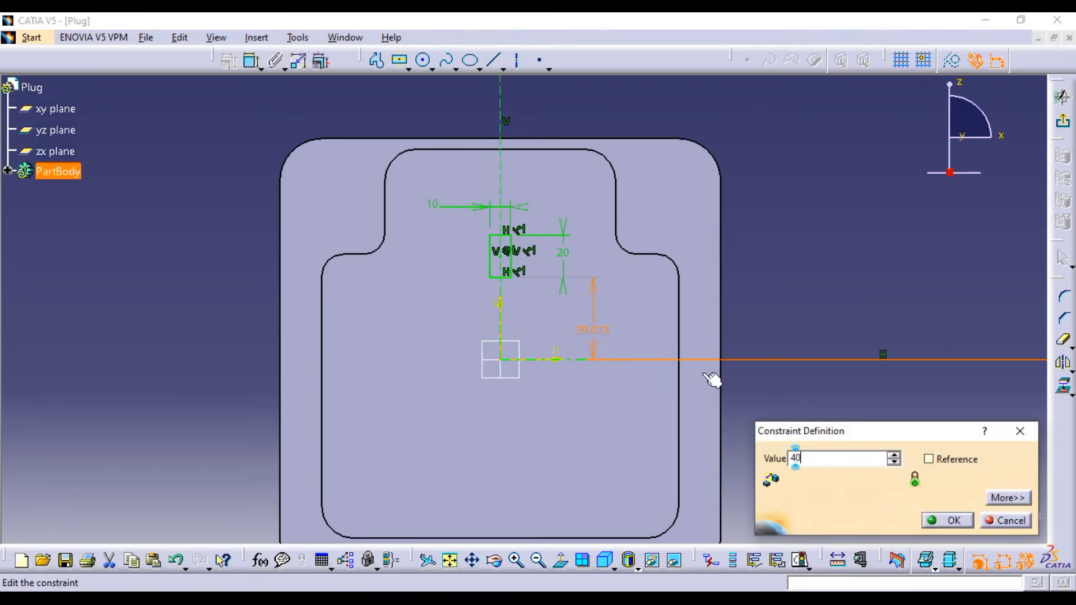
{"action": "left_click", "coordinate": [947, 521]}
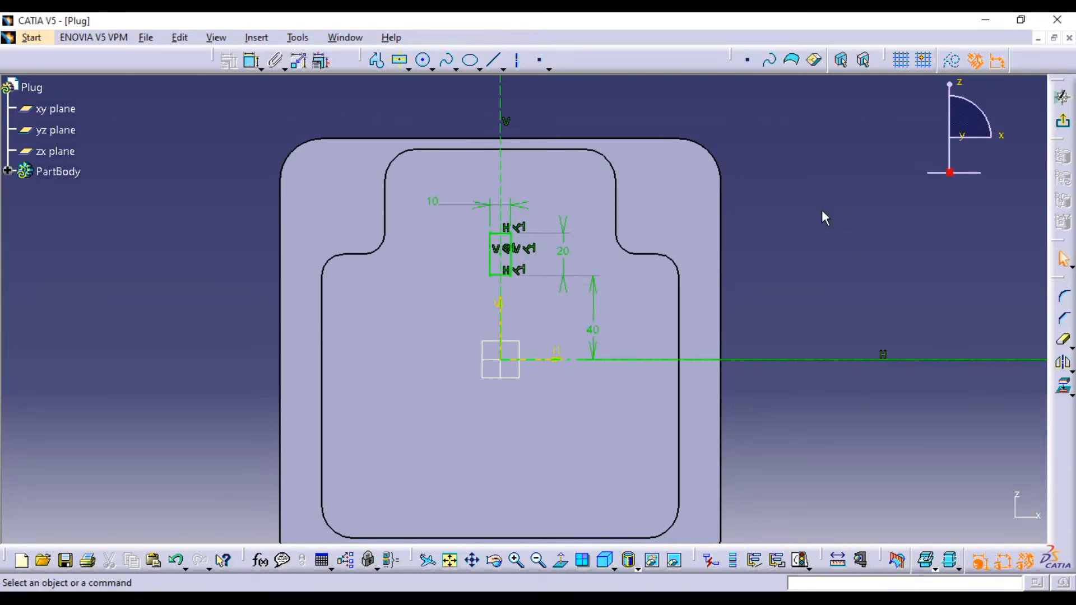
- Draw a vertical construction axis from the sketch origin down to near the body's lower edge
{"action": "mouse_move", "coordinate": [811, 244]}
{"action": "middle_mouse_down"}
{"action": "mouse_move", "coordinate": [808, 221]}
{"action": "mouse_move", "coordinate": [788, 245]}
{"action": "middle_mouse_up"}
{"action": "left_click", "coordinate": [518, 61]}
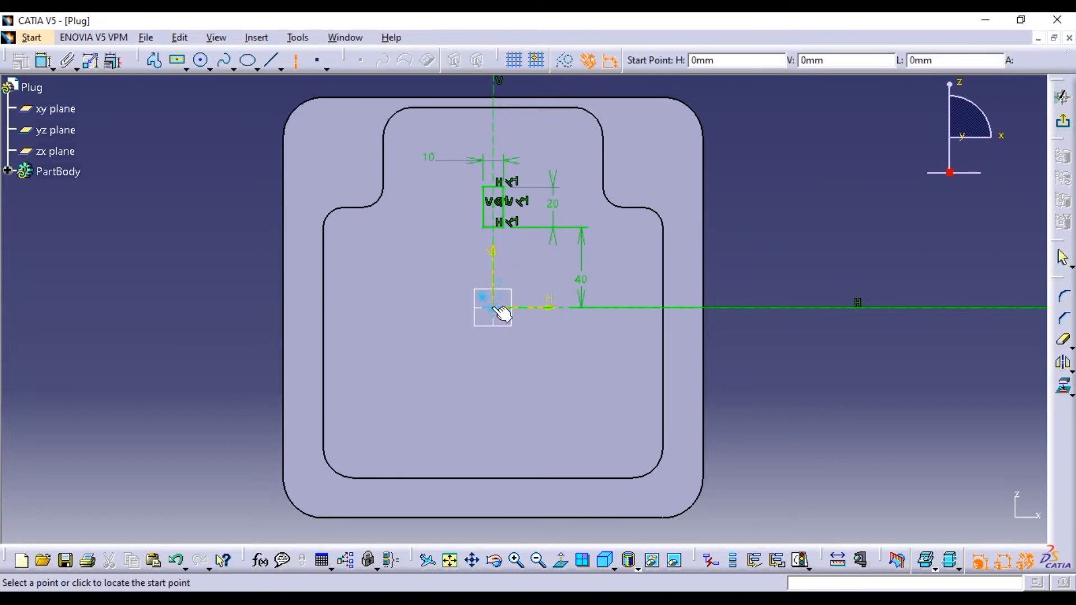
{"action": "left_click", "coordinate": [494, 308]}
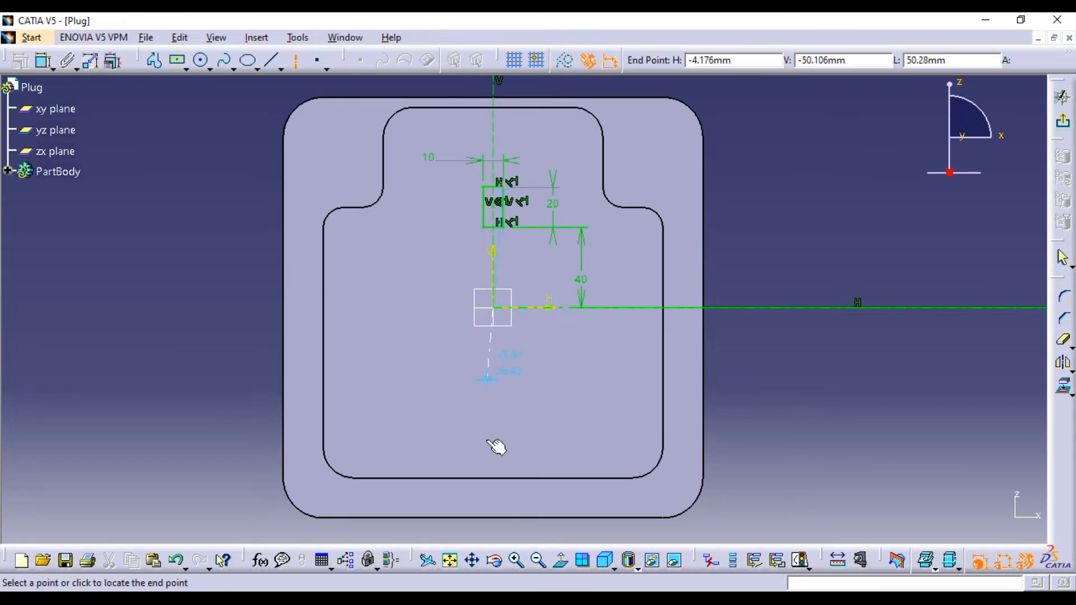
{"action": "left_click", "coordinate": [493, 506]}
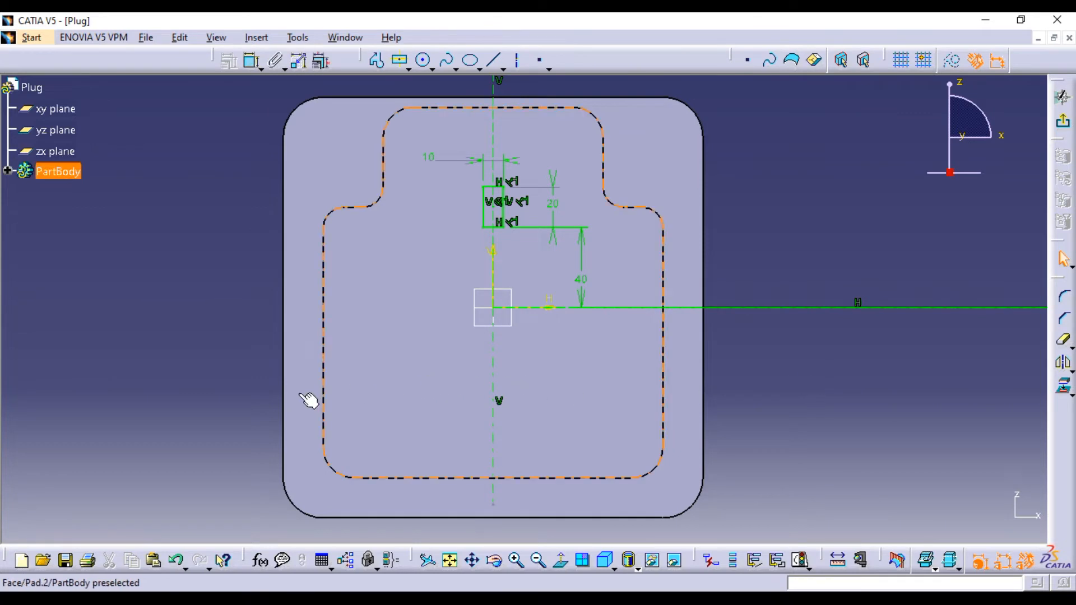
- Draw a horizontal construction axis across the lower part of the face, about 54 mm below the origin
{"action": "left_click", "coordinate": [517, 60]}
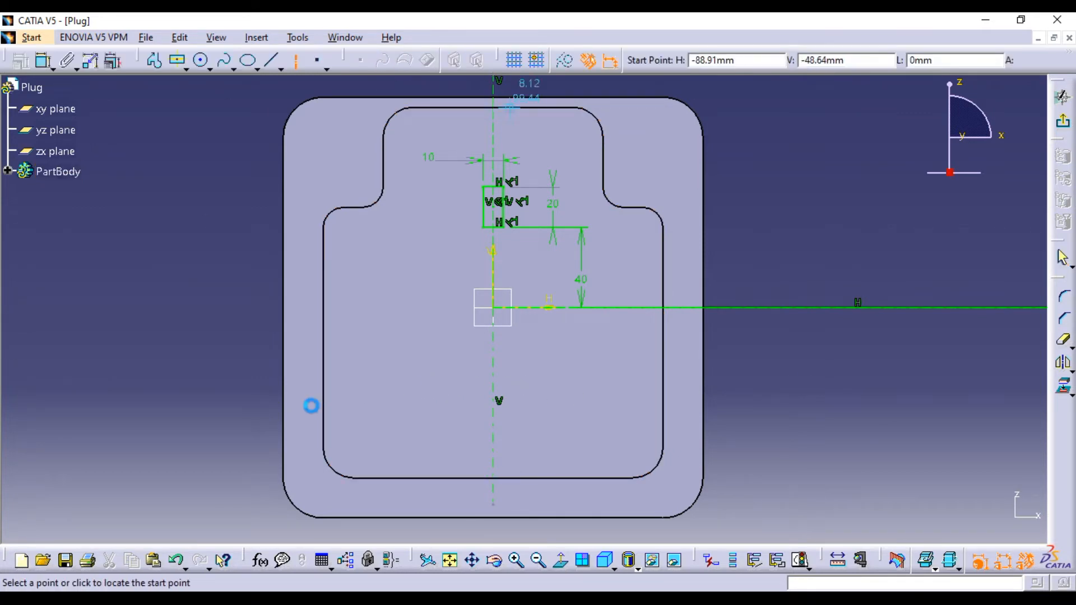
{"action": "left_click", "coordinate": [328, 416]}
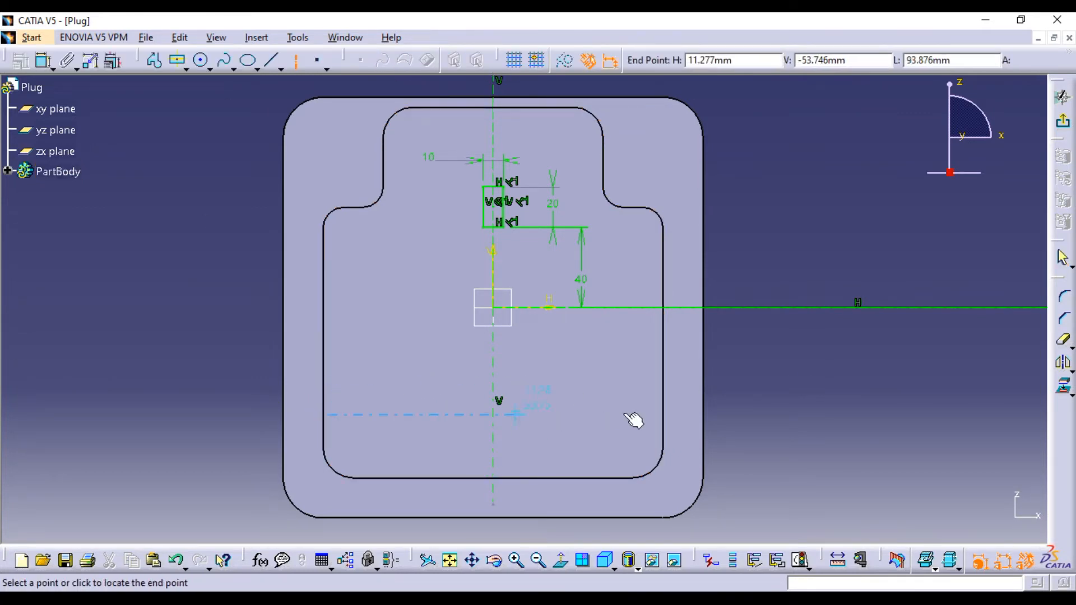
{"action": "left_click", "coordinate": [748, 418]}
{"action": "middle_click_drag", "start_coordinate": [824, 380], "coordinate": [824, 375]}
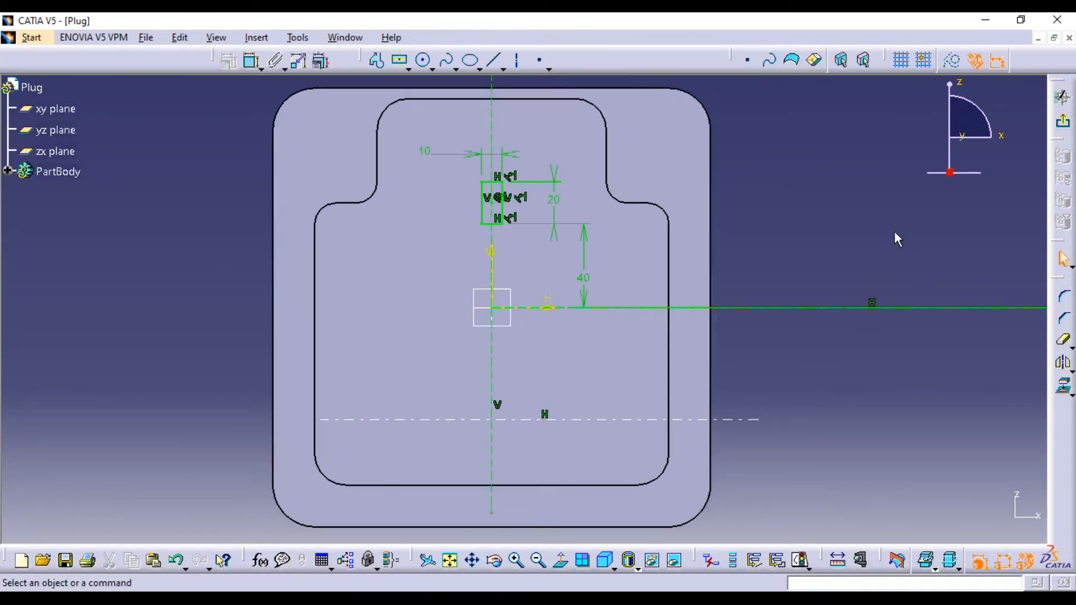
- Dimension the distance between the origin's horizontal axis and the lower construction axis and set it to 50 mm
{"action": "left_click", "coordinate": [254, 62]}
{"action": "left_click", "coordinate": [746, 307]}
{"action": "left_click", "coordinate": [755, 419]}
{"action": "double_click", "coordinate": [756, 369]}
{"action": "type", "text": "50mm"}
{"action": "key", "text": "Return"}
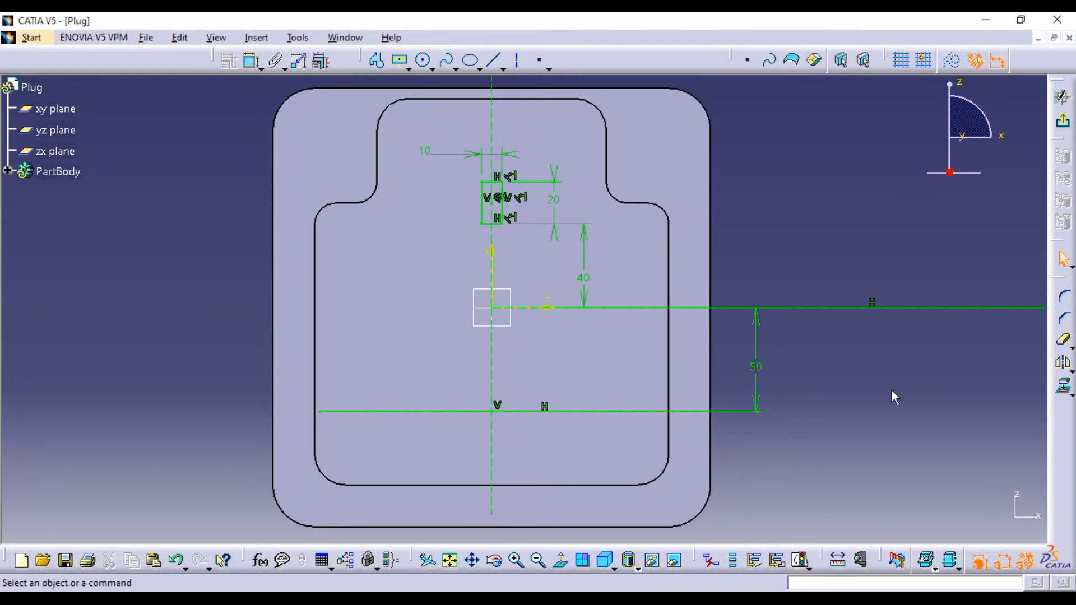
- Draw a centered rectangle about 14 by 8 mm on the lower construction axis, left of the vertical axis
{"action": "left_click", "coordinate": [399, 60]}
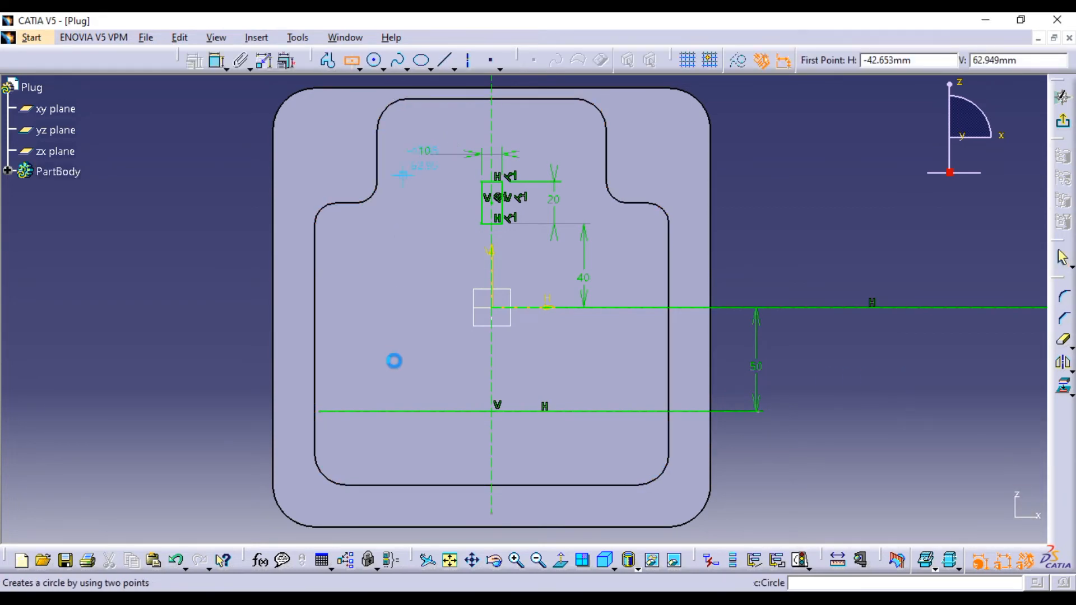
{"action": "left_click", "coordinate": [398, 412]}
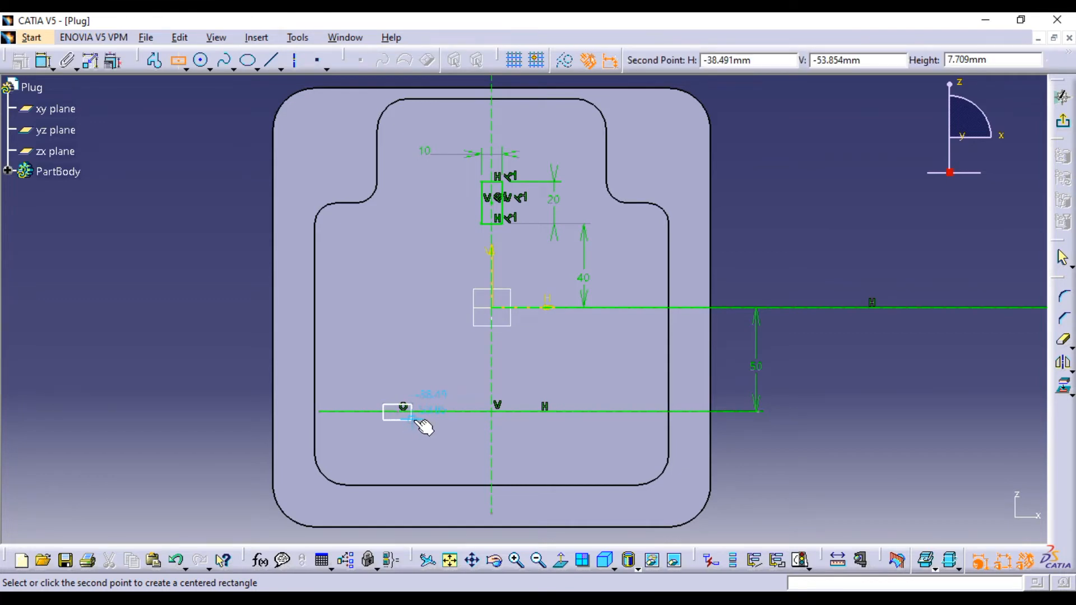
{"action": "left_click", "coordinate": [413, 419]}
- Dimension the lower rectangle's width and set it to 15 mm
{"action": "left_click", "coordinate": [250, 60]}
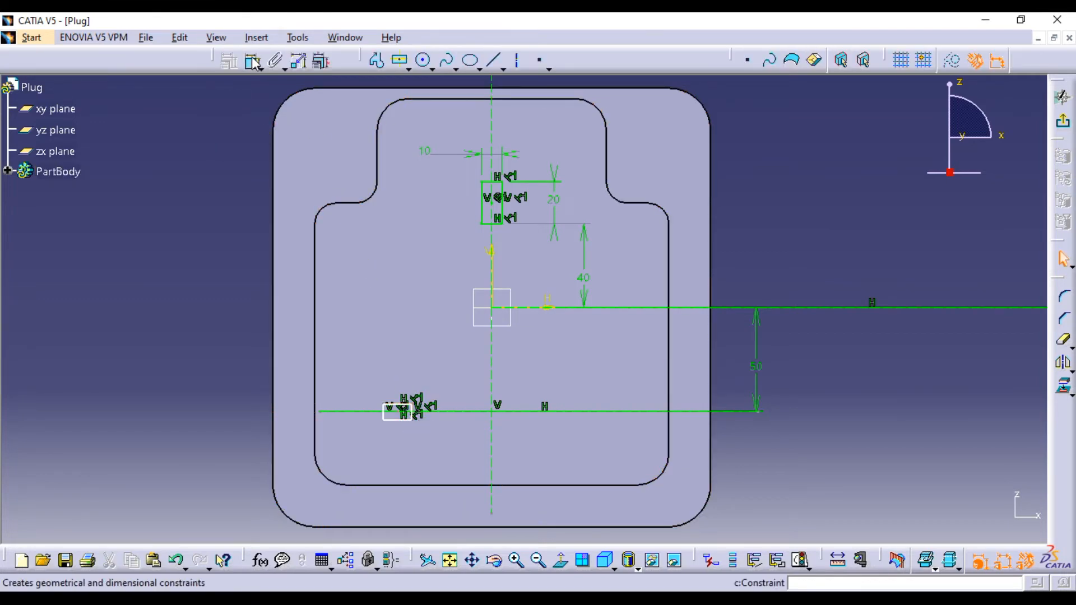
{"action": "left_click", "coordinate": [401, 405]}
{"action": "left_click", "coordinate": [393, 365]}
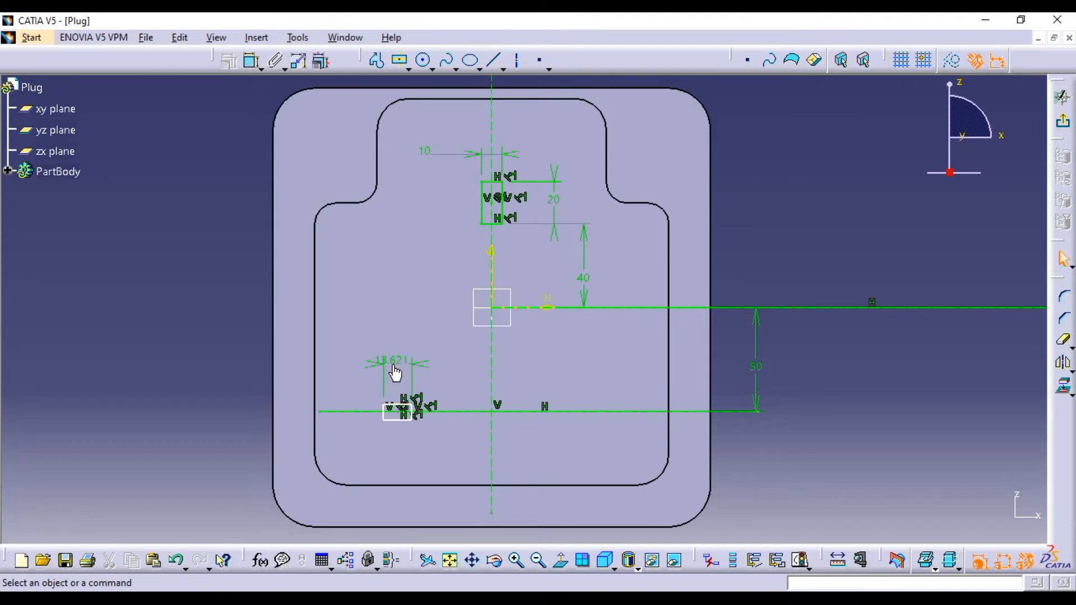
{"action": "double_click", "coordinate": [395, 362]}
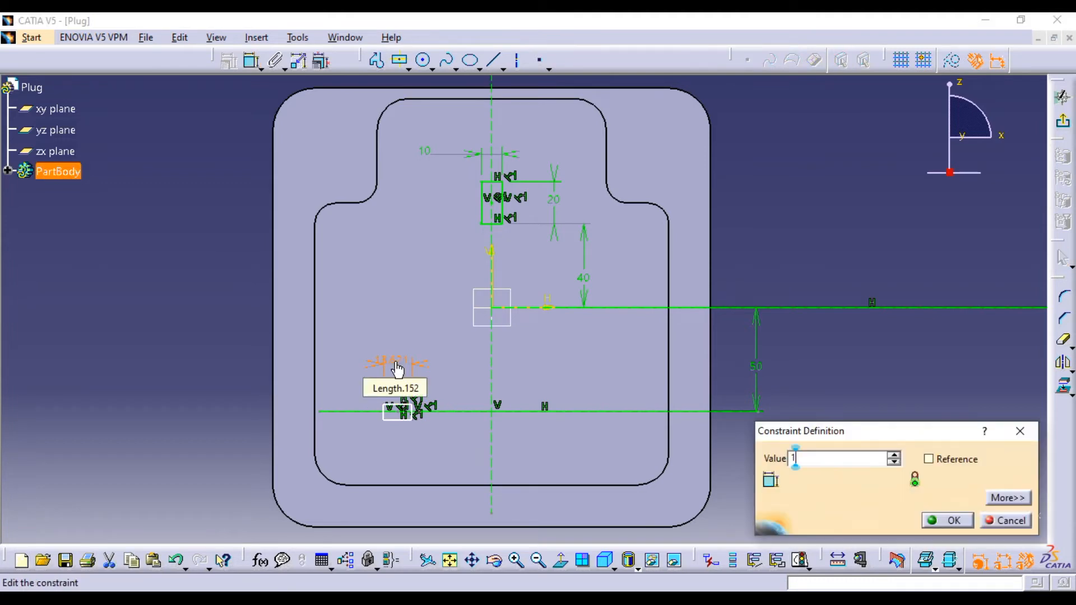
{"action": "type", "text": "5"}
{"action": "left_click", "coordinate": [948, 521]}
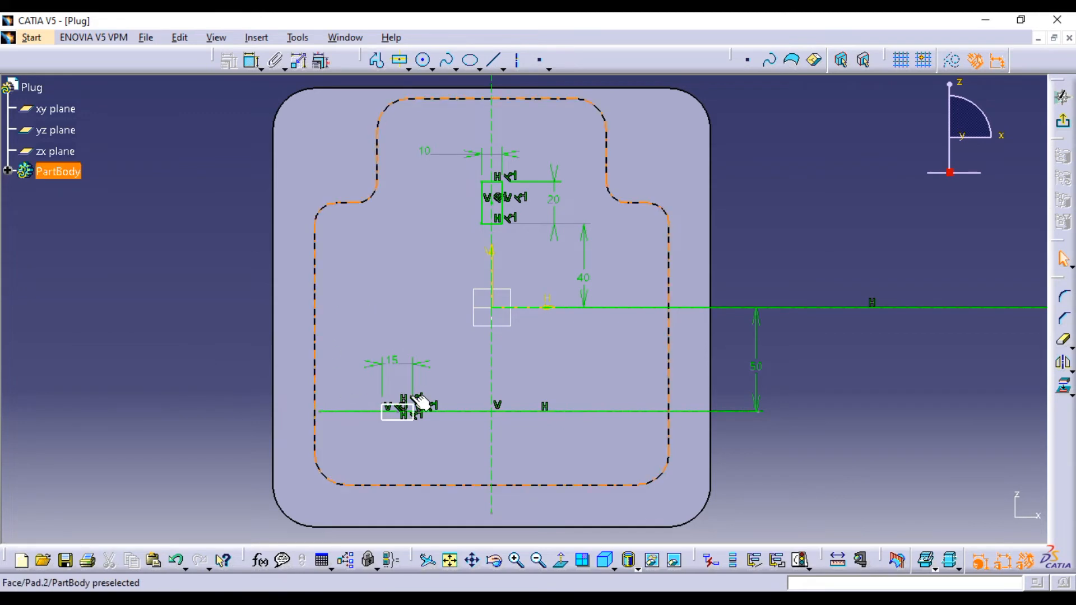
- Dimension the lower rectangle's height and set it to 4 mm
{"action": "left_click", "coordinate": [254, 62]}
{"action": "scroll", "coordinate": [240, 293], "scroll_direction": "up", "scroll_amount": 3}
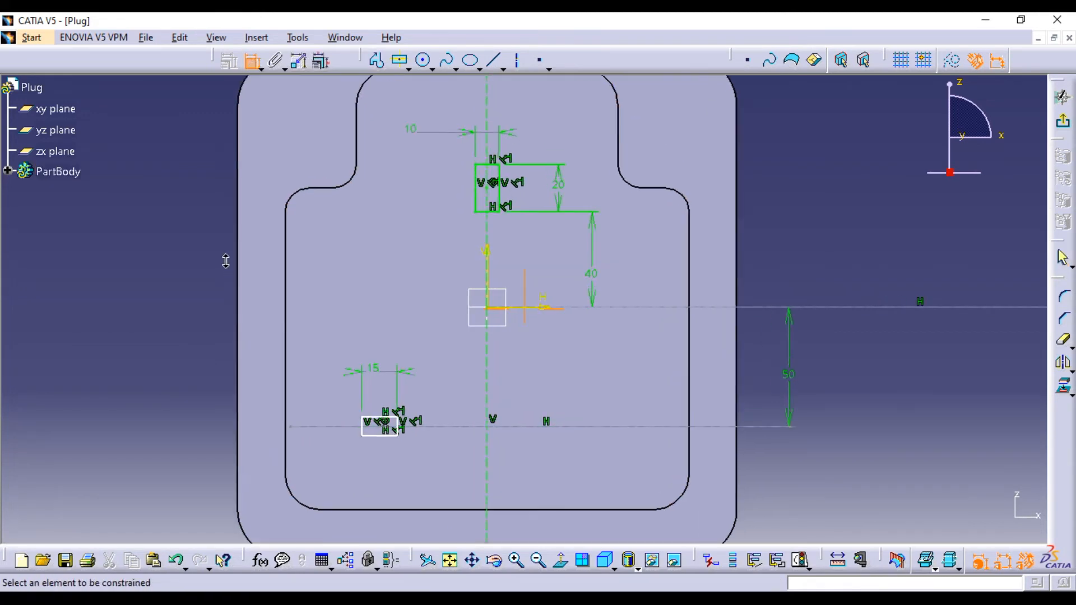
{"action": "left_click", "coordinate": [317, 467]}
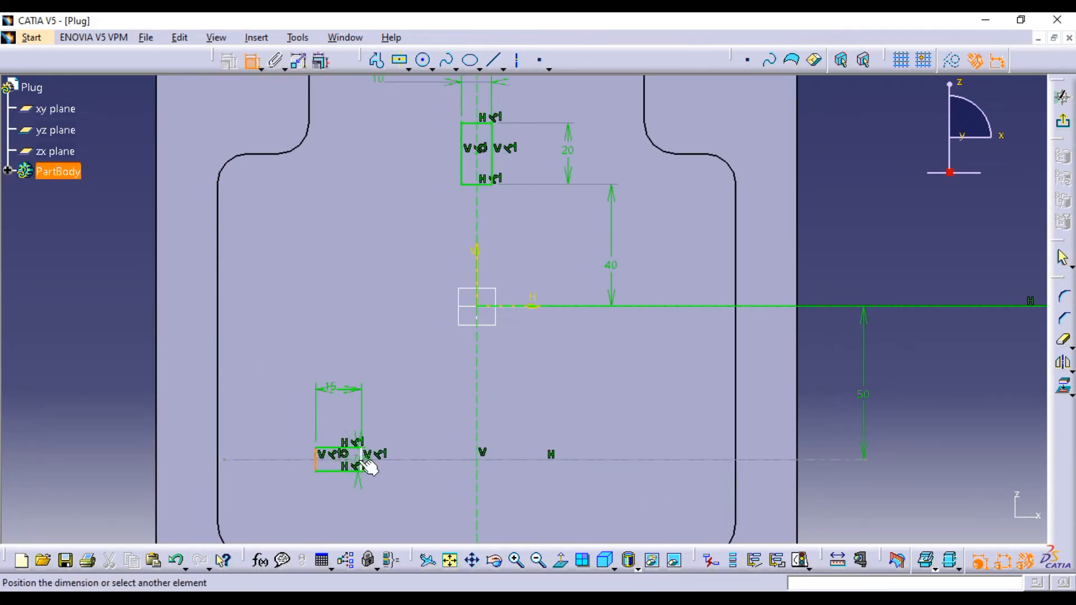
{"action": "left_click", "coordinate": [274, 396]}
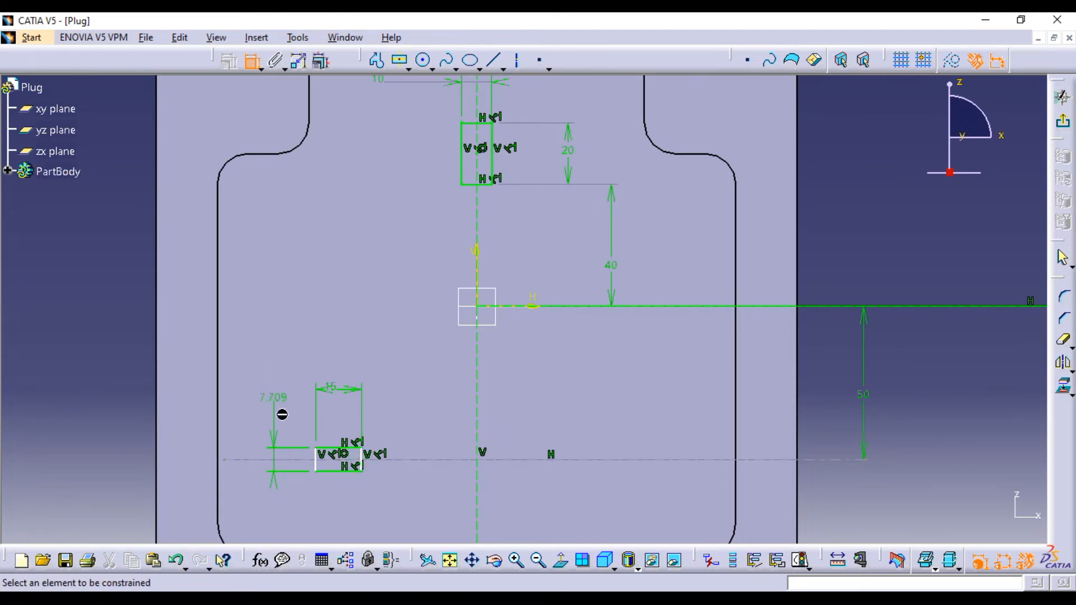
{"action": "double_click", "coordinate": [282, 396]}
{"action": "type", "text": "4mm"}
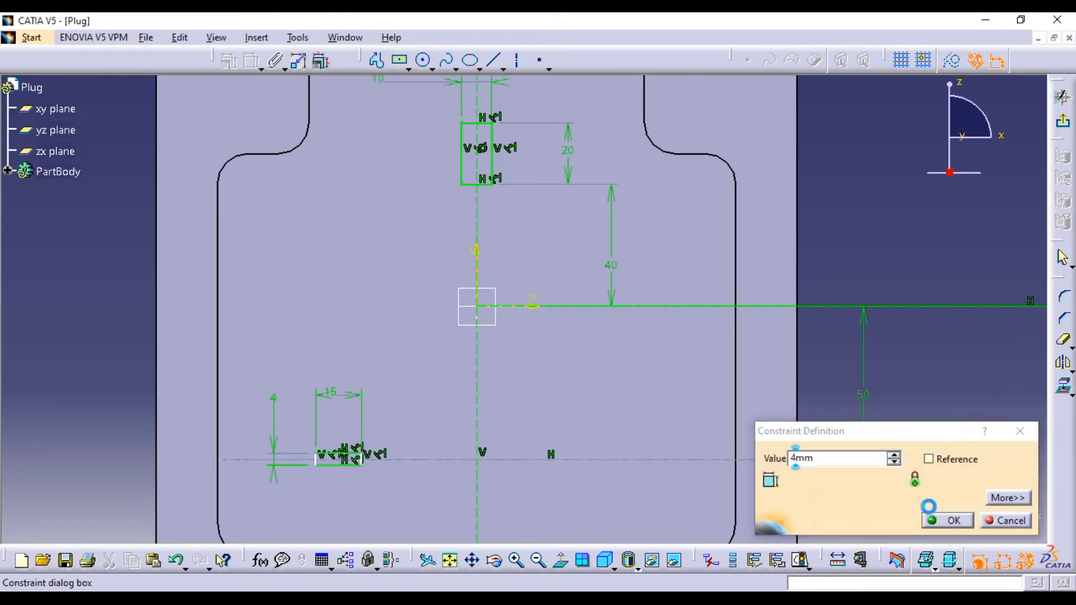
{"action": "left_click", "coordinate": [945, 521]}
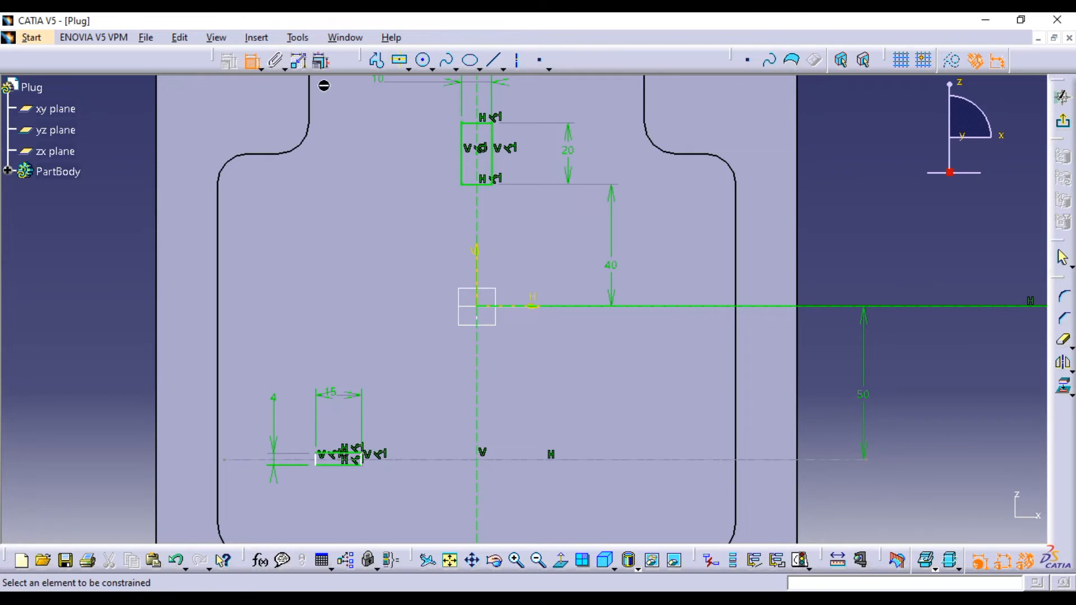
- Dimension the distance from the lower rectangle's right edge to the vertical axis and set it to 35 mm
{"action": "left_click", "coordinate": [359, 464]}
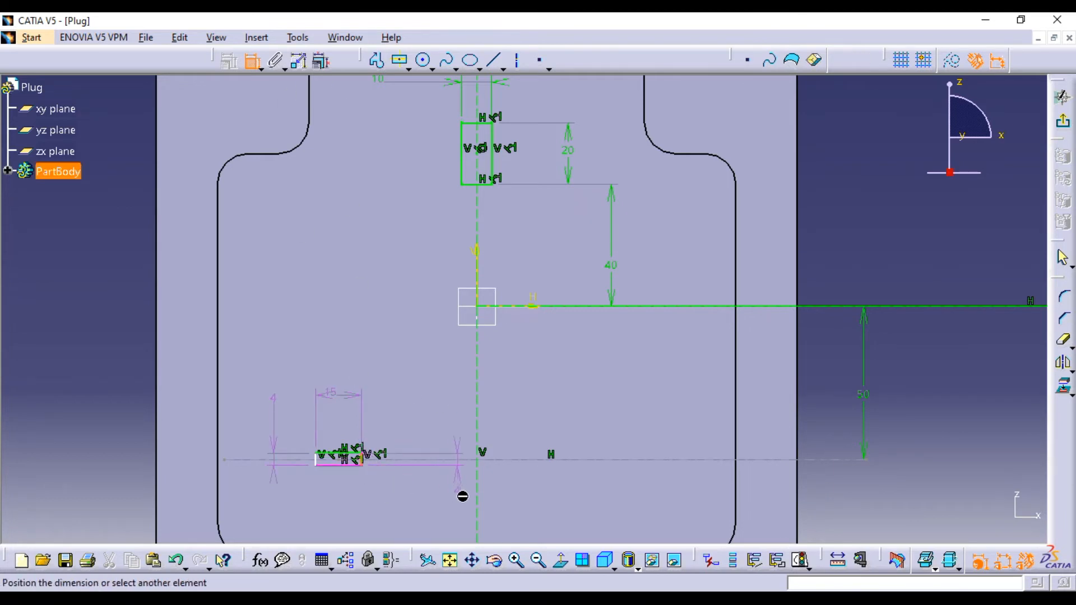
{"action": "left_click", "coordinate": [478, 503]}
{"action": "left_click", "coordinate": [429, 399]}
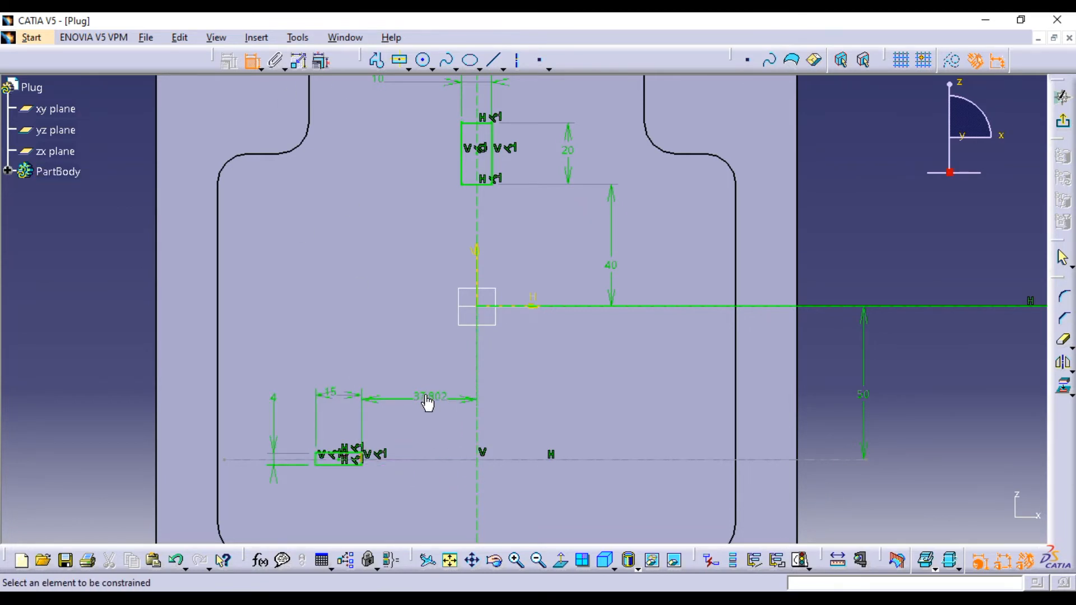
{"action": "double_click", "coordinate": [426, 397]}
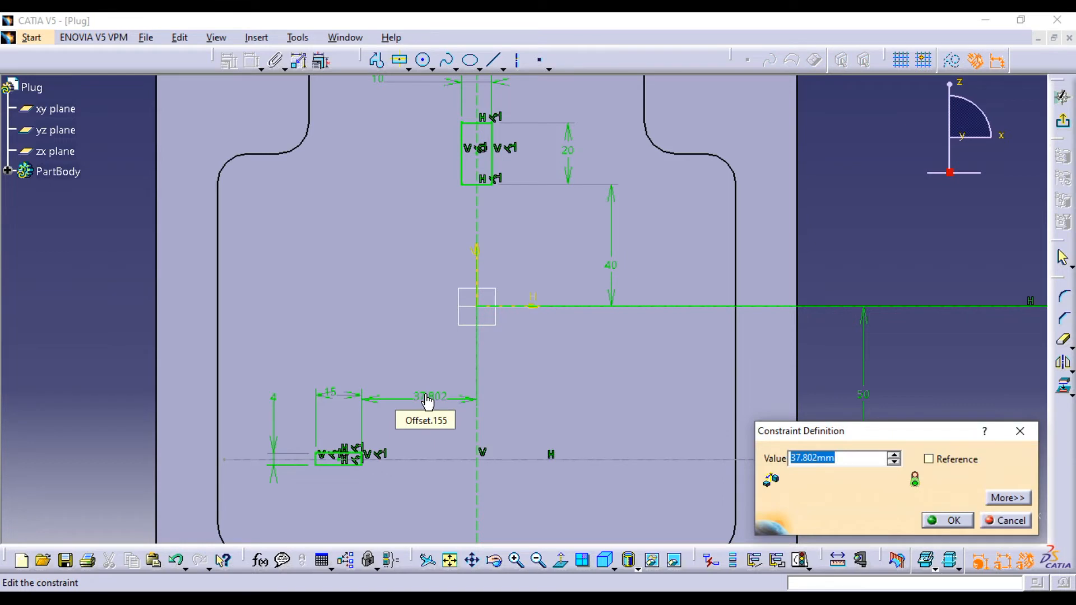
{"action": "type", "text": "3"}
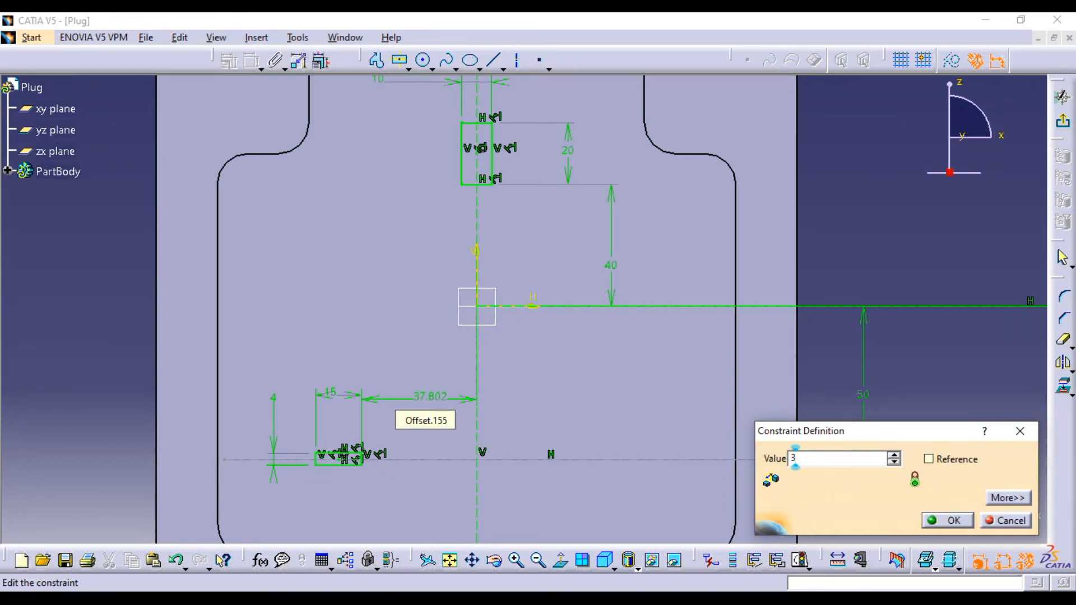
{"action": "type", "text": "5"}
{"action": "left_click", "coordinate": [947, 521]}
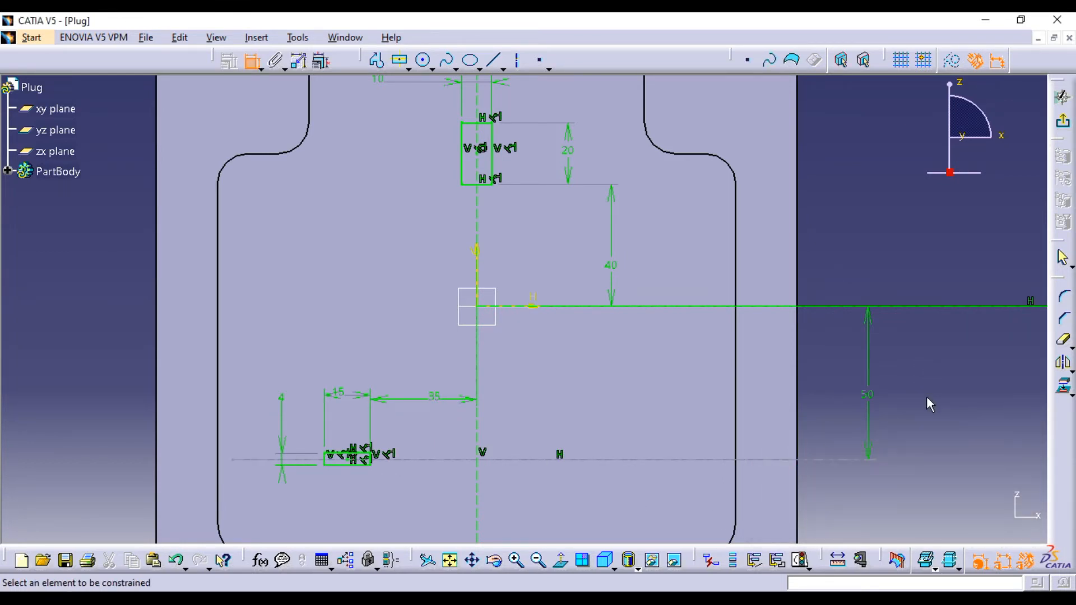
{"action": "mouse_move", "coordinate": [926, 396]}
{"action": "middle_mouse_down"}
{"action": "mouse_move", "coordinate": [695, 412]}
{"action": "mouse_move", "coordinate": [817, 409]}
{"action": "mouse_move", "coordinate": [846, 435]}
{"action": "middle_mouse_up"}
{"action": "key", "text": "Escape"}
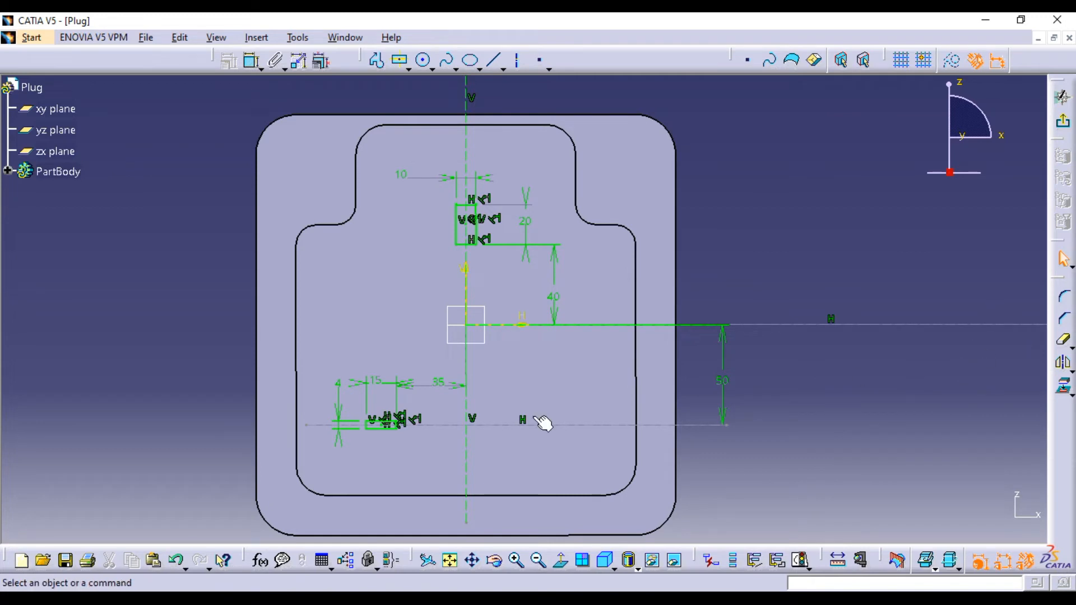
- Mirror the four sides of the lower rectangle about the vertical axis
{"action": "left_click", "coordinate": [375, 428]}
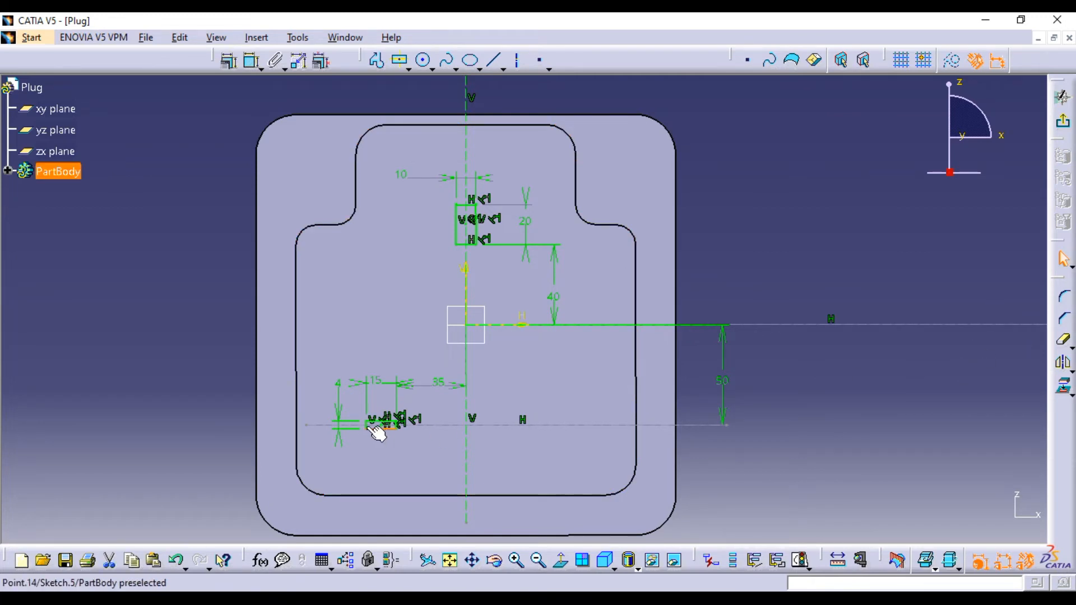
{"action": "mouse_move", "coordinate": [377, 432]}
{"action": "middle_mouse_down"}
{"action": "mouse_move", "coordinate": [372, 443]}
{"action": "mouse_move", "coordinate": [355, 372]}
{"action": "mouse_move", "coordinate": [361, 425]}
{"action": "mouse_move", "coordinate": [317, 386]}
{"action": "middle_mouse_up"}
{"action": "left_click", "coordinate": [279, 385], "text": "ctrl"}
{"action": "left_click", "coordinate": [314, 374], "text": "ctrl"}
{"action": "left_click", "coordinate": [351, 383], "text": "ctrl"}
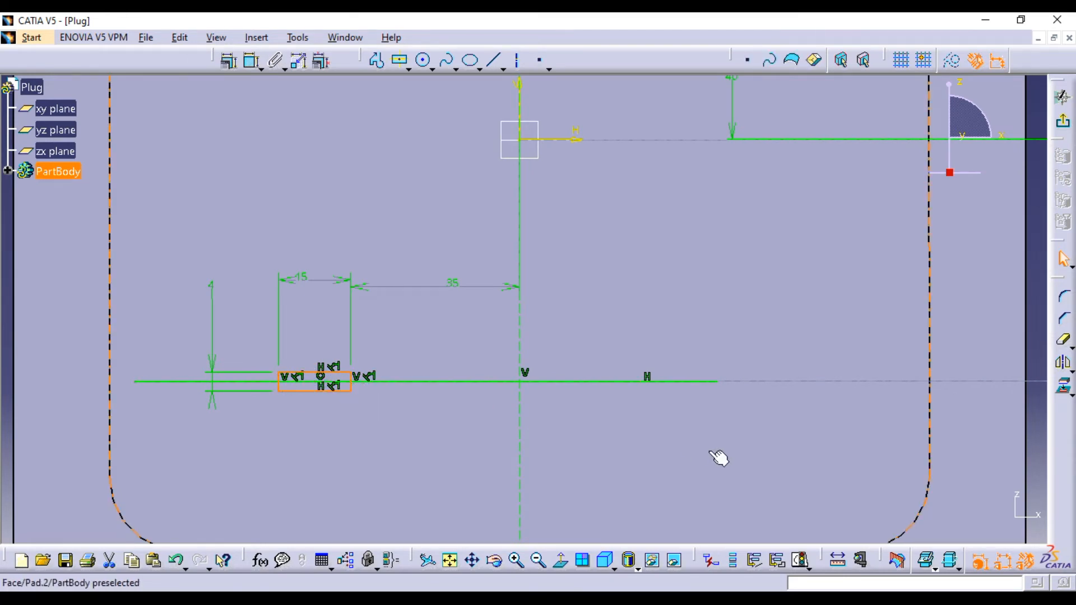
{"action": "left_click", "coordinate": [1065, 365]}
{"action": "left_click", "coordinate": [520, 249]}
{"action": "middle_click_drag", "start_coordinate": [671, 417], "coordinate": [878, 357]}
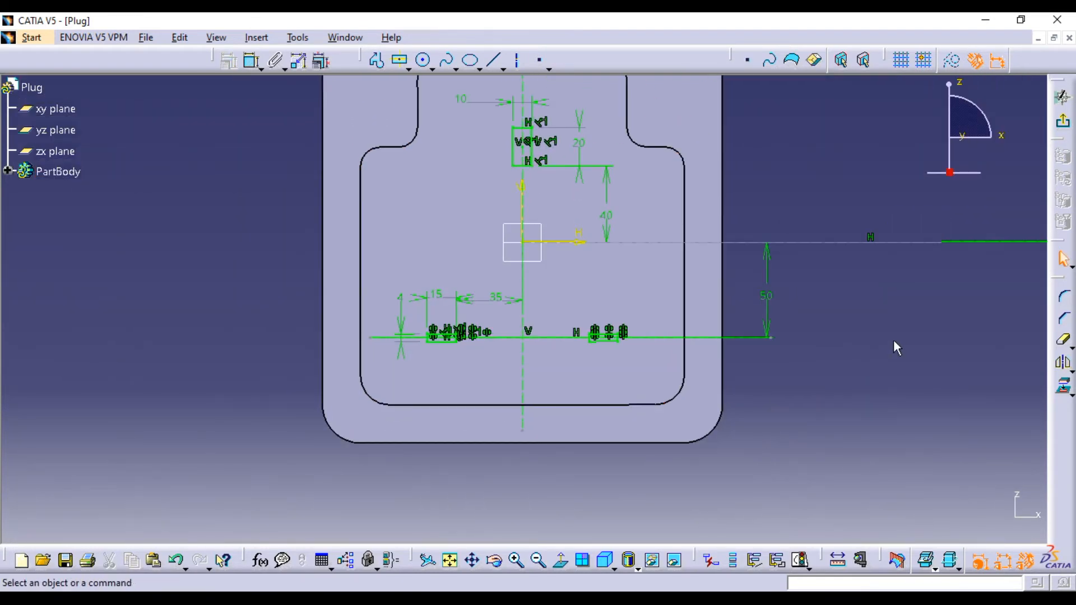
- Exit the sketch and pad the three pin rectangles to a length of 65 mm
{"action": "left_click", "coordinate": [1063, 121]}
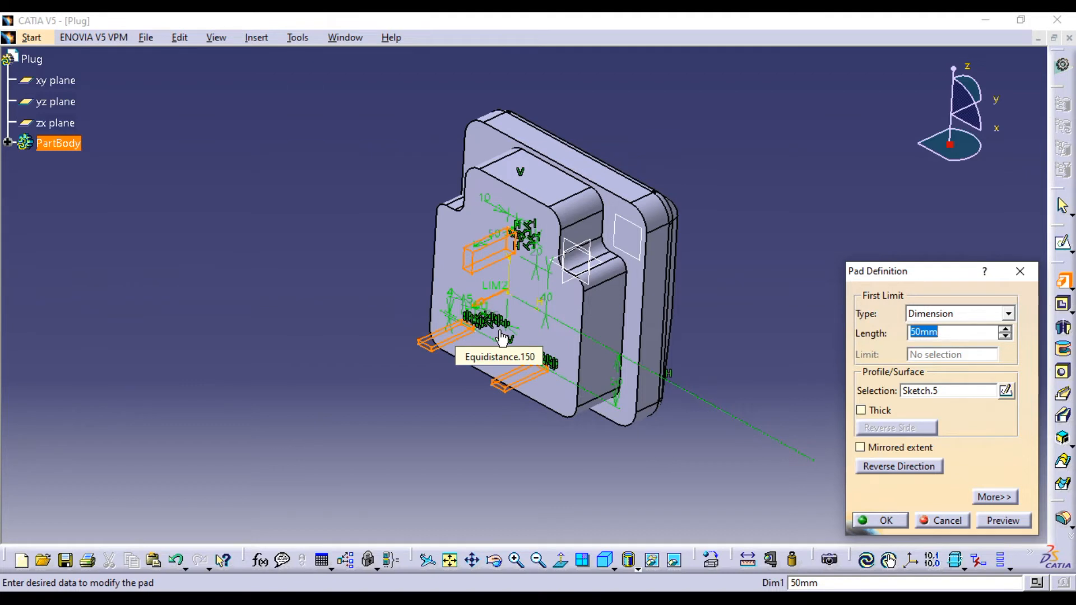
{"action": "left_click", "coordinate": [847, 230]}
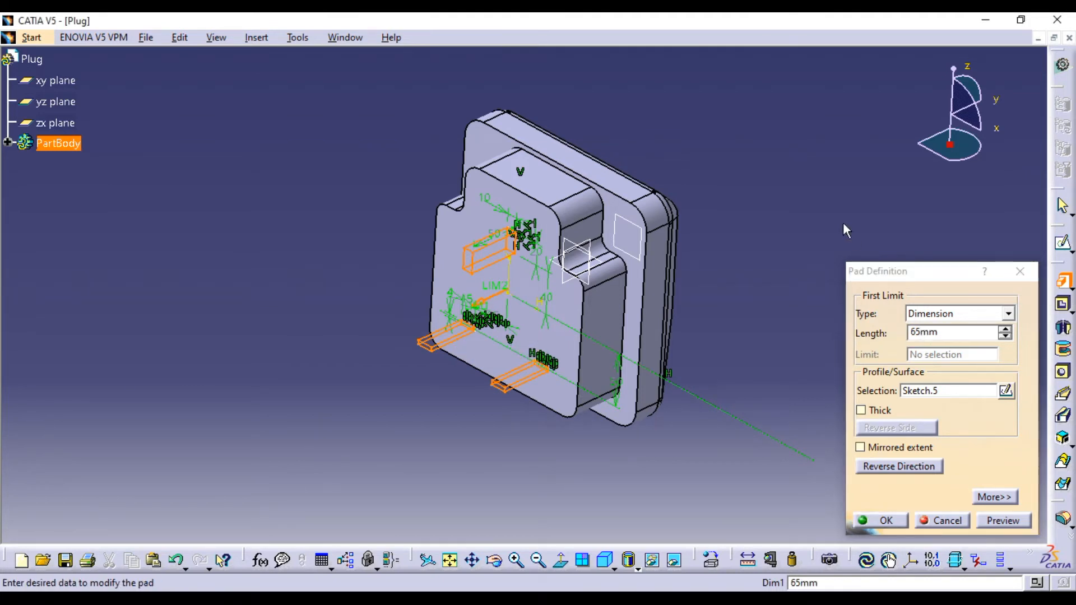
{"action": "left_click", "coordinate": [1004, 519]}
{"action": "left_click", "coordinate": [879, 520]}
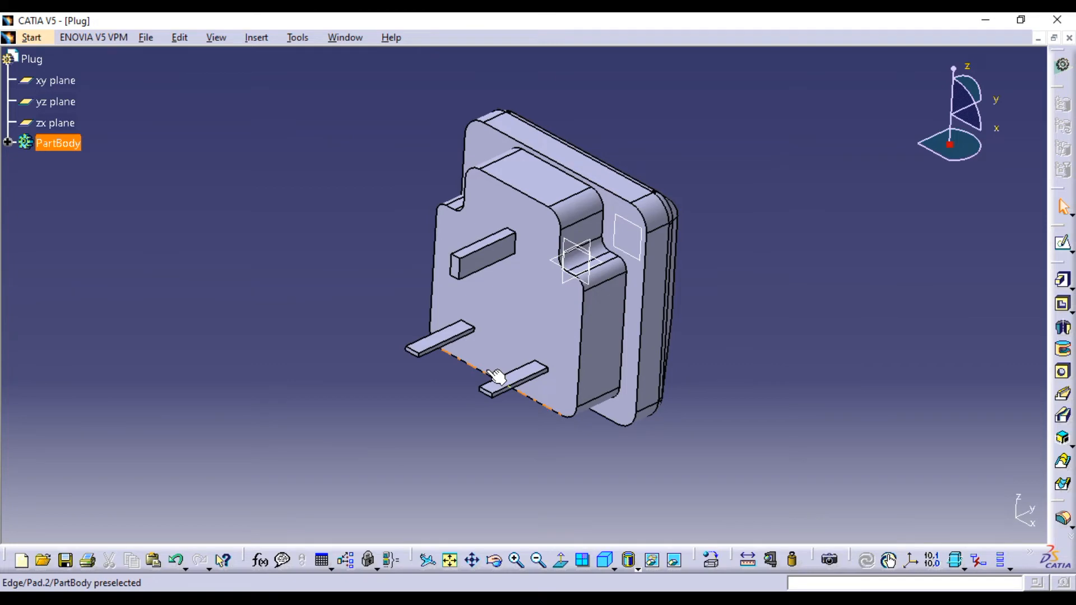
{"action": "middle_click_drag", "start_coordinate": [689, 333], "coordinate": [703, 241]}
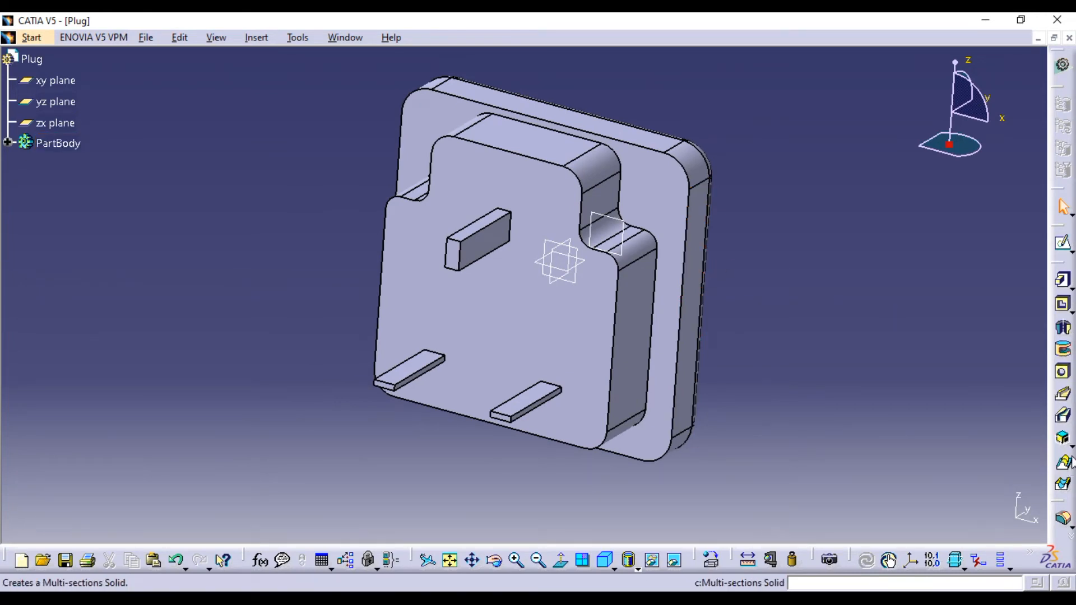
{"action": "left_click", "coordinate": [1072, 528]}
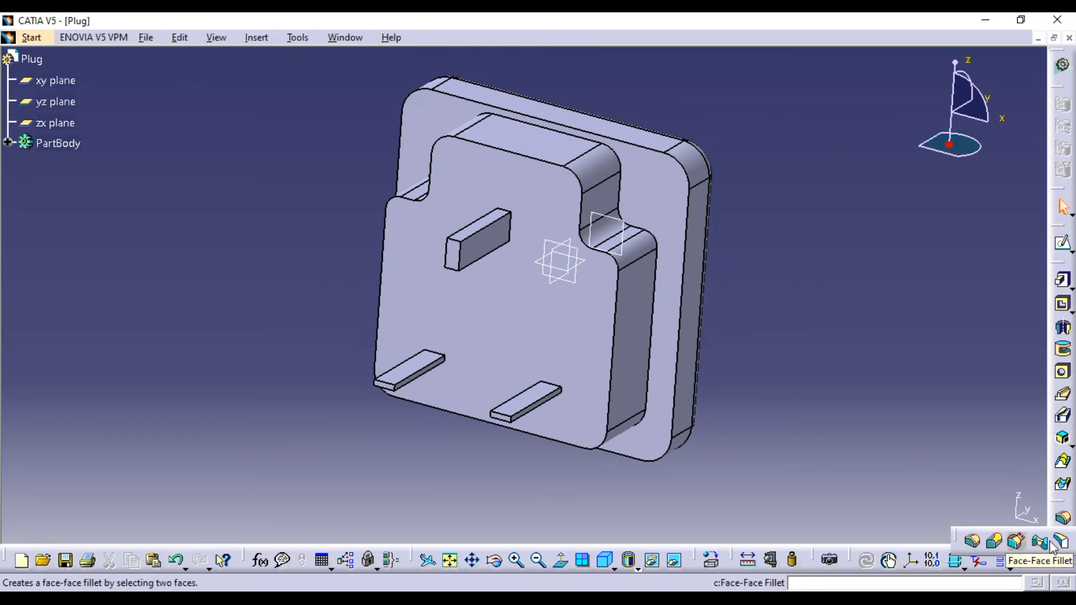
{"action": "left_click", "coordinate": [267, 41]}
{"action": "mouse_move", "coordinate": [324, 286]}
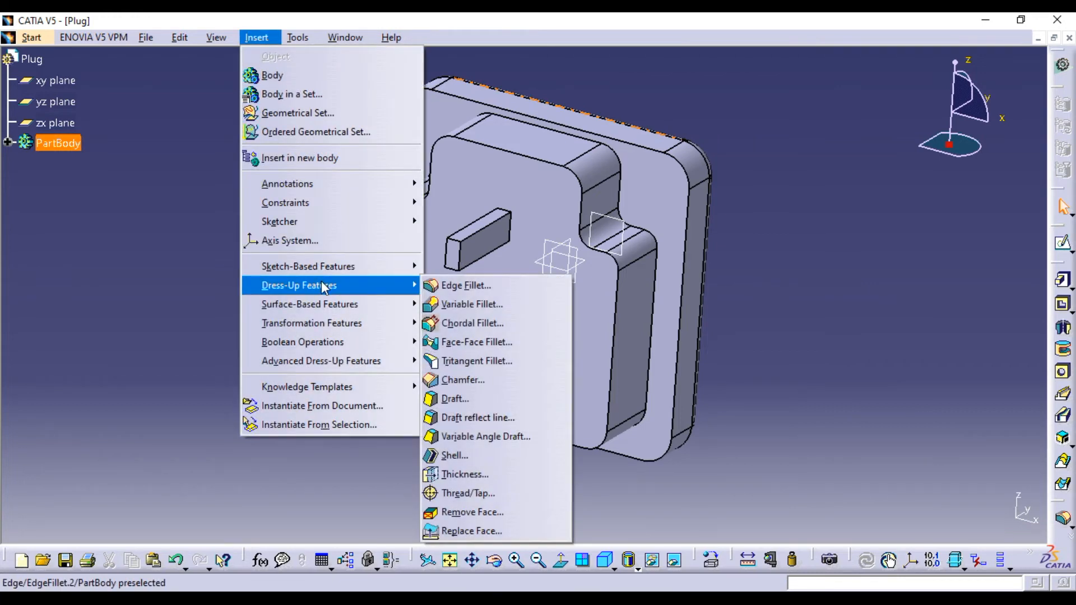
{"action": "left_click", "coordinate": [460, 380]}
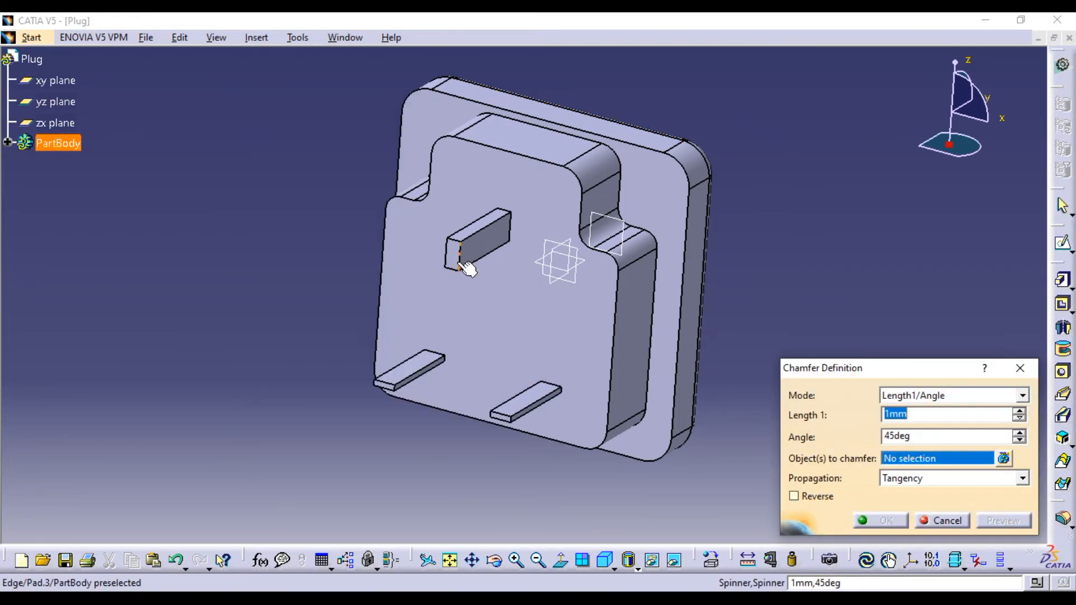
{"action": "left_click", "coordinate": [459, 259]}
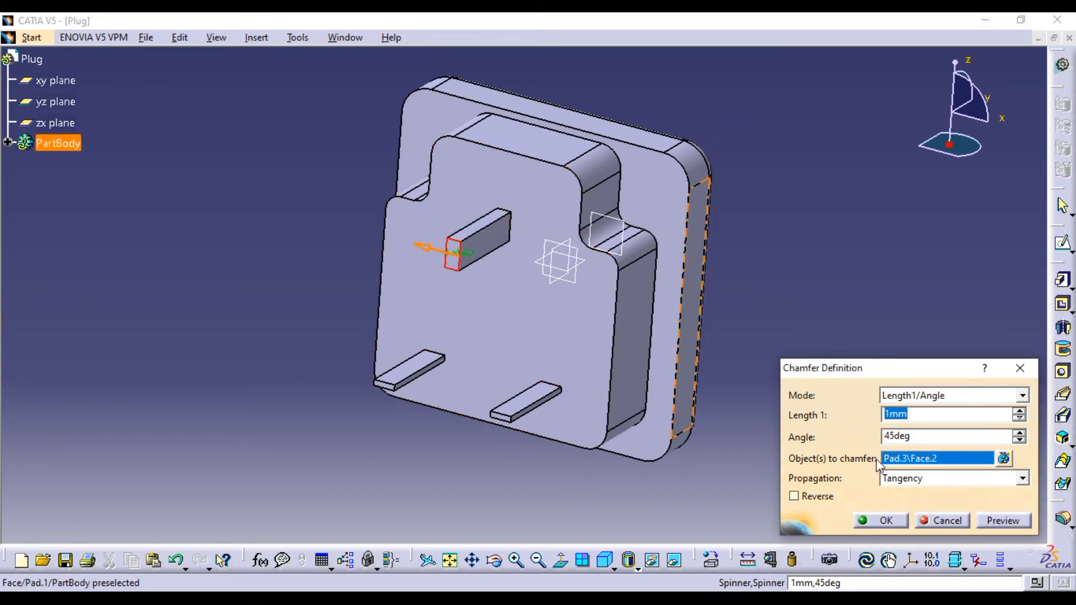
{"action": "left_click", "coordinate": [1002, 521]}
{"action": "middle_click_drag", "start_coordinate": [494, 505], "coordinate": [481, 361]}
{"action": "middle_click_drag", "start_coordinate": [501, 465], "coordinate": [525, 259]}
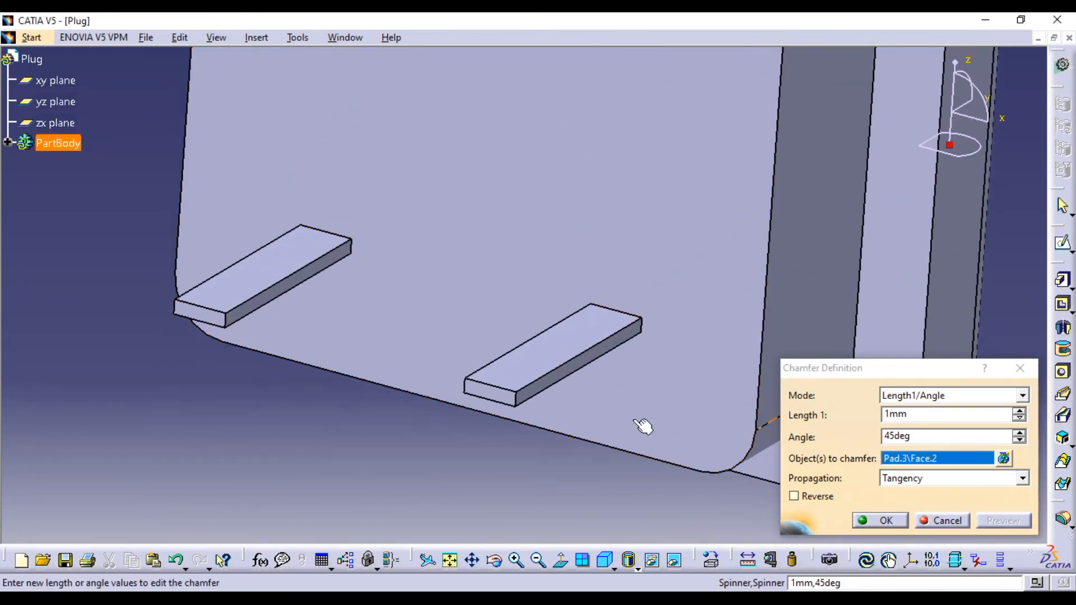
{"action": "left_click", "coordinate": [508, 402]}
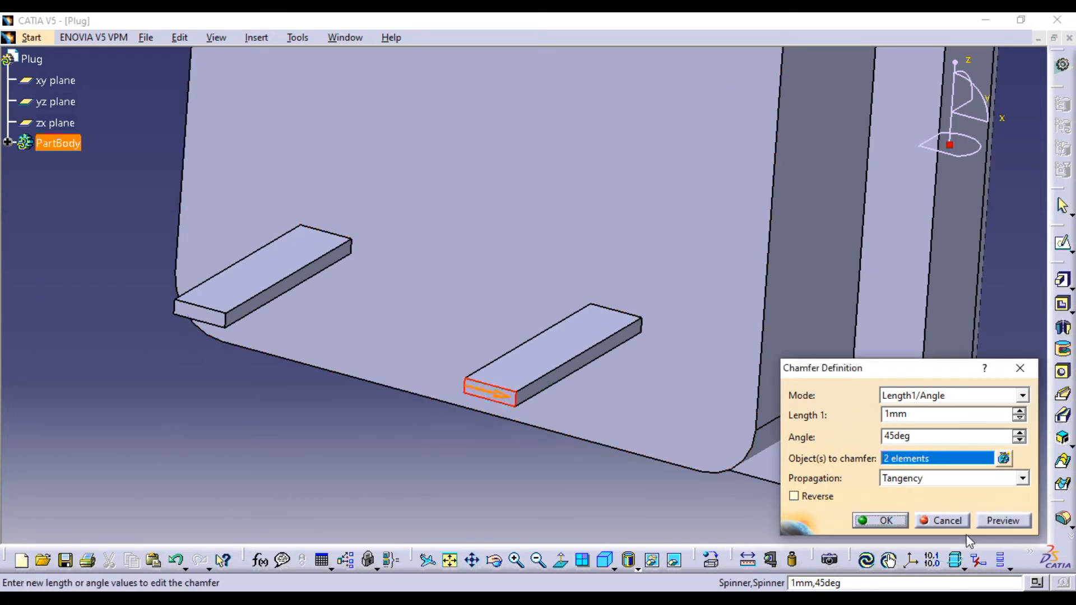
{"action": "left_click", "coordinate": [985, 521]}
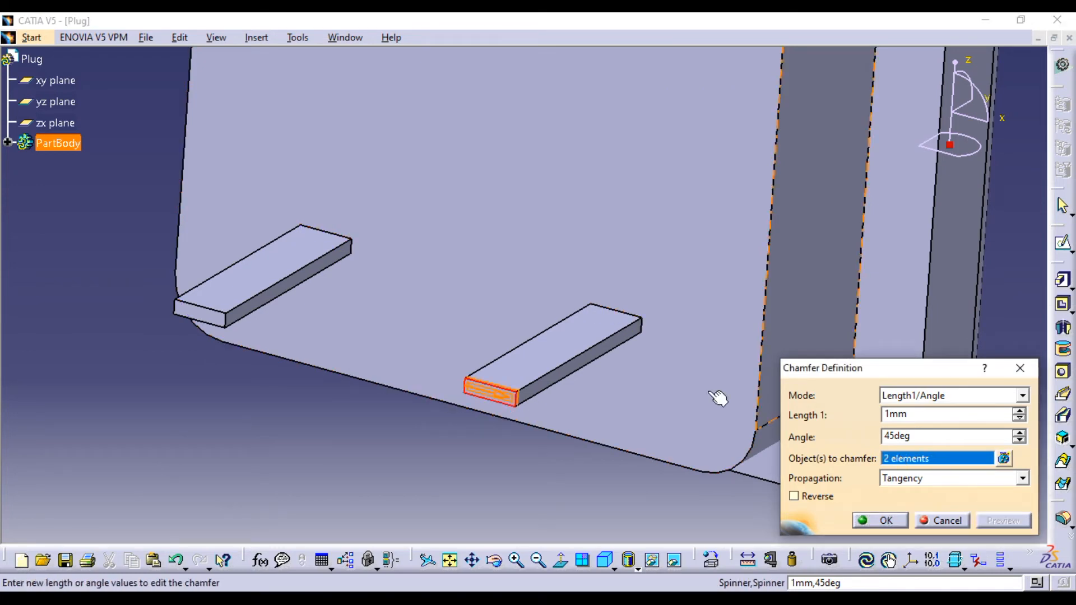
{"action": "left_click", "coordinate": [224, 327]}
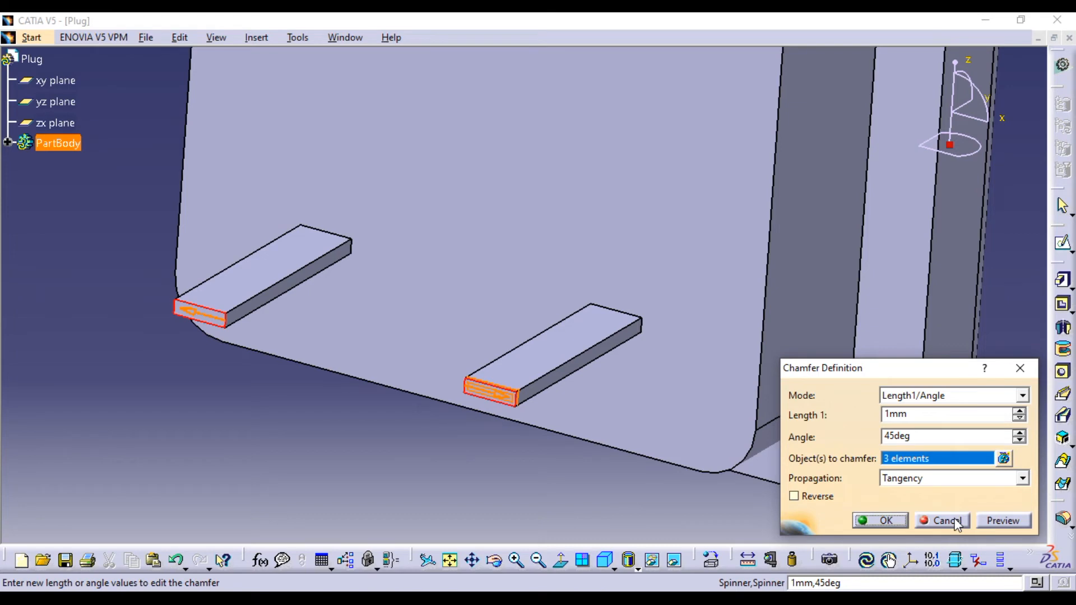
{"action": "left_click", "coordinate": [1004, 458]}
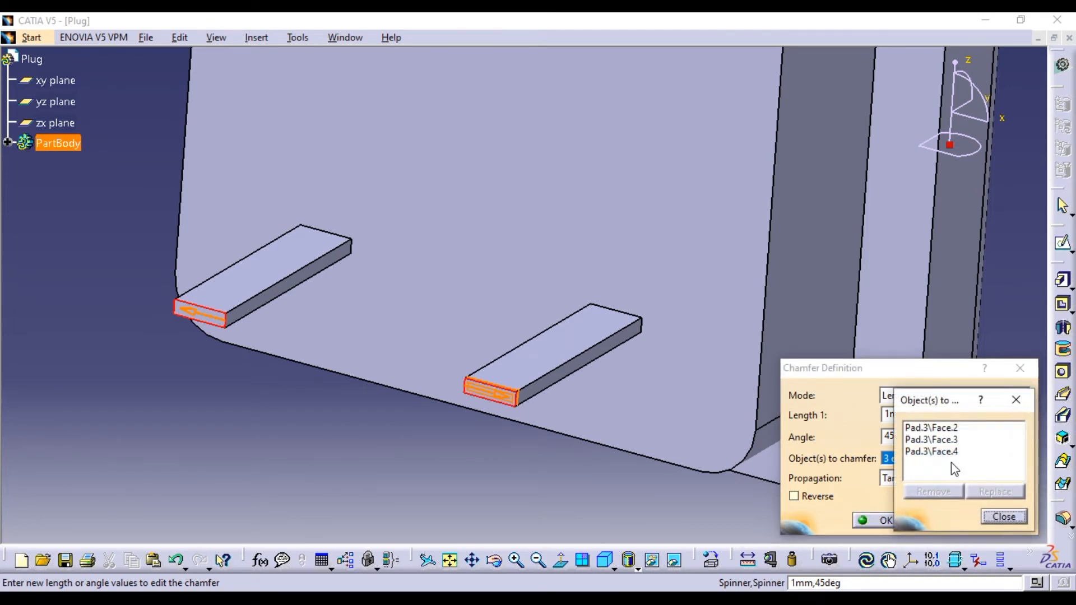
{"action": "right_click", "coordinate": [942, 452]}
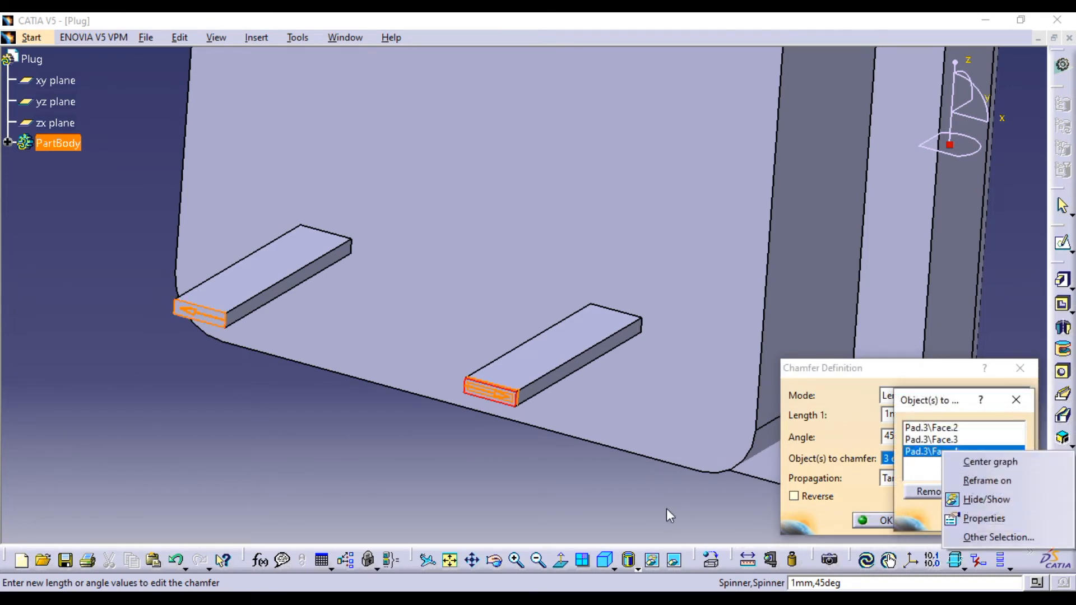
{"action": "left_click", "coordinate": [914, 493]}
{"action": "left_click", "coordinate": [932, 492]}
{"action": "left_click", "coordinate": [933, 440]}
{"action": "left_click", "coordinate": [931, 492]}
{"action": "left_click", "coordinate": [1008, 517]}
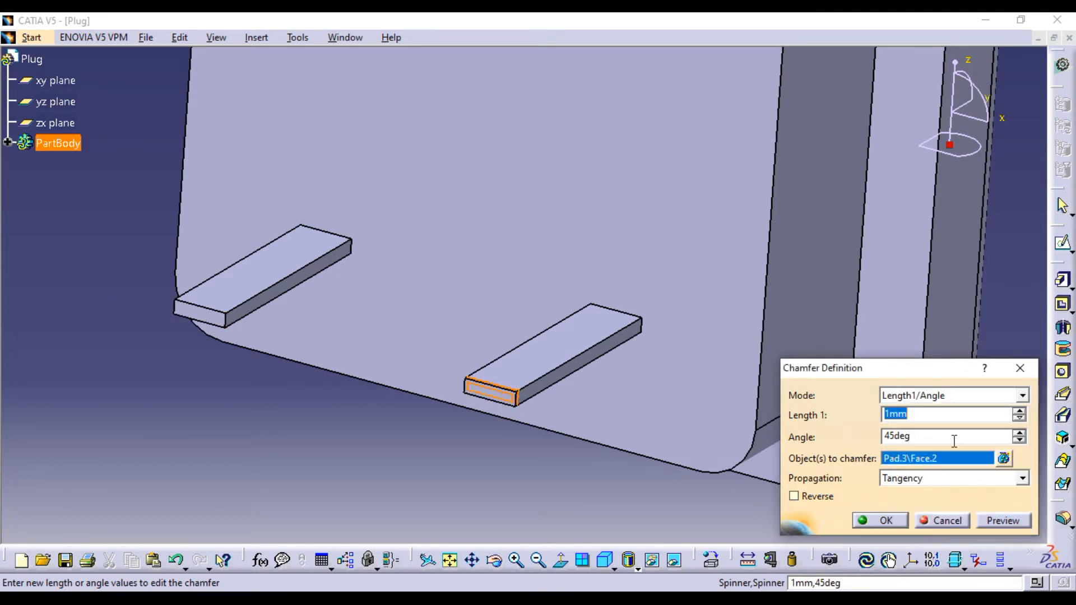
{"action": "left_click", "coordinate": [942, 521]}
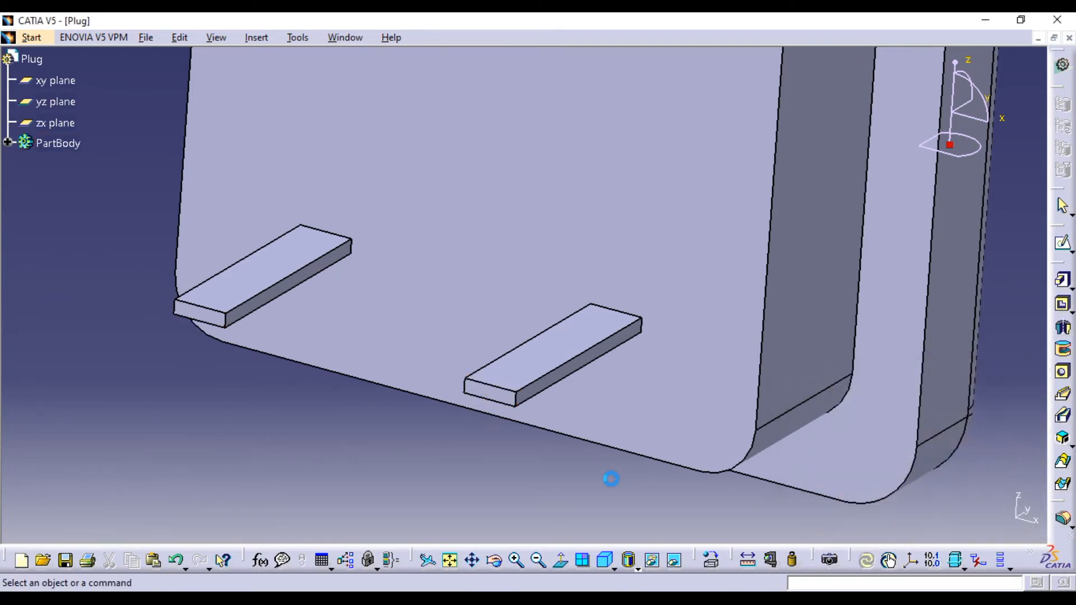
- Chamfer the end face of the upper pin with a length of 2 mm at 45 degrees
{"action": "middle_click_drag", "start_coordinate": [602, 477], "coordinate": [603, 518]}
{"action": "middle_click_drag", "start_coordinate": [521, 271], "coordinate": [540, 365]}
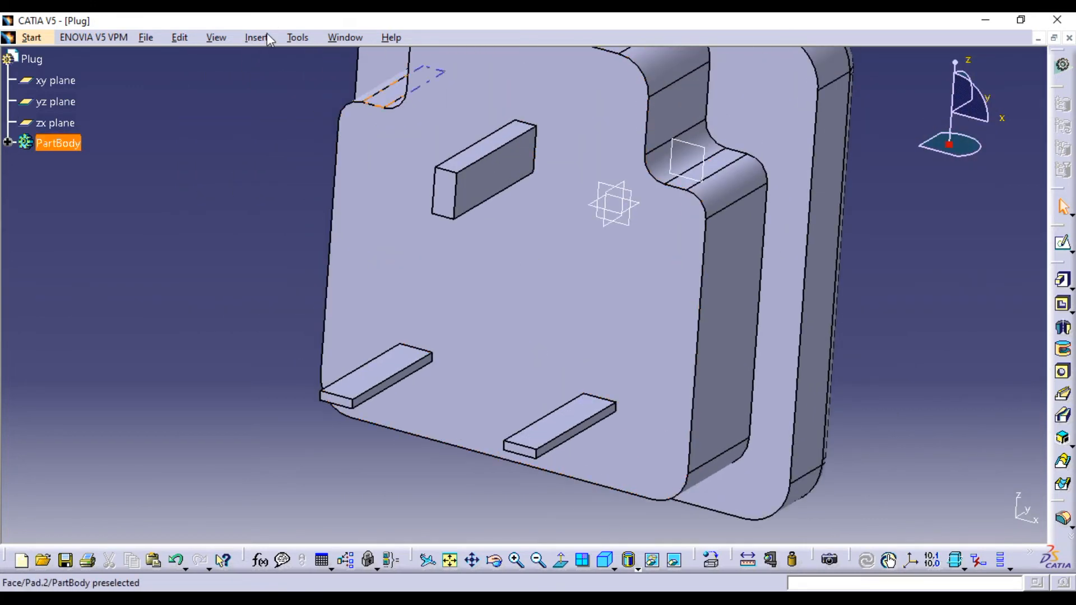
{"action": "left_click", "coordinate": [262, 36]}
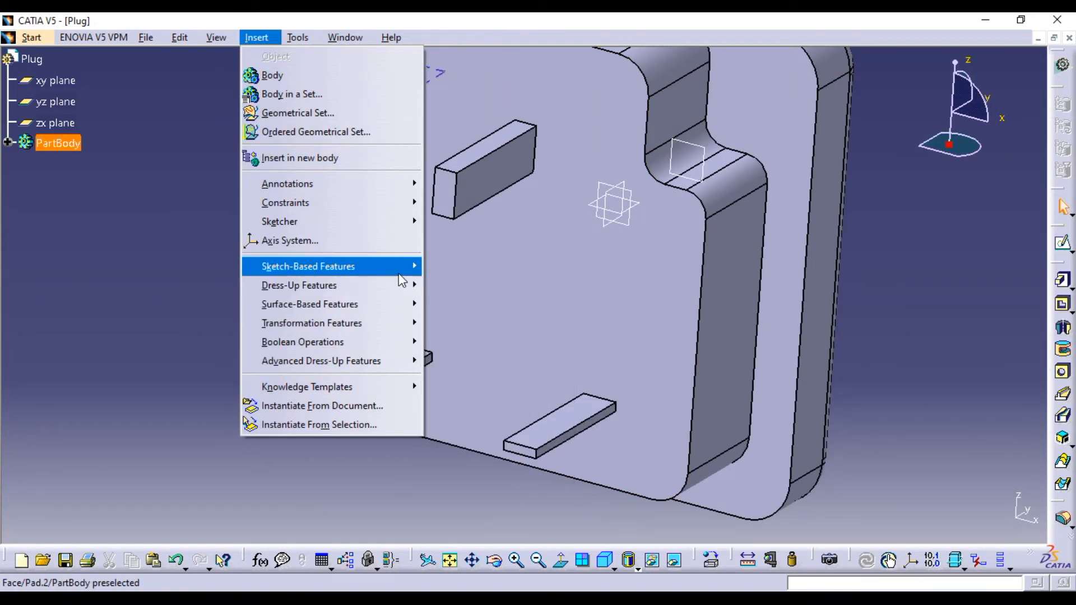
{"action": "mouse_move", "coordinate": [408, 284]}
{"action": "left_click", "coordinate": [456, 380]}
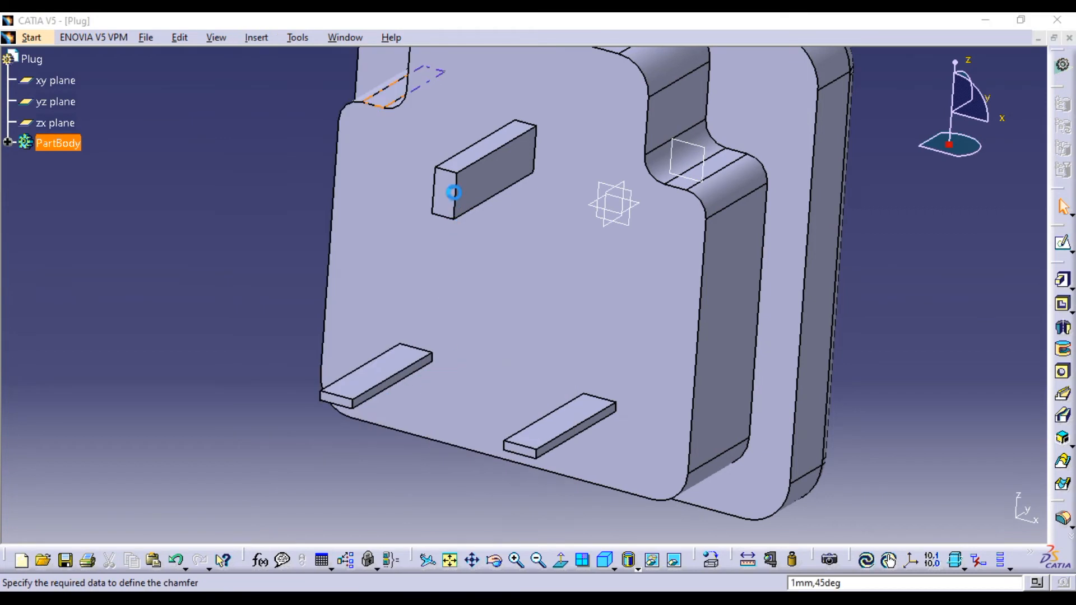
{"action": "type", "text": "2"}
{"action": "key", "text": "Return"}
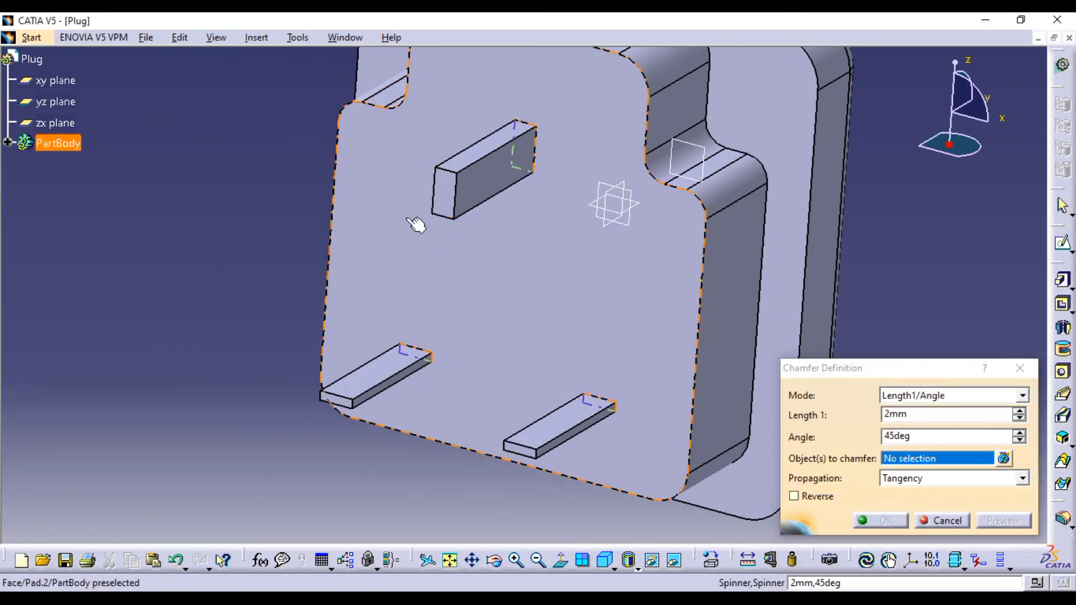
{"action": "left_click", "coordinate": [447, 202]}
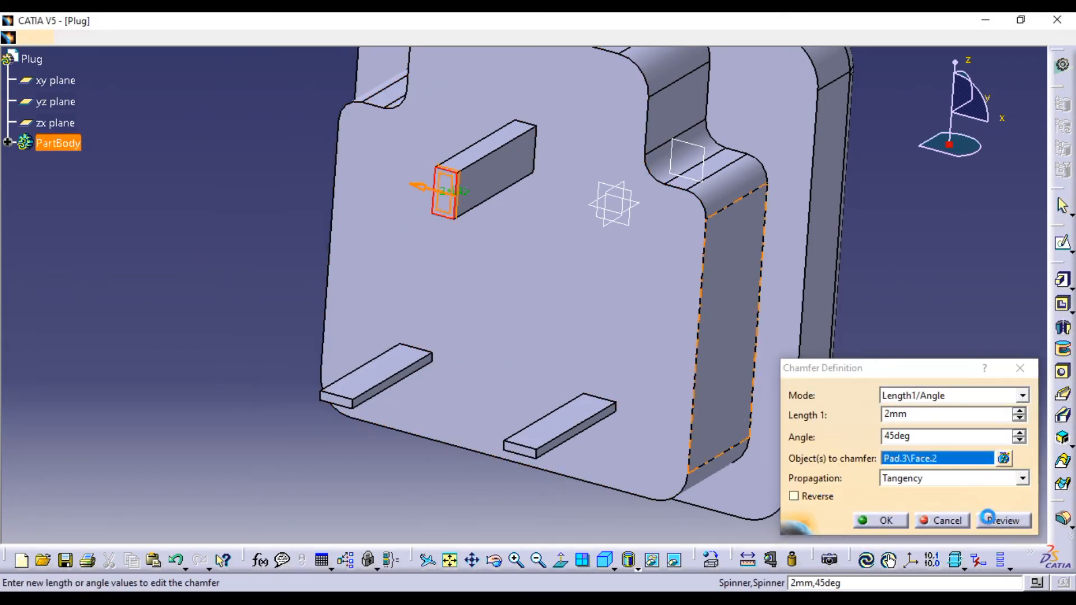
{"action": "left_click", "coordinate": [236, 257]}
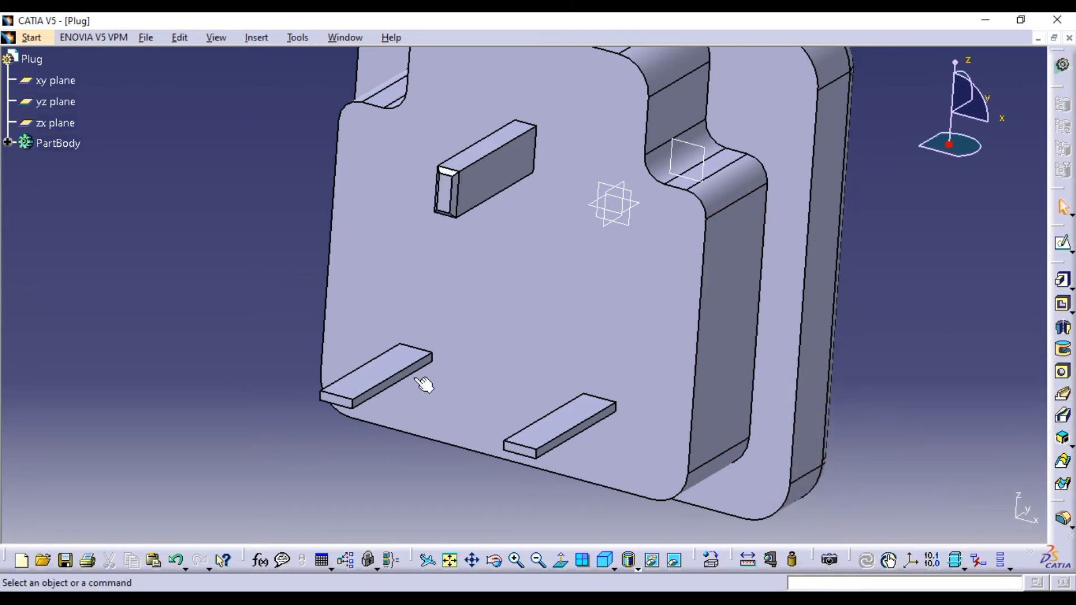
- Chamfer the end faces of the two lower pins with a length of 1 mm at 45 degrees
{"action": "left_click", "coordinate": [264, 37]}
{"action": "mouse_move", "coordinate": [415, 286]}
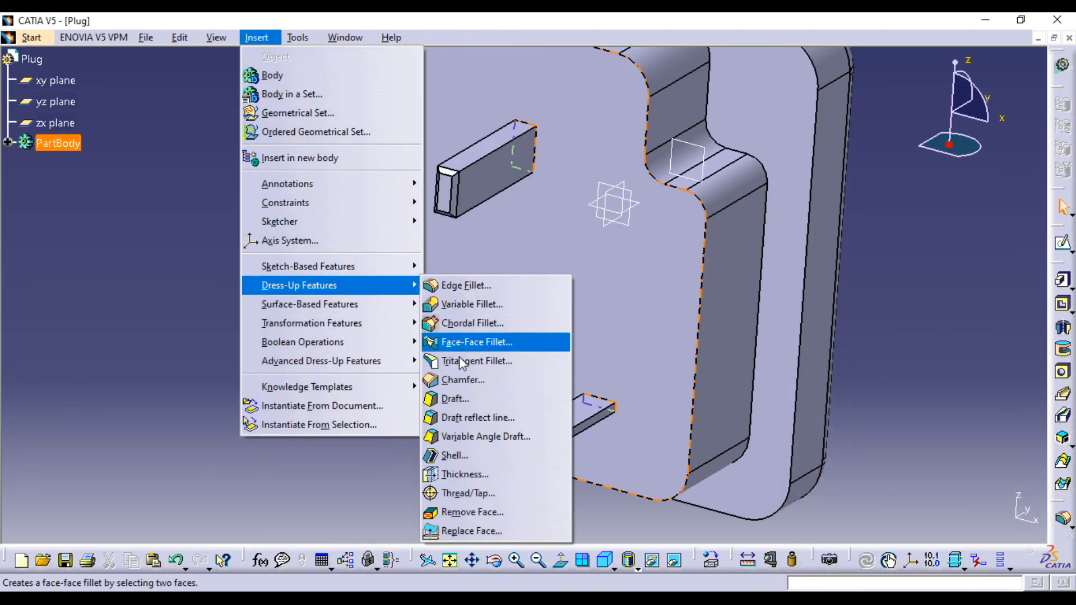
{"action": "left_click", "coordinate": [464, 380]}
{"action": "type", "text": "1mm"}
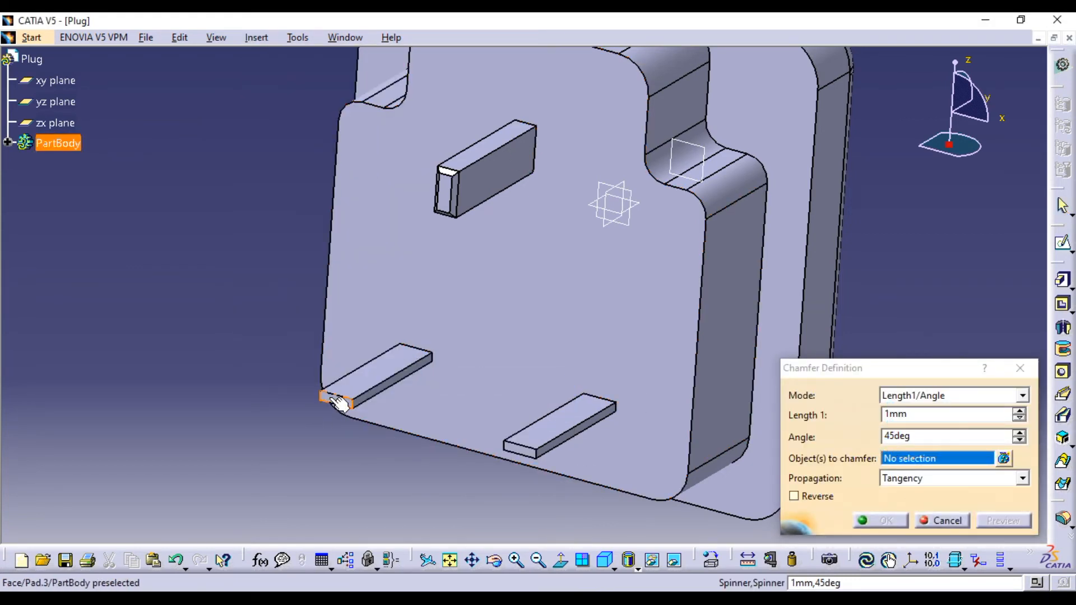
{"action": "left_click", "coordinate": [342, 401]}
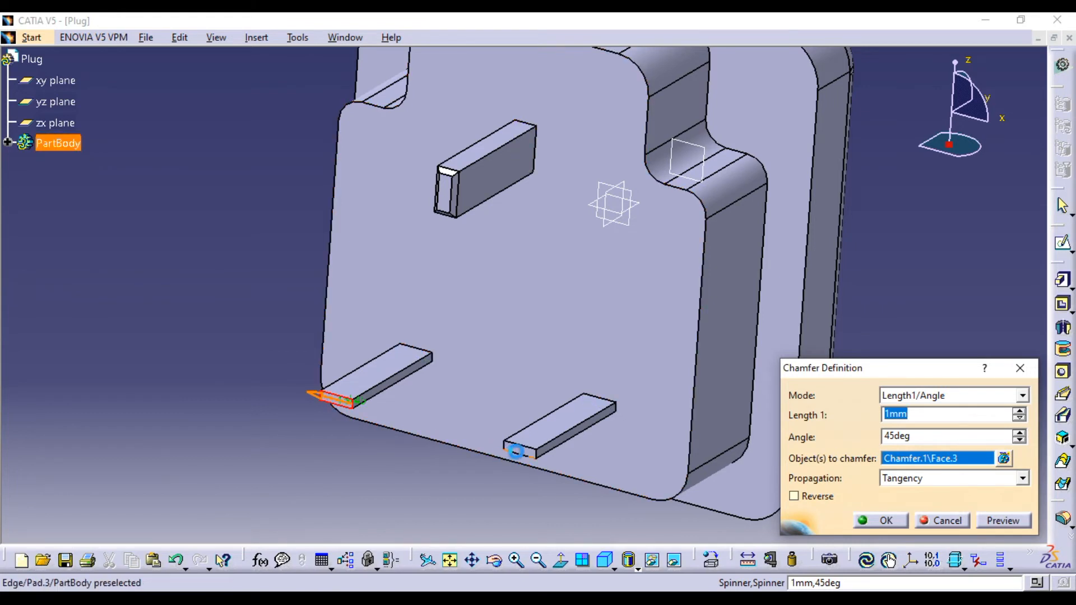
{"action": "left_click", "coordinate": [527, 454]}
{"action": "left_click", "coordinate": [1004, 522]}
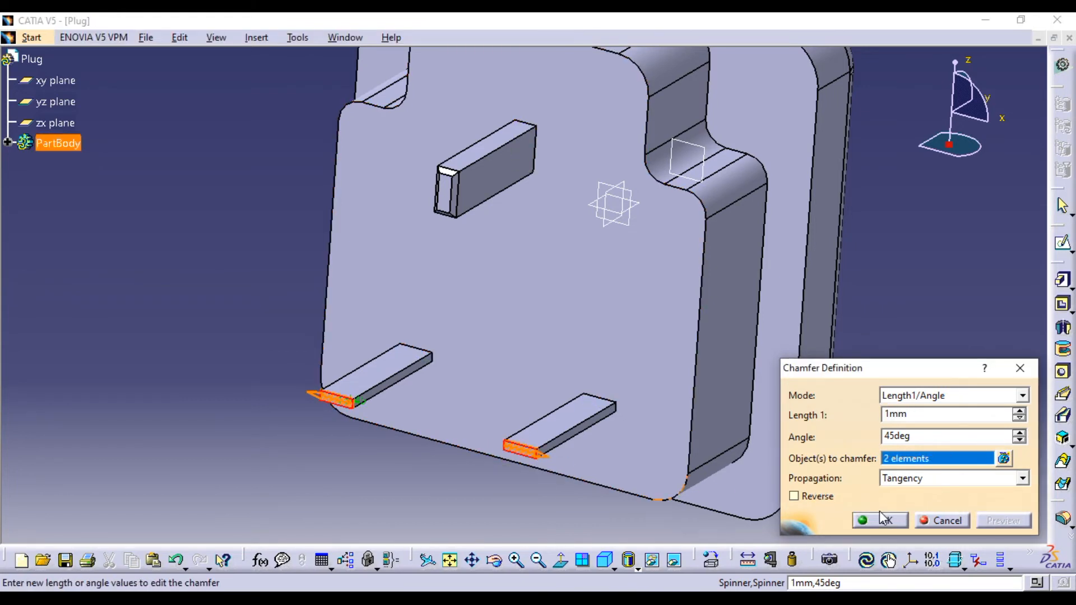
{"action": "left_click", "coordinate": [883, 518]}
- Preview a 5 mm edge fillet along the edge where the stepped pad meets the plug body
{"action": "middle_click_drag", "start_coordinate": [882, 389], "coordinate": [803, 372]}
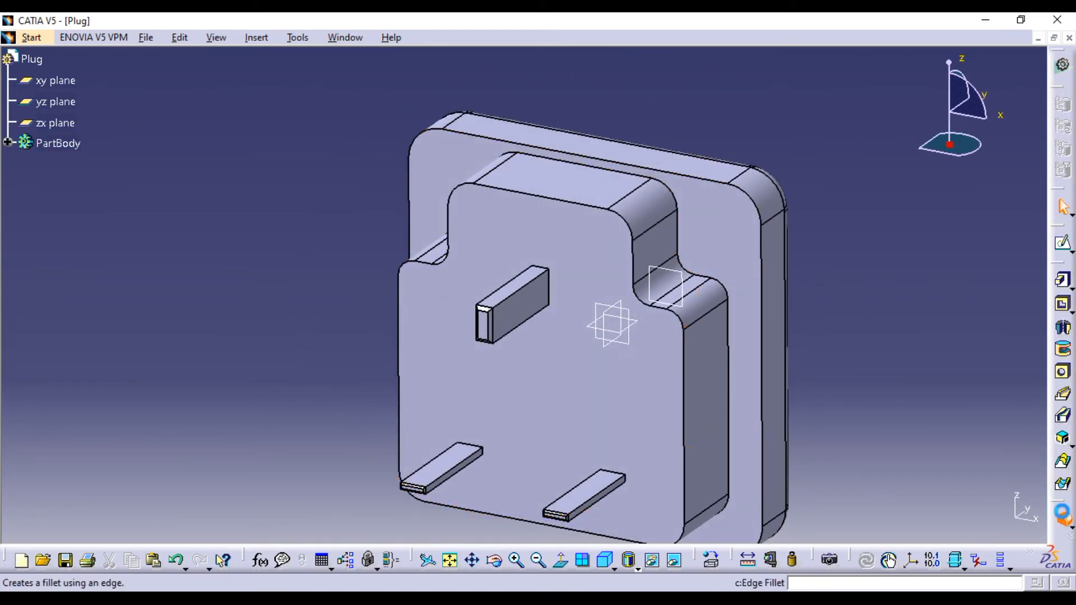
{"action": "left_click", "coordinate": [1065, 521]}
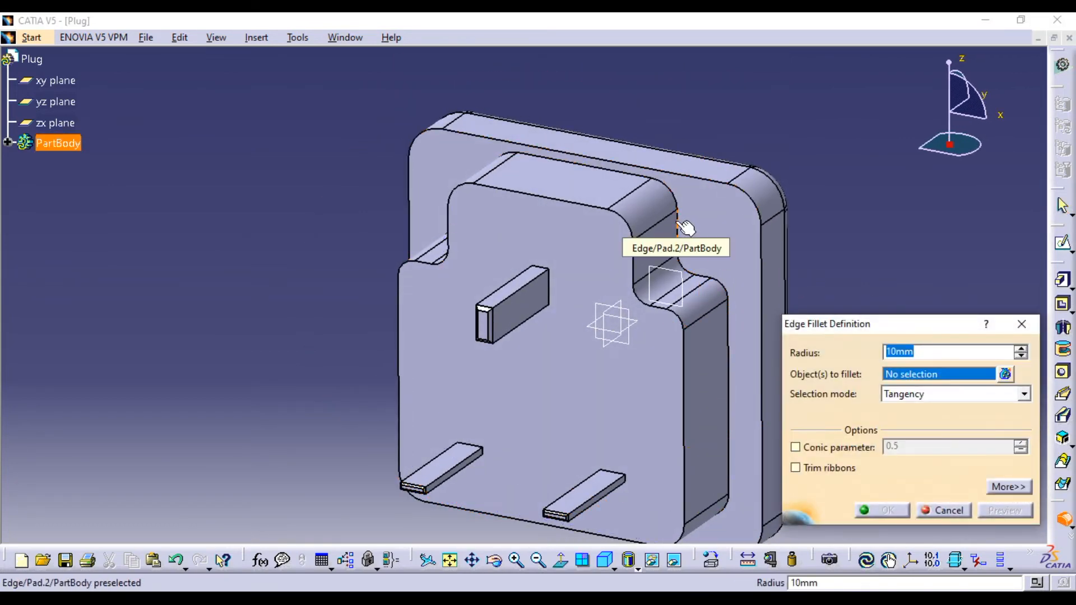
{"action": "left_click", "coordinate": [684, 227]}
{"action": "left_click", "coordinate": [995, 511]}
{"action": "double_click", "coordinate": [945, 357]}
{"action": "type", "text": "5"}
{"action": "left_click", "coordinate": [882, 240]}
{"action": "left_click", "coordinate": [993, 515]}
{"action": "left_click", "coordinate": [993, 512]}
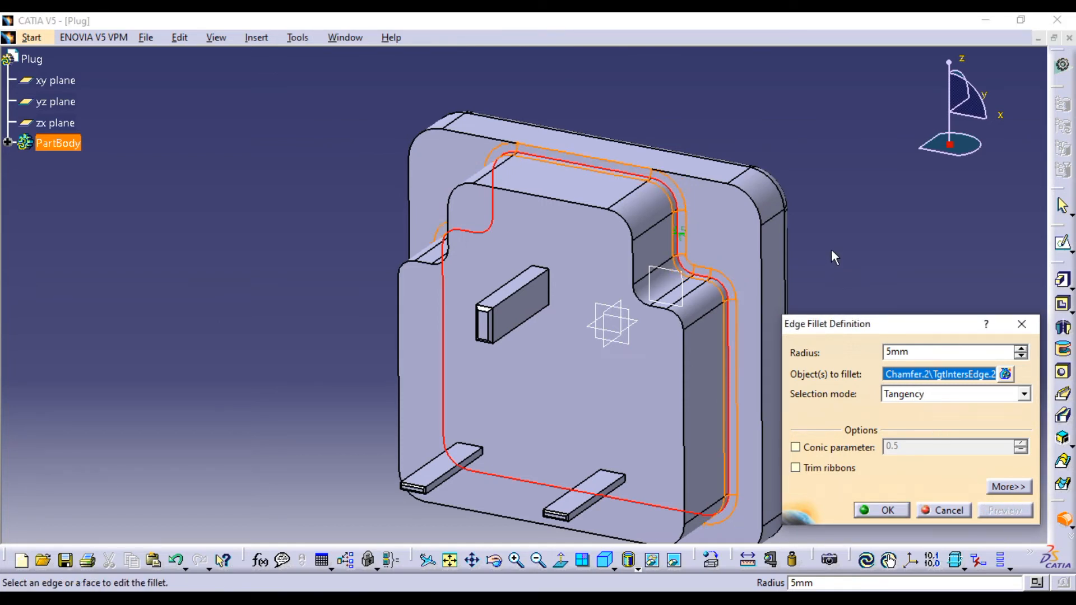
- Reduce the fillet radius to 4 mm, add the stepped pad's pin-side face to the selection and create the fillet
{"action": "left_click", "coordinate": [925, 353]}
{"action": "type", "text": "4"}
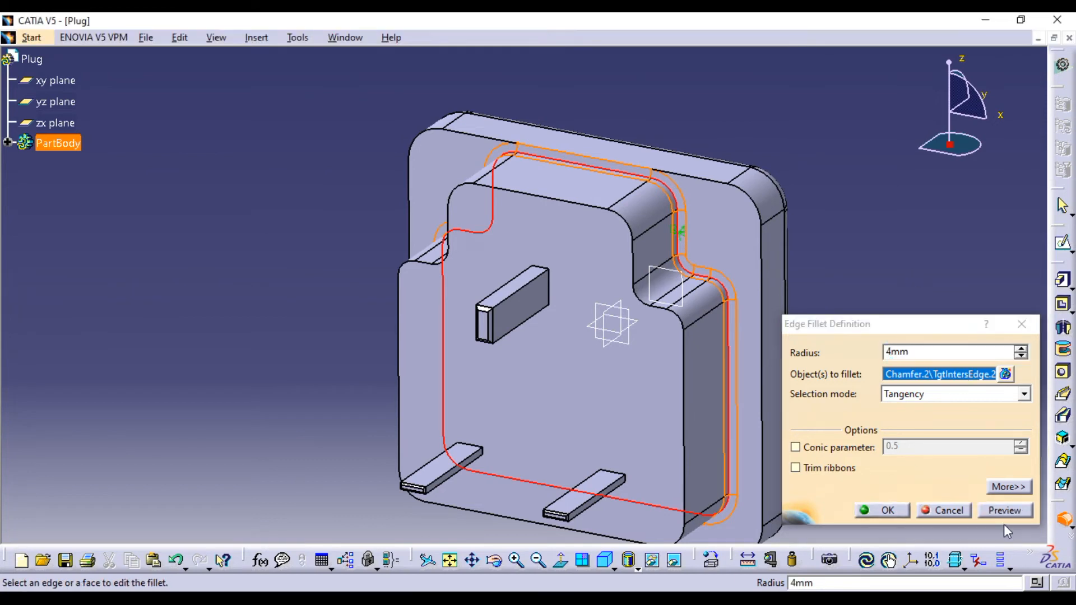
{"action": "left_click", "coordinate": [1004, 513]}
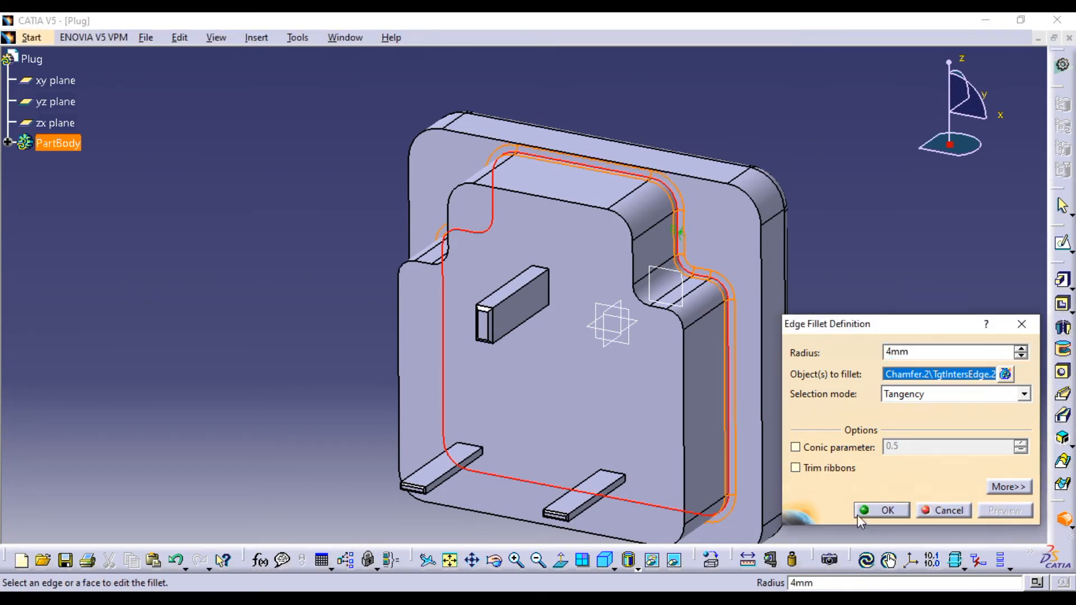
{"action": "left_click", "coordinate": [595, 419]}
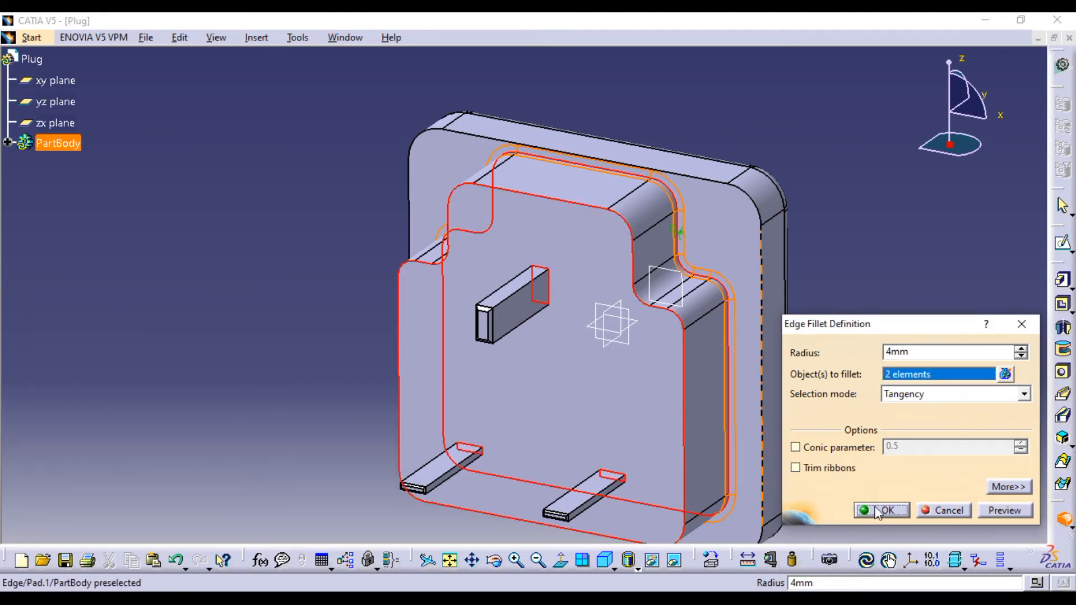
{"action": "left_click", "coordinate": [1003, 510]}
{"action": "left_click", "coordinate": [886, 510]}
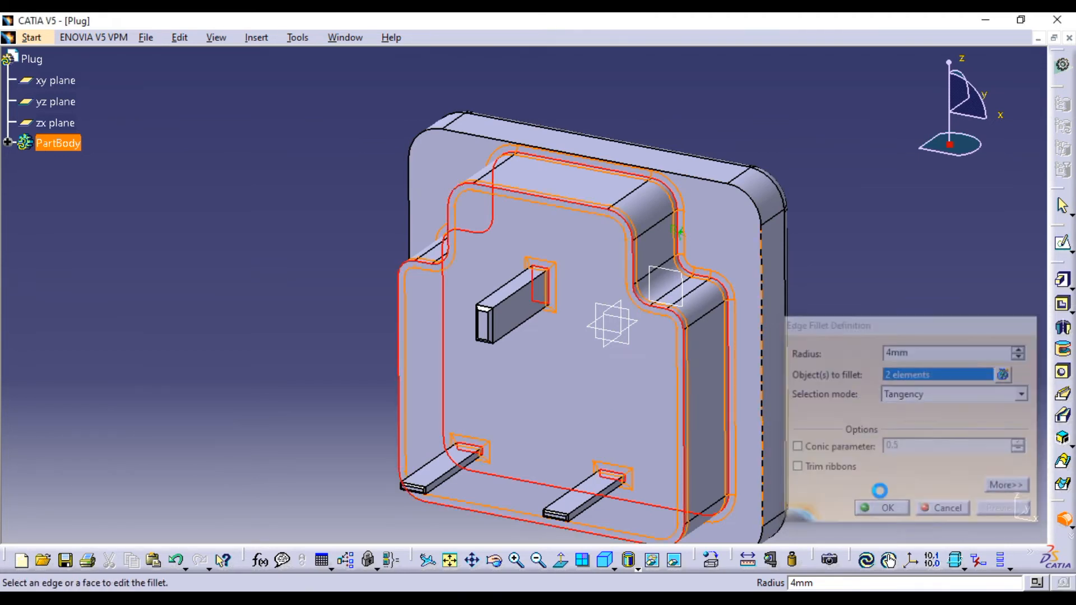
- Open a sketch on the flat underside of the stepped pad near the lower pins, viewed normal to the sketch plane
{"action": "middle_click_drag", "start_coordinate": [821, 288], "coordinate": [528, 361]}
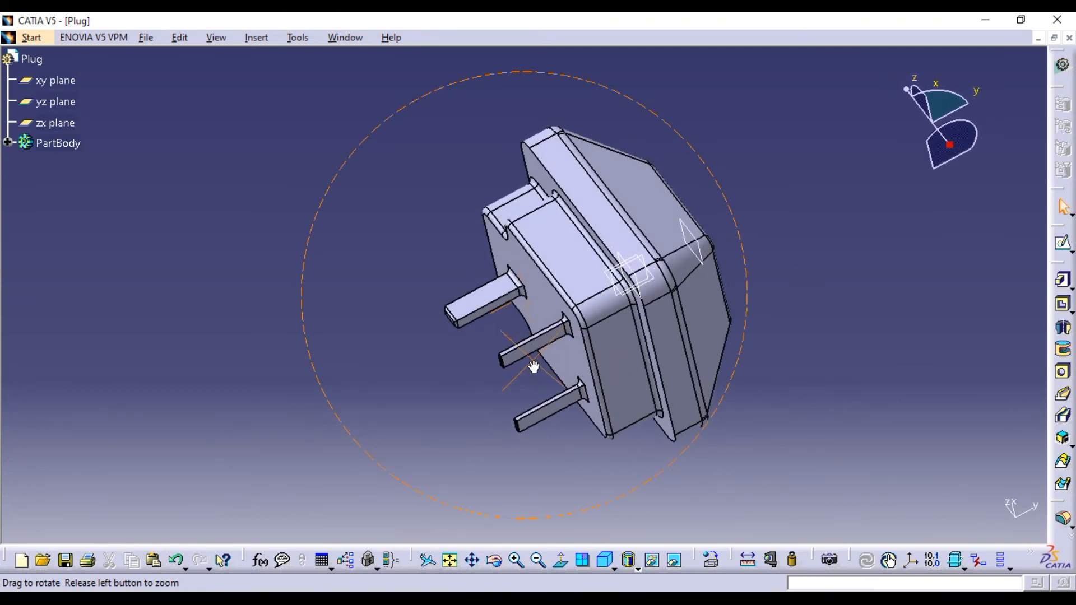
{"action": "left_click", "coordinate": [647, 379]}
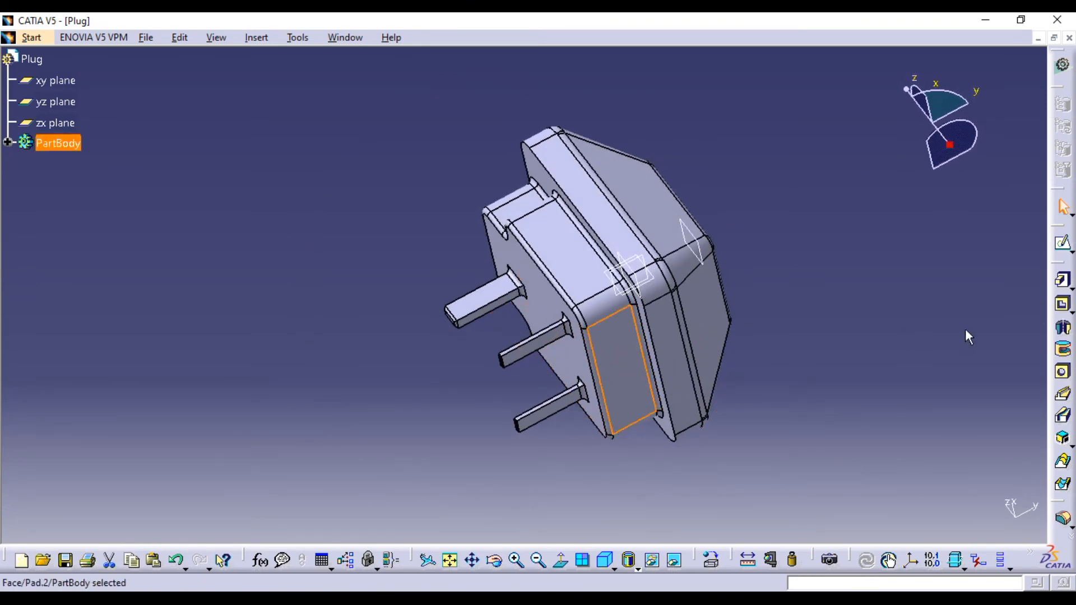
{"action": "left_click", "coordinate": [1062, 242]}
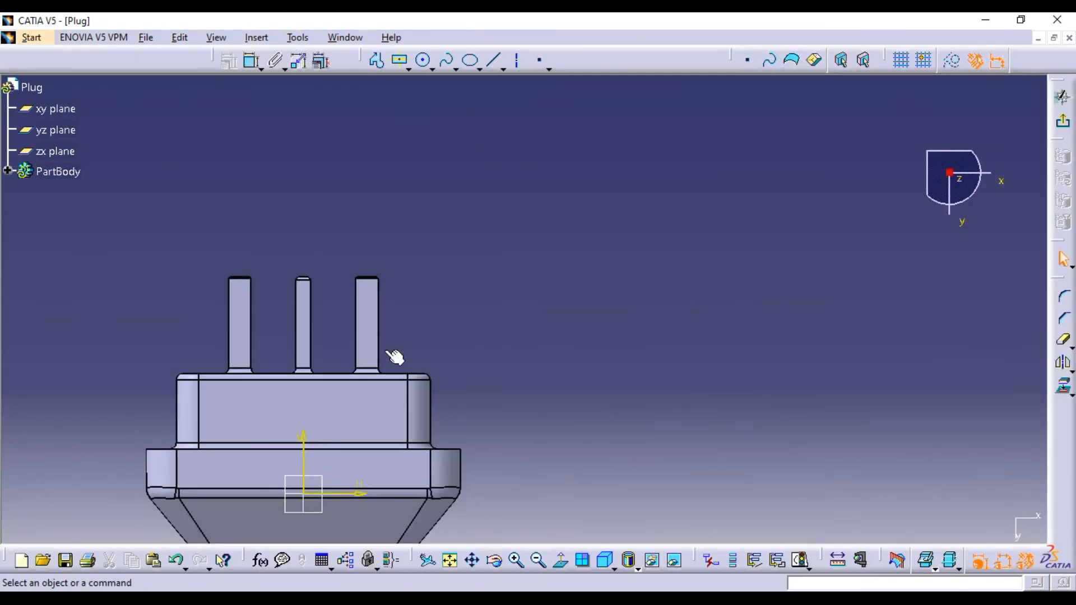
{"action": "mouse_move", "coordinate": [392, 353]}
{"action": "middle_mouse_down"}
{"action": "mouse_move", "coordinate": [517, 336]}
{"action": "mouse_move", "coordinate": [508, 370]}
{"action": "mouse_move", "coordinate": [561, 521]}
{"action": "middle_mouse_up"}
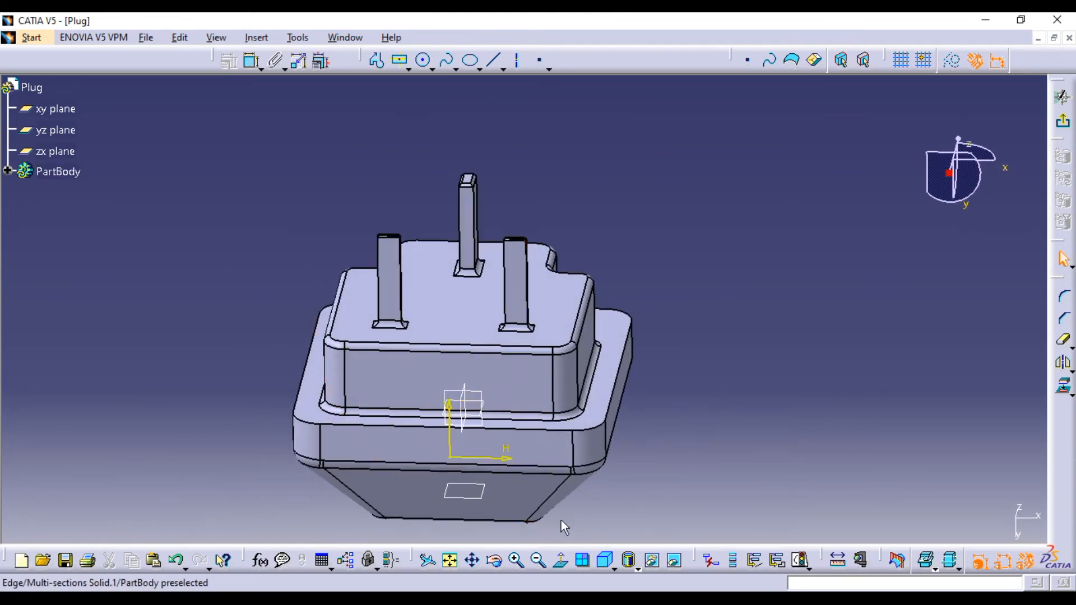
{"action": "left_click", "coordinate": [560, 561]}
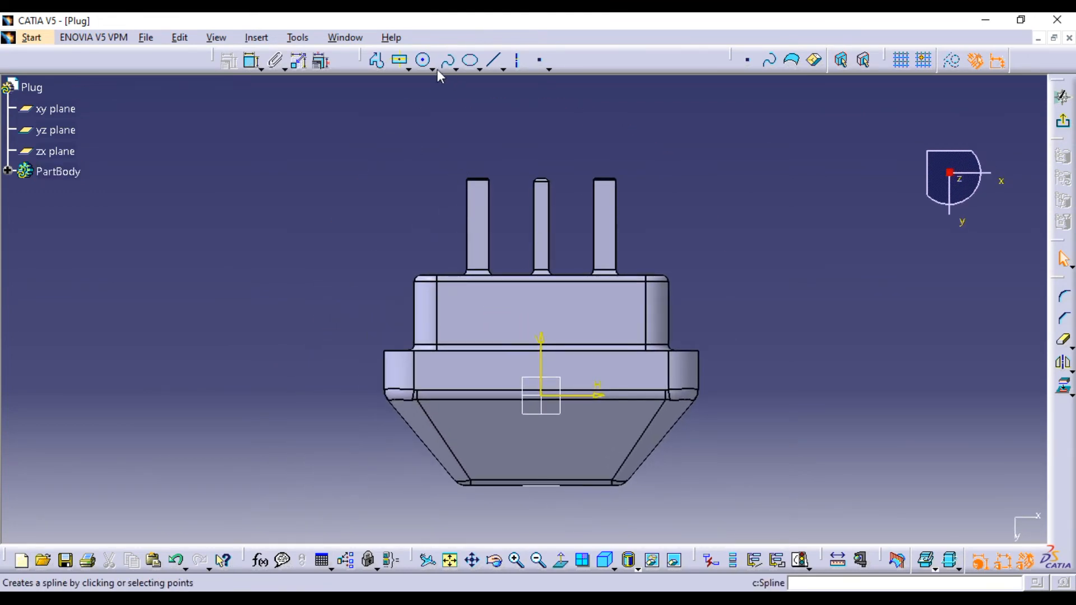
- Sketch a circle centred on the vertical axis above the horizontal axis and constrain its diameter to 30 mm
{"action": "left_click", "coordinate": [424, 62]}
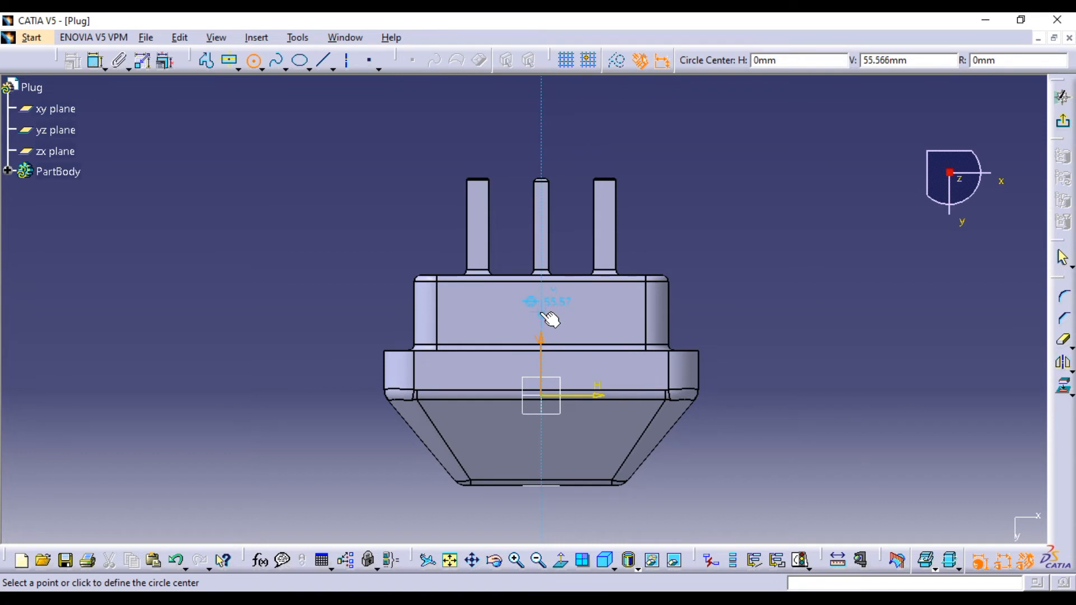
{"action": "left_click", "coordinate": [542, 313]}
{"action": "left_click", "coordinate": [553, 332]}
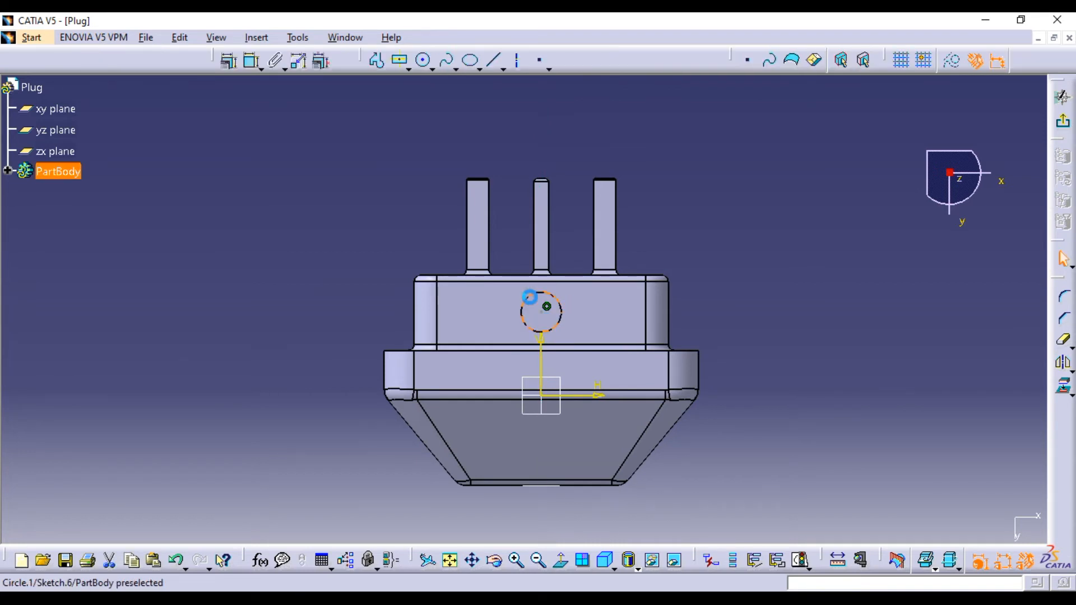
{"action": "left_click", "coordinate": [253, 61]}
{"action": "left_click", "coordinate": [432, 240]}
{"action": "double_click", "coordinate": [422, 242]}
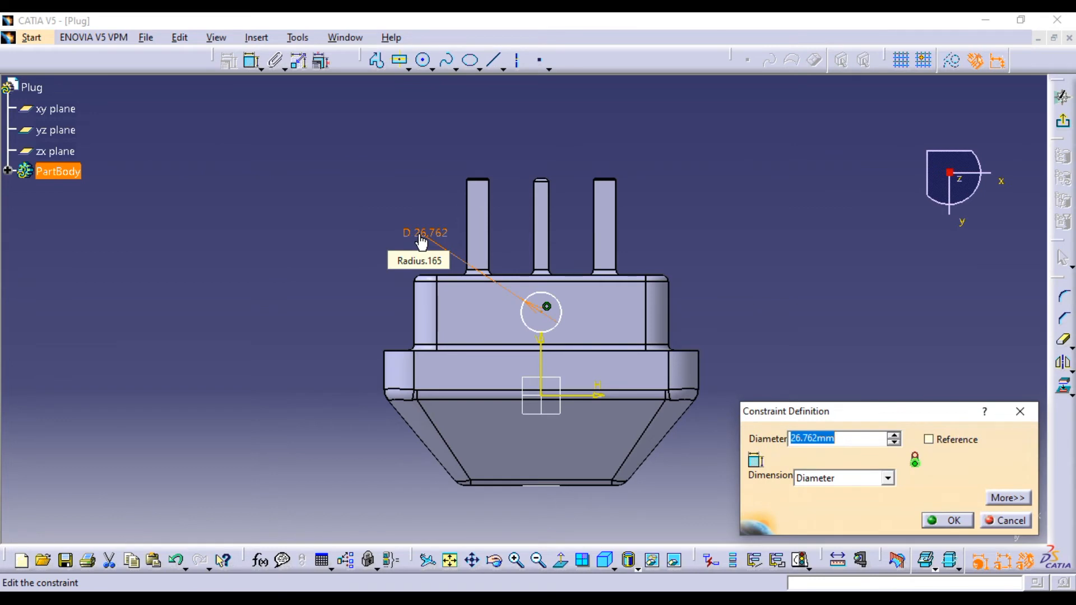
{"action": "type", "text": "30"}
{"action": "key", "text": "Return"}
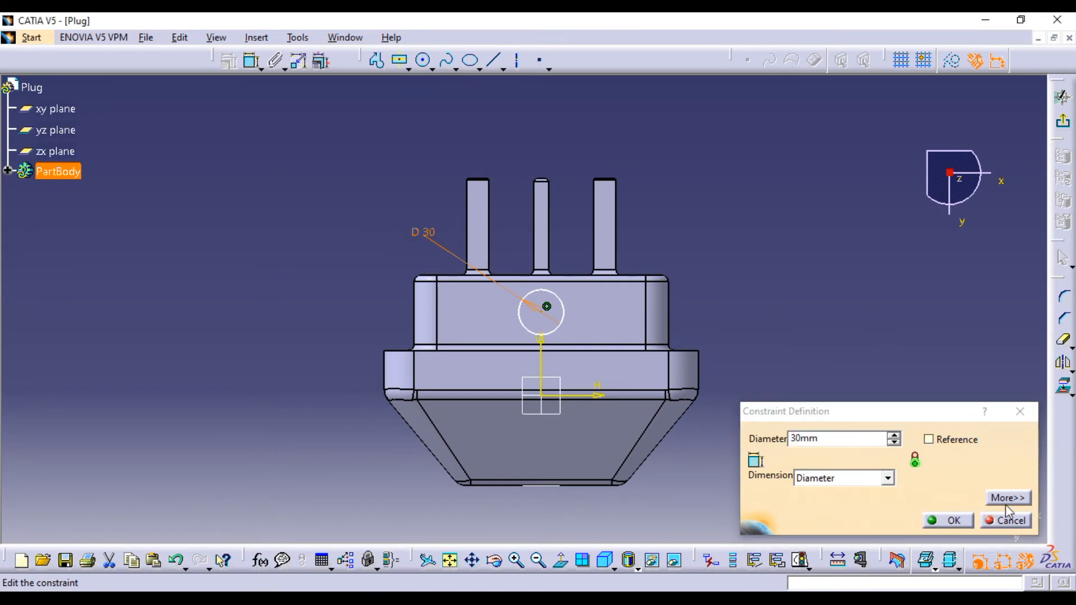
{"action": "left_click", "coordinate": [973, 520]}
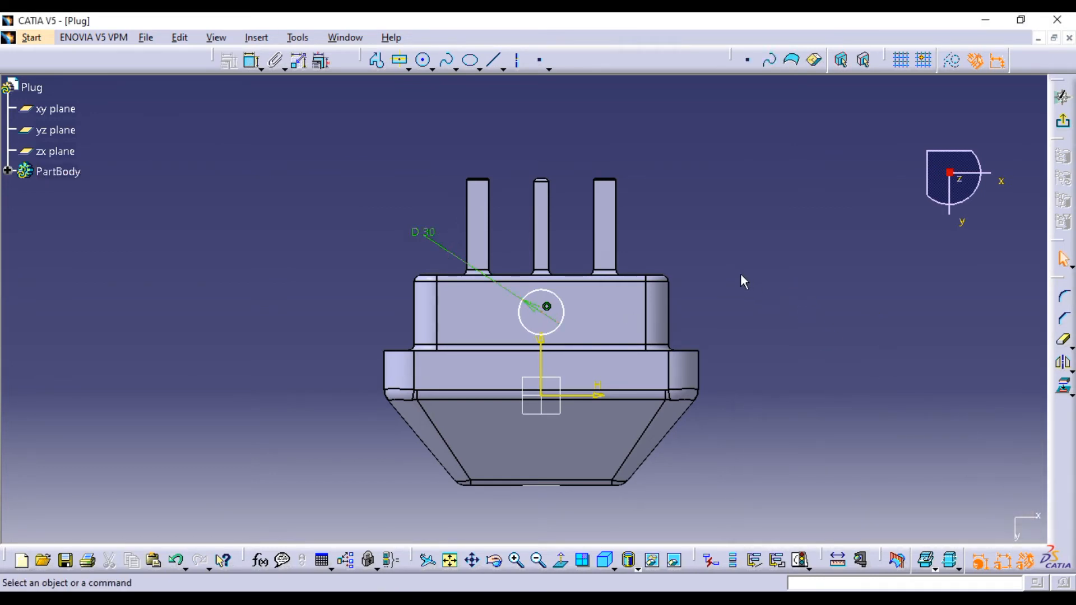
- Set the circle's diameter to 35 mm
{"action": "double_click", "coordinate": [432, 235]}
{"action": "type", "text": "35"}
{"action": "key", "text": "Return"}
{"action": "left_click", "coordinate": [947, 520]}
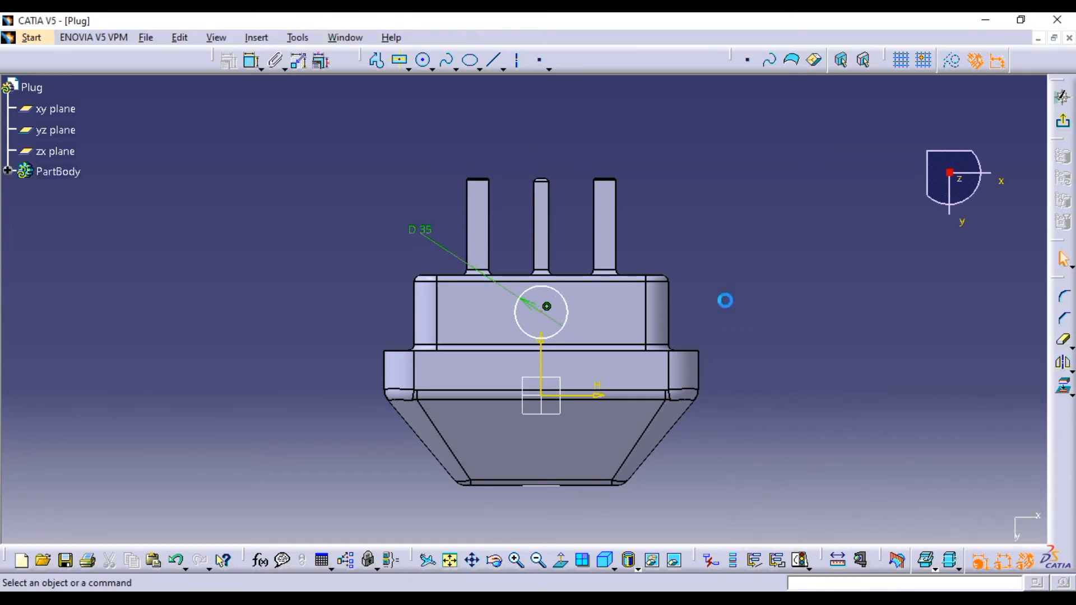
- Constrain the circle's centre to a distance of 55 mm from the horizontal axis
{"action": "left_click", "coordinate": [251, 60]}
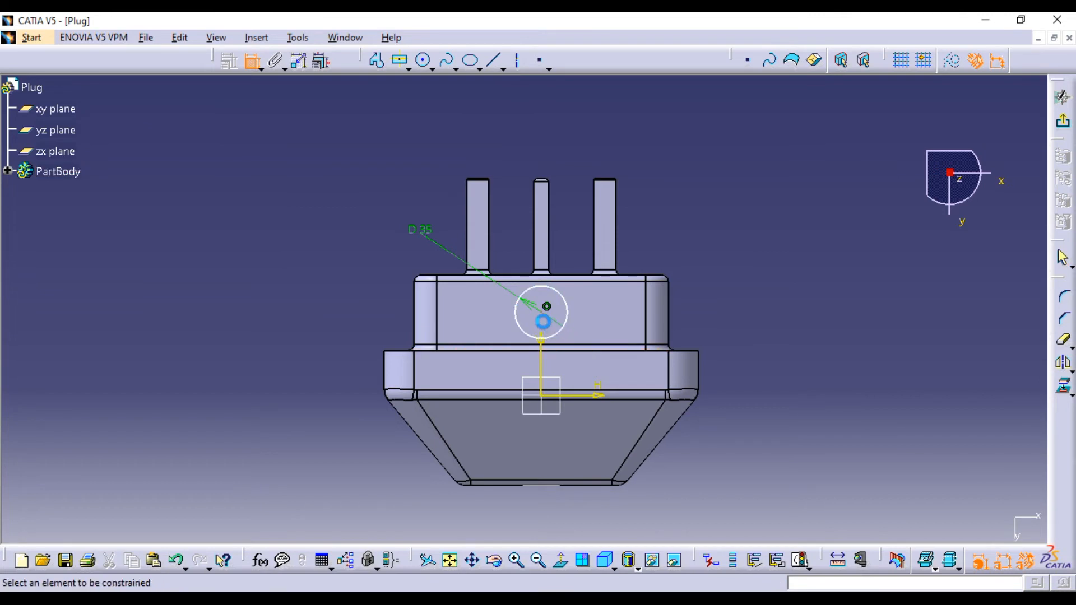
{"action": "left_click", "coordinate": [541, 312]}
{"action": "left_click", "coordinate": [613, 394]}
{"action": "left_click", "coordinate": [763, 355]}
{"action": "double_click", "coordinate": [764, 335]}
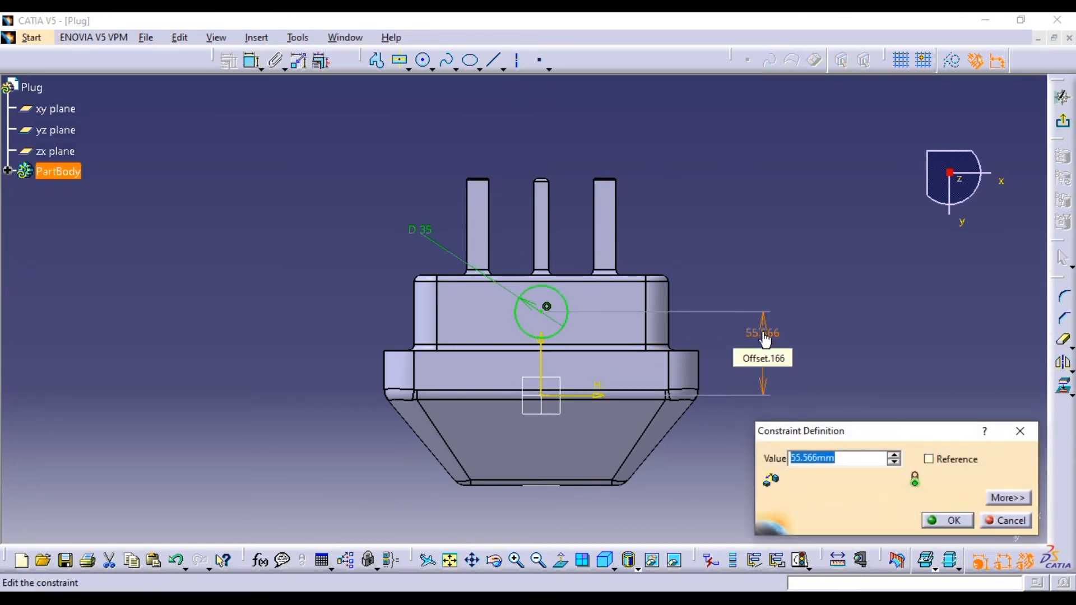
{"action": "key", "text": "Return"}
{"action": "middle_click_drag", "start_coordinate": [767, 218], "coordinate": [773, 241]}
- Exit the sketch and pad the circle 65 mm outward from the stepped pad's underside
{"action": "left_click", "coordinate": [1063, 121]}
{"action": "middle_click_drag", "start_coordinate": [663, 215], "coordinate": [673, 238]}
{"action": "middle_click_drag", "start_coordinate": [706, 298], "coordinate": [705, 342]}
{"action": "left_click", "coordinate": [1063, 280]}
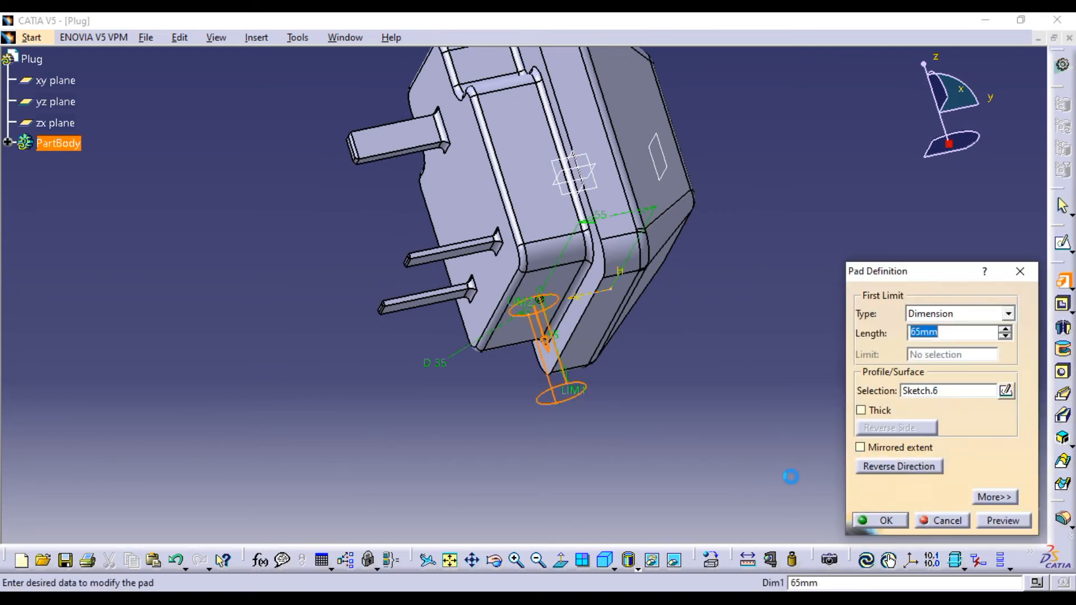
{"action": "left_click", "coordinate": [993, 497]}
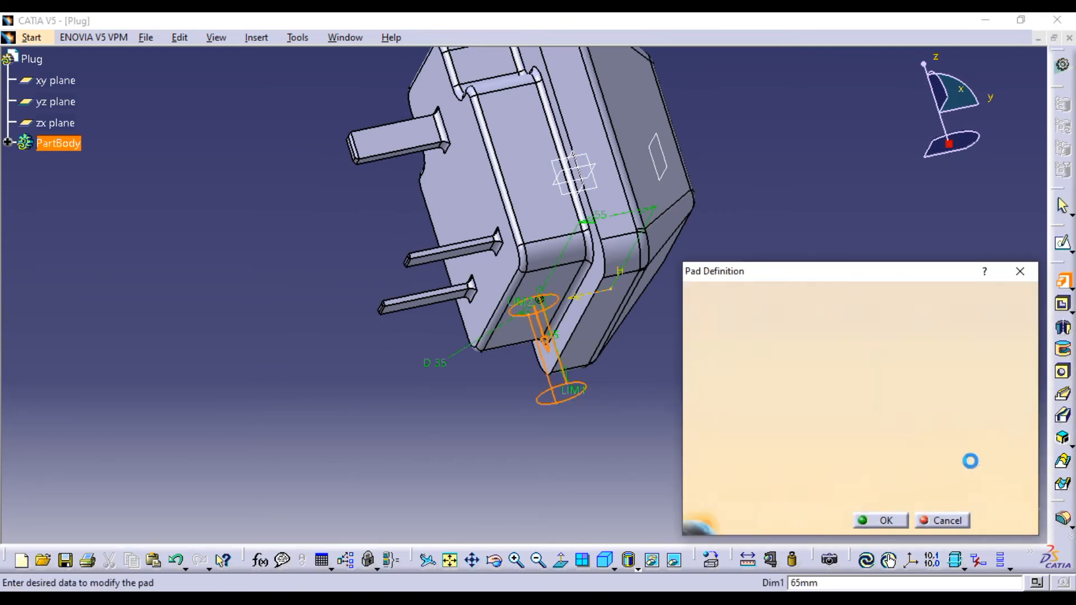
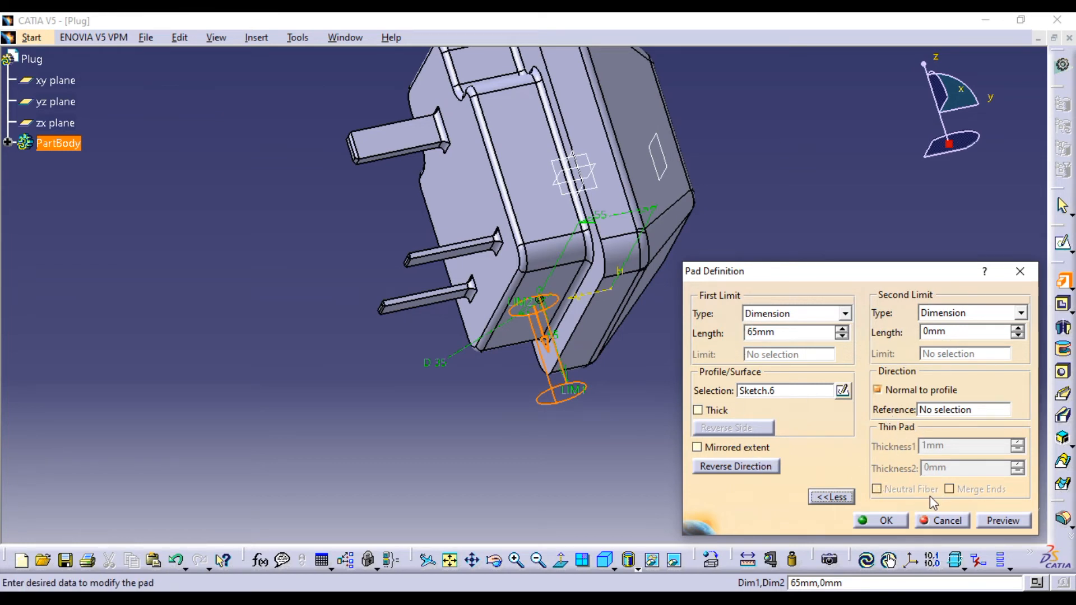
{"action": "left_click", "coordinate": [1003, 522]}
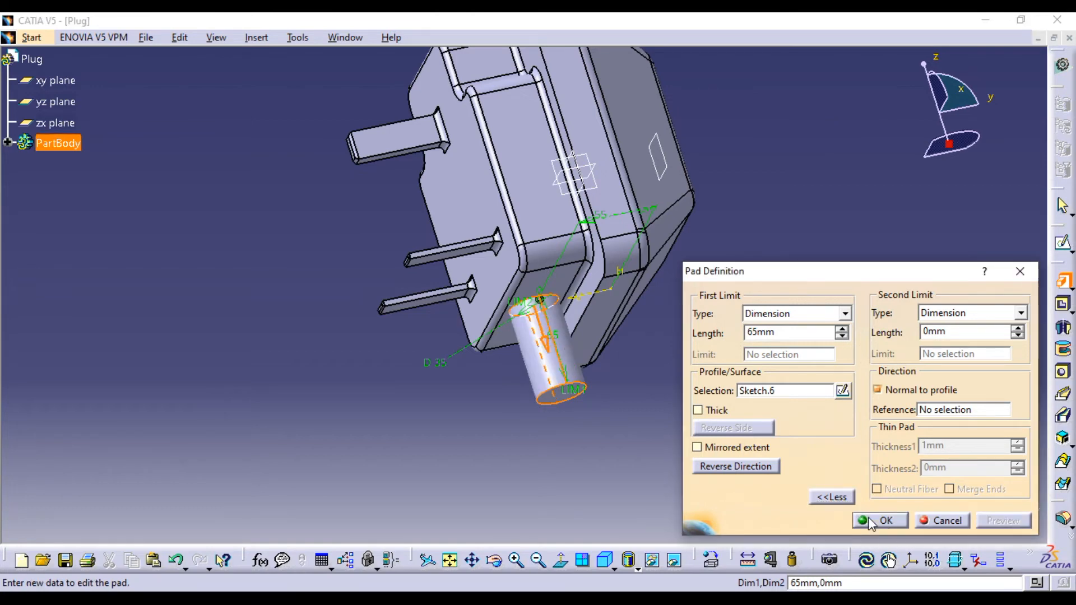
{"action": "left_click", "coordinate": [872, 521]}
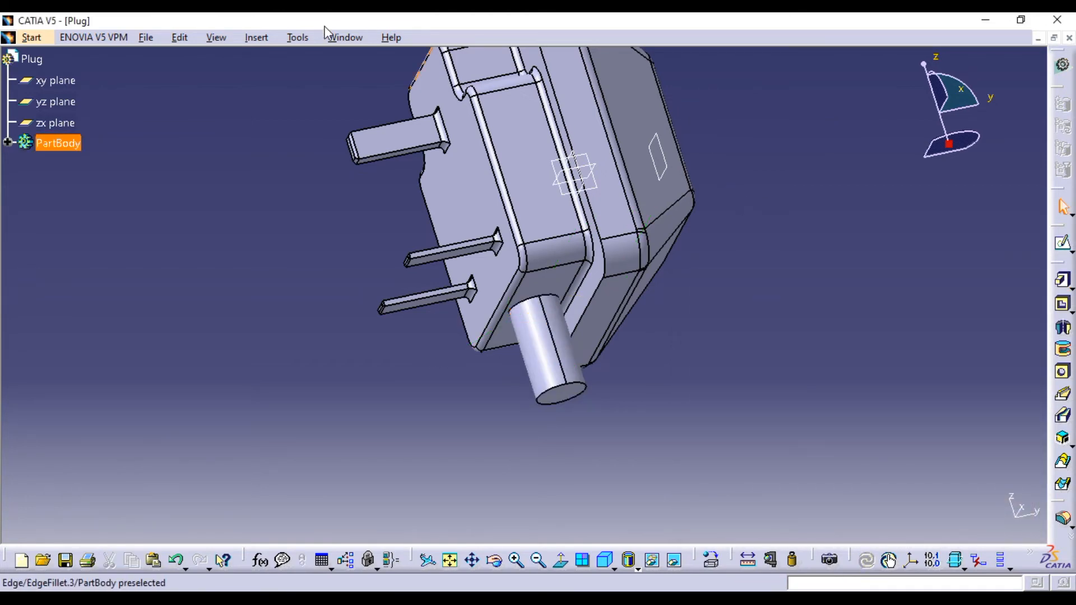
- Preview a 5-degree draft on the cylinder's side face, using its free end face as the neutral element
{"action": "left_click", "coordinate": [264, 36]}
{"action": "left_click", "coordinate": [261, 36]}
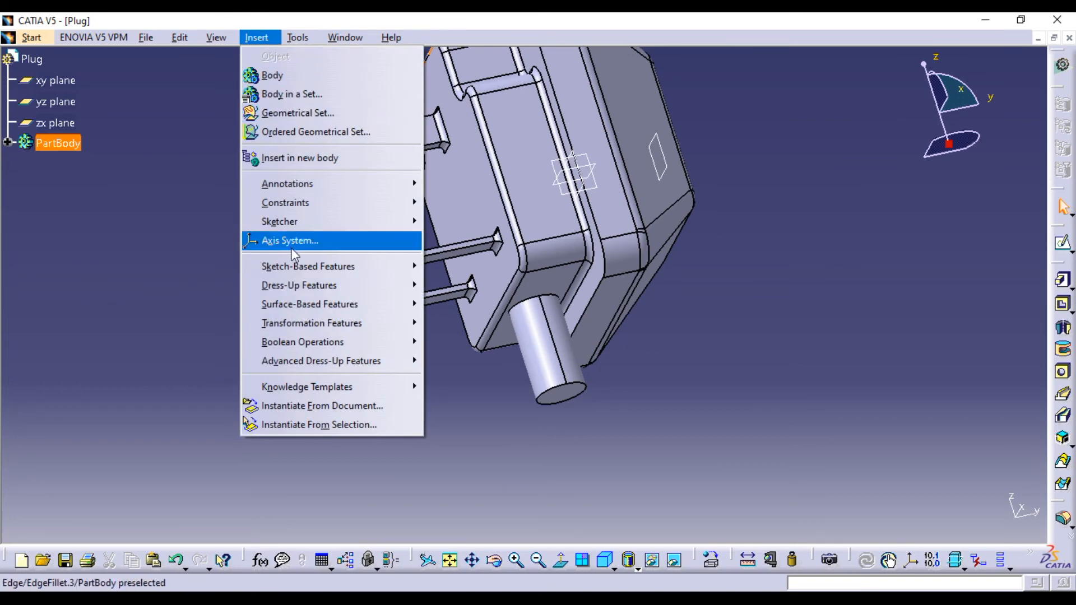
{"action": "mouse_move", "coordinate": [298, 269]}
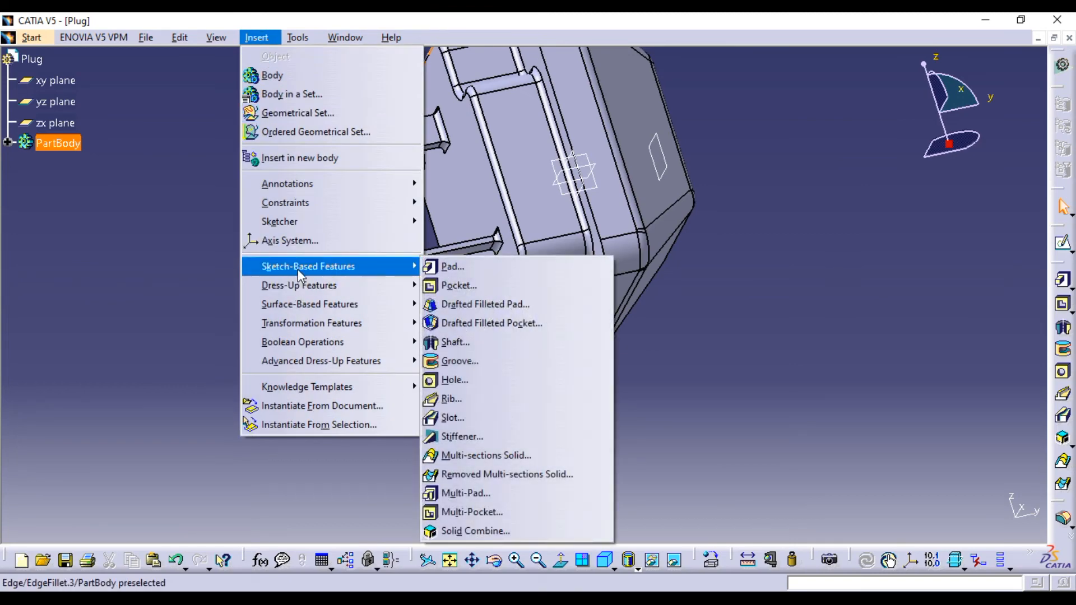
{"action": "mouse_move", "coordinate": [312, 289]}
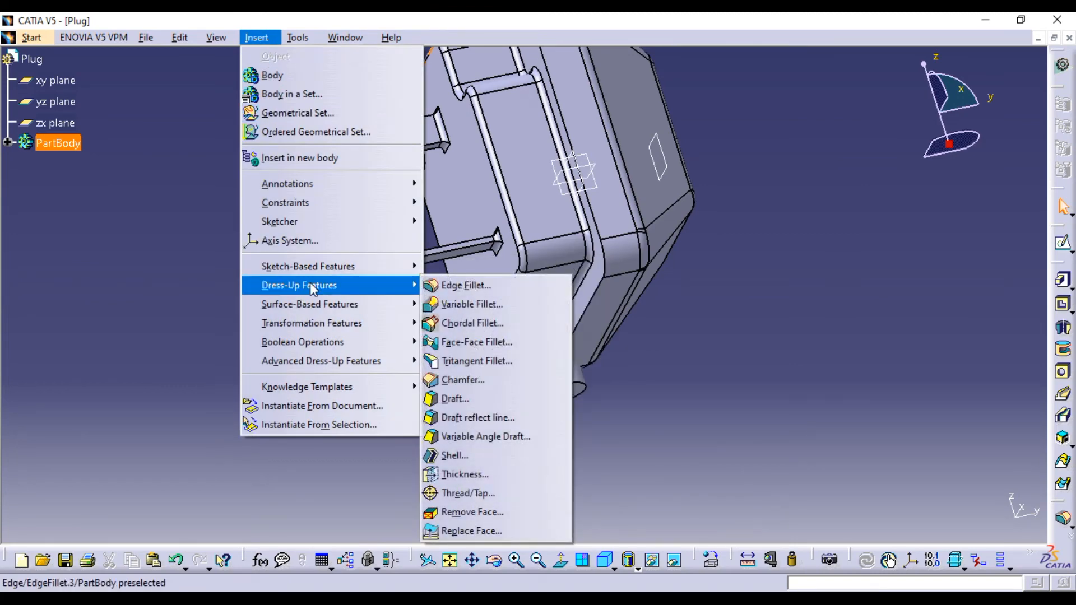
{"action": "left_click", "coordinate": [493, 399]}
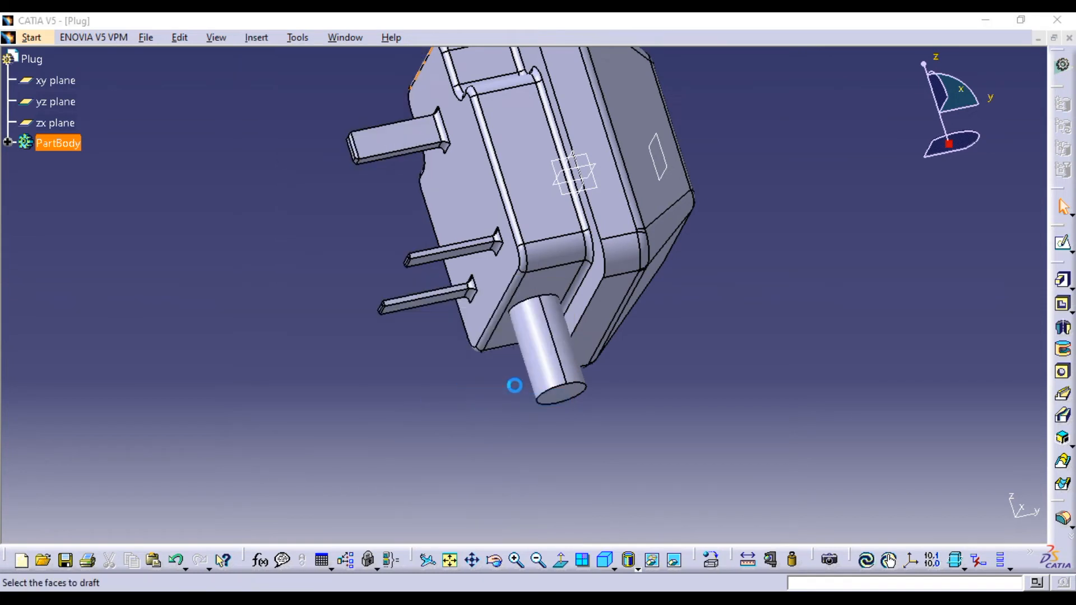
{"action": "left_click", "coordinate": [550, 353]}
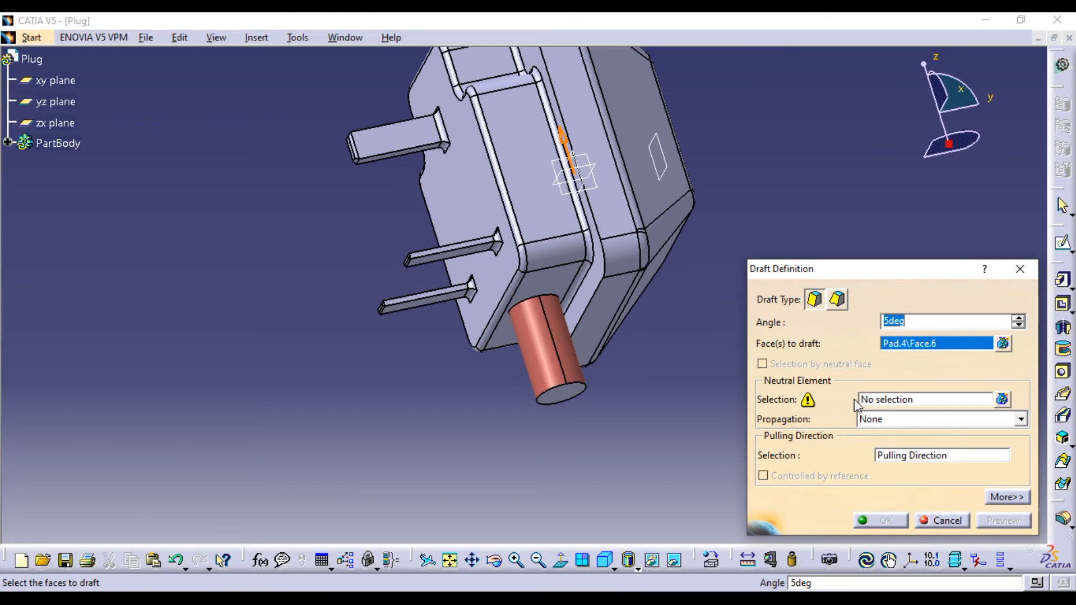
{"action": "left_click", "coordinate": [888, 399]}
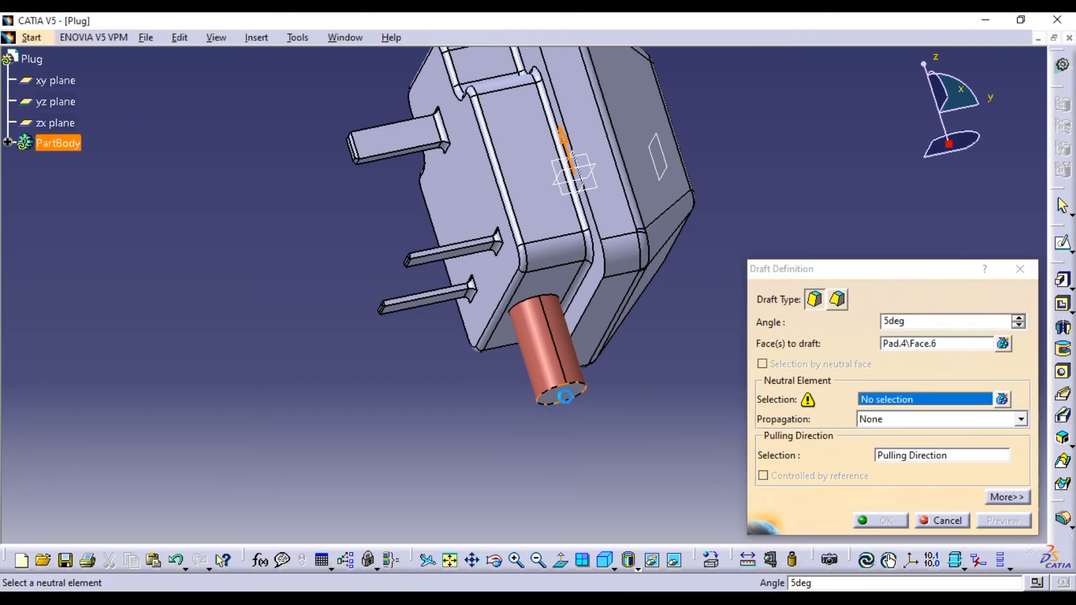
{"action": "left_click", "coordinate": [576, 403]}
{"action": "middle_click_drag", "start_coordinate": [619, 440], "coordinate": [542, 321]}
{"action": "left_click", "coordinate": [1004, 521]}
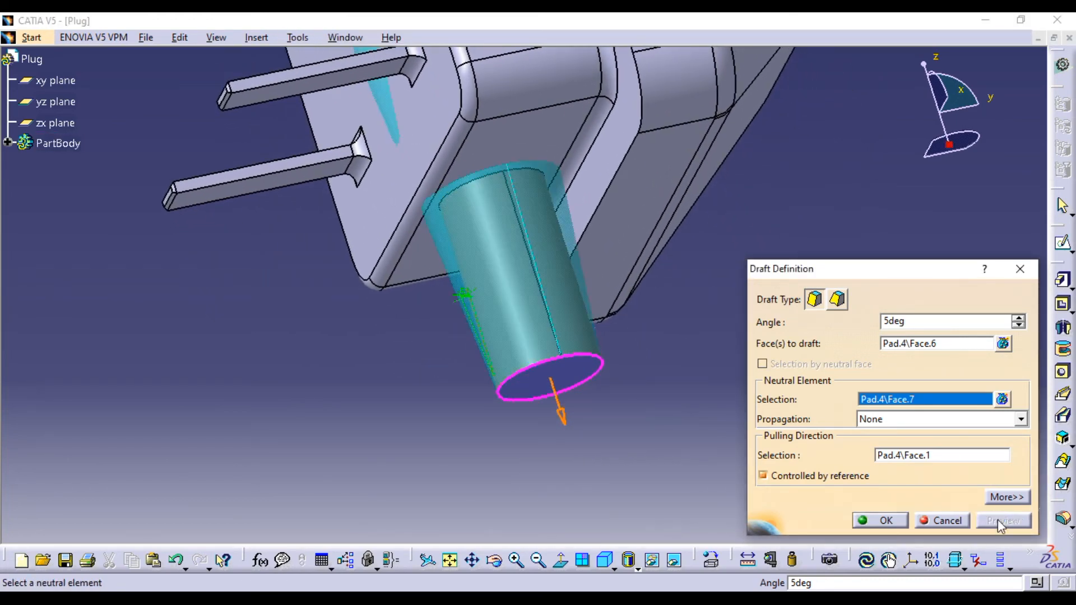
- Try a draft angle of -10 degrees and the variable draft type on the cylinder, and cancel the draft
{"action": "double_click", "coordinate": [911, 324]}
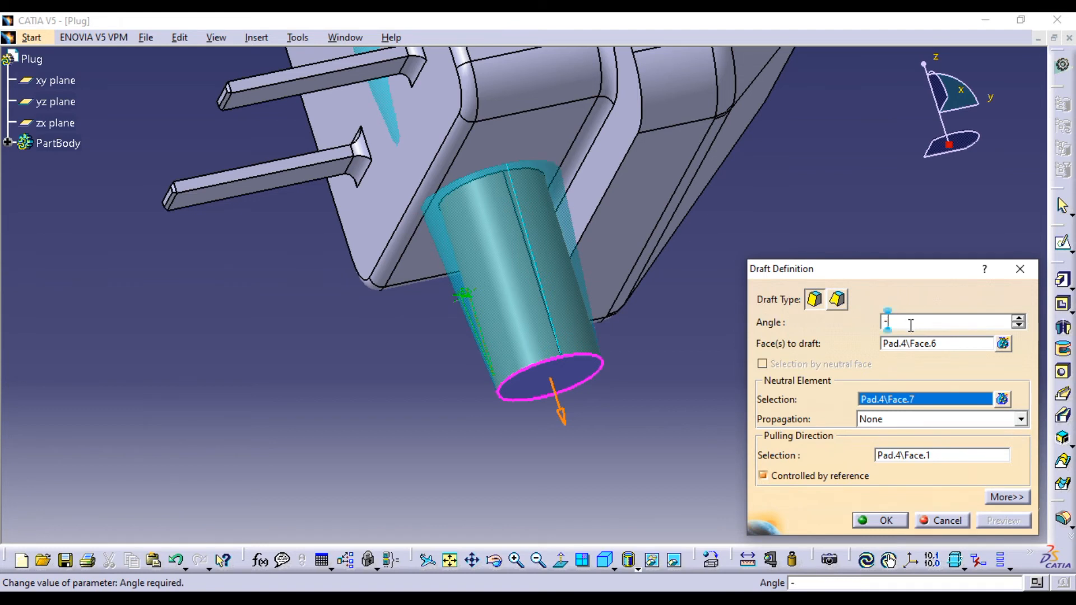
{"action": "left_click", "coordinate": [842, 211]}
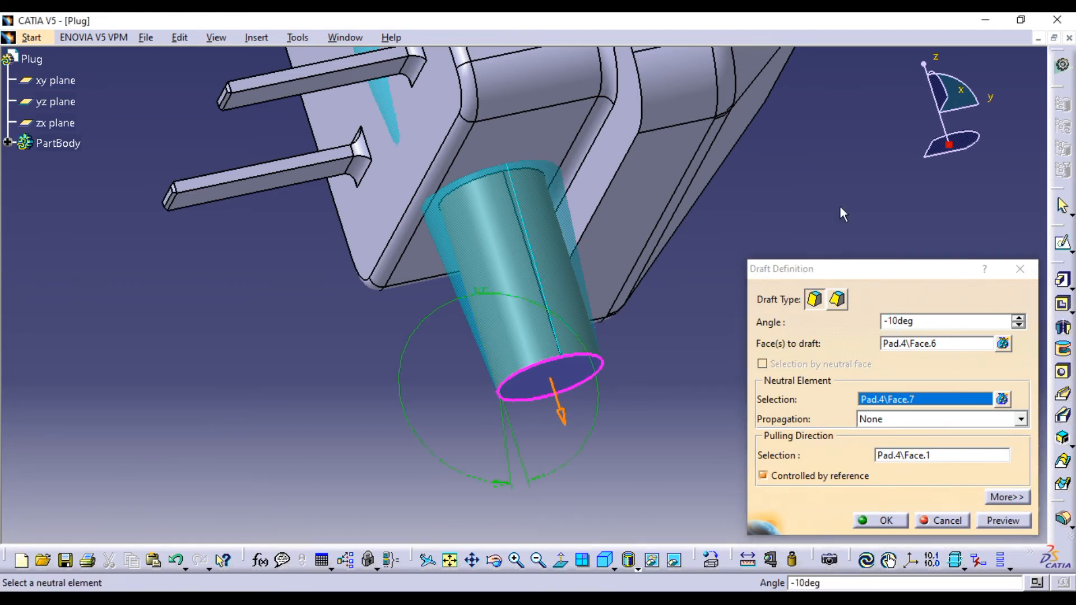
{"action": "left_click", "coordinate": [1000, 522]}
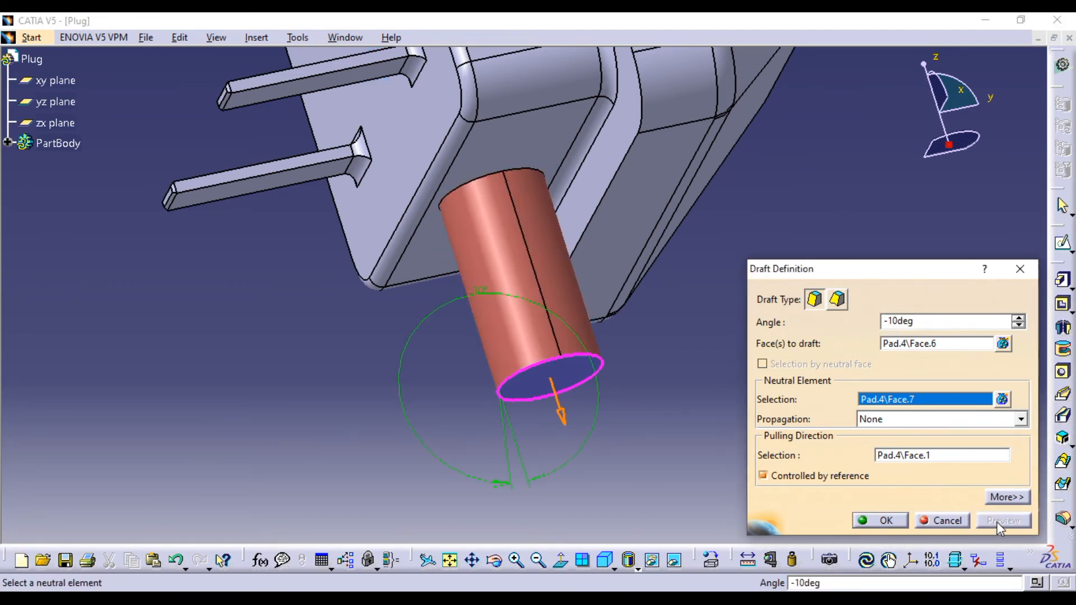
{"action": "middle_click_drag", "start_coordinate": [580, 426], "coordinate": [540, 407]}
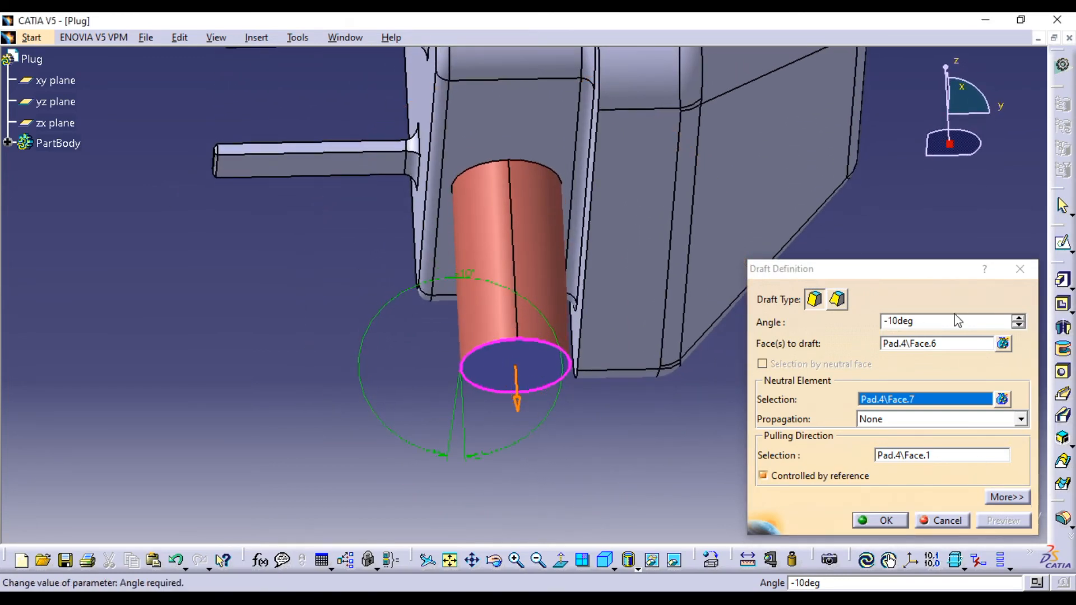
{"action": "left_click", "coordinate": [837, 300]}
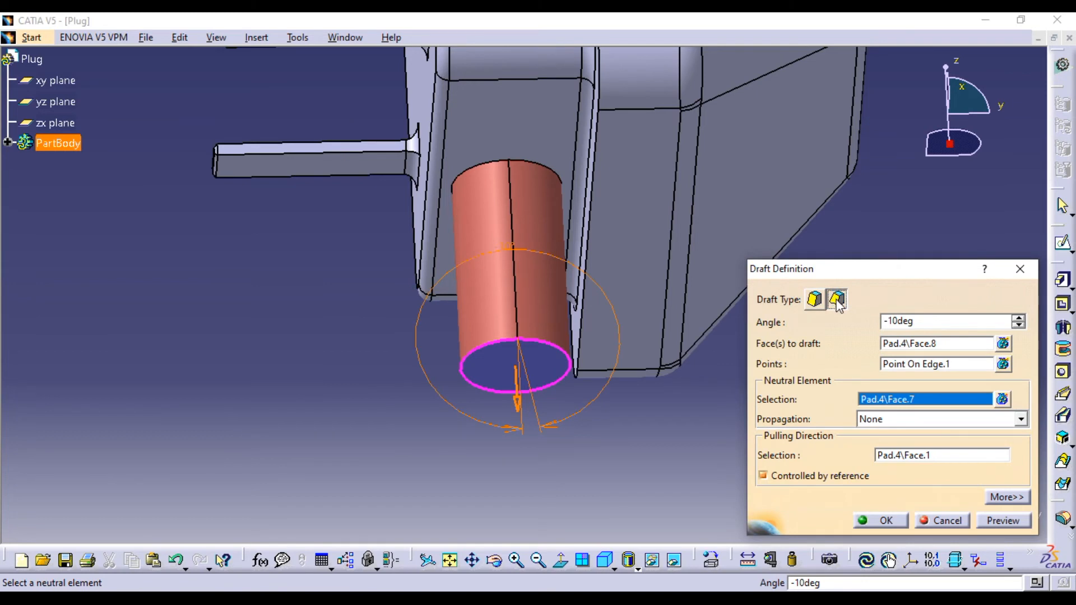
{"action": "left_click", "coordinate": [1003, 521]}
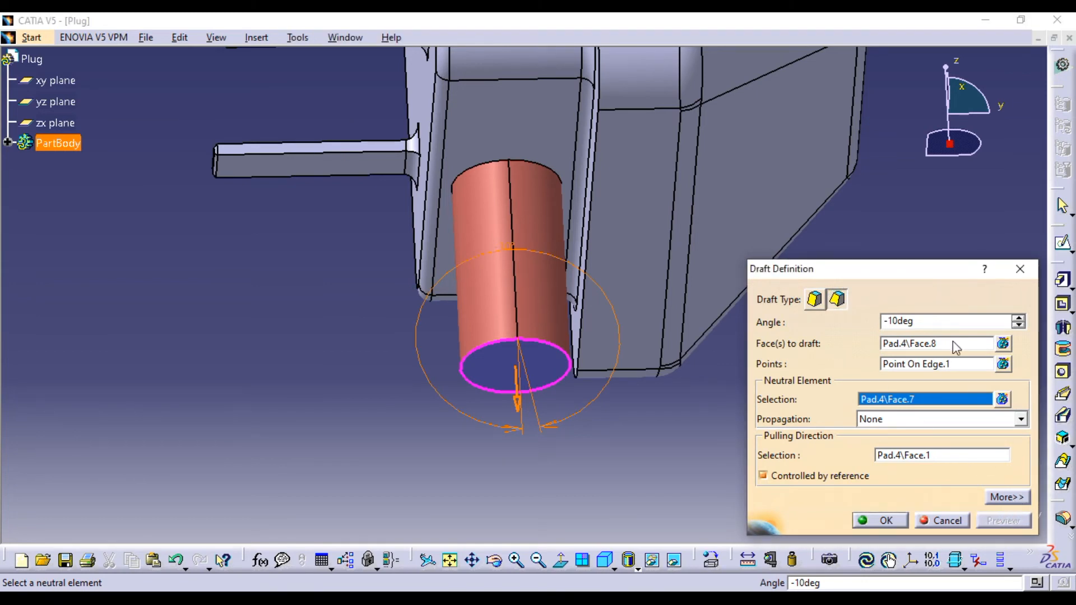
{"action": "left_click", "coordinate": [941, 521]}
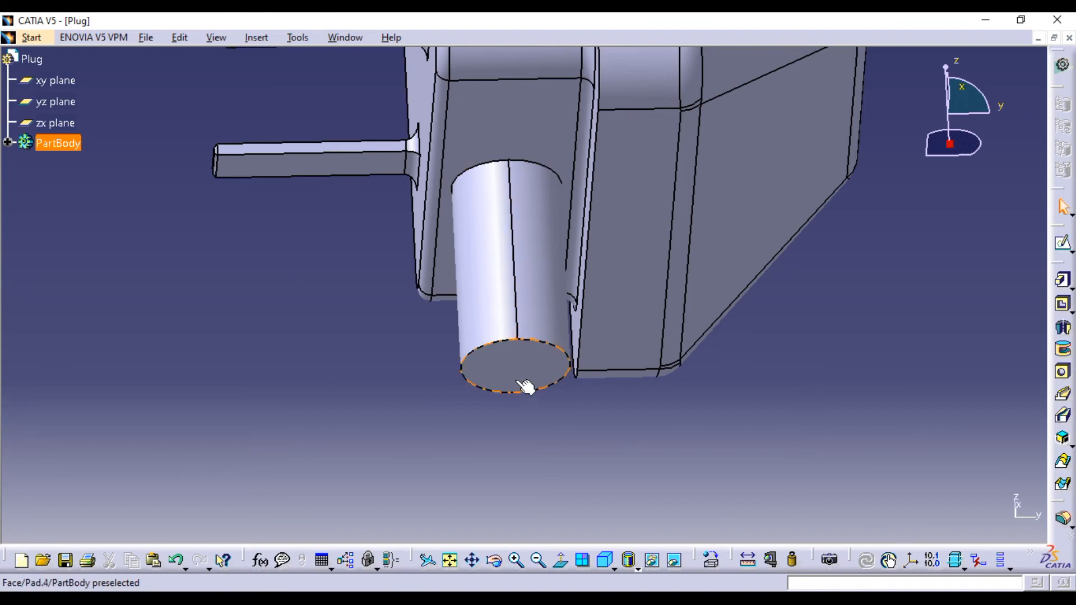
- Apply a 5-degree draft to the cylindrical boss's side face, using the stepped pad's underside as the neutral element
{"action": "left_click", "coordinate": [252, 39]}
{"action": "mouse_move", "coordinate": [314, 286]}
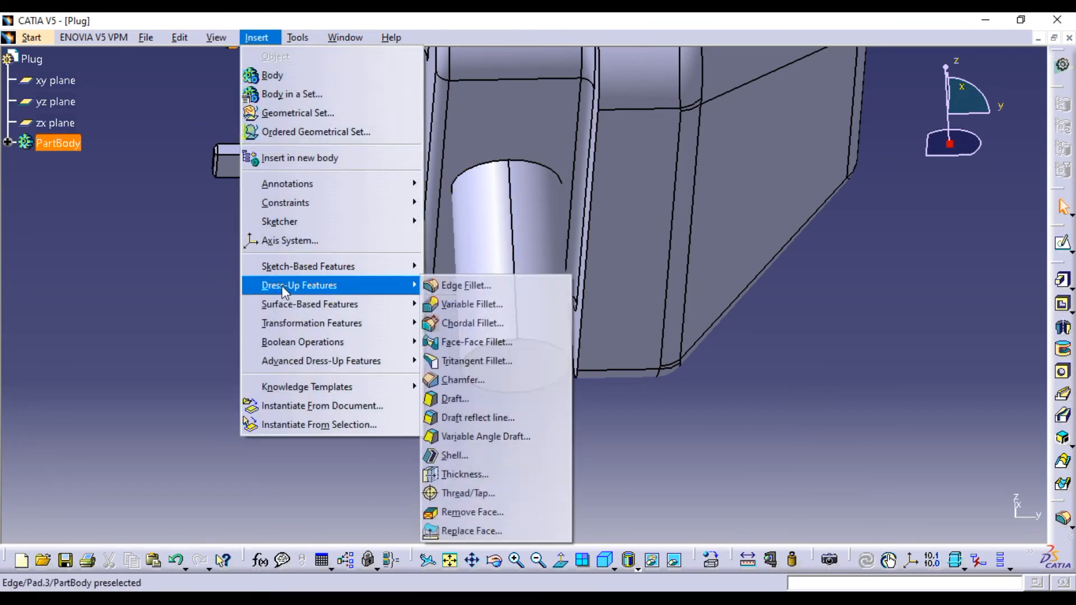
{"action": "left_click", "coordinate": [466, 399]}
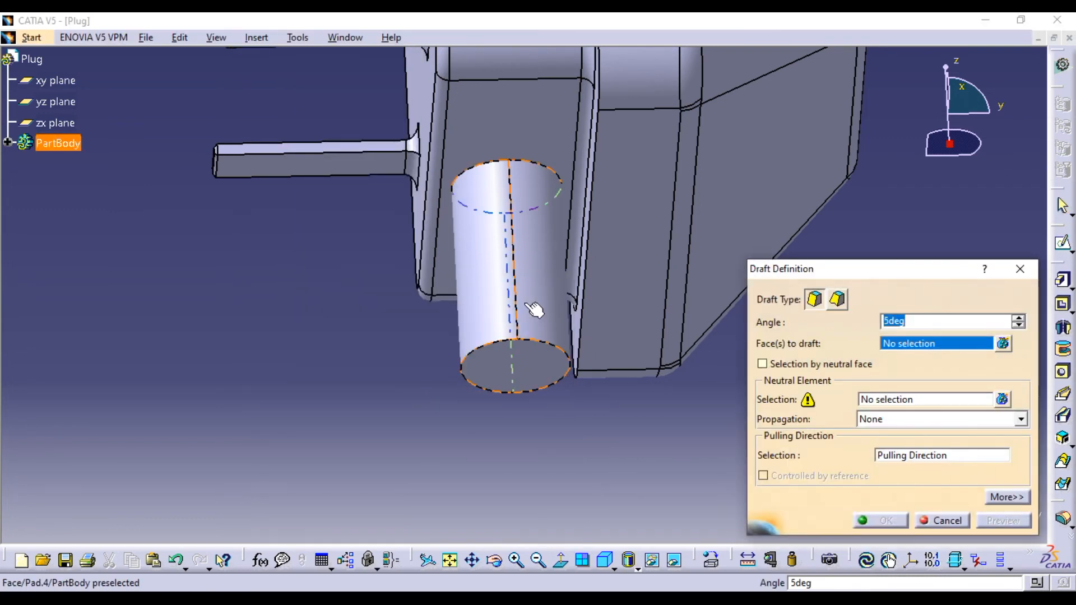
{"action": "left_click", "coordinate": [563, 307]}
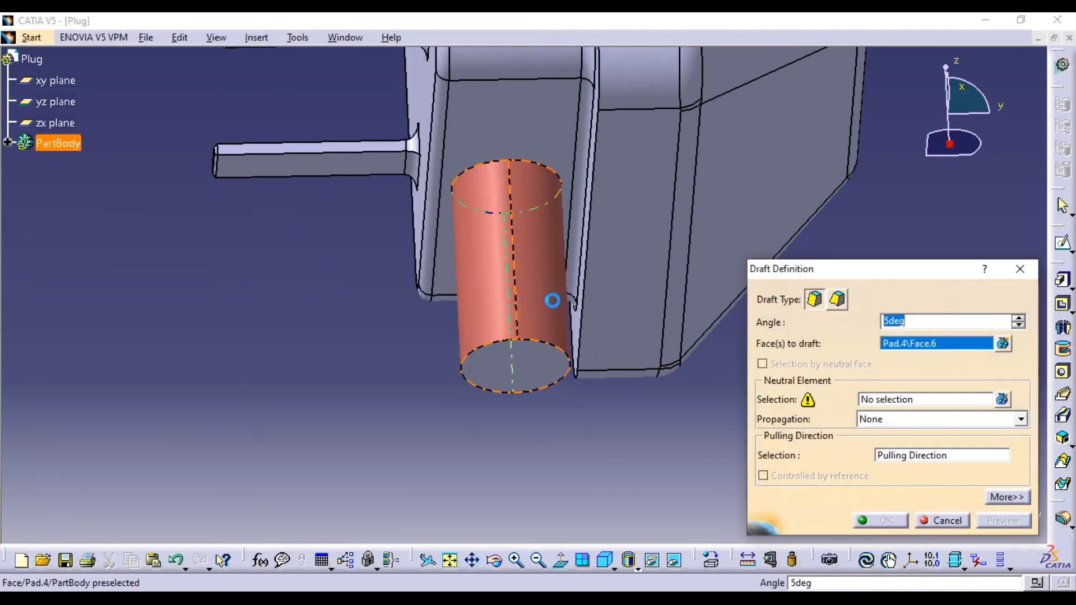
{"action": "left_click", "coordinate": [899, 394]}
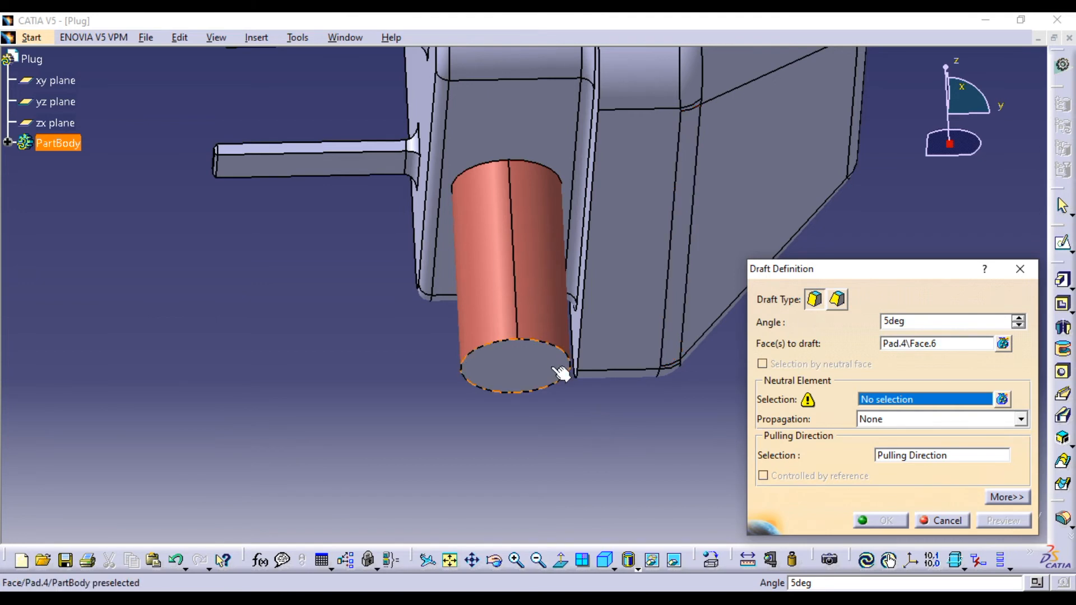
{"action": "left_click", "coordinate": [524, 271]}
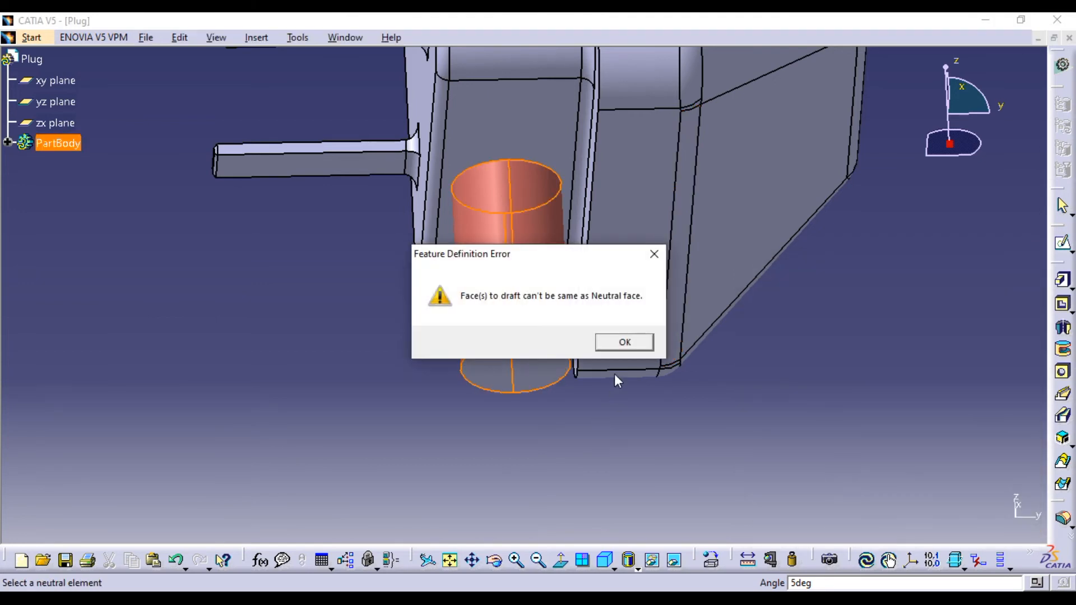
{"action": "left_click", "coordinate": [625, 343]}
{"action": "left_click", "coordinate": [541, 138]}
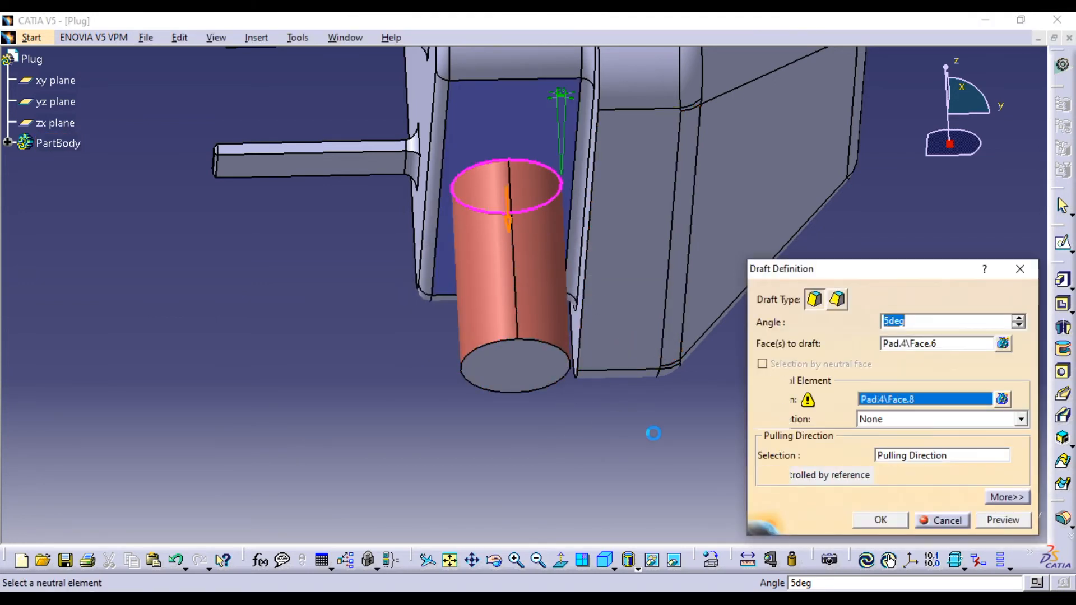
{"action": "left_click", "coordinate": [990, 522]}
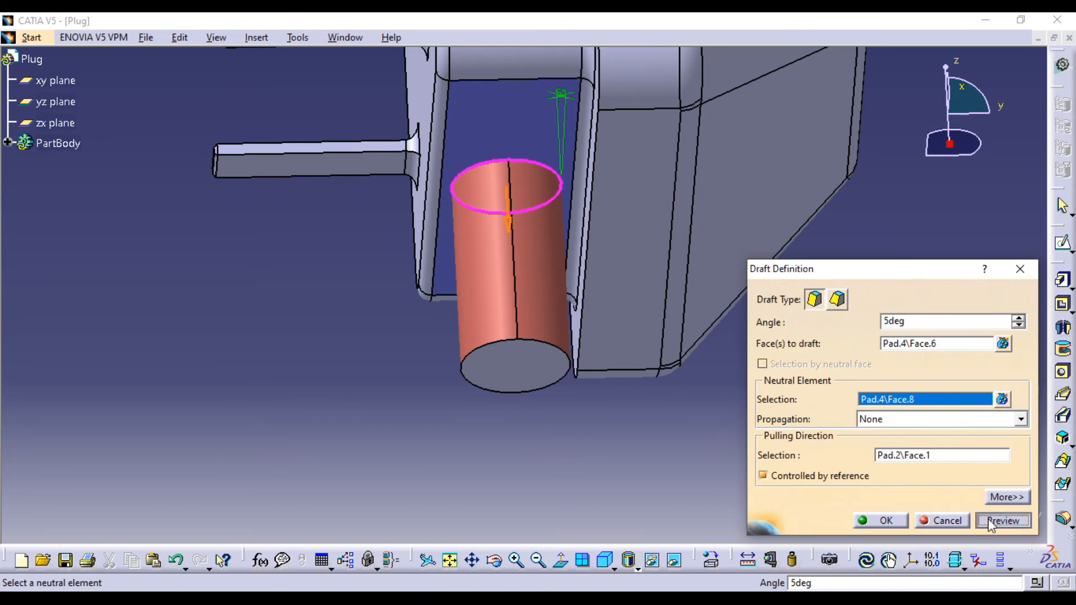
{"action": "middle_click_drag", "start_coordinate": [603, 448], "coordinate": [585, 365]}
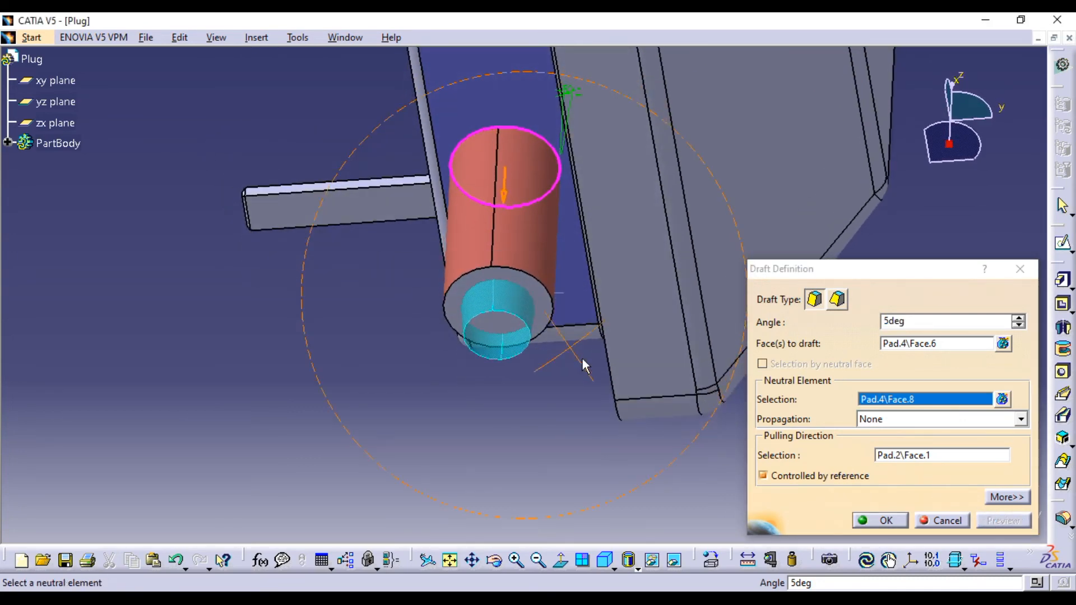
{"action": "left_click", "coordinate": [887, 521]}
- Open a new sketch on the yz plane, seen from the side of the plug
{"action": "middle_click_drag", "start_coordinate": [544, 407], "coordinate": [566, 308]}
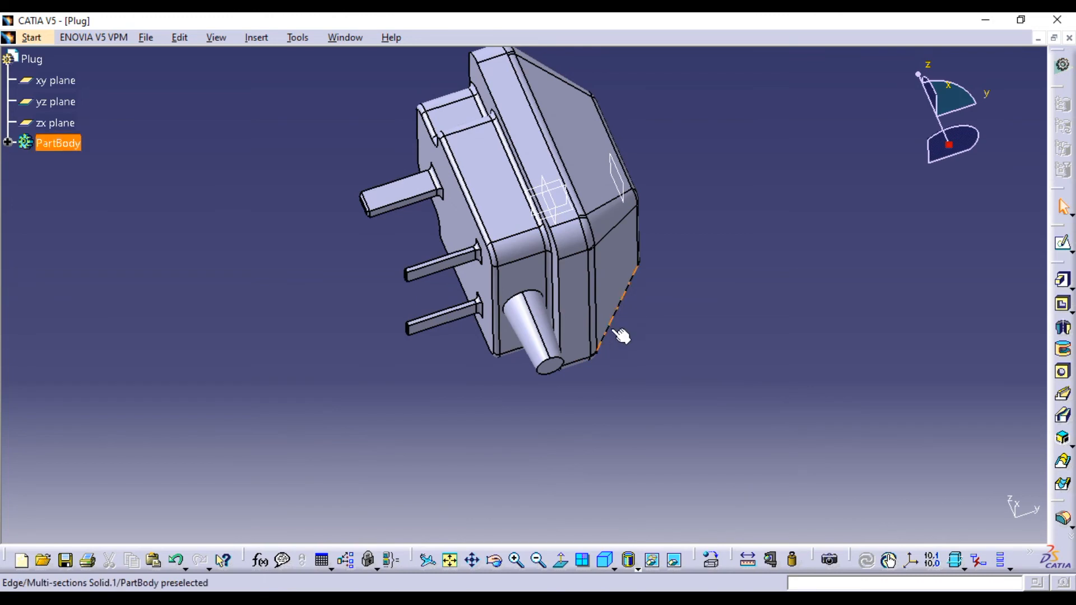
{"action": "mouse_move", "coordinate": [620, 319]}
{"action": "middle_mouse_down"}
{"action": "mouse_move", "coordinate": [596, 372]}
{"action": "mouse_move", "coordinate": [540, 432]}
{"action": "mouse_move", "coordinate": [563, 403]}
{"action": "mouse_move", "coordinate": [622, 368]}
{"action": "mouse_move", "coordinate": [642, 390]}
{"action": "middle_mouse_up"}
{"action": "left_click", "coordinate": [600, 229]}
{"action": "left_click", "coordinate": [1063, 241]}
{"action": "mouse_move", "coordinate": [586, 432]}
{"action": "middle_mouse_down"}
{"action": "mouse_move", "coordinate": [586, 339]}
{"action": "mouse_move", "coordinate": [543, 352]}
{"action": "middle_mouse_up"}
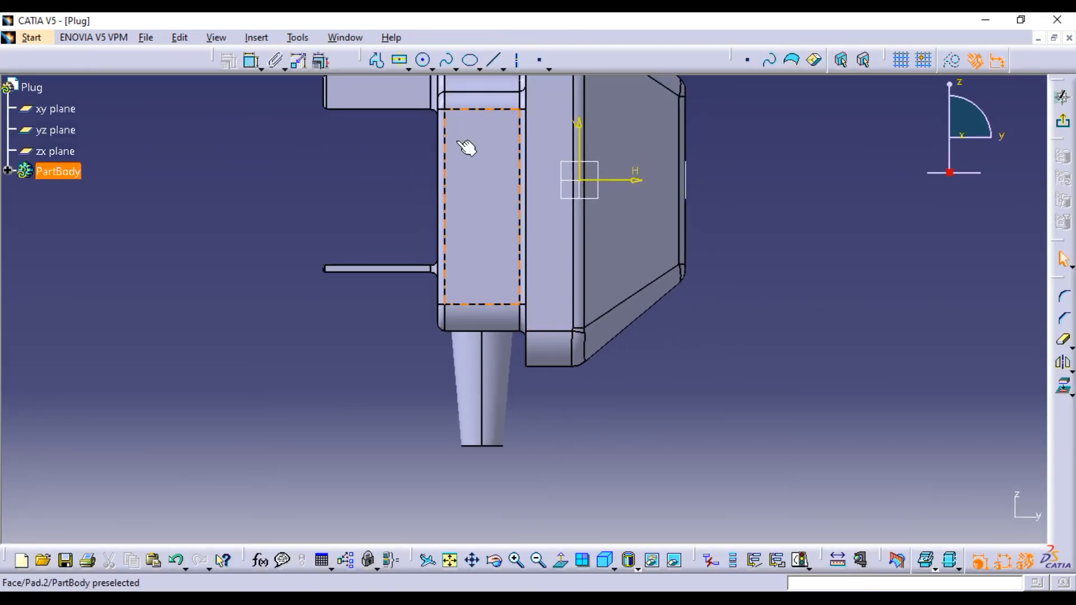
{"action": "left_click", "coordinate": [408, 68]}
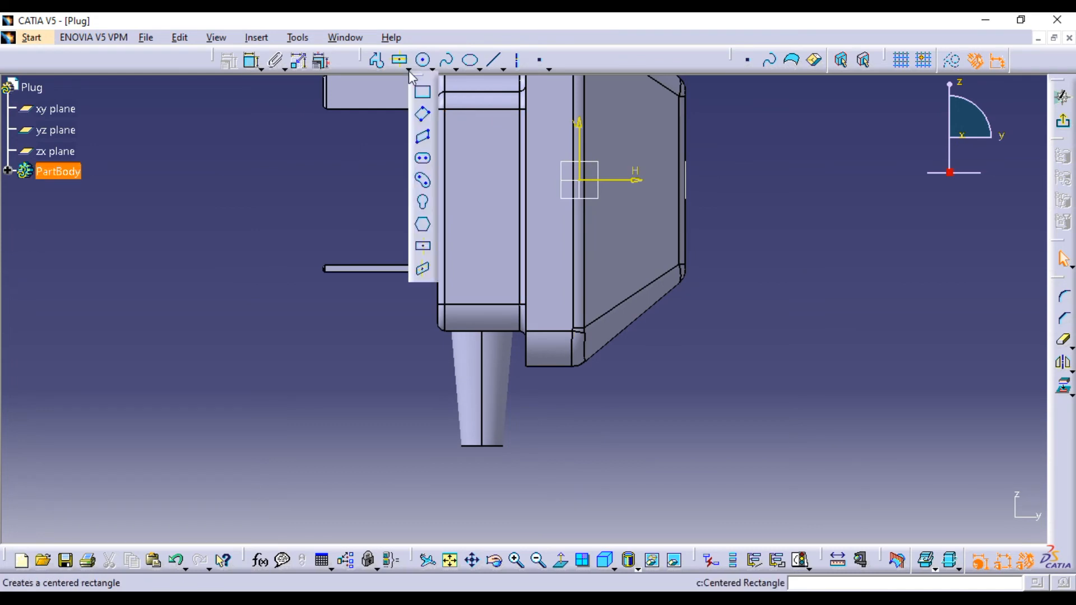
{"action": "left_click", "coordinate": [422, 181]}
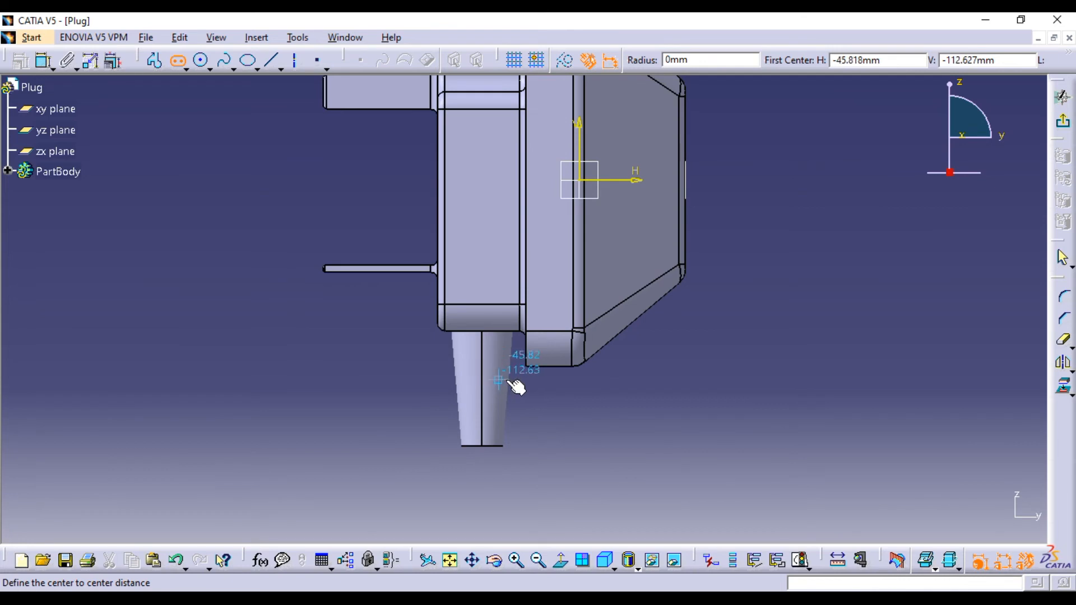
{"action": "key", "text": "Escape"}
- Project the drafted boss's axis into the sketch as a reference line
{"action": "left_click", "coordinate": [1063, 385]}
{"action": "left_click", "coordinate": [489, 401]}
{"action": "left_click", "coordinate": [635, 427]}
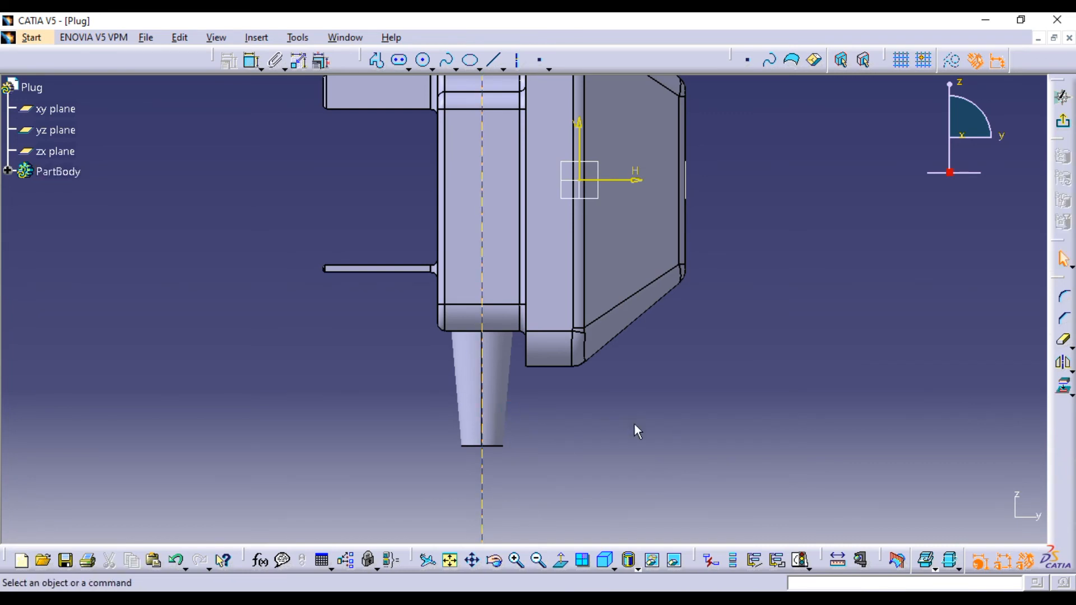
- Sketch a horizontal elongated hole of about 4.4 mm radius, from the projected axis to beyond the boss's edge on the main body side
{"action": "left_click", "coordinate": [408, 63]}
{"action": "left_click", "coordinate": [419, 144]}
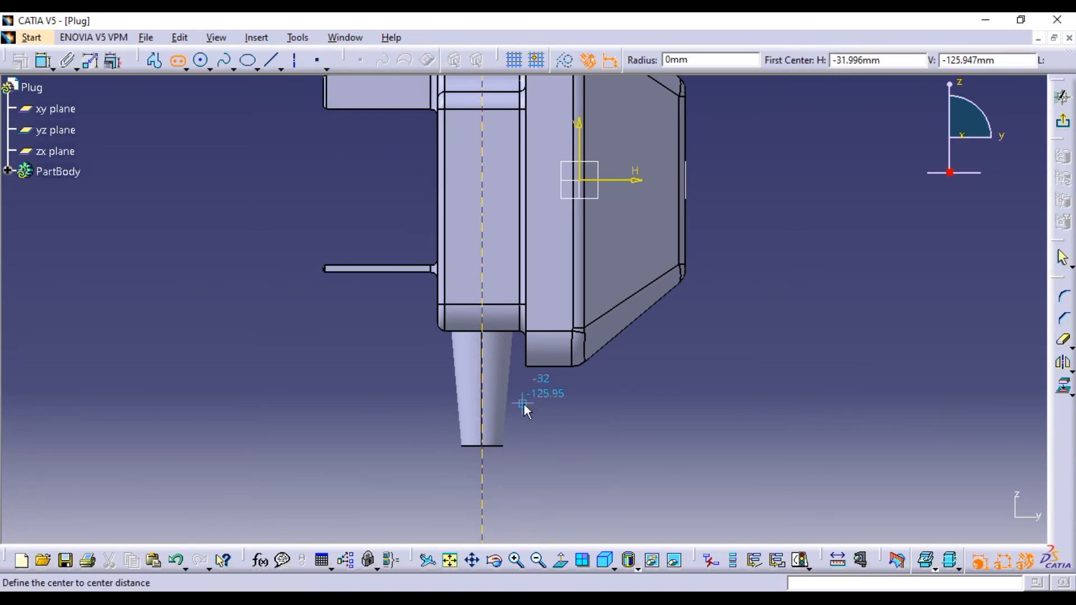
{"action": "left_click", "coordinate": [487, 382]}
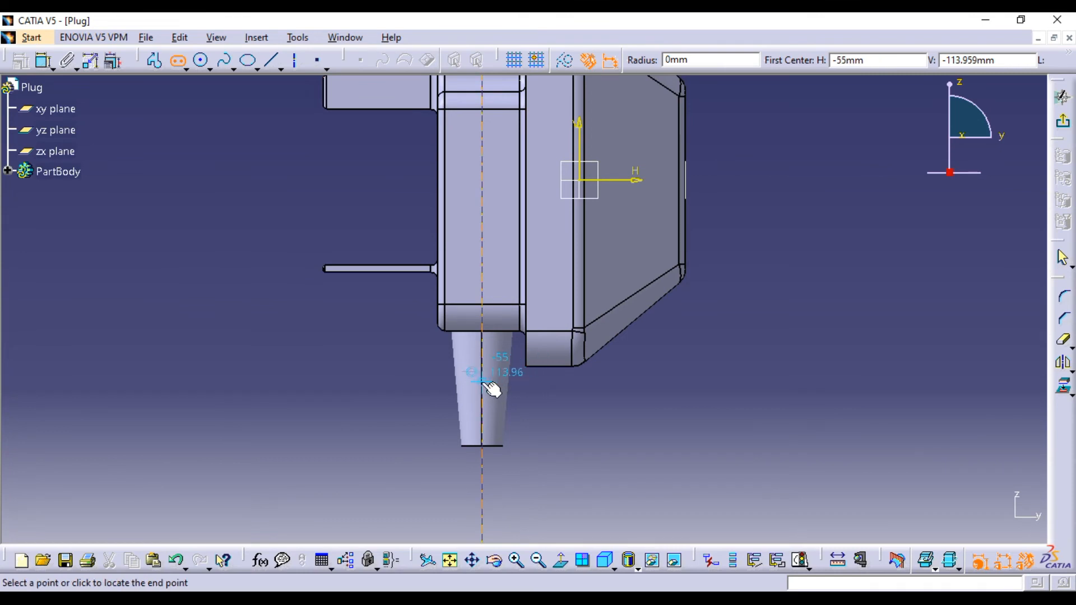
{"action": "left_click", "coordinate": [521, 383]}
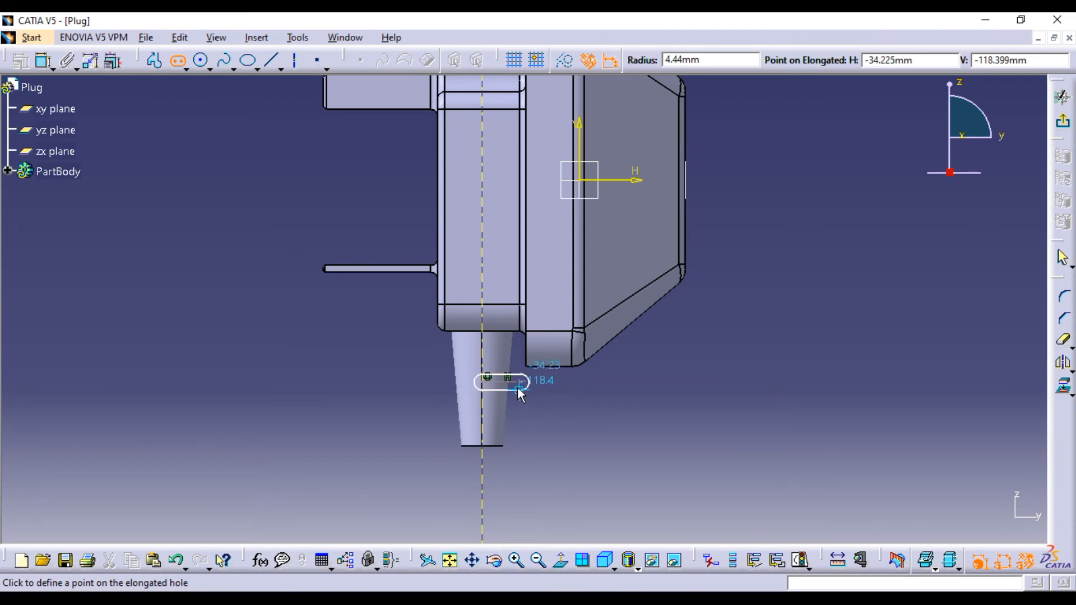
{"action": "left_click", "coordinate": [519, 389]}
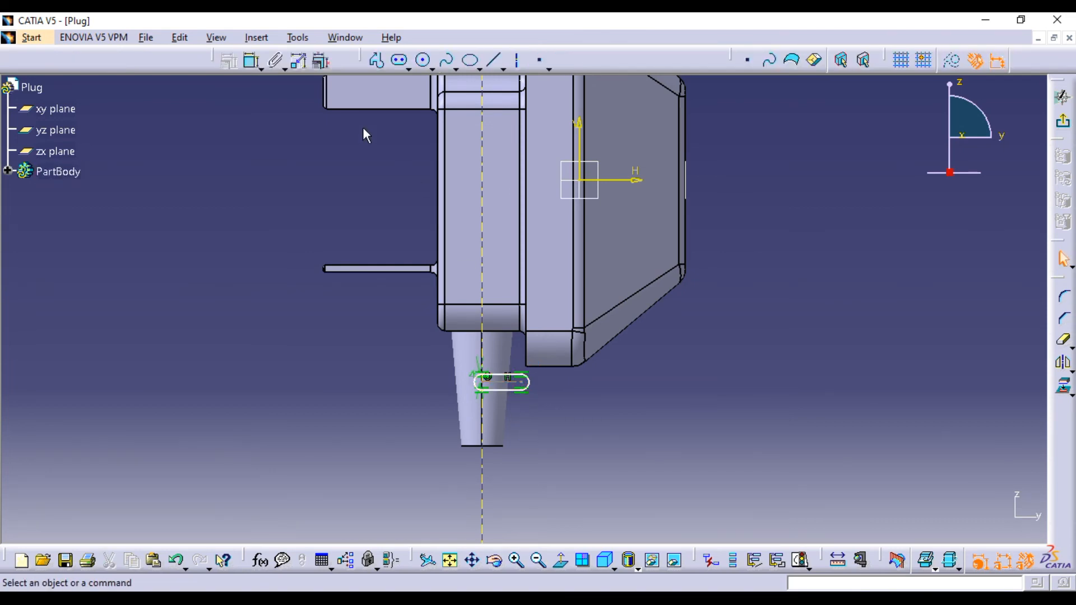
- Sketch a second, lower elongated hole of about 4.9 mm radius, from the projected axis to beyond the boss's edge on the pin side
{"action": "left_click", "coordinate": [399, 60]}
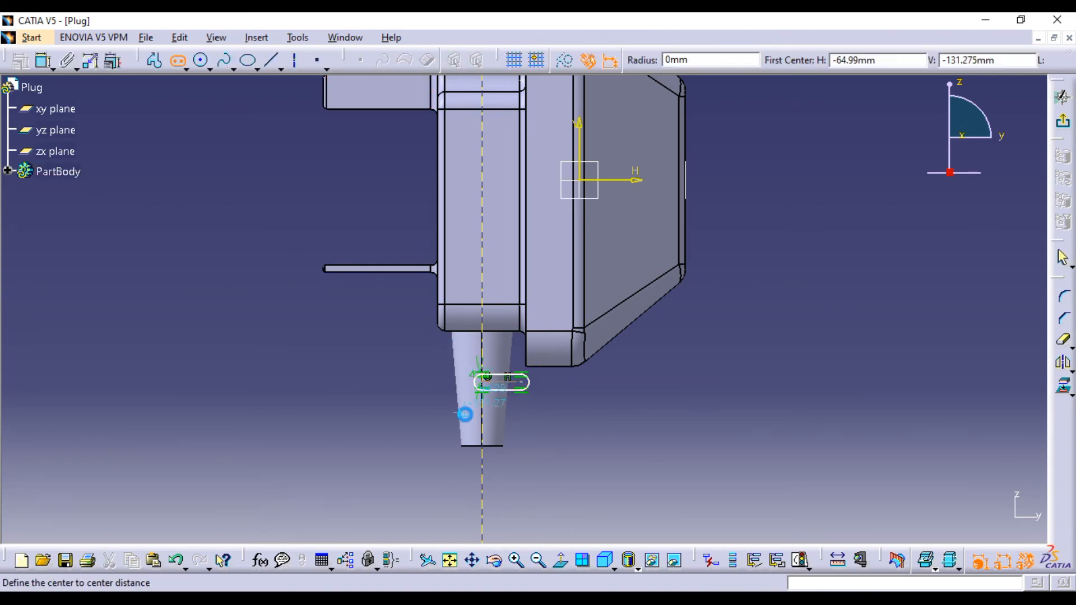
{"action": "left_click", "coordinate": [492, 423]}
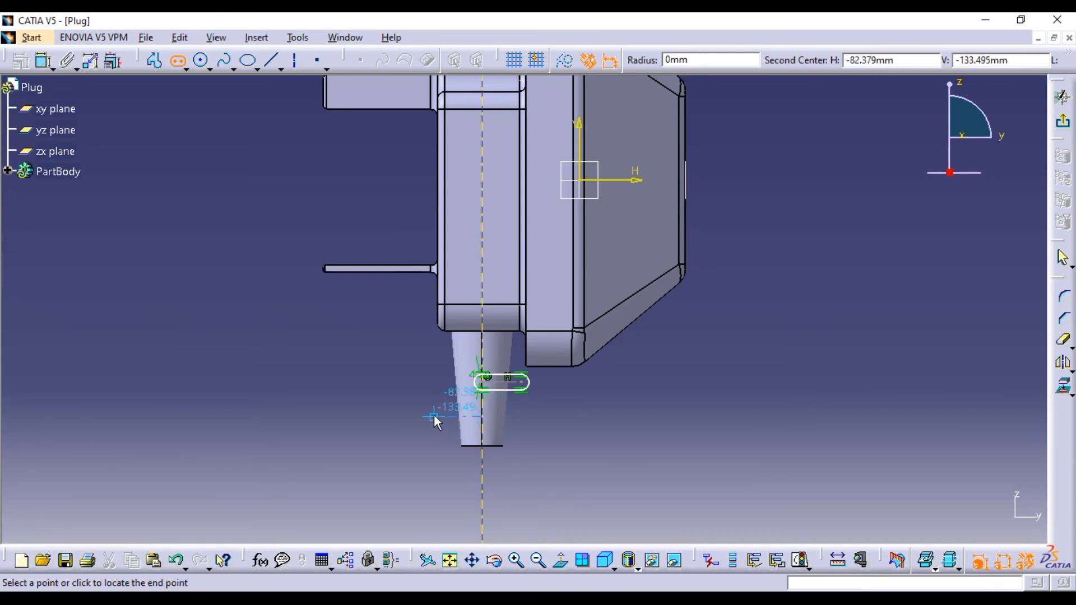
{"action": "left_click", "coordinate": [436, 416]}
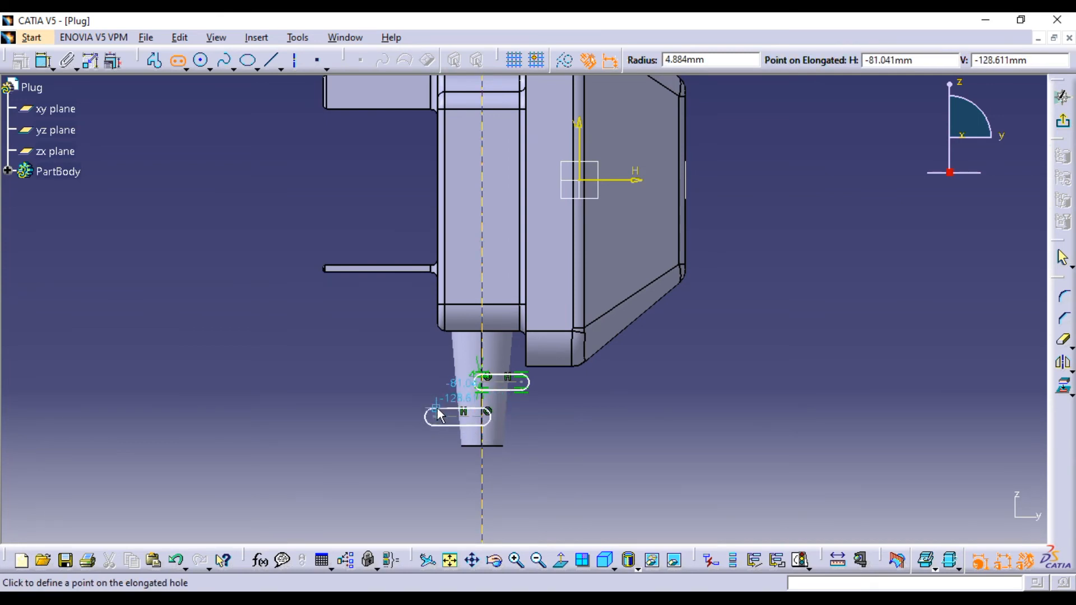
{"action": "left_click", "coordinate": [437, 416]}
- Project the stepped pad's lower edge into the sketch as a construction line
{"action": "middle_click_drag", "start_coordinate": [550, 440], "coordinate": [632, 327]}
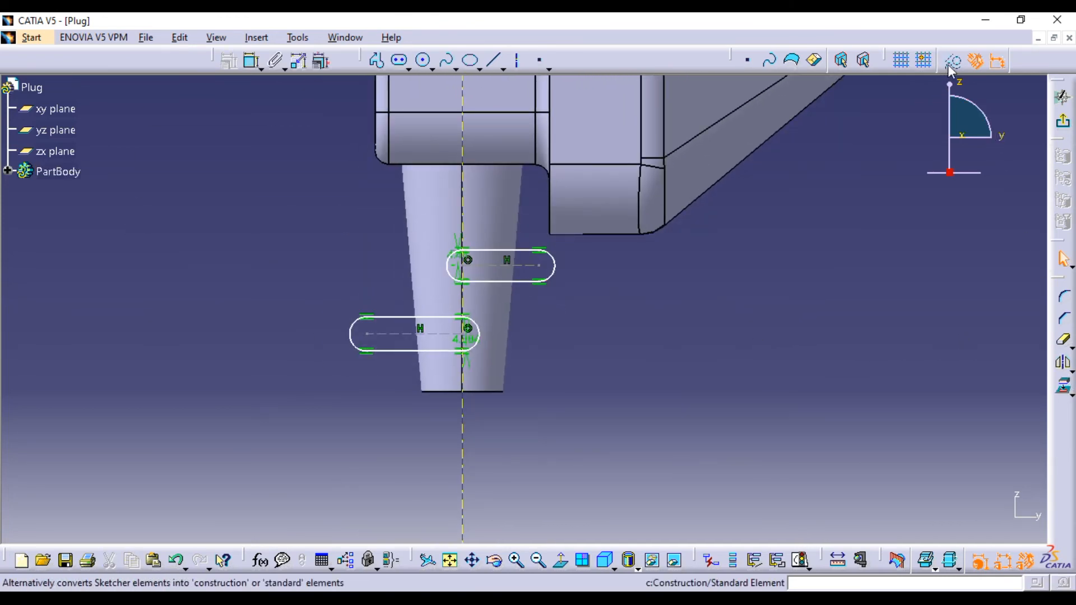
{"action": "left_click", "coordinate": [1065, 391]}
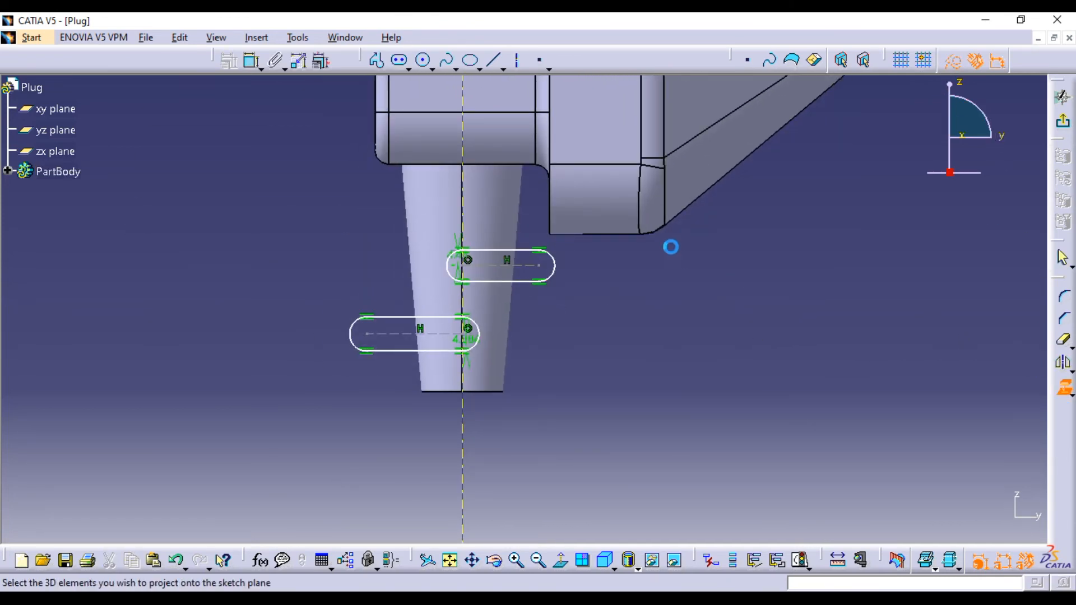
{"action": "left_click", "coordinate": [493, 166]}
{"action": "left_click", "coordinate": [733, 331]}
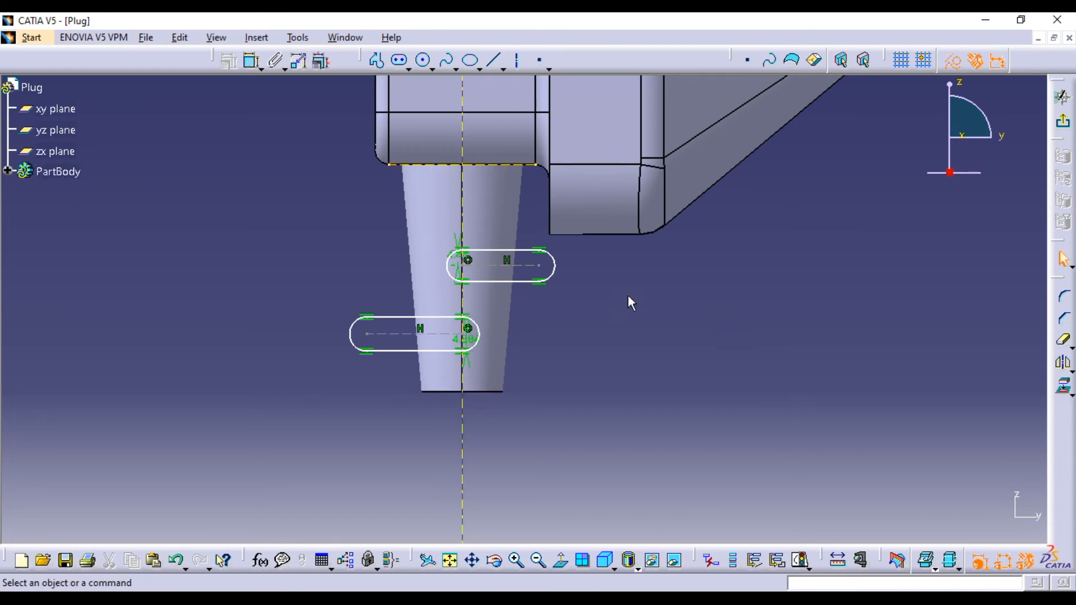
- Constrain the upper slot's centreline to 25 mm below the projected pad edge
{"action": "left_click", "coordinate": [253, 60]}
{"action": "left_click", "coordinate": [494, 165]}
{"action": "left_click", "coordinate": [510, 266]}
{"action": "left_click", "coordinate": [343, 199]}
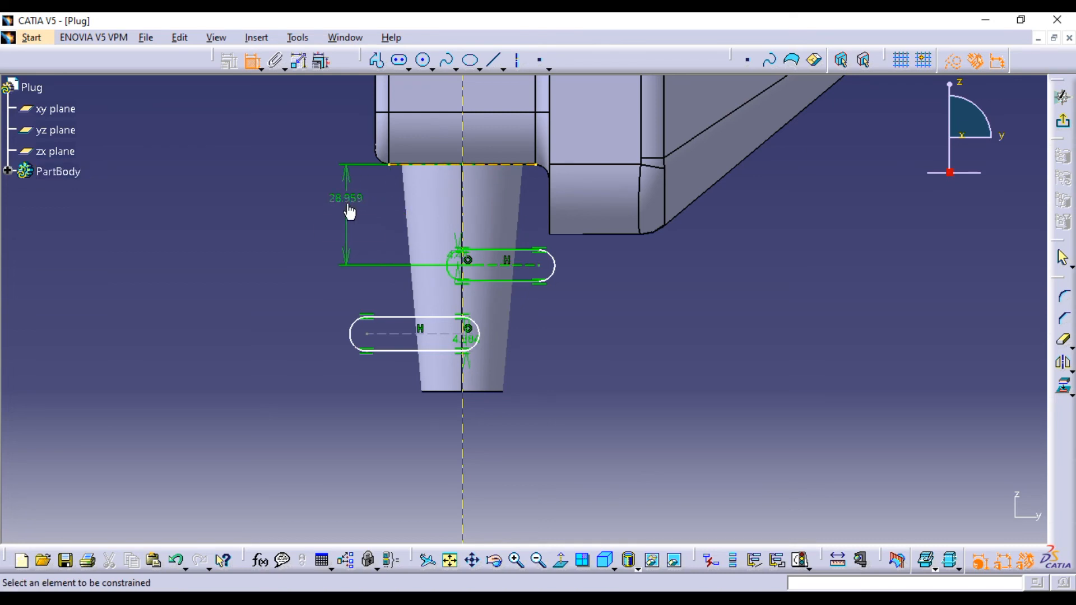
{"action": "double_click", "coordinate": [347, 197]}
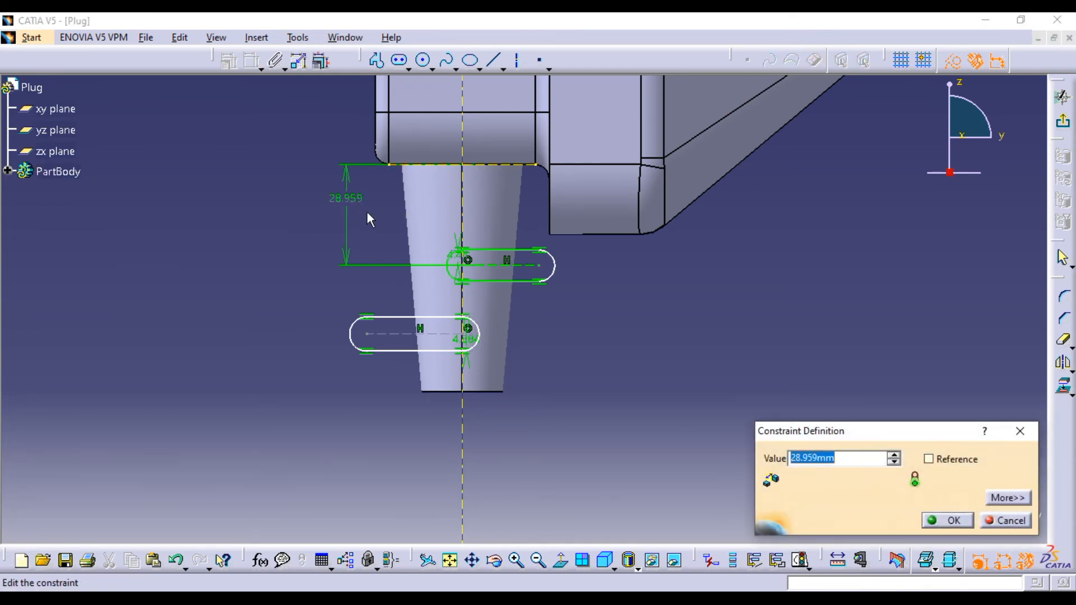
{"action": "type", "text": "25"}
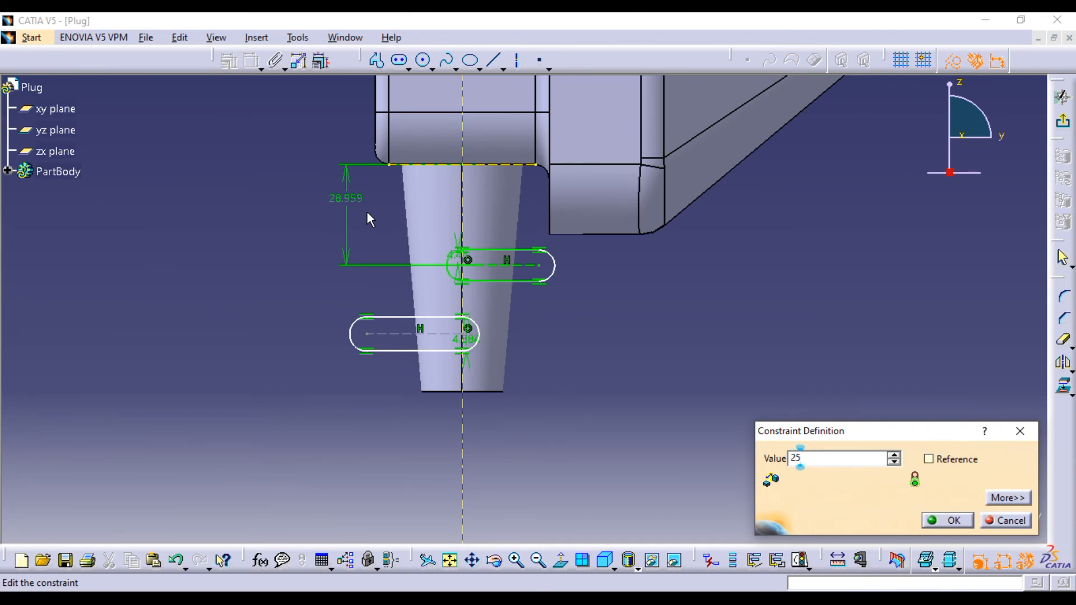
{"action": "key", "text": "Return"}
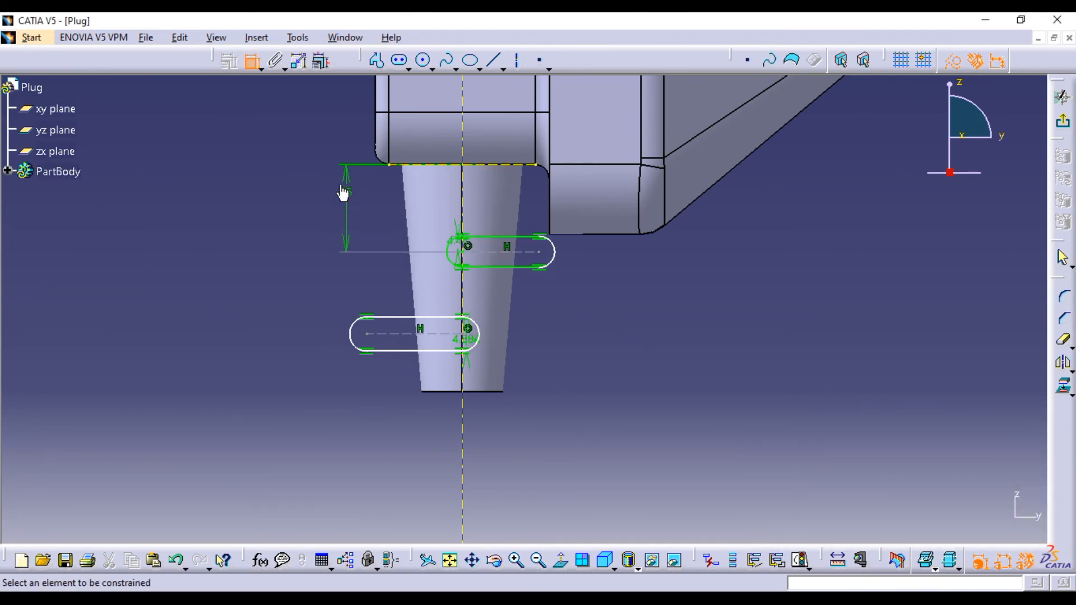
- Constrain the lower slot's centreline to 25 mm below the upper slot's centreline
{"action": "left_click", "coordinate": [406, 335]}
{"action": "left_click", "coordinate": [503, 259]}
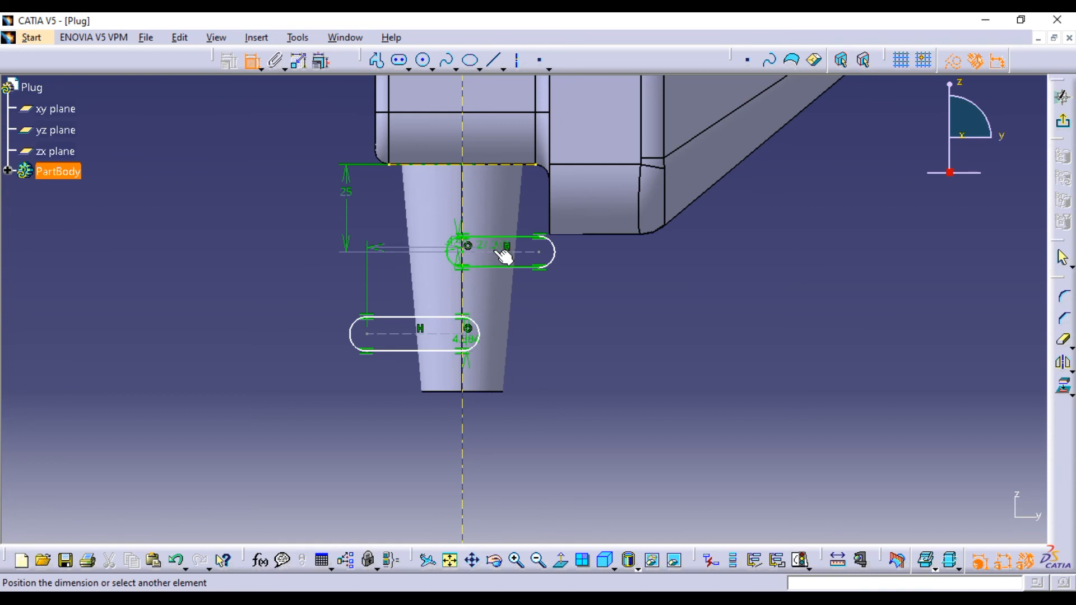
{"action": "left_click", "coordinate": [306, 302]}
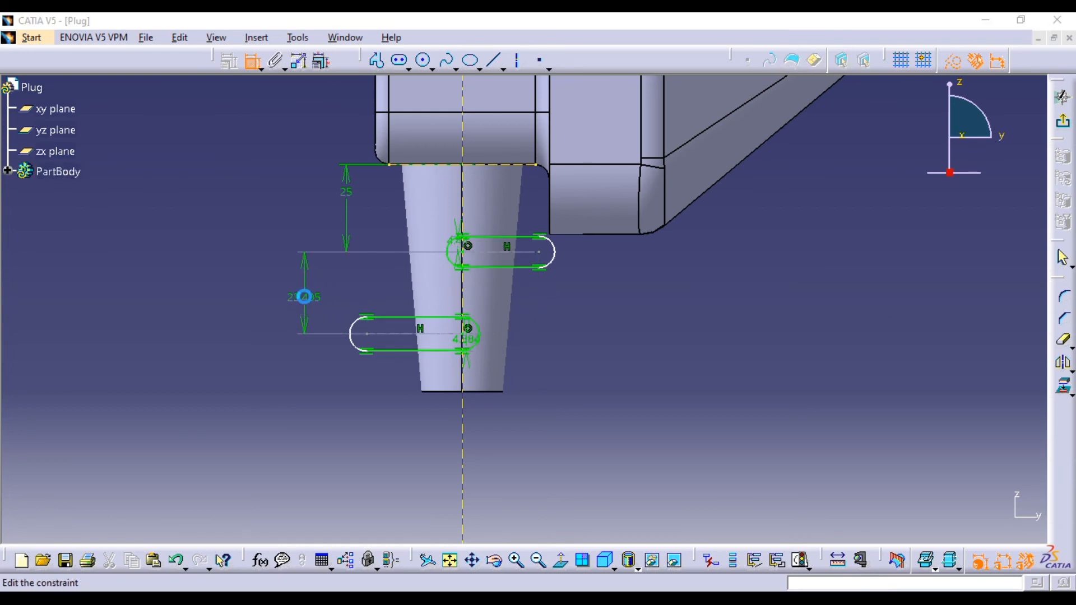
{"action": "double_click", "coordinate": [306, 301]}
{"action": "type", "text": "25"}
{"action": "key", "text": "Return"}
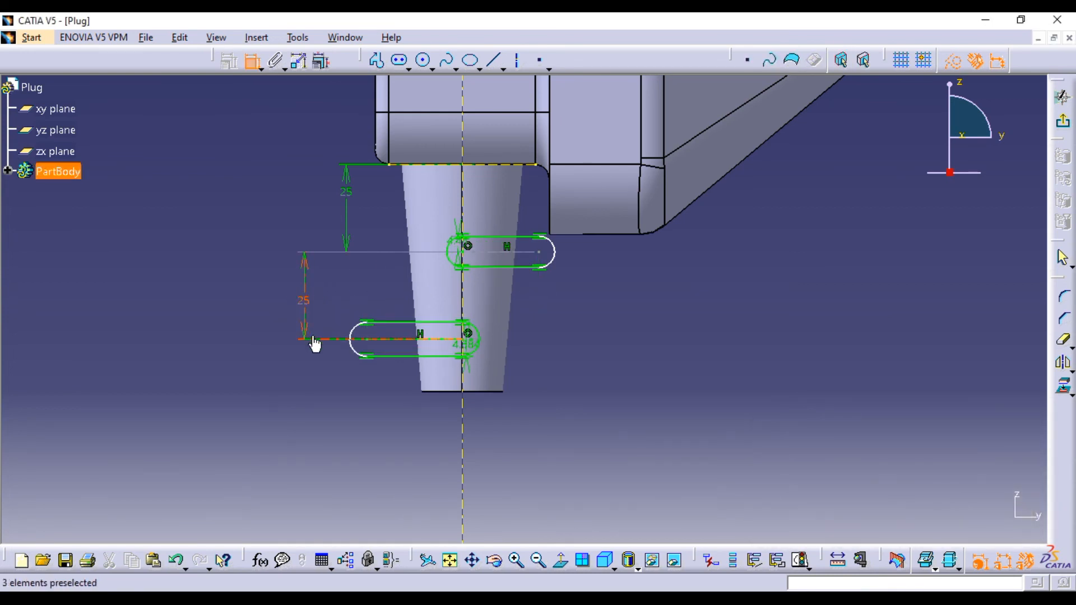
- Try to dimension the radius of the upper slot's outer end arc, and undo
{"action": "middle_click_drag", "start_coordinate": [629, 344], "coordinate": [617, 358]}
{"action": "middle_click_drag", "start_coordinate": [594, 306], "coordinate": [580, 292]}
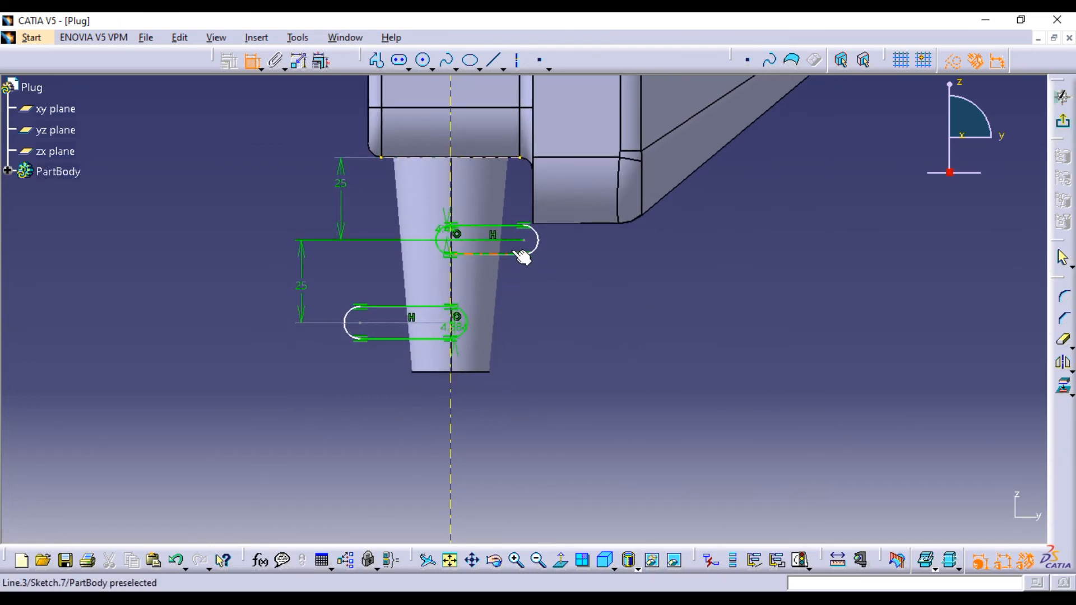
{"action": "left_click", "coordinate": [537, 244]}
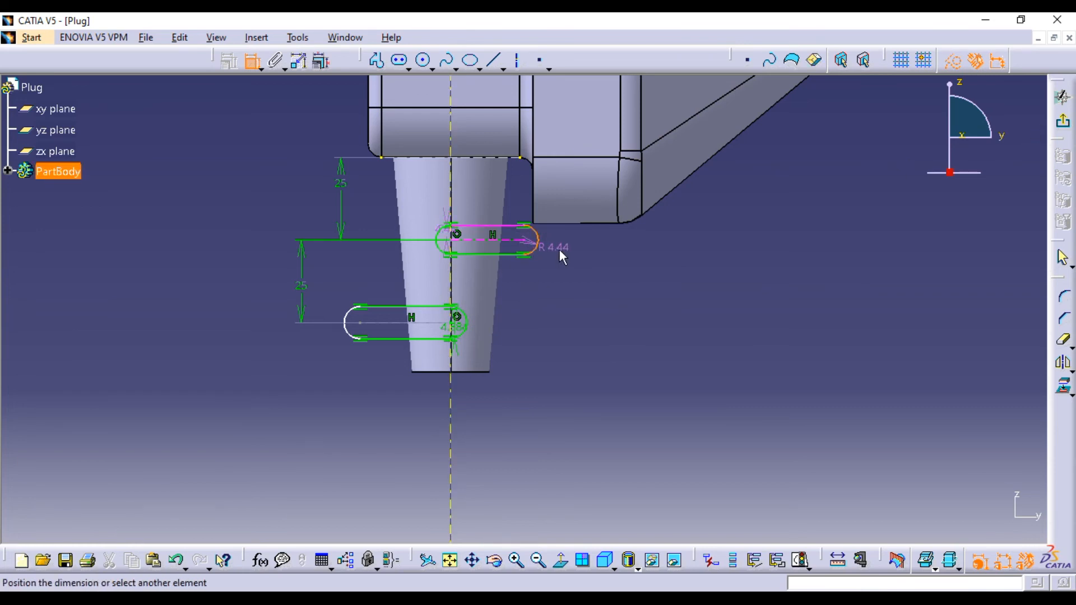
{"action": "key", "text": "ctrl+z"}
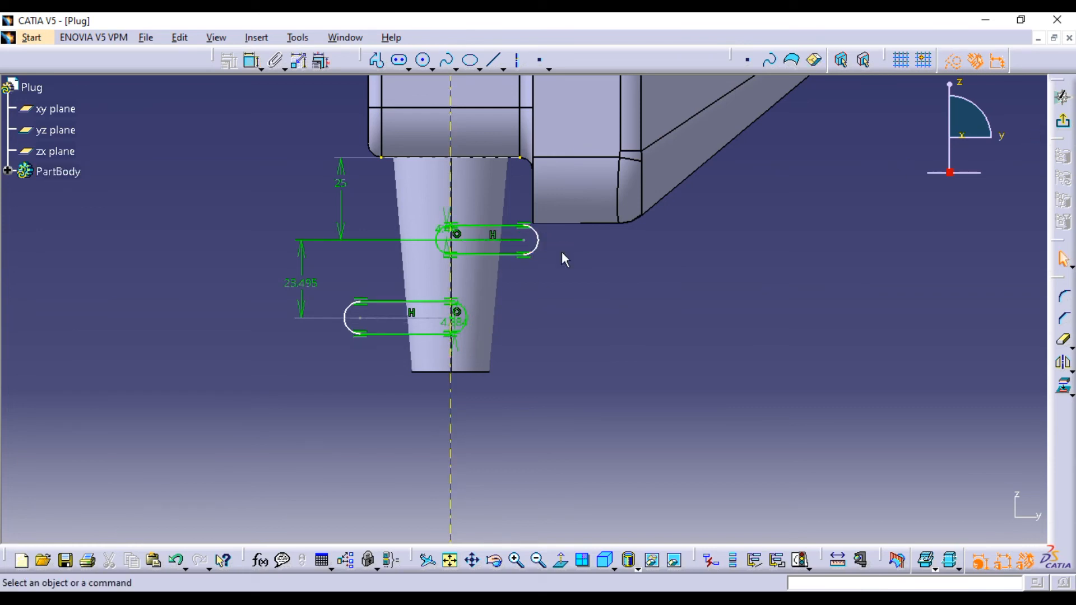
- Set the spacing between the two slots' centrelines back to 25 mm and exit the sketch
{"action": "double_click", "coordinate": [297, 282]}
{"action": "type", "text": "25mm"}
{"action": "key", "text": "Return"}
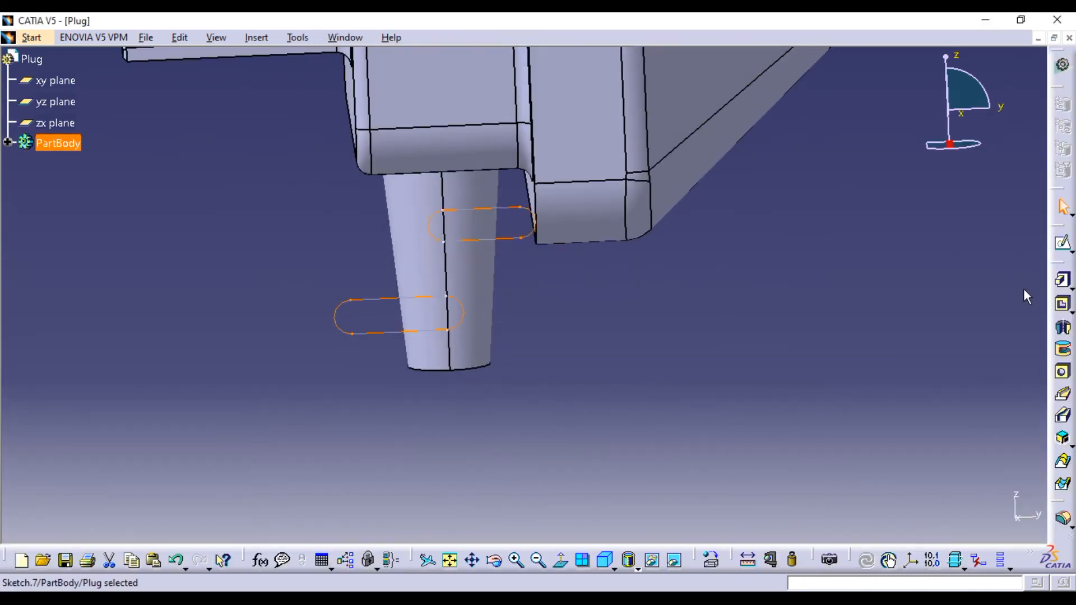
- Cut the two-slot sketch through the cable boss as a pocket 65 mm deep with mirrored extent
{"action": "left_click", "coordinate": [1062, 303]}
{"action": "mouse_move", "coordinate": [209, 288]}
{"action": "middle_mouse_down"}
{"action": "mouse_move", "coordinate": [395, 276]}
{"action": "mouse_move", "coordinate": [470, 314]}
{"action": "middle_mouse_up"}
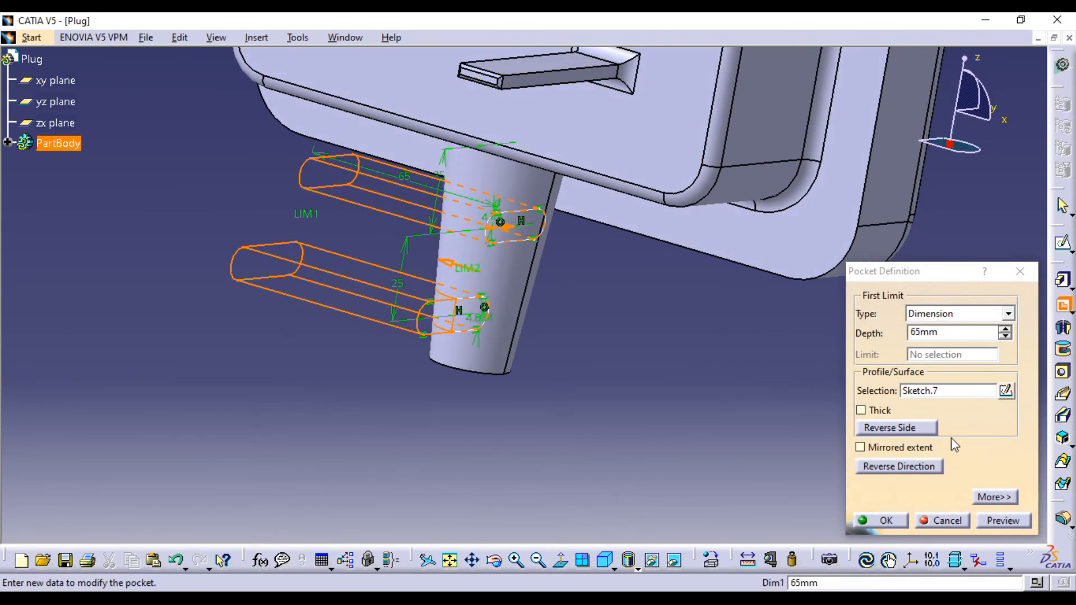
{"action": "left_click", "coordinate": [861, 448]}
{"action": "left_click", "coordinate": [1003, 521]}
{"action": "left_click", "coordinate": [879, 526]}
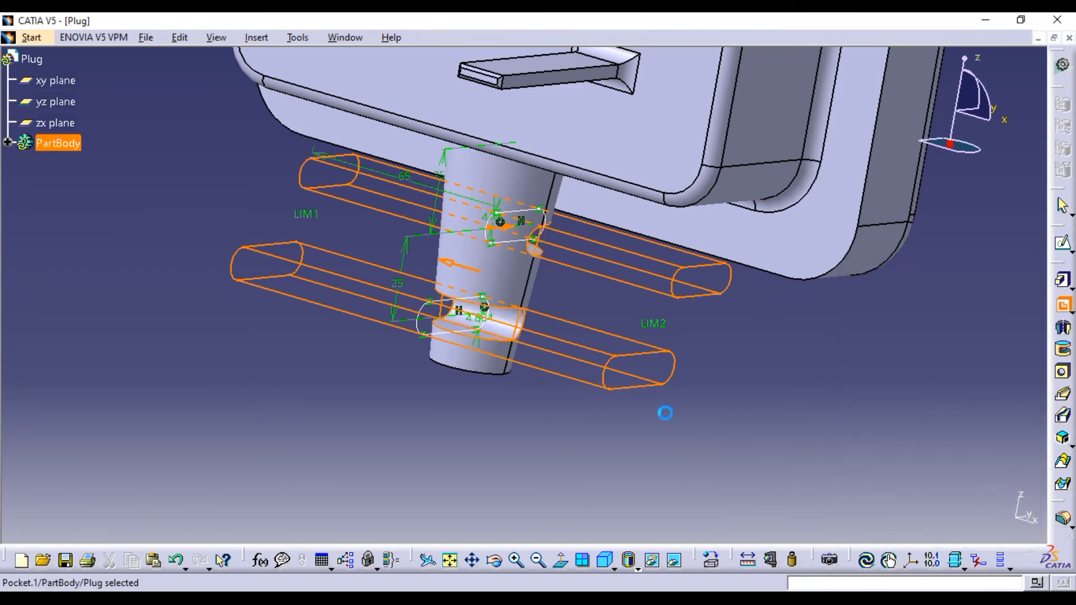
- Shell the part with 1 mm inside thickness, removing the end face of the cable boss
{"action": "middle_click_drag", "start_coordinate": [663, 418], "coordinate": [619, 192]}
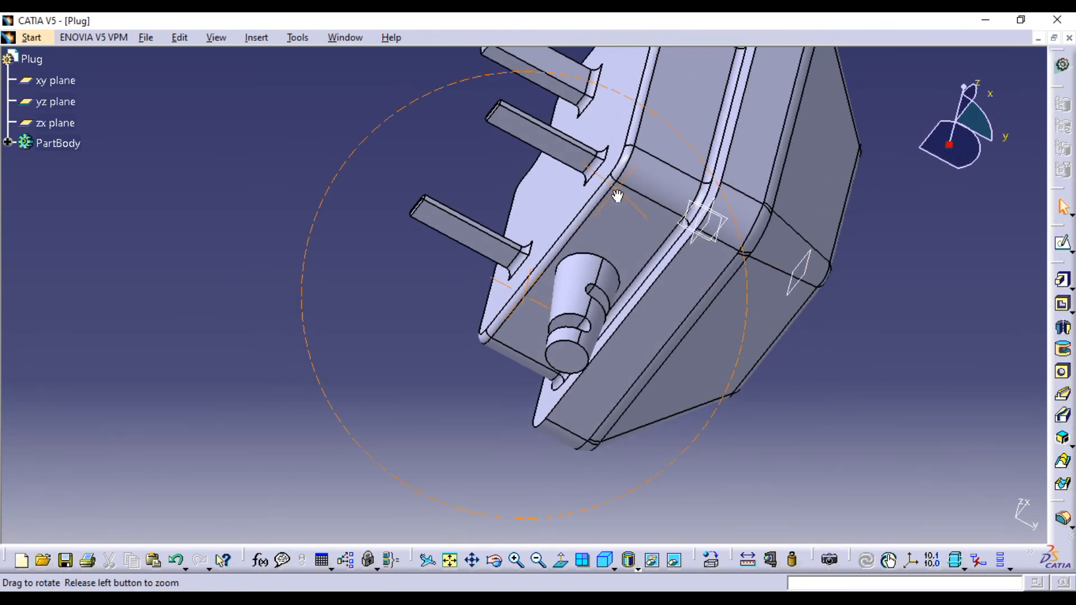
{"action": "left_click", "coordinate": [256, 38]}
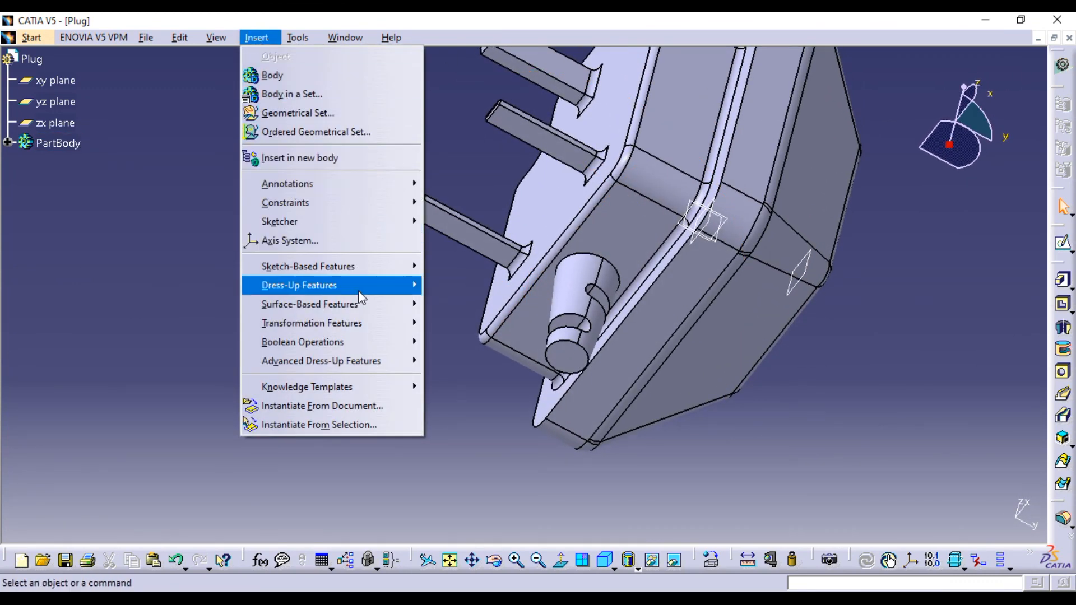
{"action": "mouse_move", "coordinate": [358, 290]}
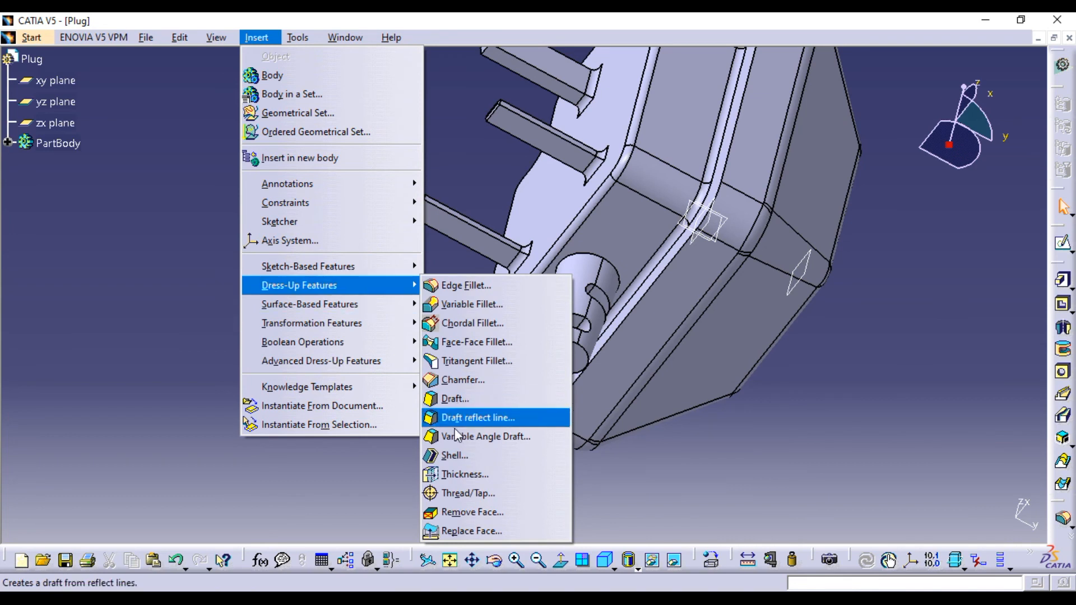
{"action": "left_click", "coordinate": [455, 455]}
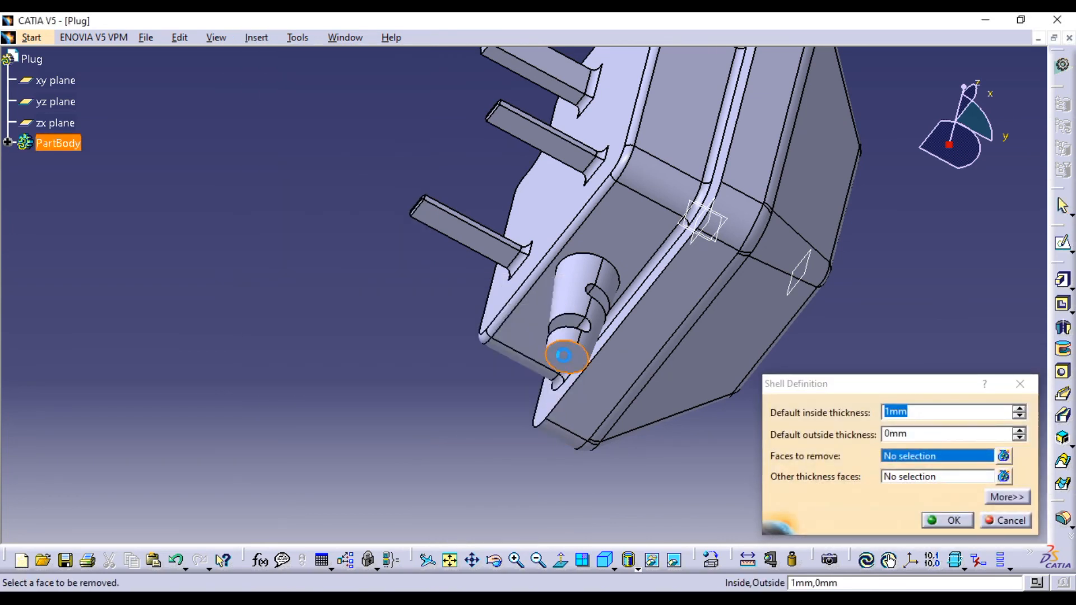
{"action": "left_click", "coordinate": [571, 361]}
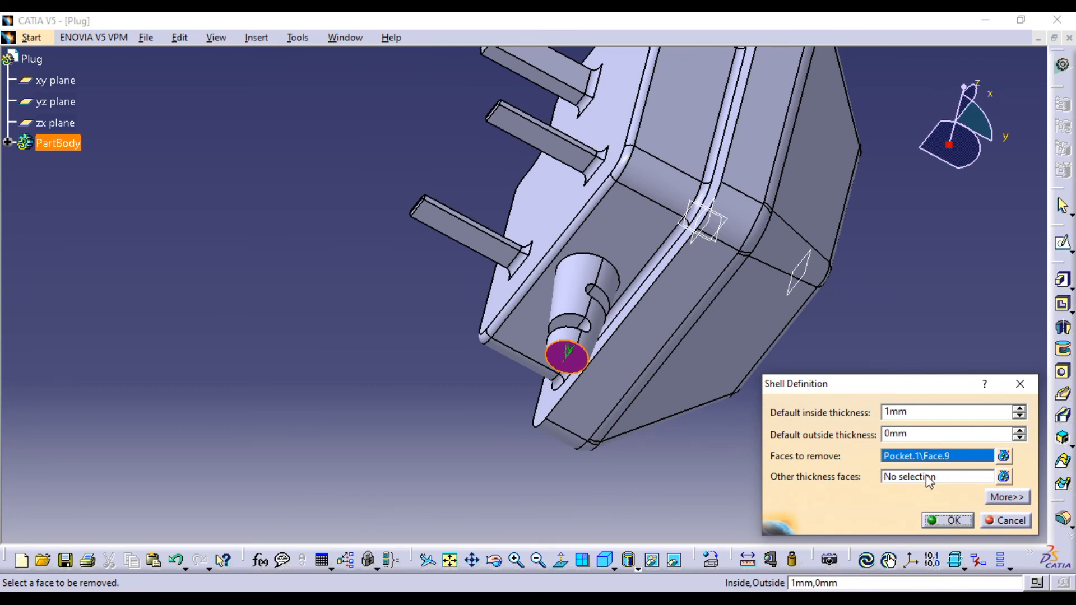
{"action": "left_click", "coordinate": [953, 520]}
- Hide the offset reference plane and the xy, yz and zx planes
{"action": "middle_click_drag", "start_coordinate": [859, 416], "coordinate": [624, 156]}
{"action": "middle_click_drag", "start_coordinate": [638, 89], "coordinate": [598, 325]}
{"action": "middle_click_drag", "start_coordinate": [510, 125], "coordinate": [607, 212]}
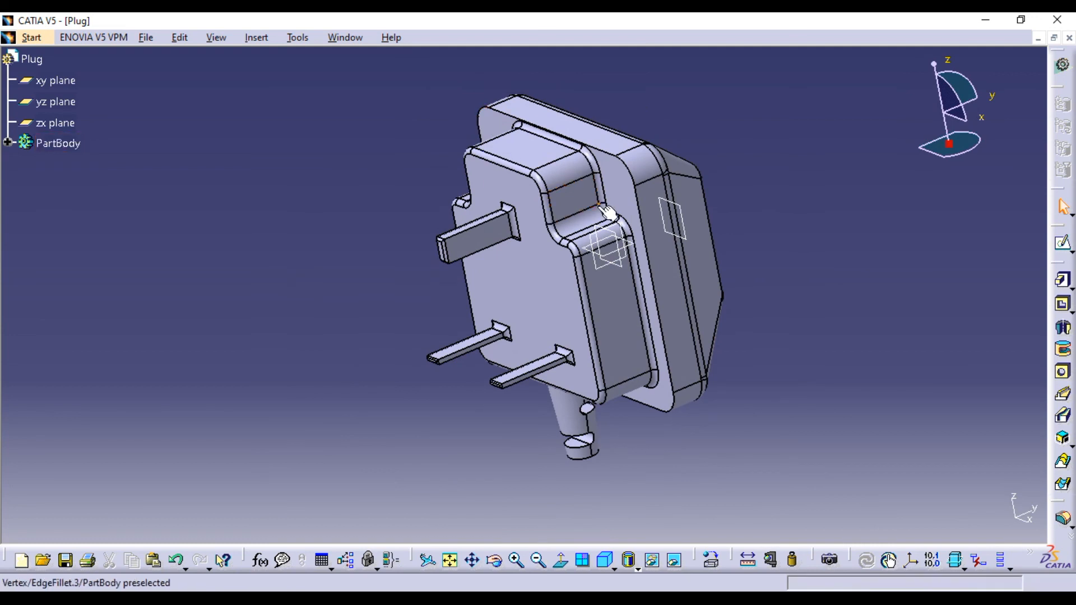
{"action": "right_click", "coordinate": [685, 209]}
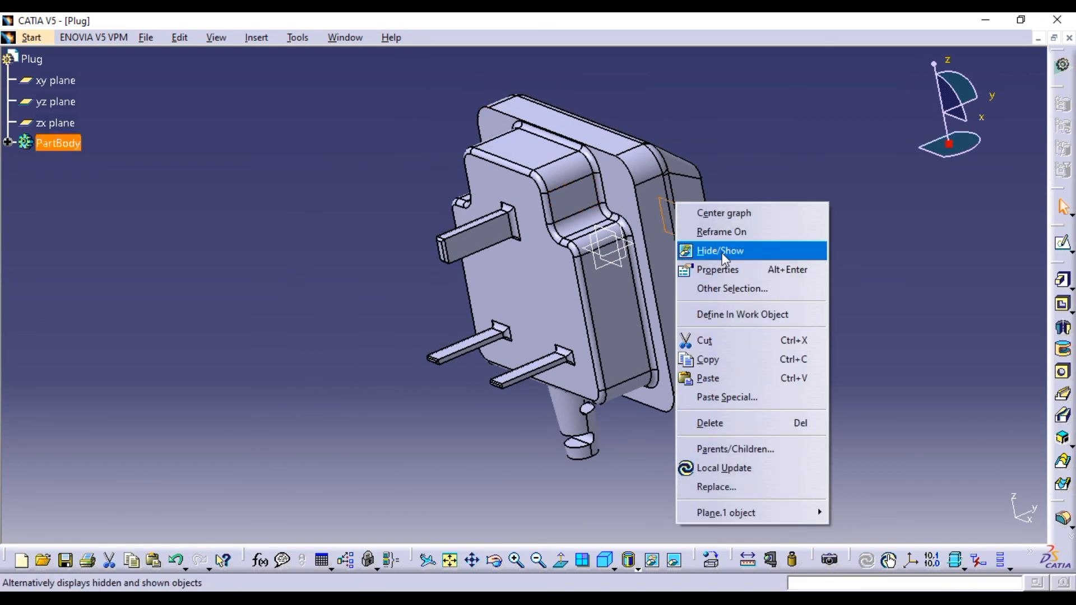
{"action": "left_click", "coordinate": [699, 247]}
{"action": "right_click", "coordinate": [51, 81]}
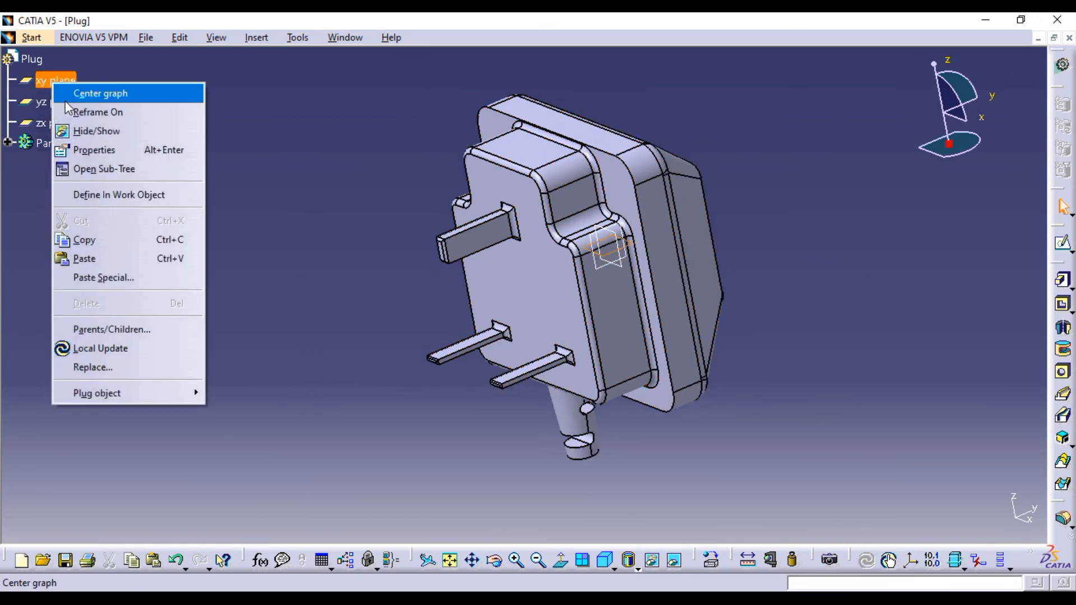
{"action": "left_click", "coordinate": [100, 131]}
{"action": "right_click", "coordinate": [56, 102]}
{"action": "left_click", "coordinate": [102, 155]}
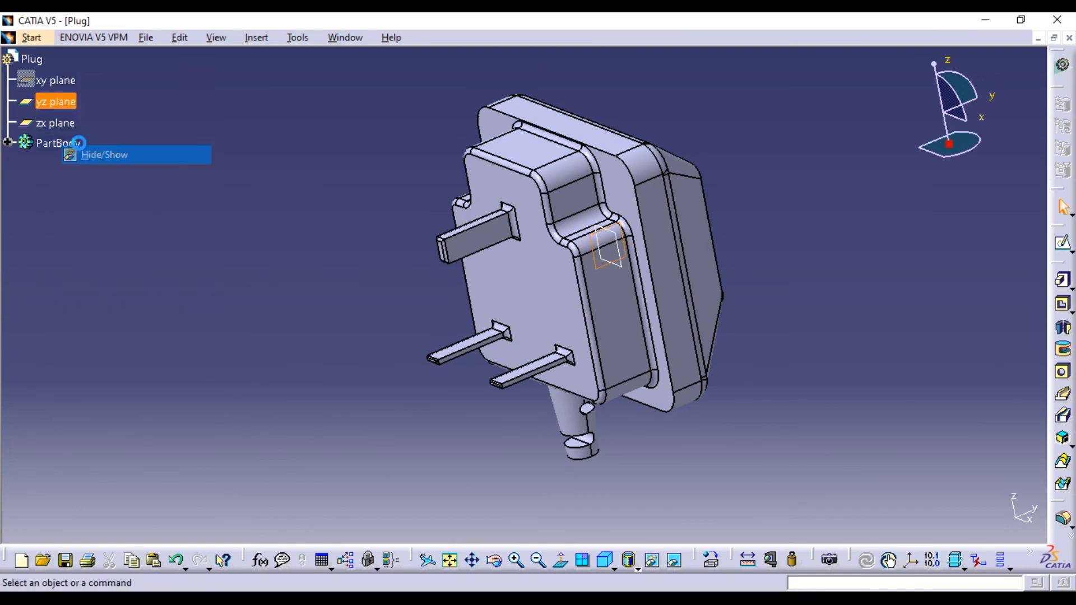
{"action": "right_click", "coordinate": [56, 122]}
{"action": "left_click", "coordinate": [100, 170]}
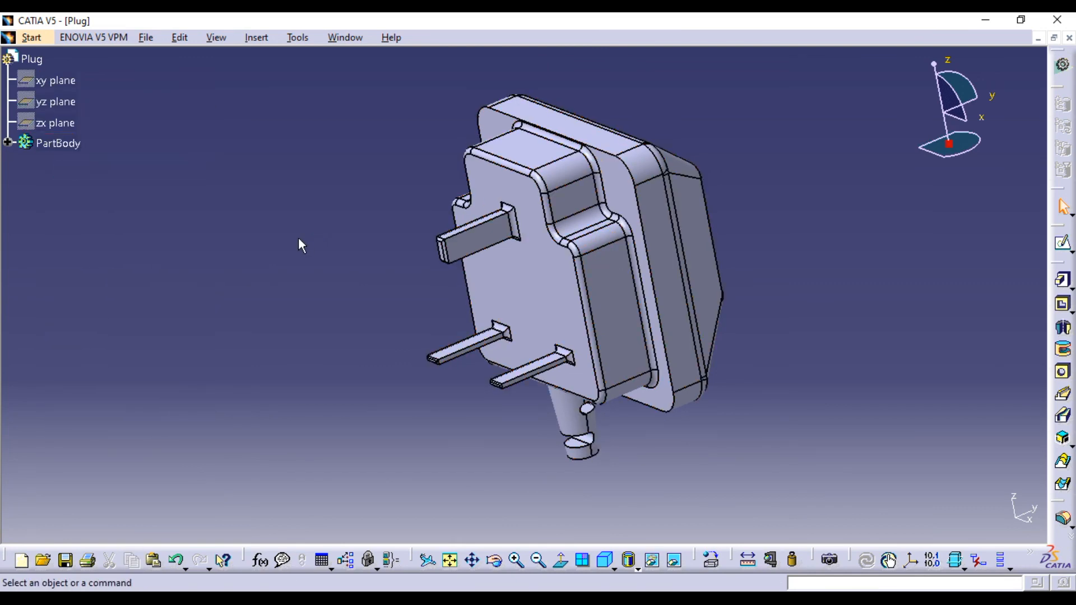
- Apply a salmon-pink fill colour to all solid features of PartBody, from the multi-sections solid through the shell
{"action": "left_click", "coordinate": [8, 142]}
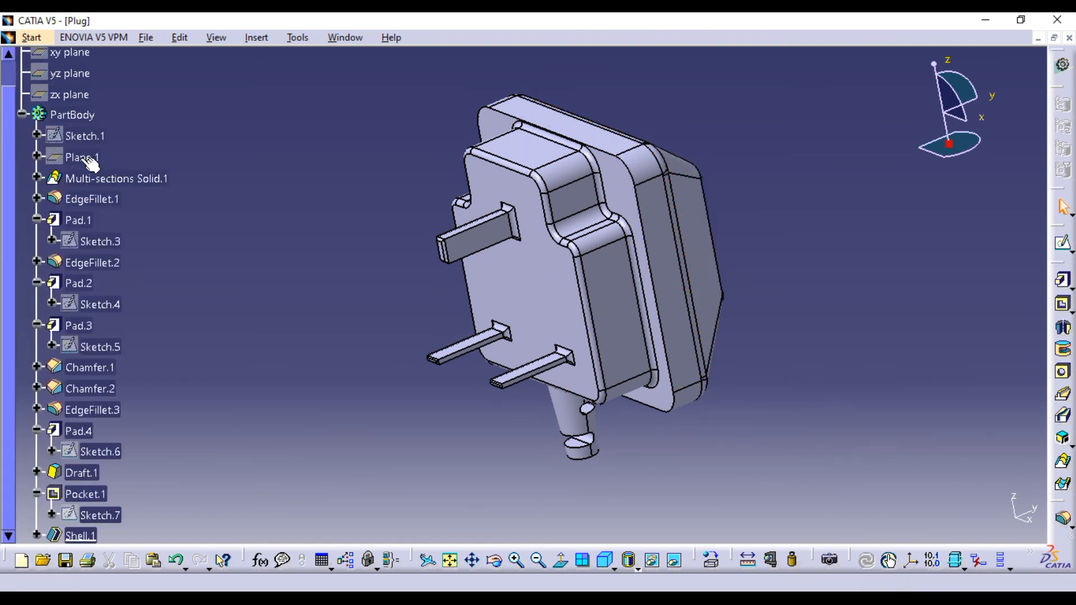
{"action": "left_click", "coordinate": [109, 179]}
{"action": "left_click", "coordinate": [79, 221], "text": "ctrl"}
{"action": "left_click", "coordinate": [92, 263], "text": "ctrl"}
{"action": "left_click", "coordinate": [84, 285], "text": "ctrl"}
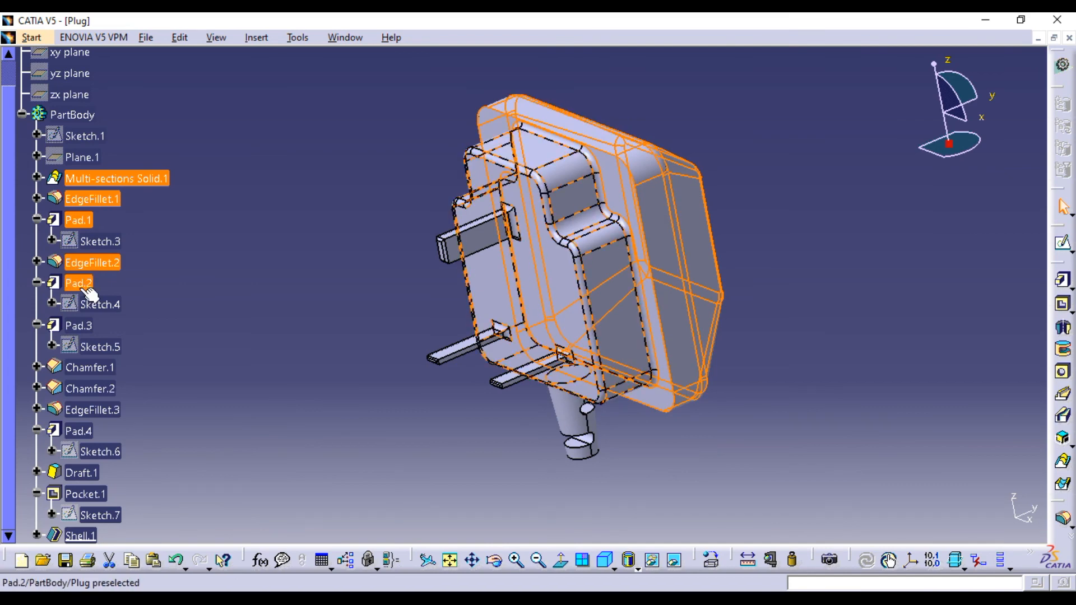
{"action": "left_click", "coordinate": [78, 325], "text": "ctrl"}
{"action": "left_click", "coordinate": [89, 368], "text": "ctrl"}
{"action": "left_click", "coordinate": [88, 389], "text": "ctrl"}
{"action": "left_click", "coordinate": [84, 409], "text": "ctrl"}
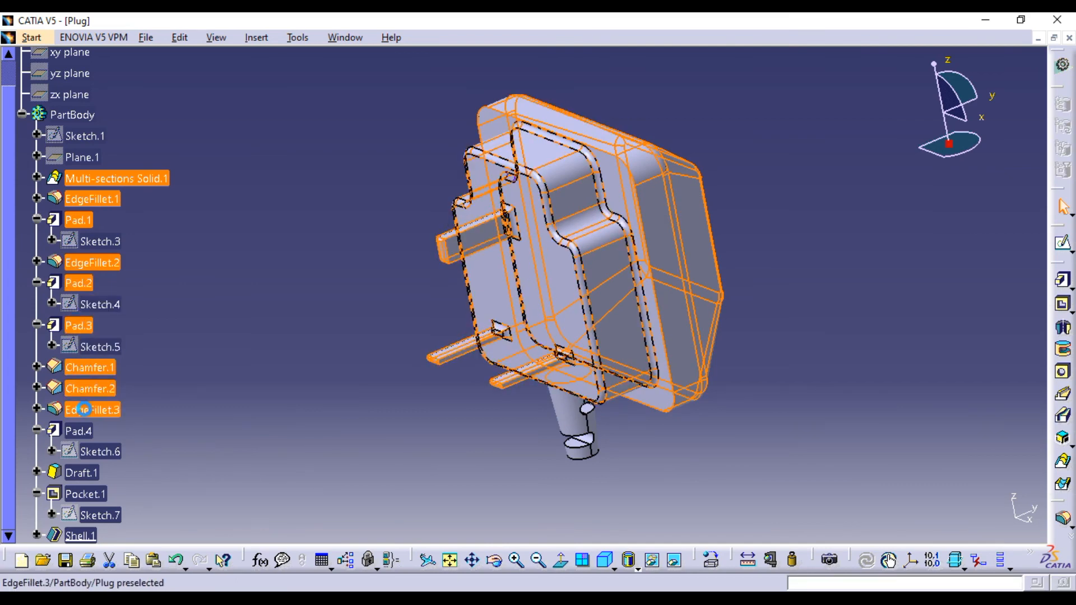
{"action": "left_click", "coordinate": [78, 431], "text": "ctrl"}
{"action": "left_click", "coordinate": [80, 536], "text": "ctrl"}
{"action": "scroll", "coordinate": [153, 469], "scroll_direction": "down", "scroll_amount": 3}
{"action": "right_click", "coordinate": [91, 402]}
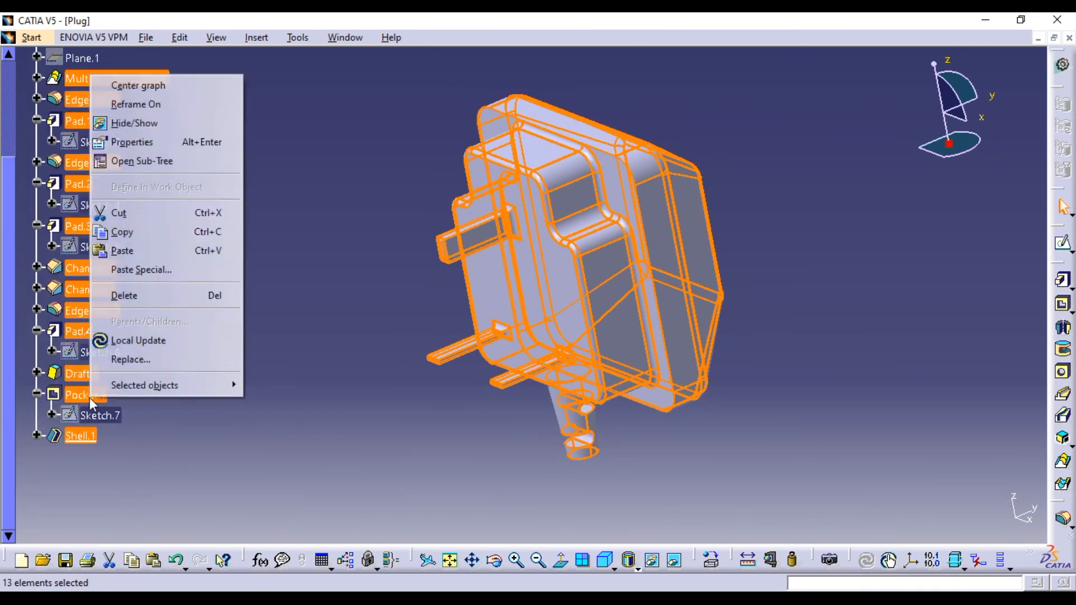
{"action": "left_click", "coordinate": [138, 142]}
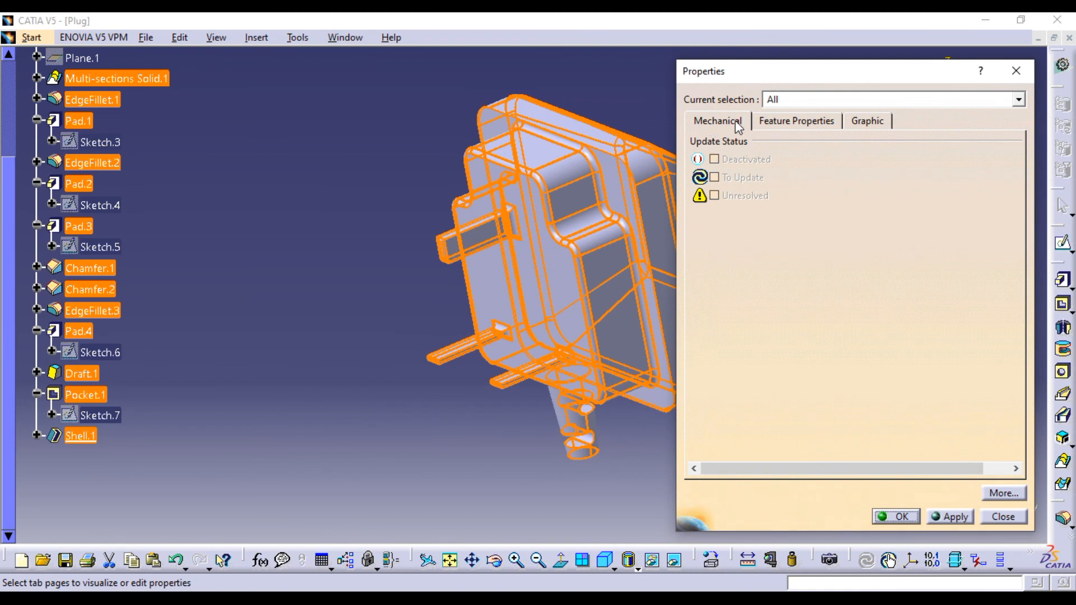
{"action": "left_click", "coordinate": [865, 122]}
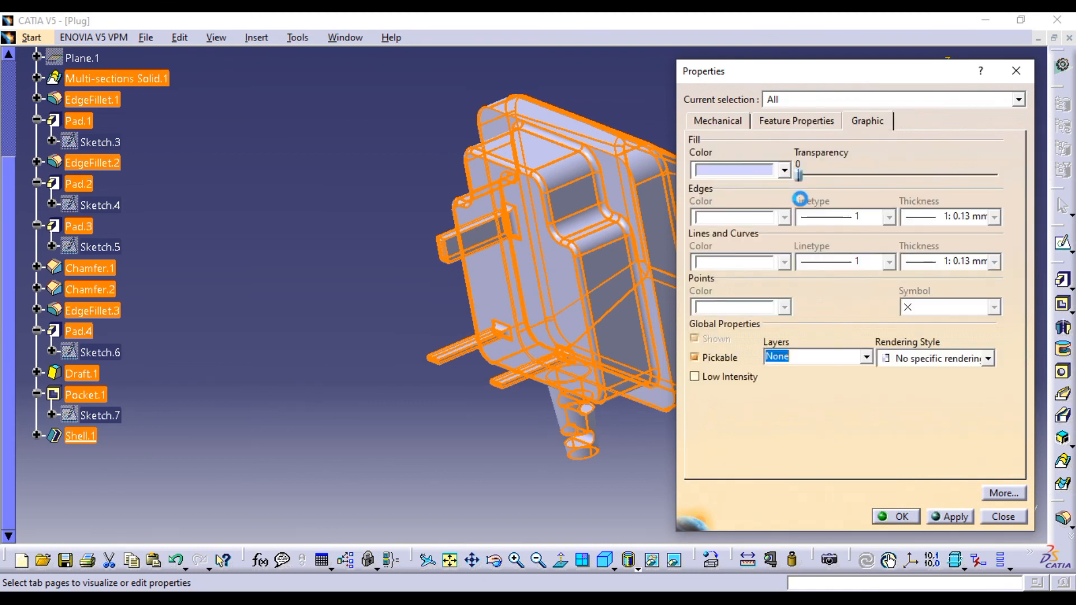
{"action": "left_click", "coordinate": [784, 171]}
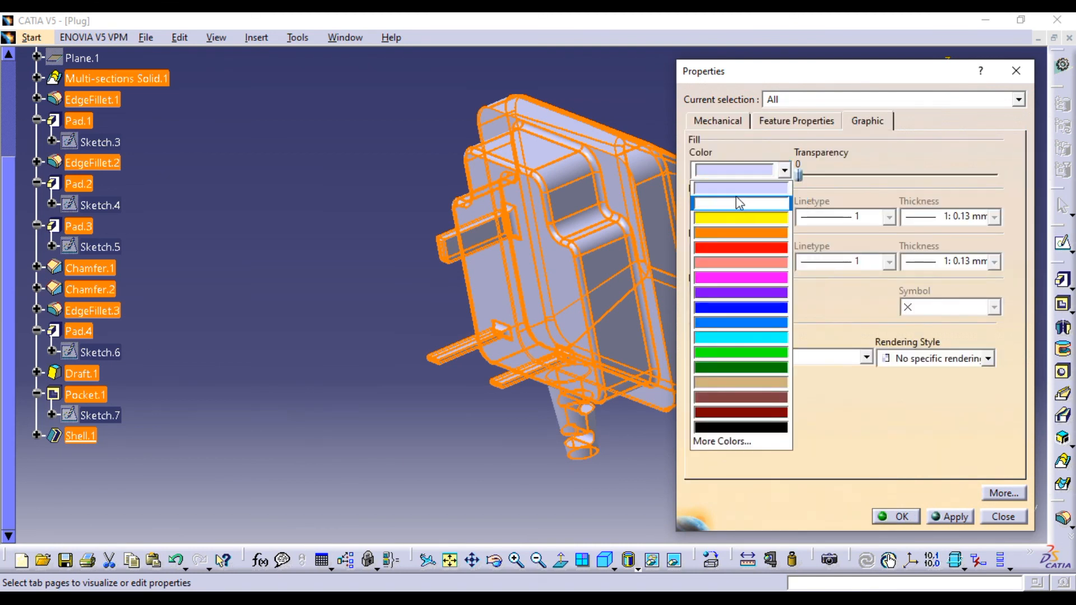
{"action": "left_click", "coordinate": [741, 261]}
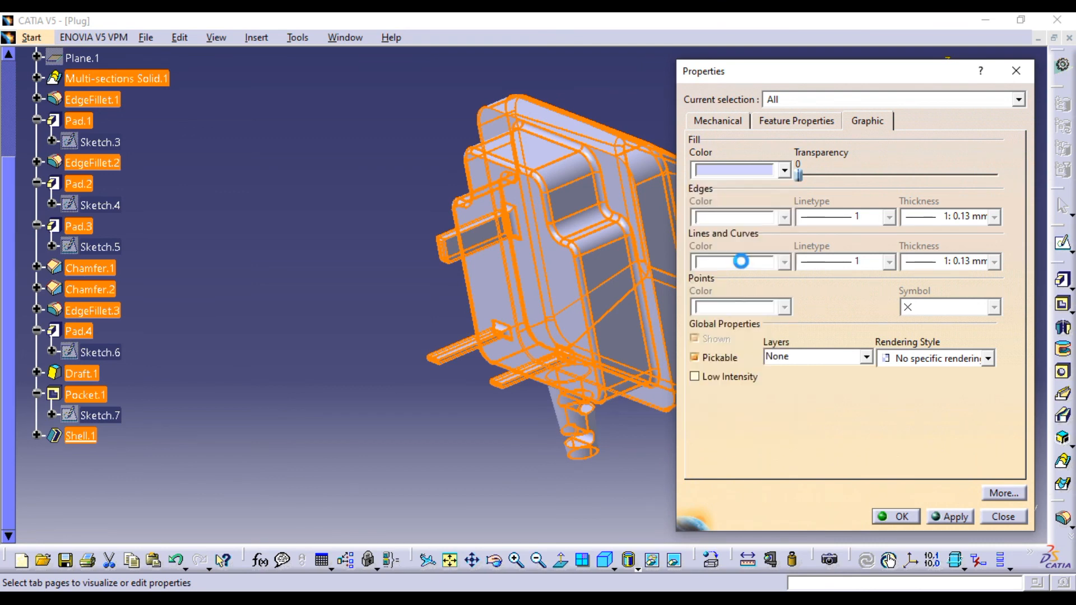
{"action": "left_click", "coordinate": [952, 515]}
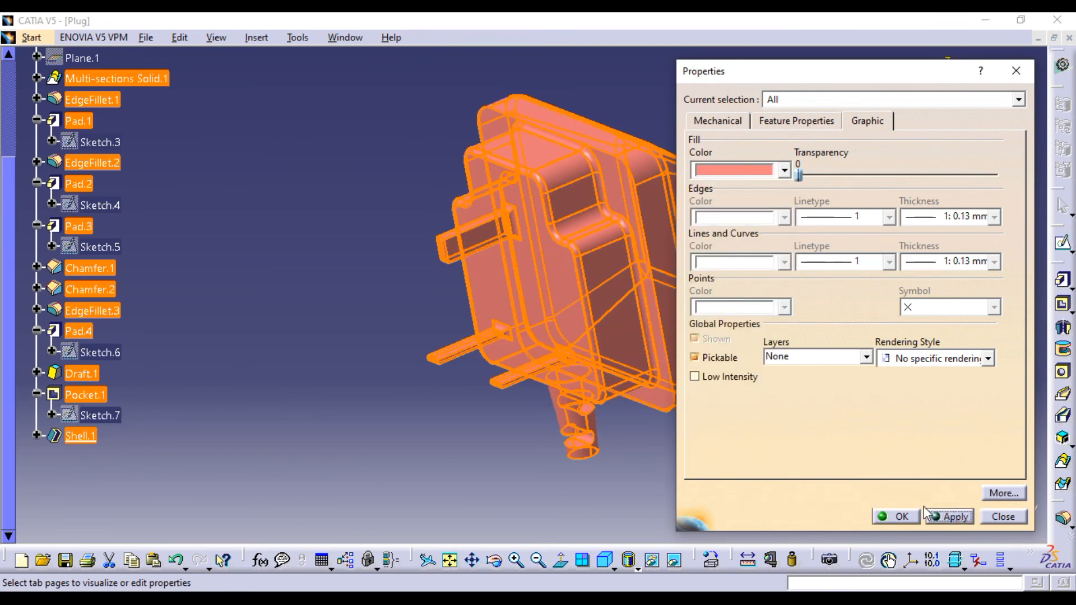
- Try a brown fill colour on the selected solid features
{"action": "left_click", "coordinate": [783, 171]}
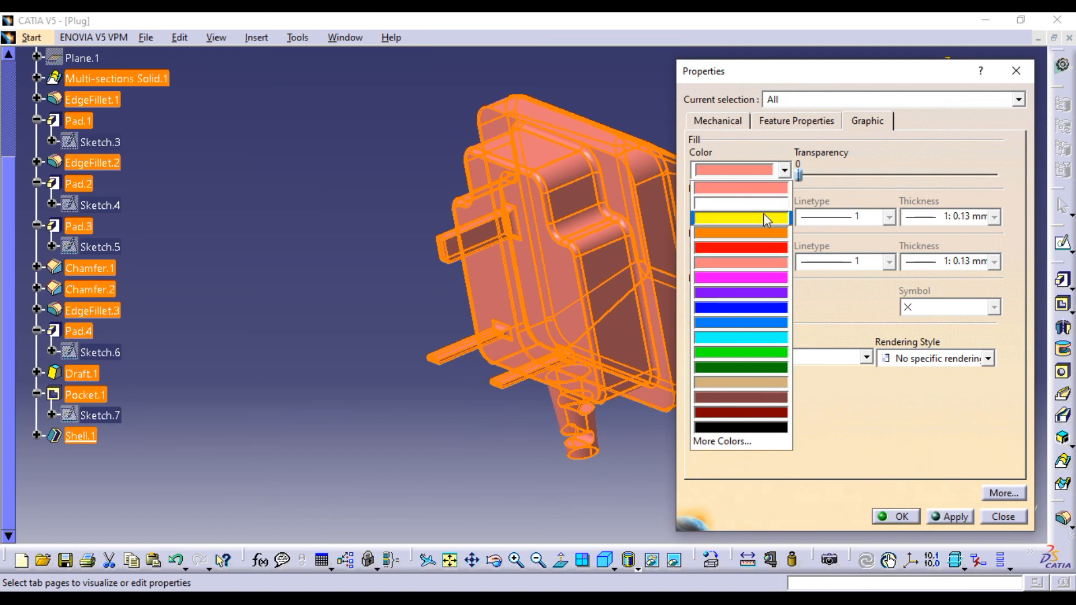
{"action": "left_click", "coordinate": [770, 397]}
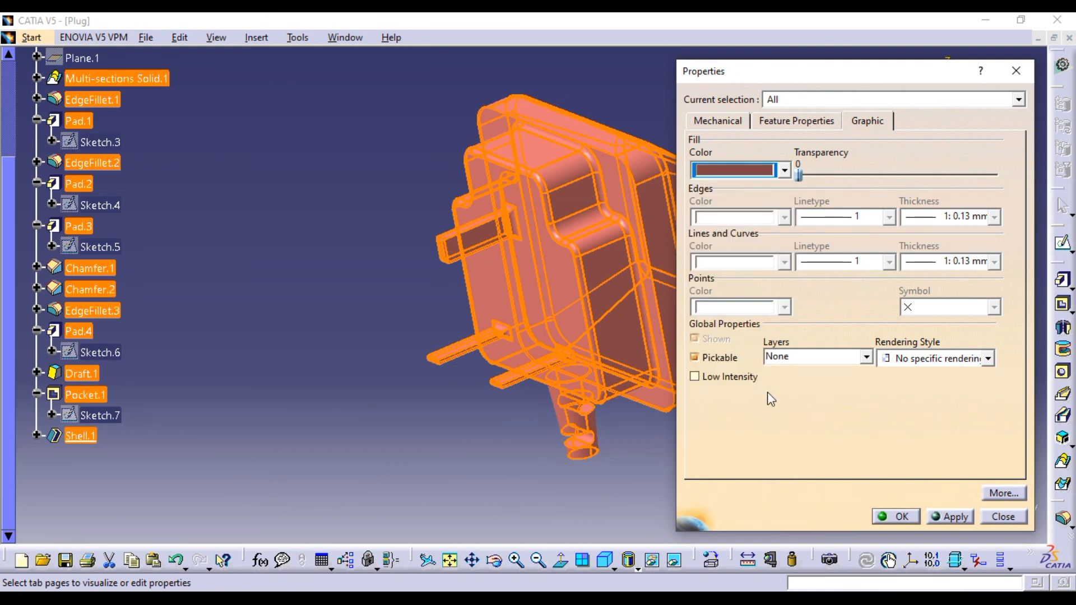
{"action": "left_click", "coordinate": [949, 515]}
- Set the selected features' fill colour back to salmon pink, accept the properties and clear the selection
{"action": "left_click", "coordinate": [782, 170]}
{"action": "left_click", "coordinate": [752, 264]}
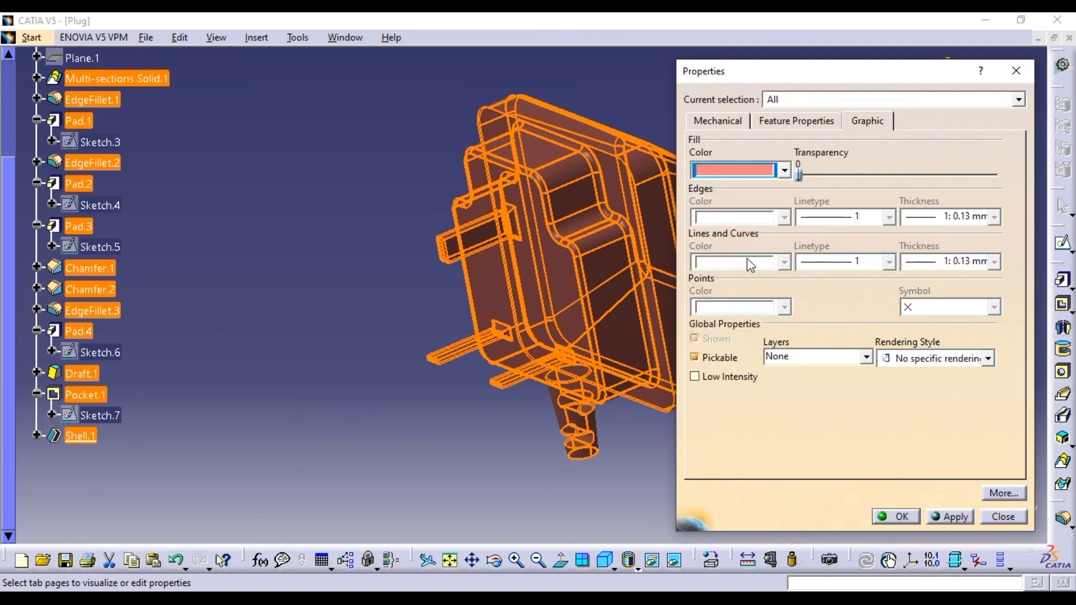
{"action": "left_click", "coordinate": [900, 517]}
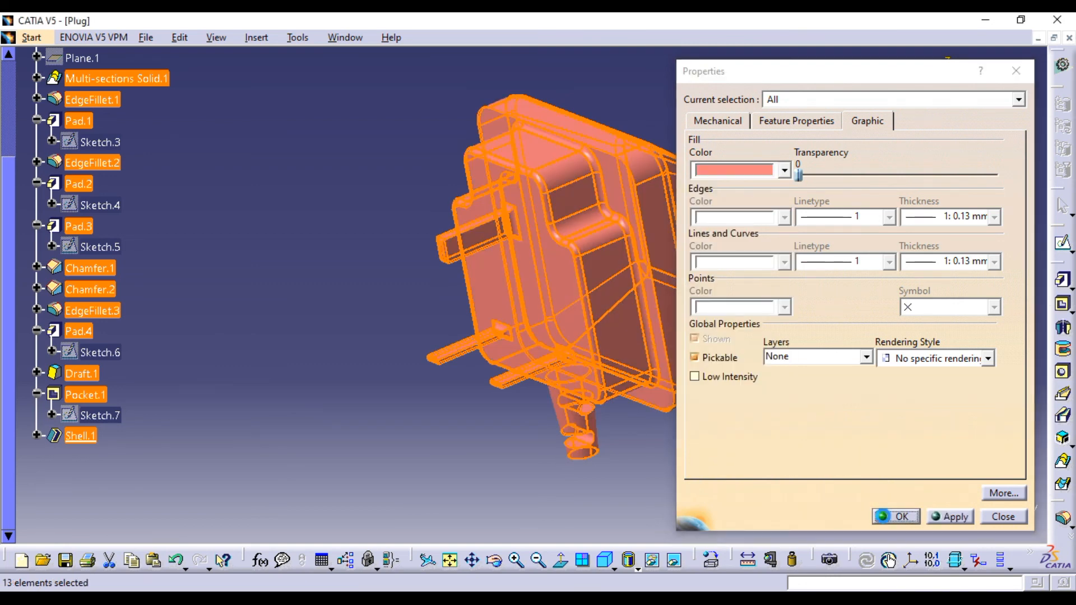
{"action": "left_click", "coordinate": [710, 134]}
- Examine the coloured plug model from slightly different angles and zoom levels
{"action": "middle_click_drag", "start_coordinate": [729, 194], "coordinate": [789, 289]}
{"action": "middle_click_drag", "start_coordinate": [722, 276], "coordinate": [736, 328]}
{"action": "middle_click_drag", "start_coordinate": [556, 281], "coordinate": [552, 259]}
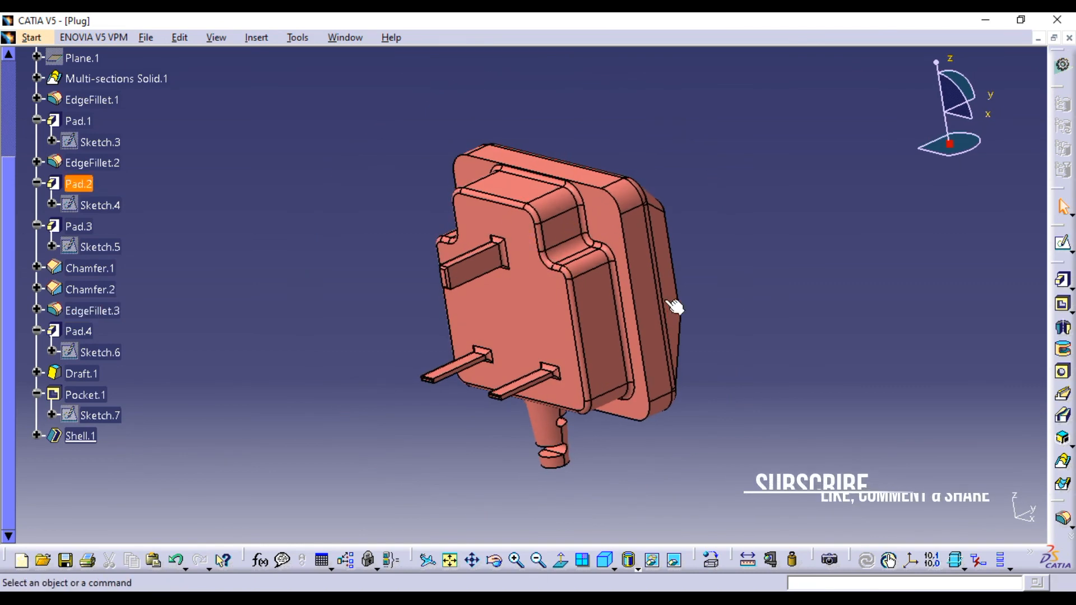
{"action": "mouse_move", "coordinate": [379, 154]}
{"action": "middle_mouse_down"}
{"action": "mouse_move", "coordinate": [402, 154]}
{"action": "mouse_move", "coordinate": [396, 135]}
{"action": "mouse_move", "coordinate": [375, 158]}
{"action": "mouse_move", "coordinate": [395, 141]}
{"action": "middle_mouse_up"}
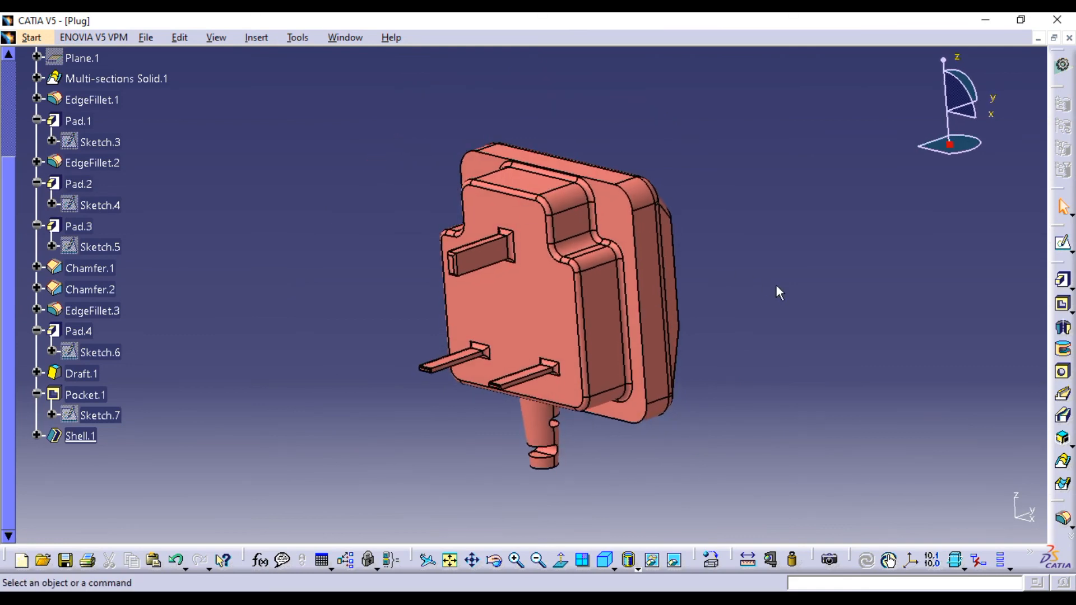
{"action": "middle_click_drag", "start_coordinate": [853, 429], "coordinate": [844, 420]}
{"action": "scroll", "coordinate": [326, 307], "scroll_direction": "up", "scroll_amount": 4}
{"action": "scroll", "coordinate": [223, 305], "scroll_direction": "down", "scroll_amount": 2}
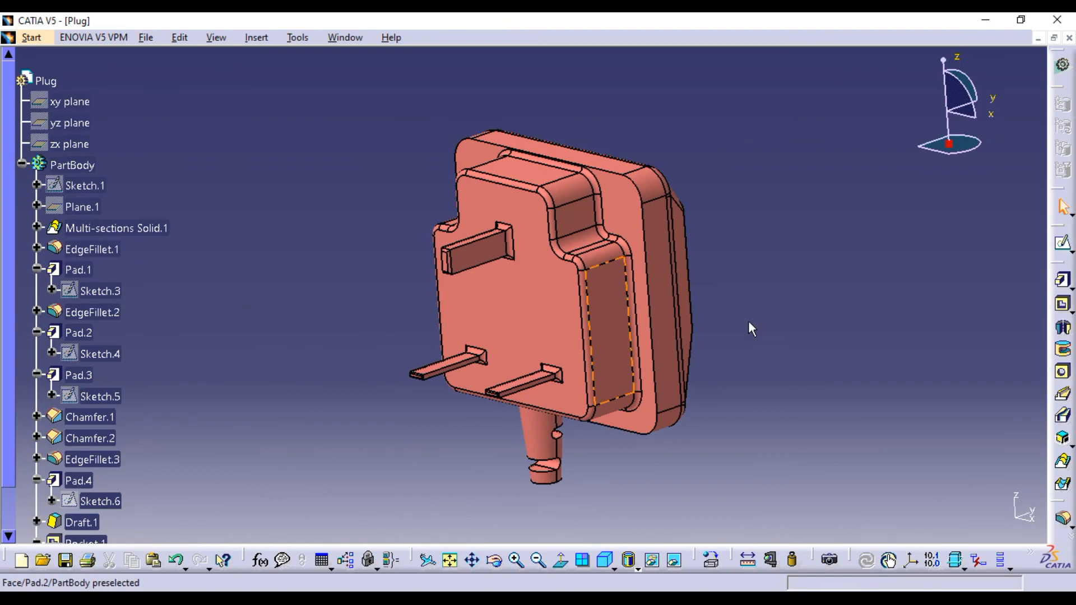